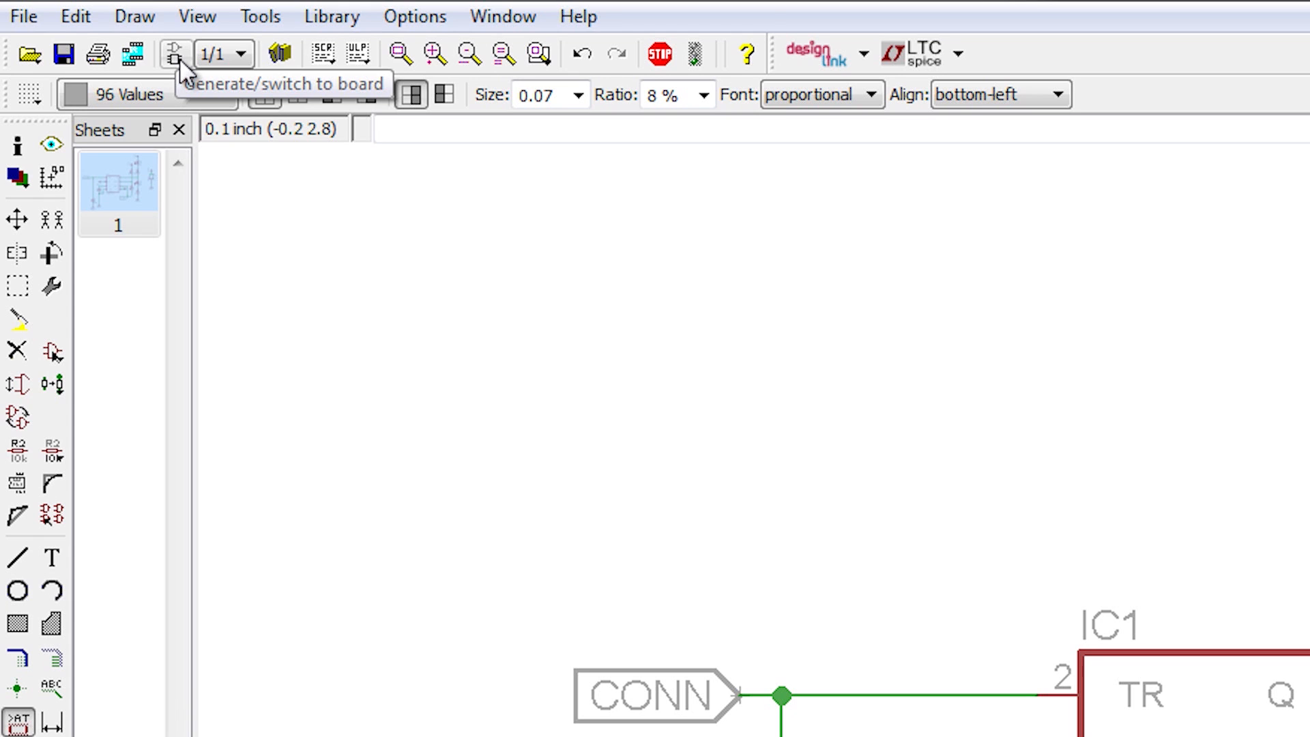
Step: Switch to the board and back, then start a Newark DesignLink part search for blinky.sch
left_click(175, 54)
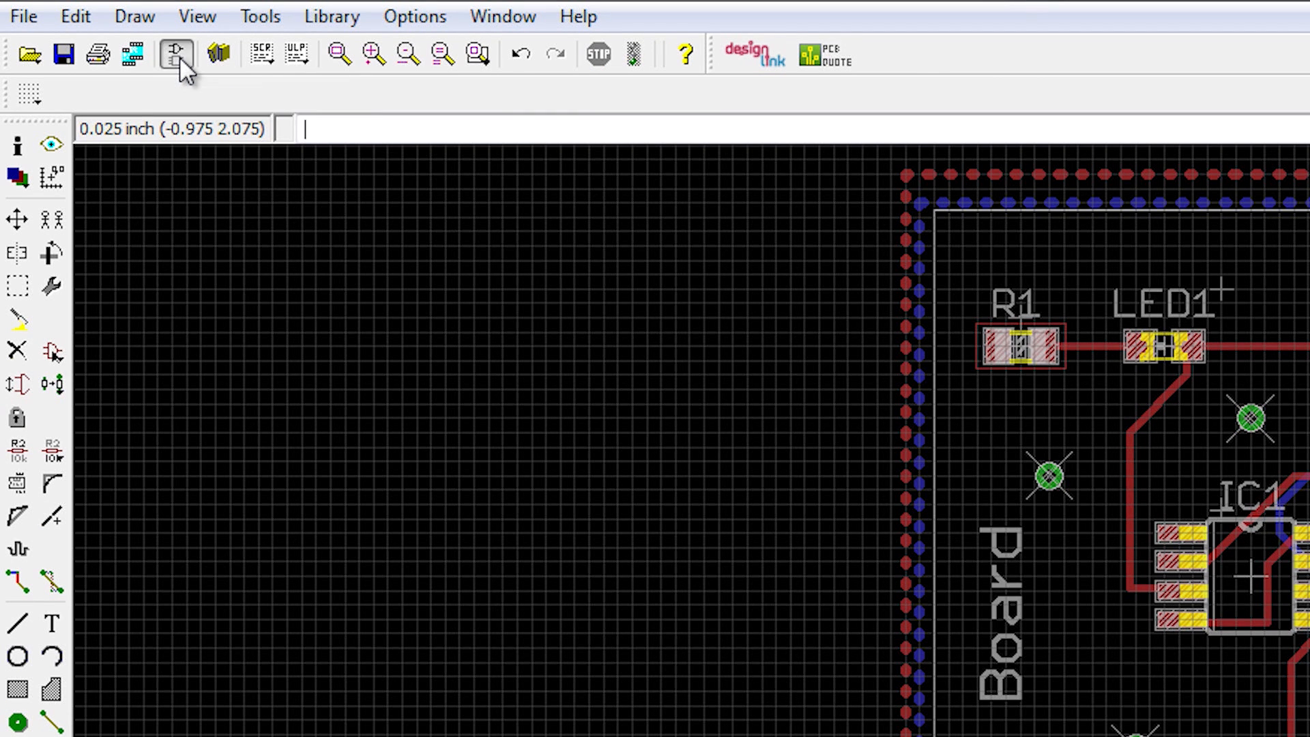
left_click(178, 56)
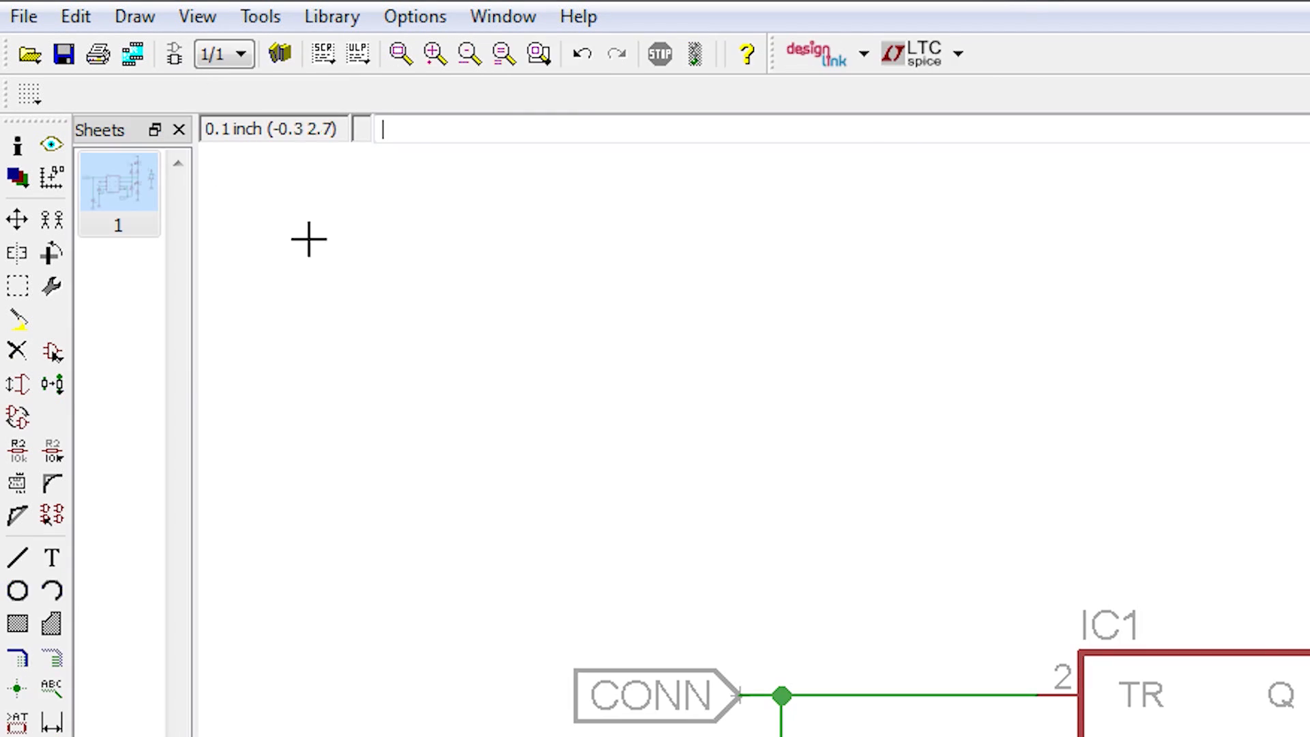
left_click(864, 56)
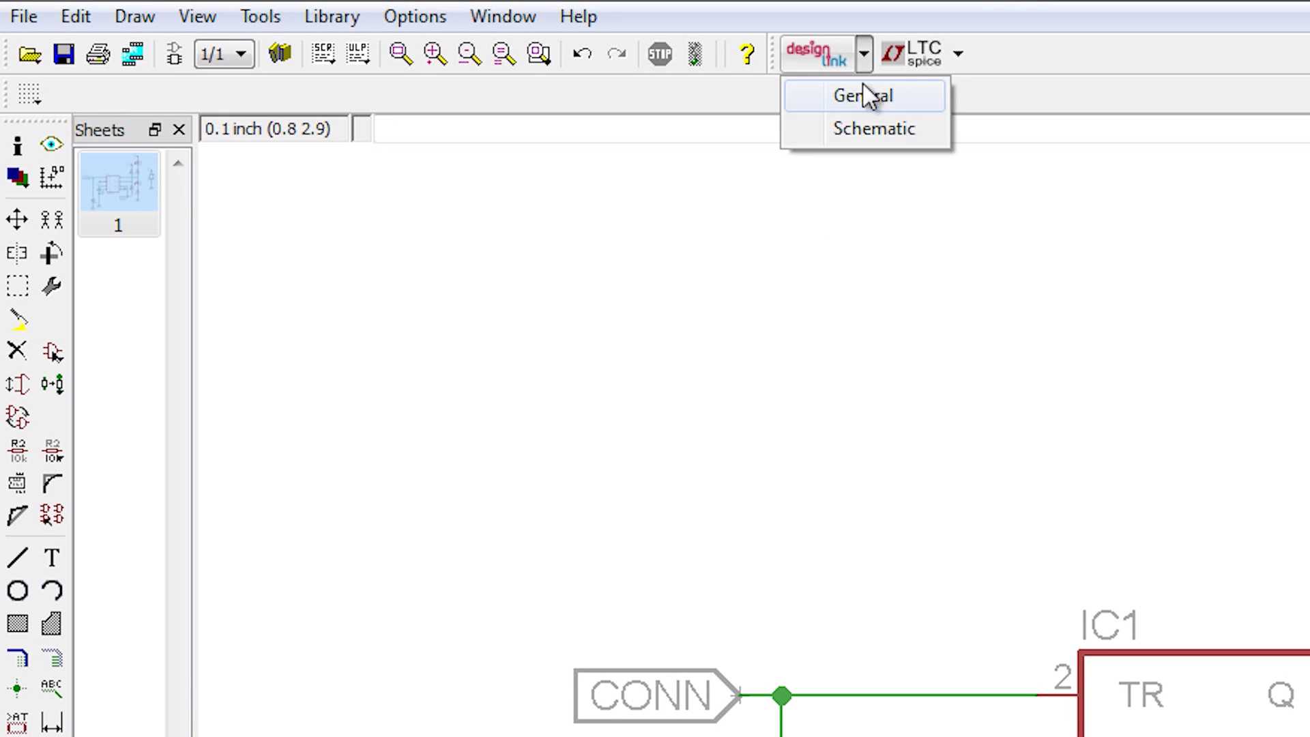
left_click(867, 128)
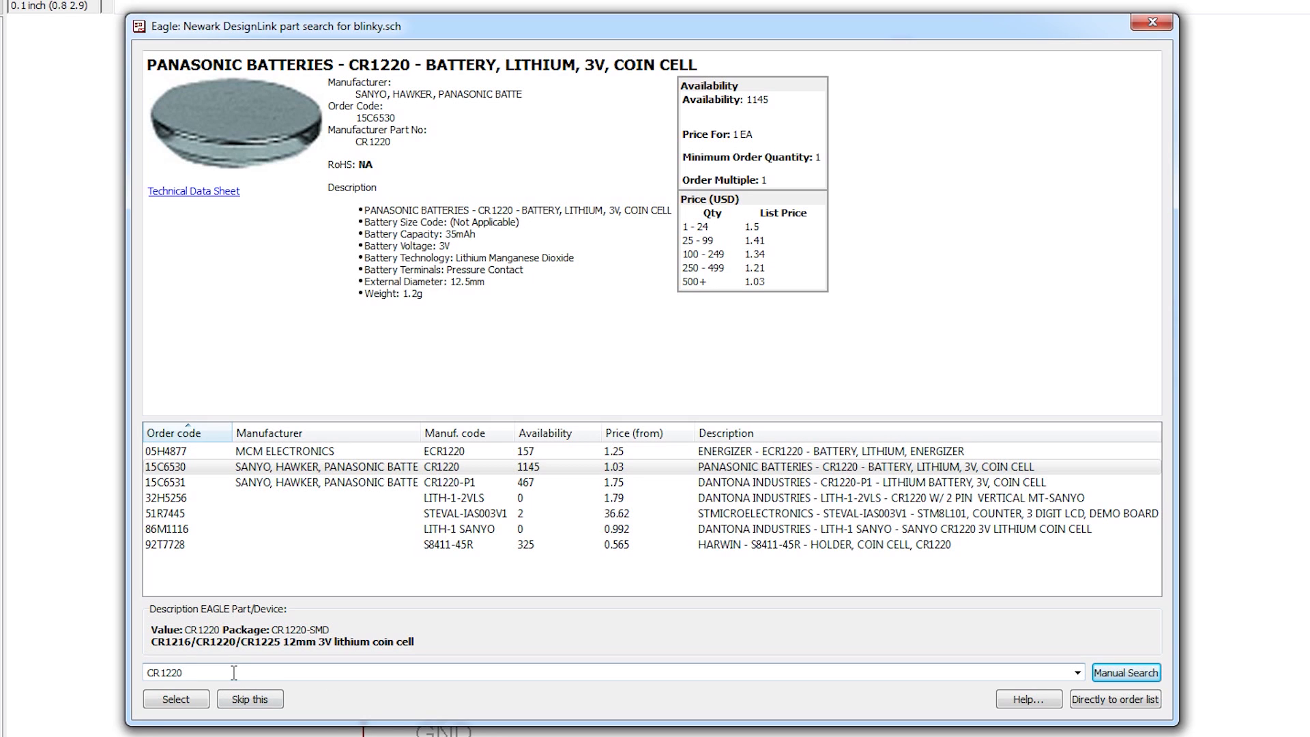
Step: Search for '12mm coin cell' and assign the Keystone 3080 contact to the CR1220 battery
left_click_drag(182, 672, 134, 672)
key("BackSpace")
type("12mm coin cell")
key("Return")
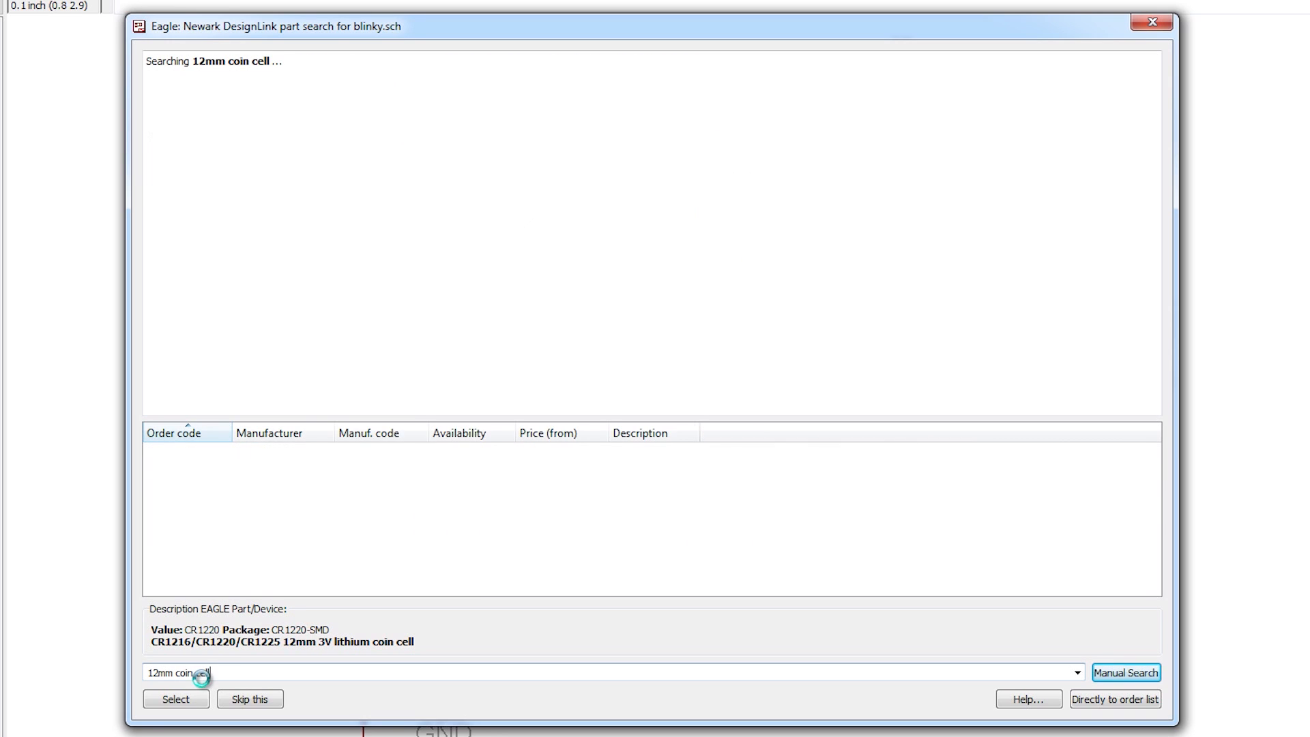
left_click(281, 466)
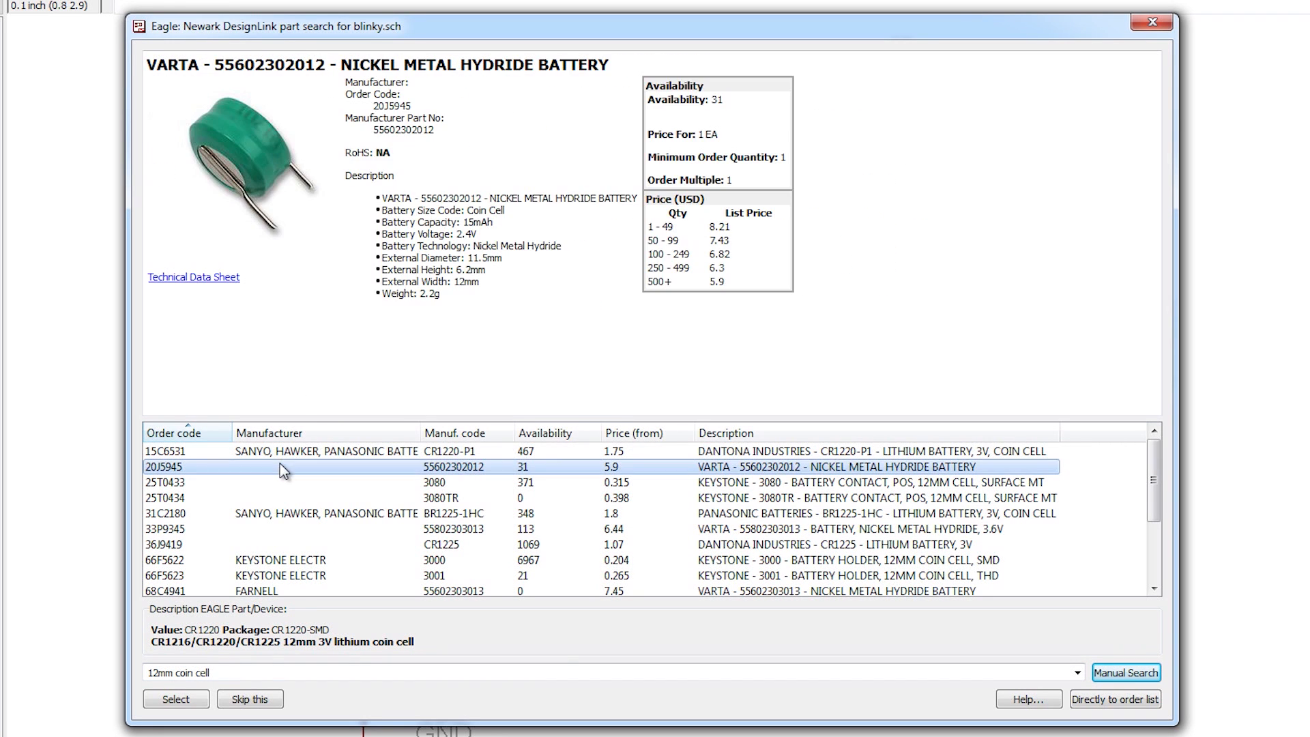
left_click(280, 481)
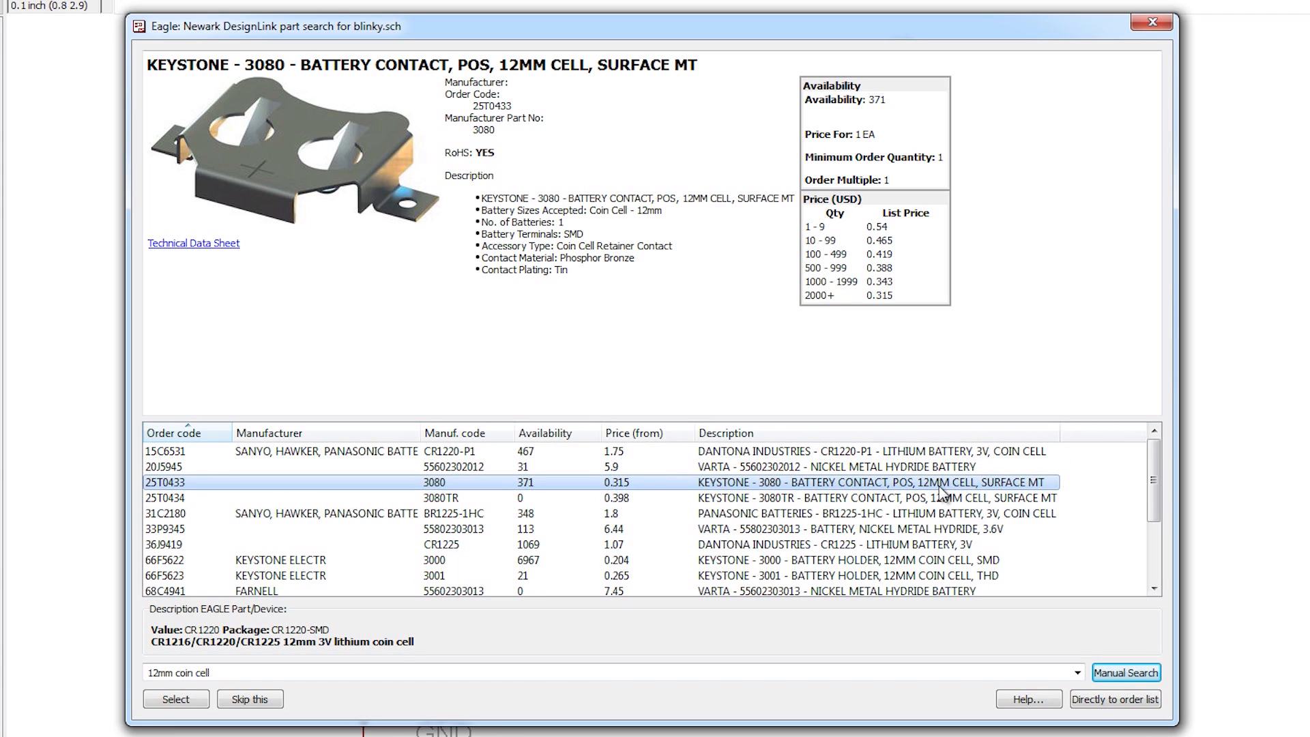
left_click(183, 698)
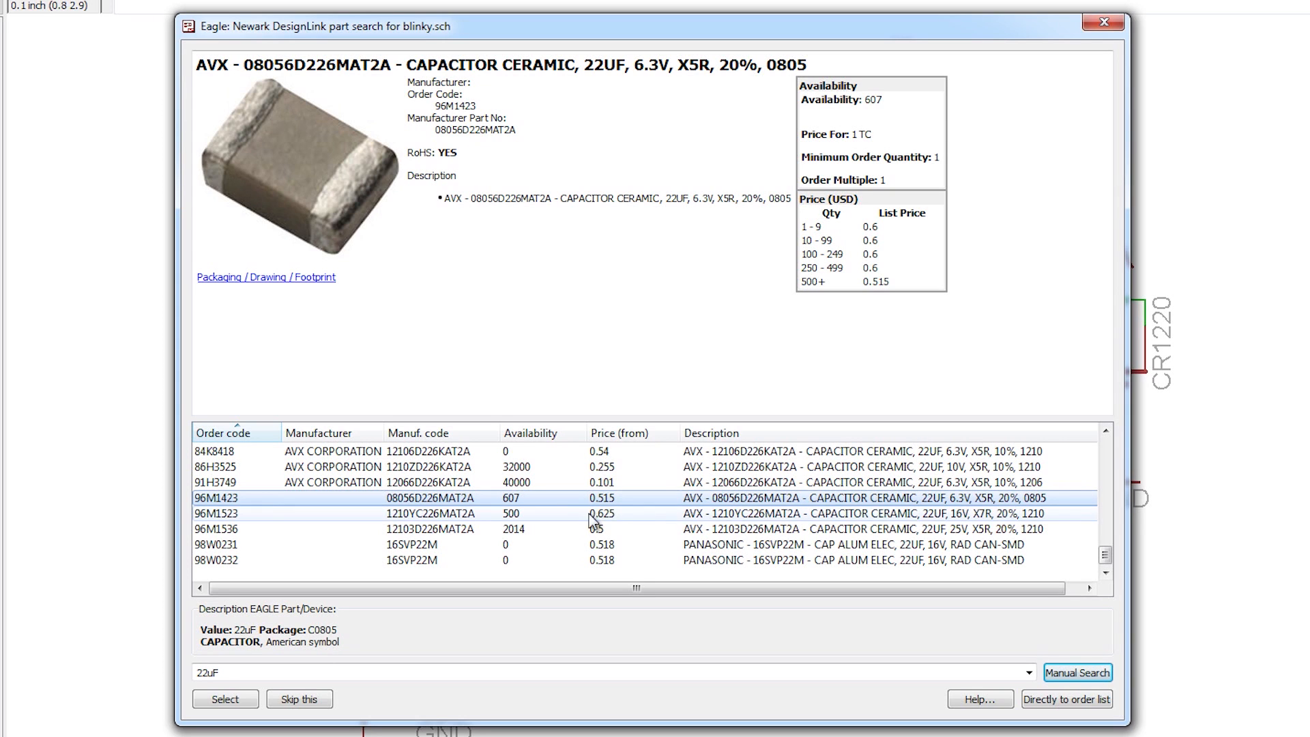
Step: Assign the AVX 08056D226MAT2A 0805 ceramic (96M1423) to the 22uF capacitor
left_click(225, 700)
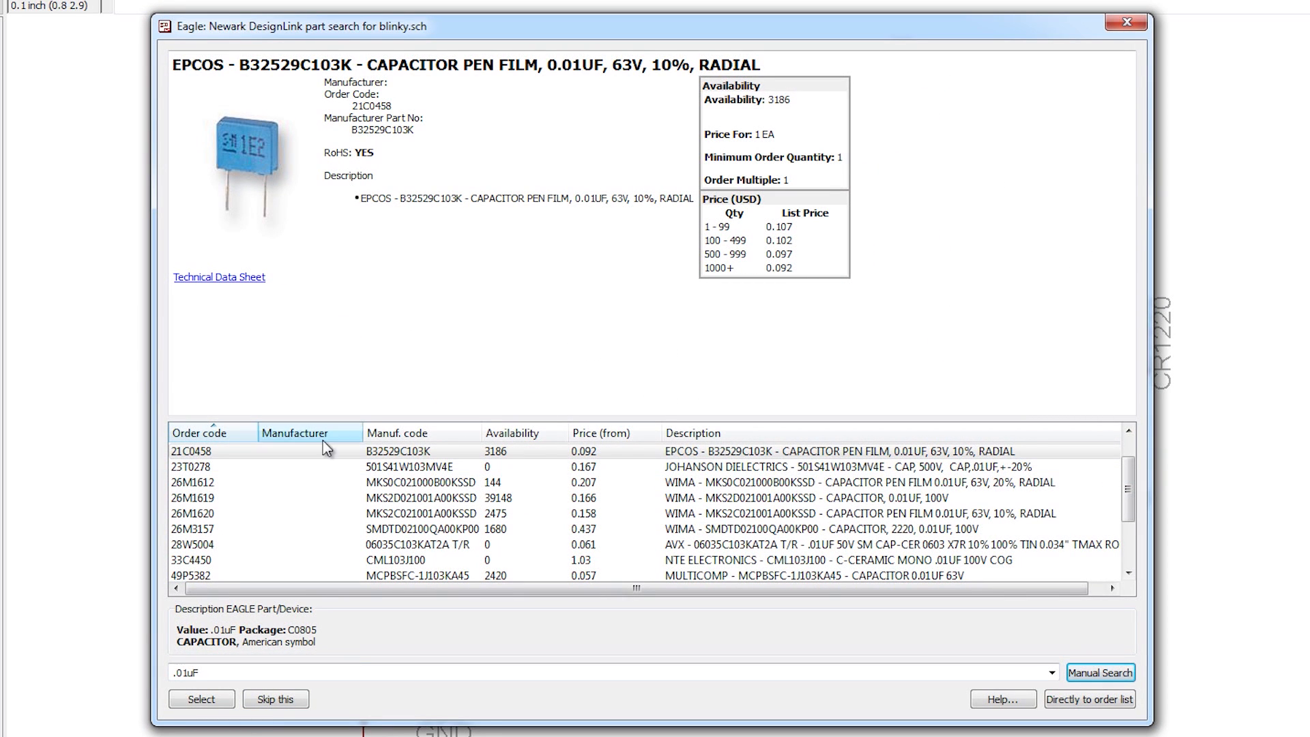
Step: Review the WIMA, AVX and Multicomp matches listed for the .01uF capacitor
left_click(319, 483)
left_click(319, 550)
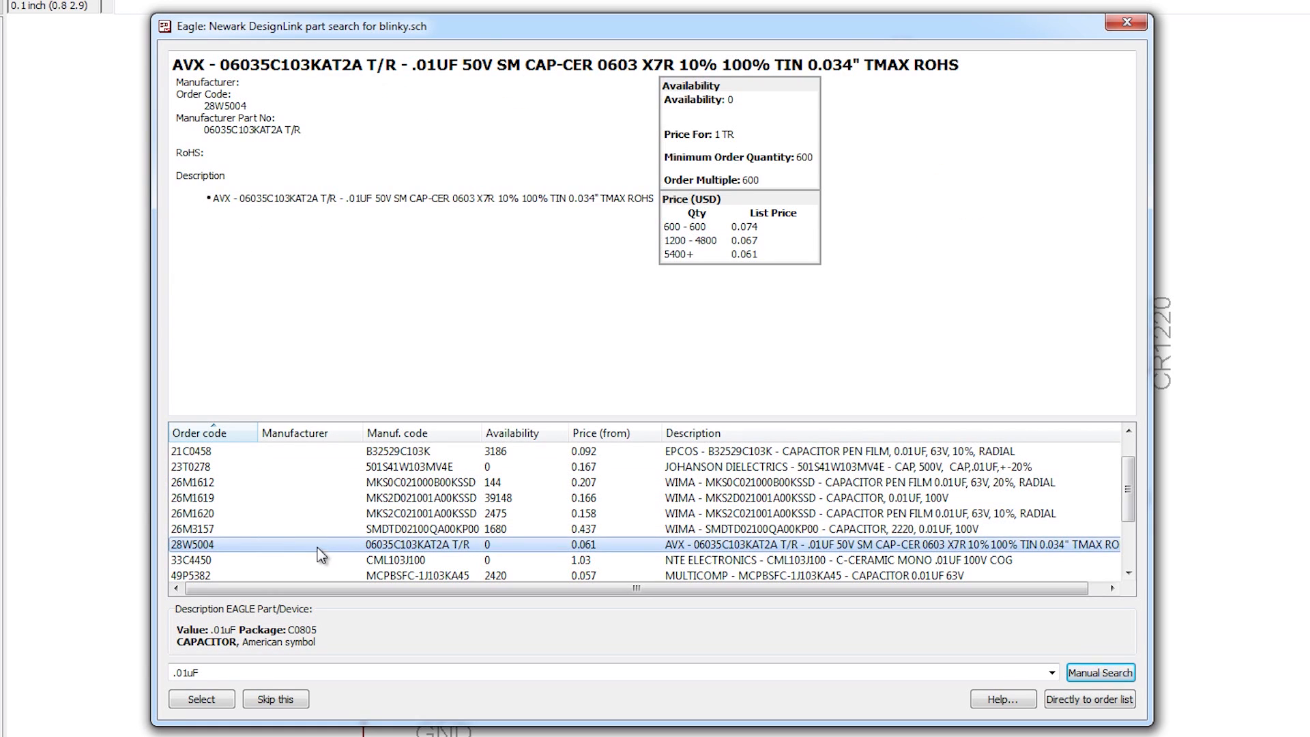
left_click(329, 518)
scroll(329, 518, "down", 2)
left_click(326, 528)
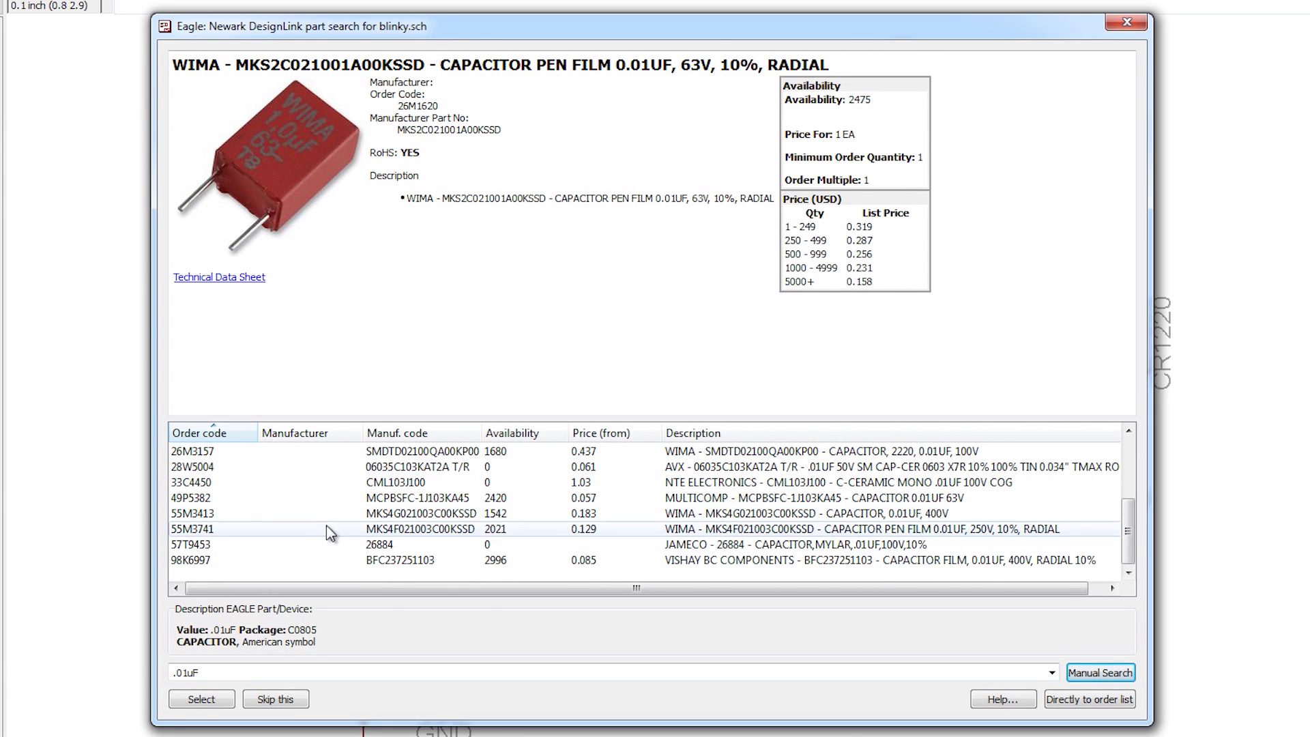
left_click(330, 513)
left_click(328, 498)
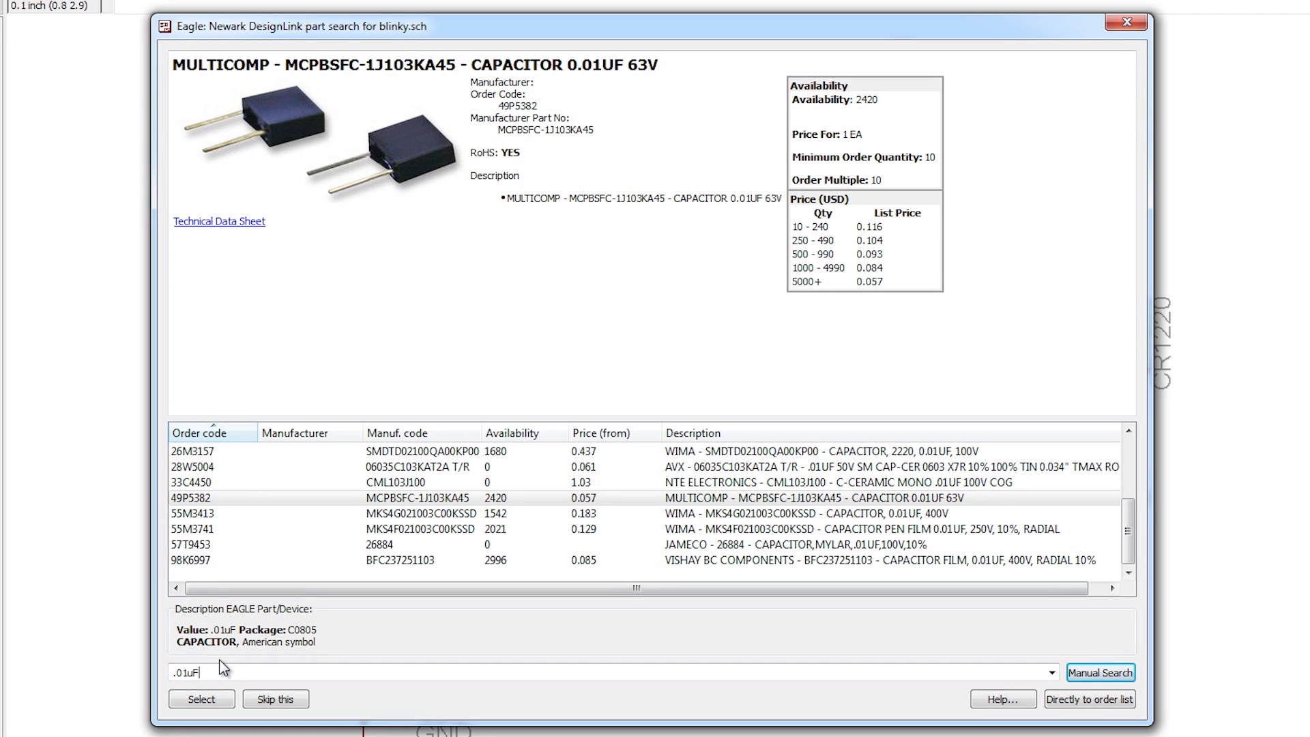
Step: Search for '.01uF 0805 capacitor' and scroll through the mostly AVX ceramic results
type("0805")
type(" capacti")
type("itor")
key("Return")
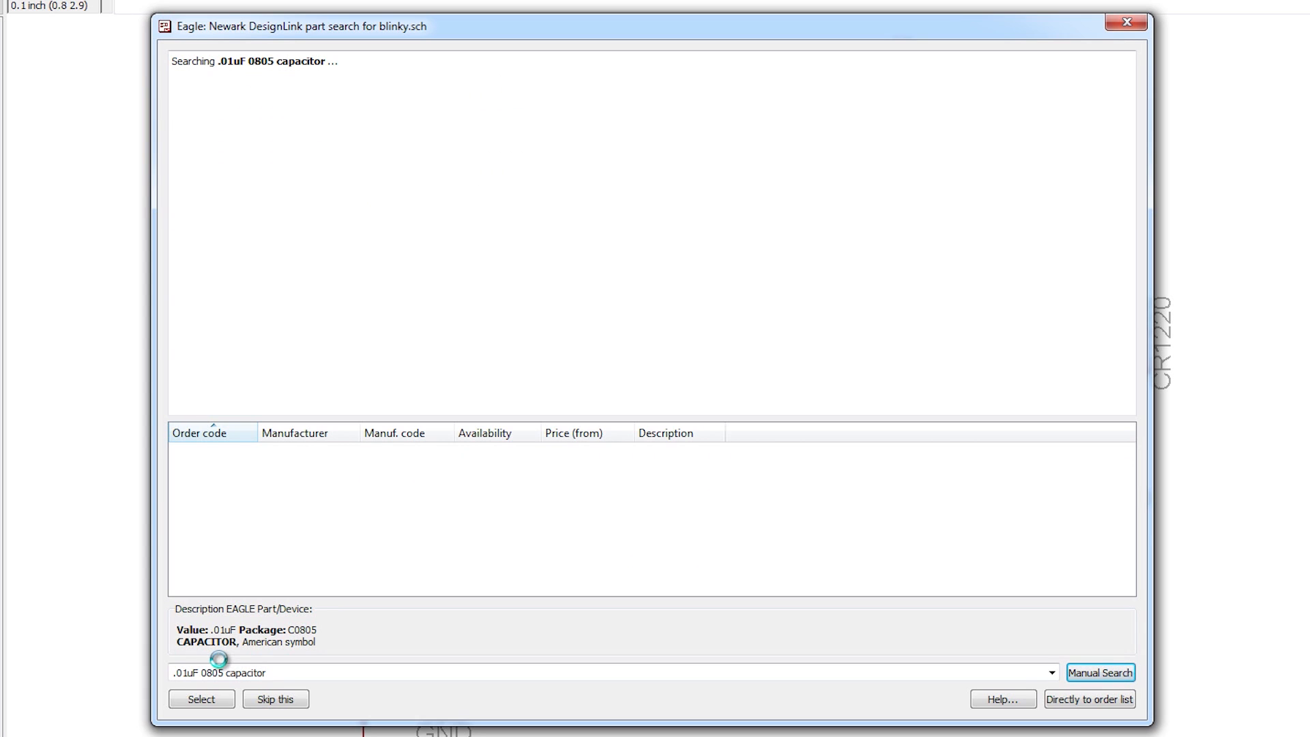
left_click(262, 454)
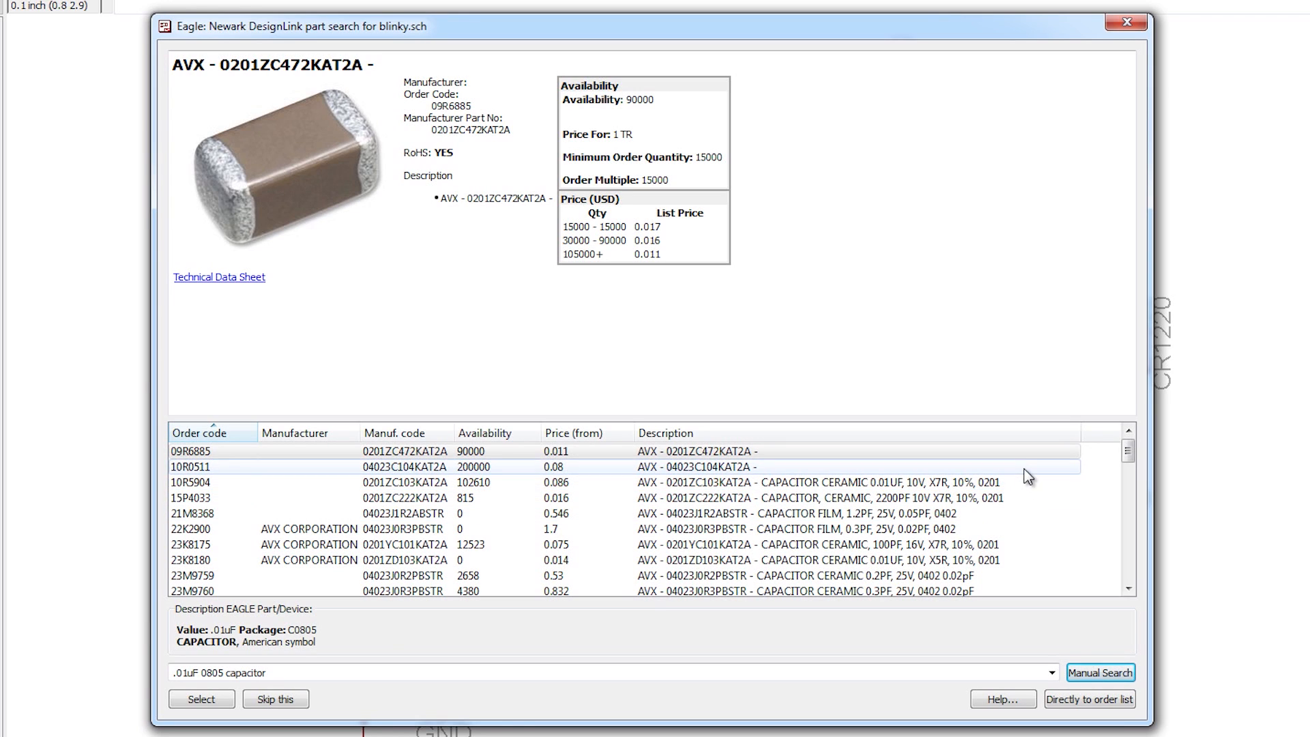
scroll(1023, 486, "down", 1)
scroll(1022, 493, "down", 1)
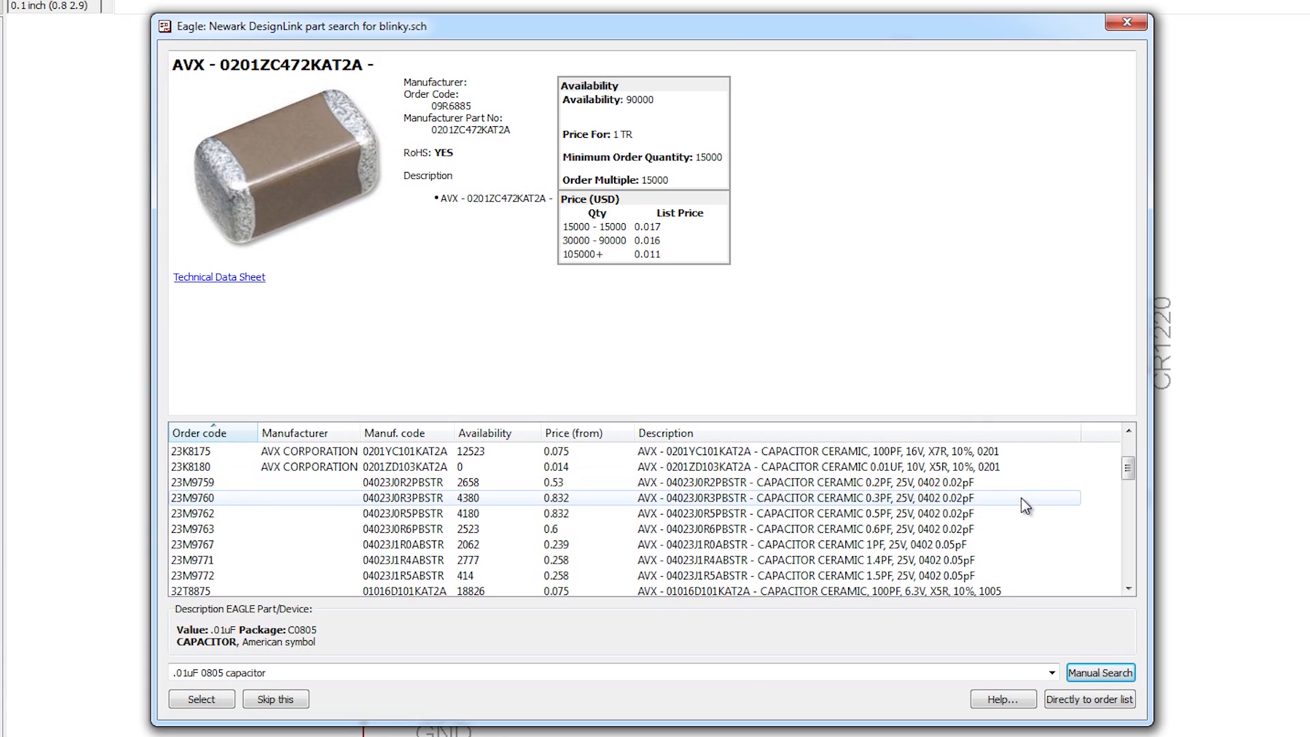
scroll(1005, 533, "down", 2)
scroll(1006, 533, "down", 4)
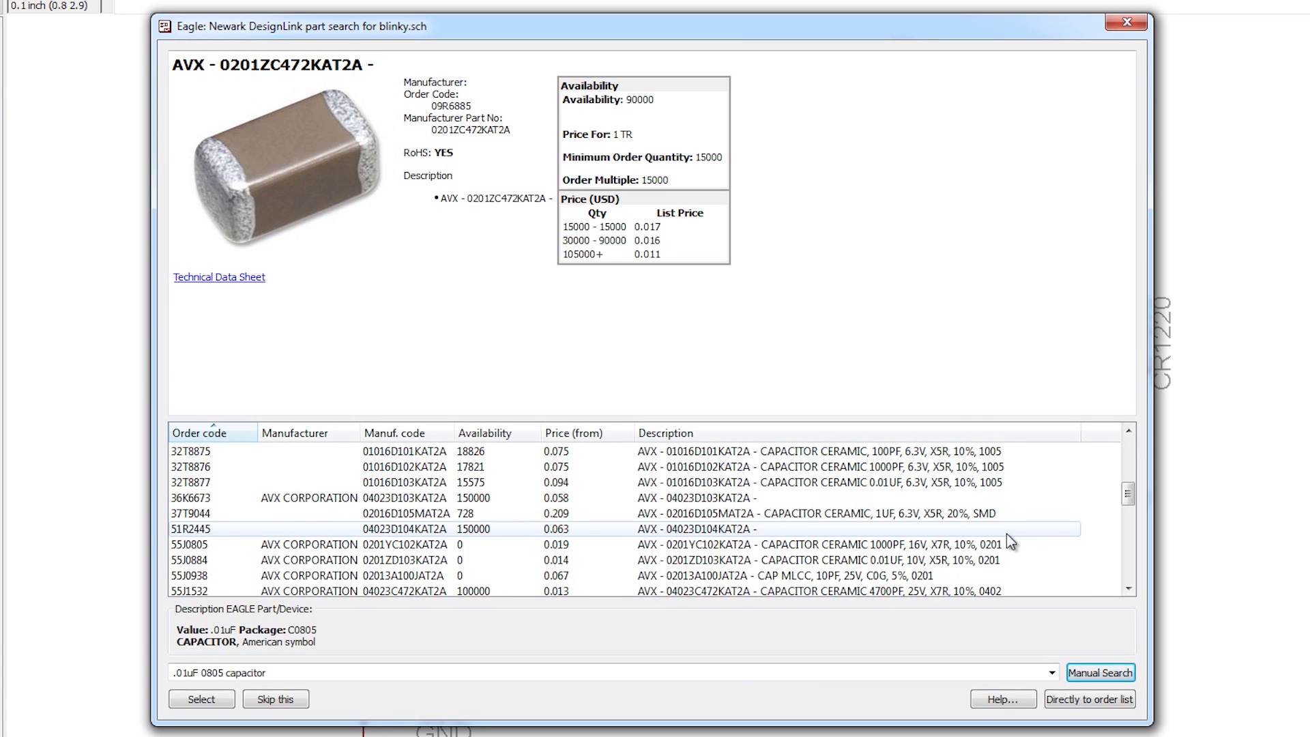
scroll(1007, 535, "down", 1)
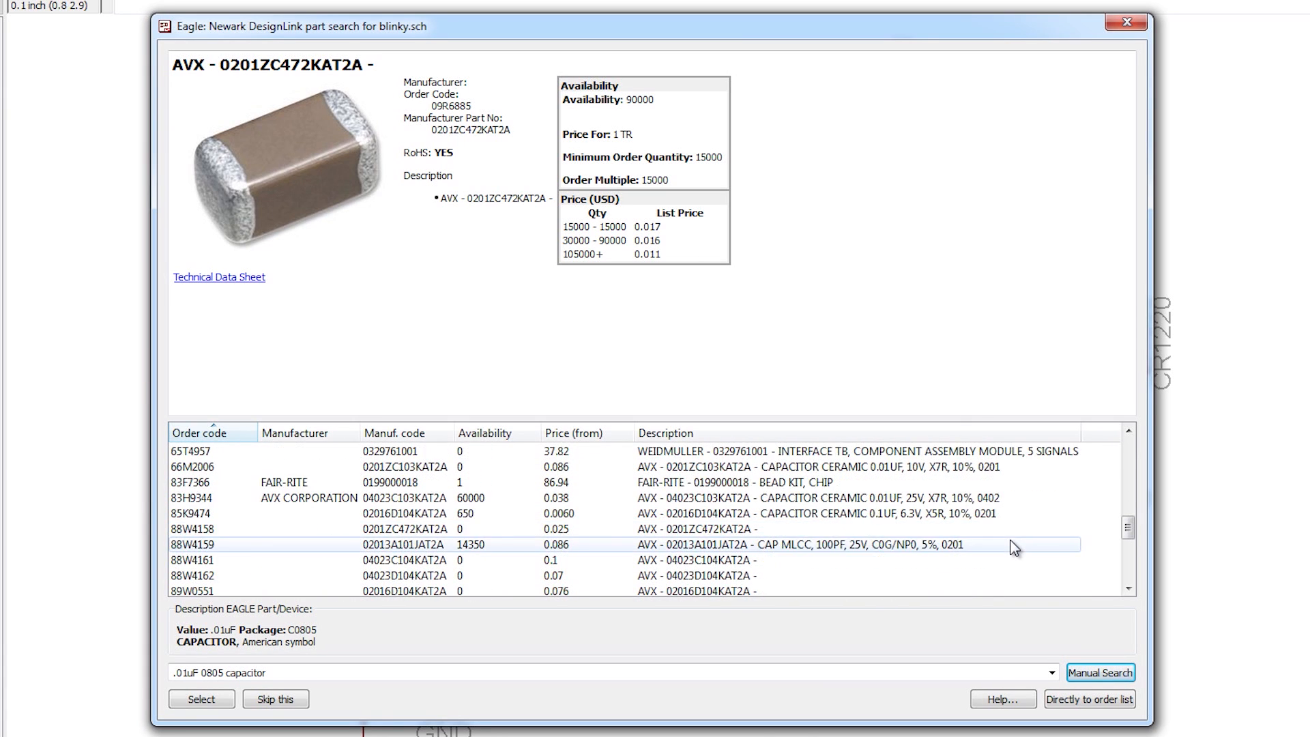
scroll(1014, 548, "down", 5)
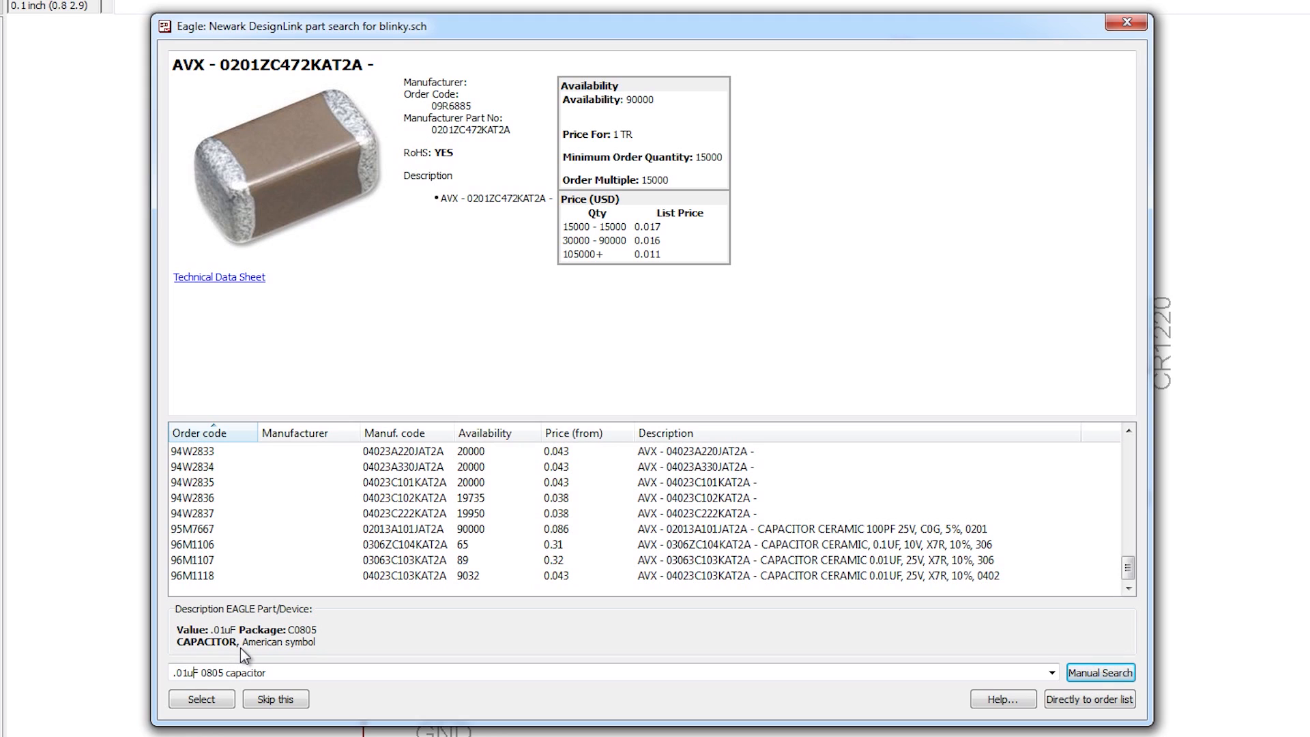
key("BackSpace")
key("BackSpace")
key("BackSpace")
key("BackSpace")
Step: Search '10nF 0805 capacitor', widen Manuf. code, and inspect the Murata GRM216R71H103KA01D 50V part
type("10n")
key("Return")
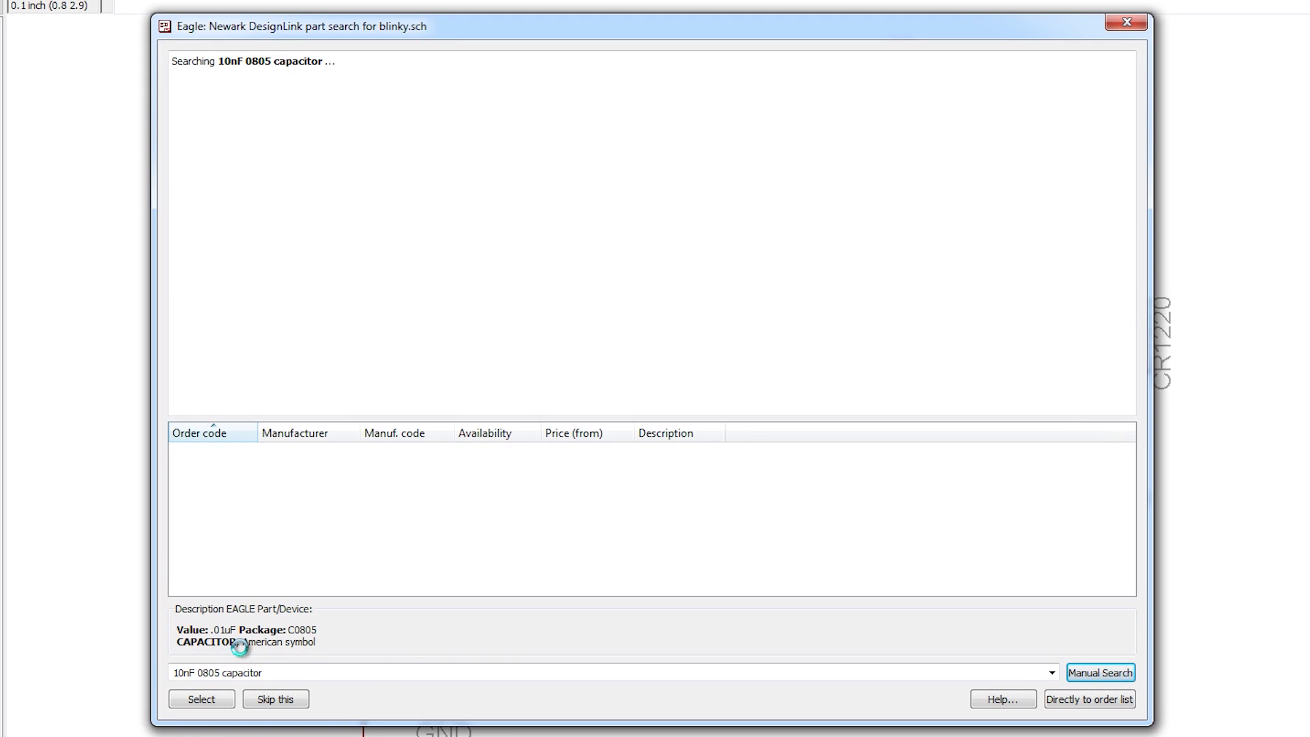
left_click_drag(454, 434, 467, 441)
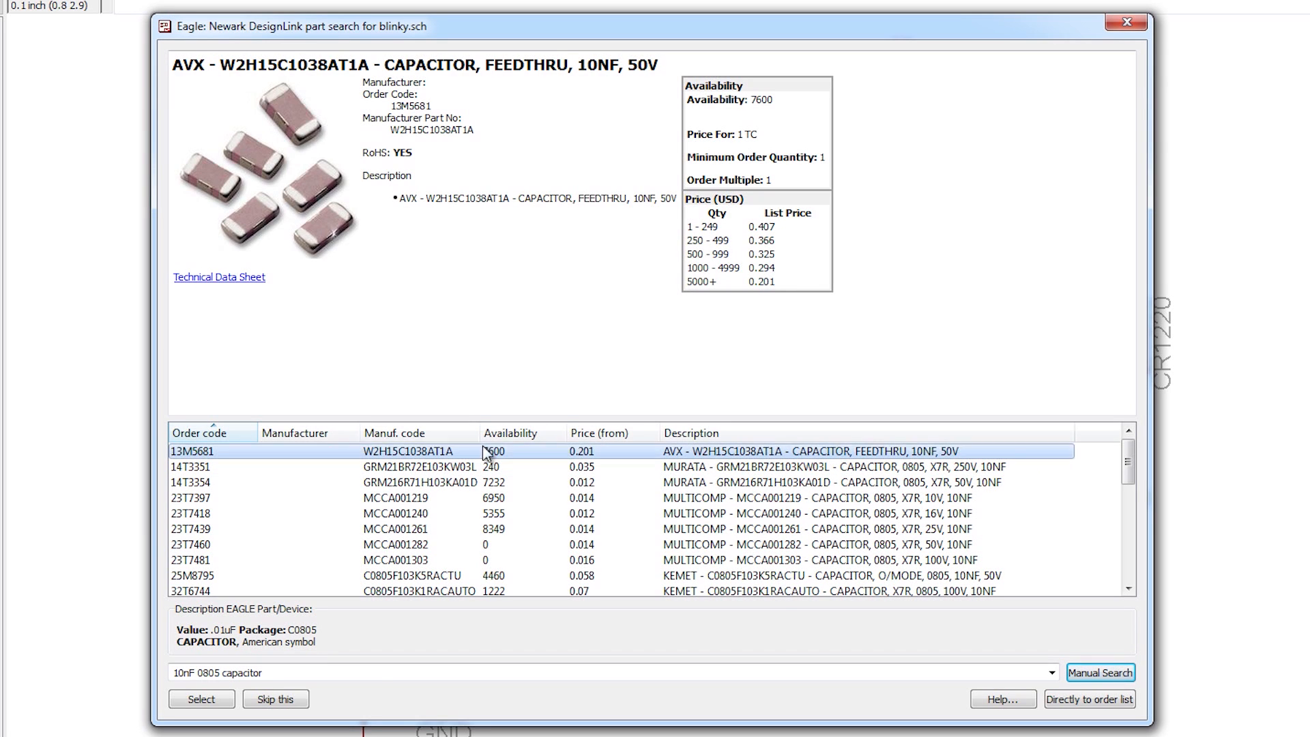
left_click(747, 478)
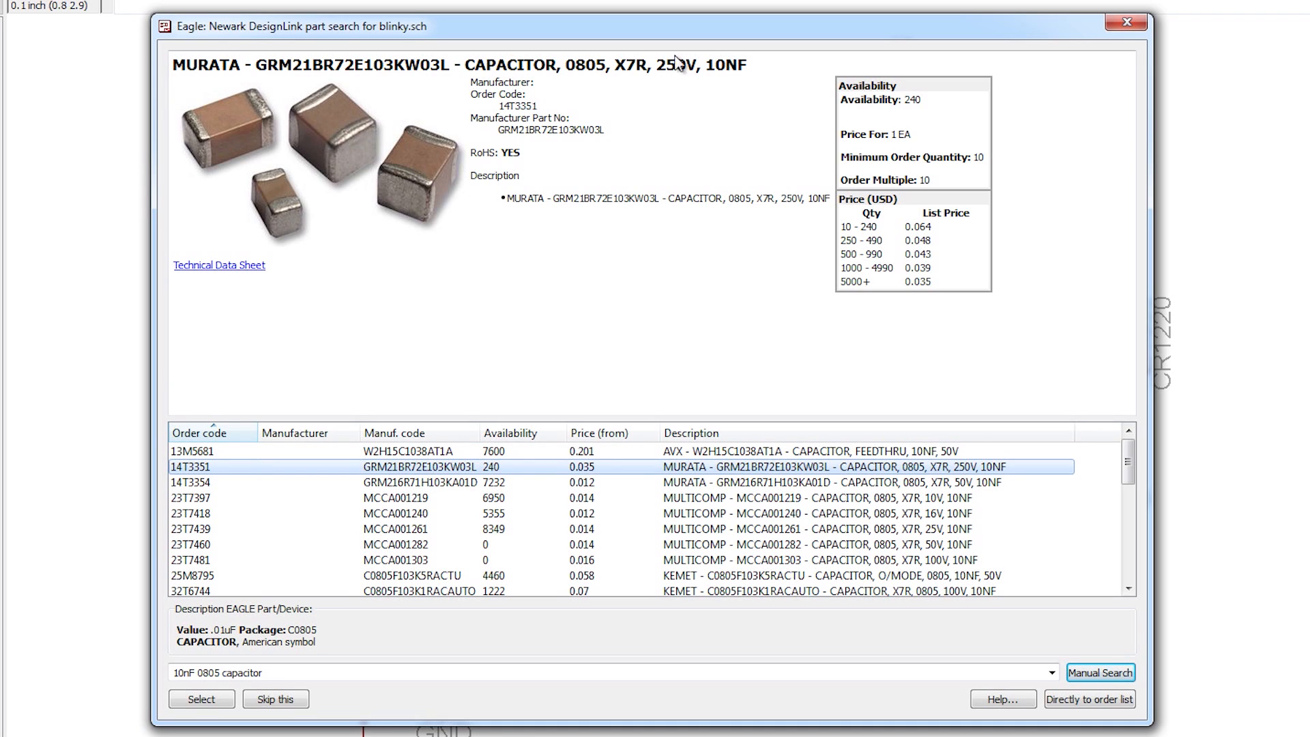
left_click(601, 484)
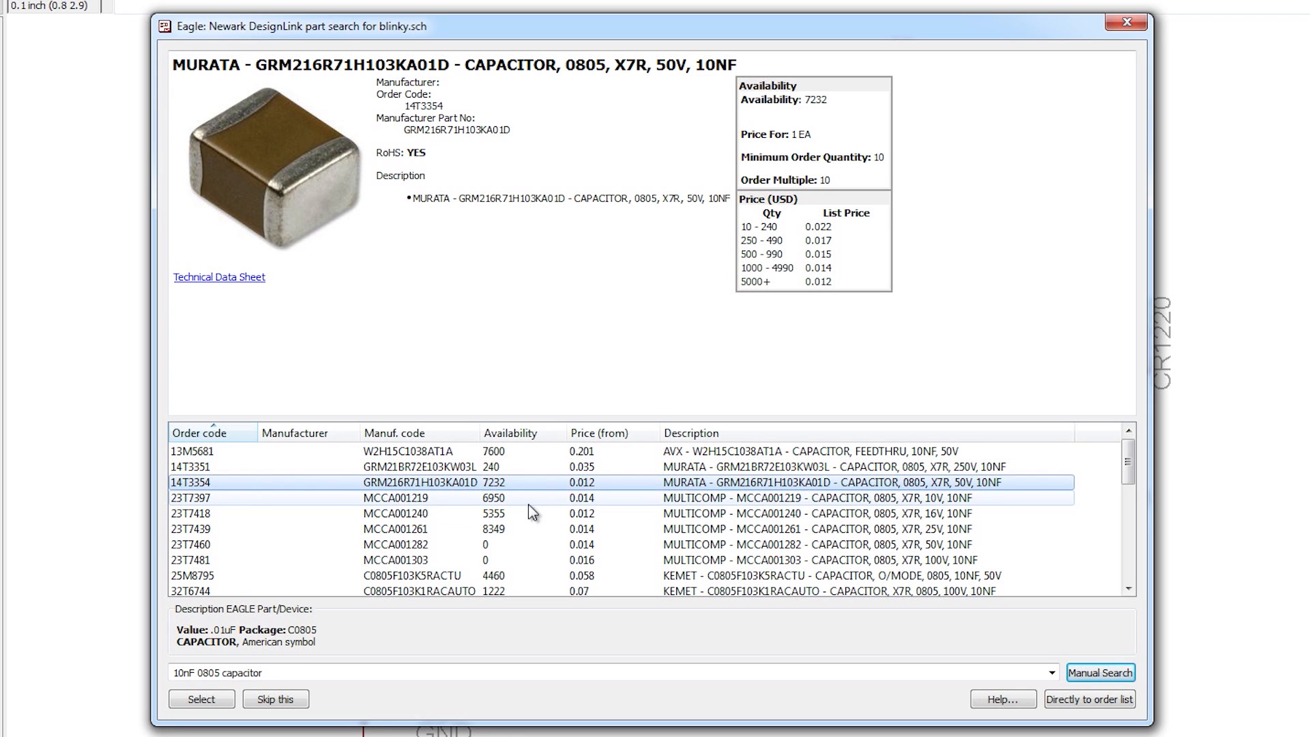
Step: Assign the Murata capacitor to the .01uF part and search for 'green LED 0805 SMD'
left_click(183, 699)
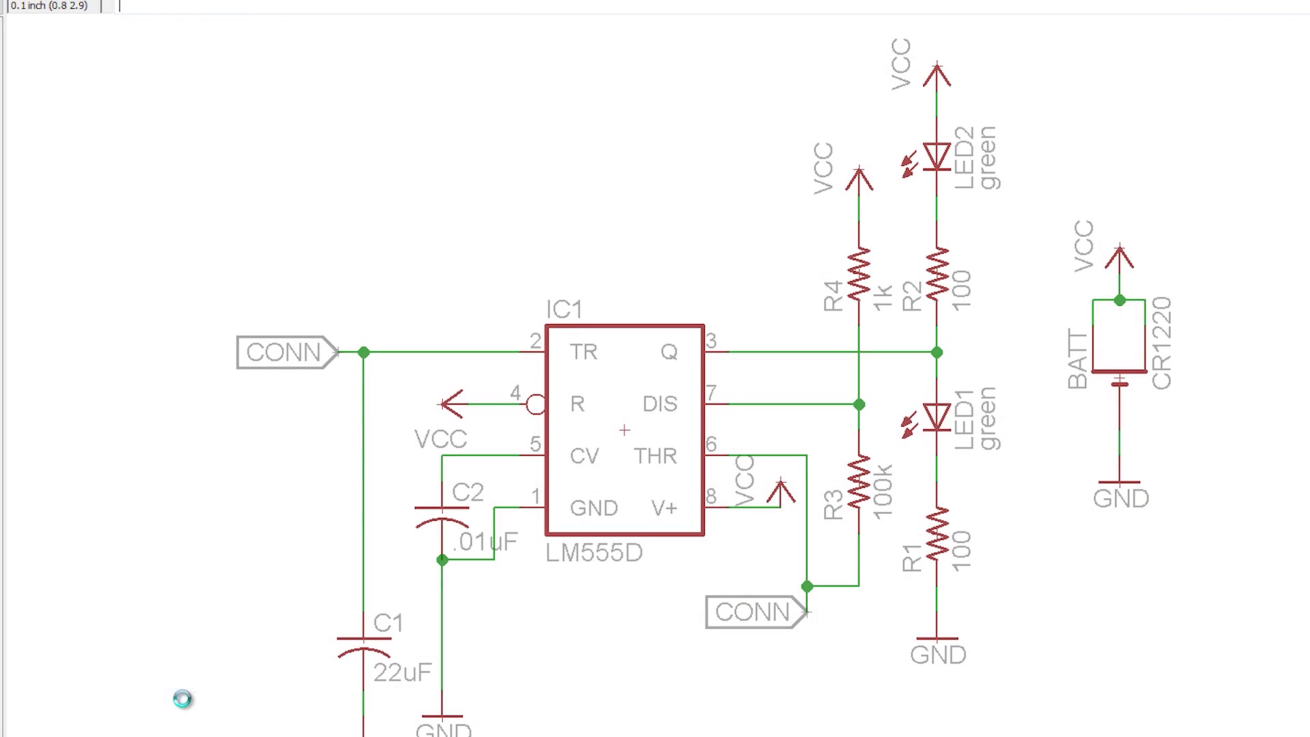
left_click(95, 731)
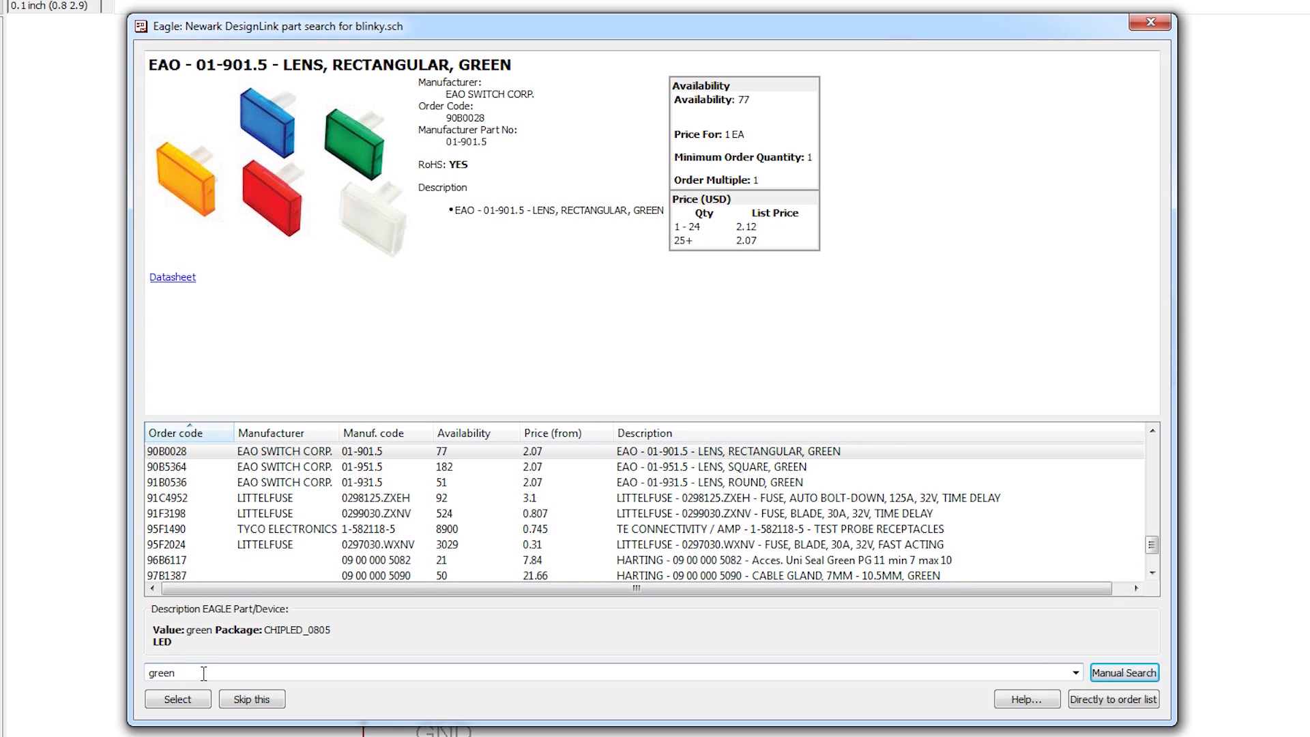
type("LED 0805 SMD")
key("Return")
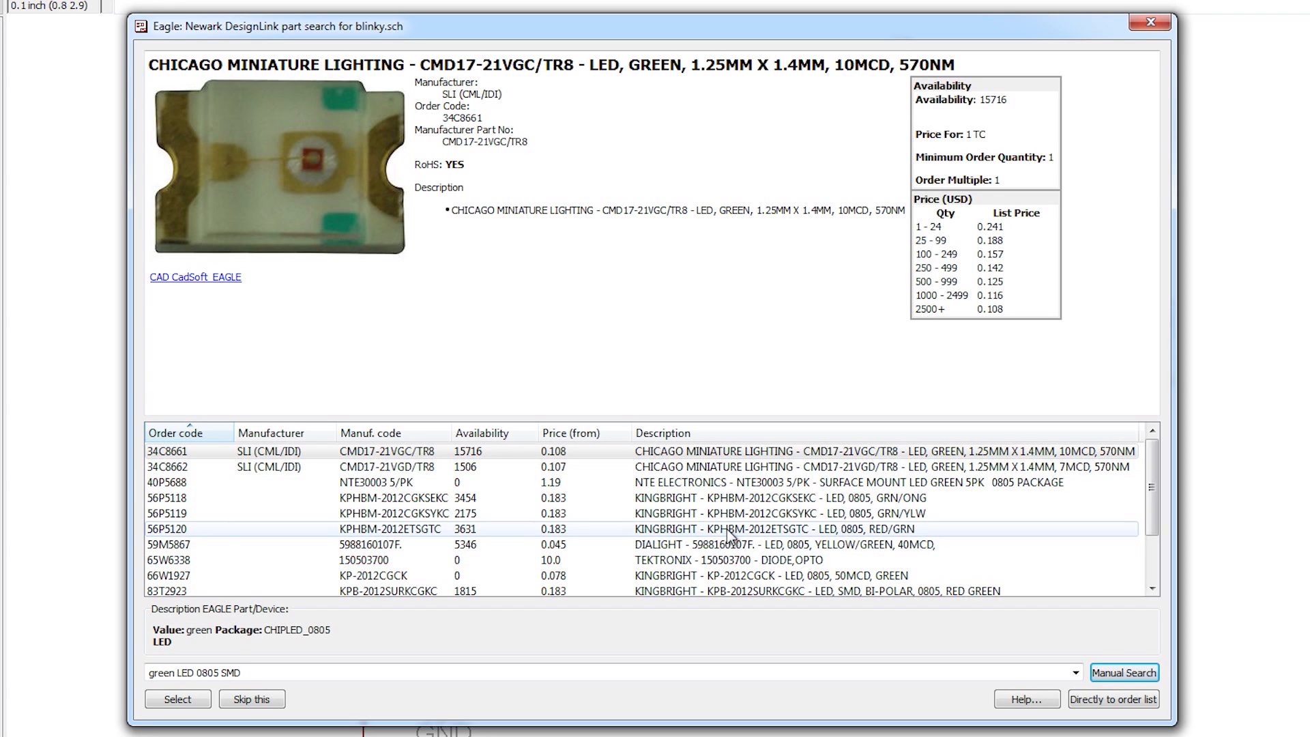
Step: Assign the Wurth 150080GS75000 0805 LED (95W3800) to the green LED
left_click(729, 484)
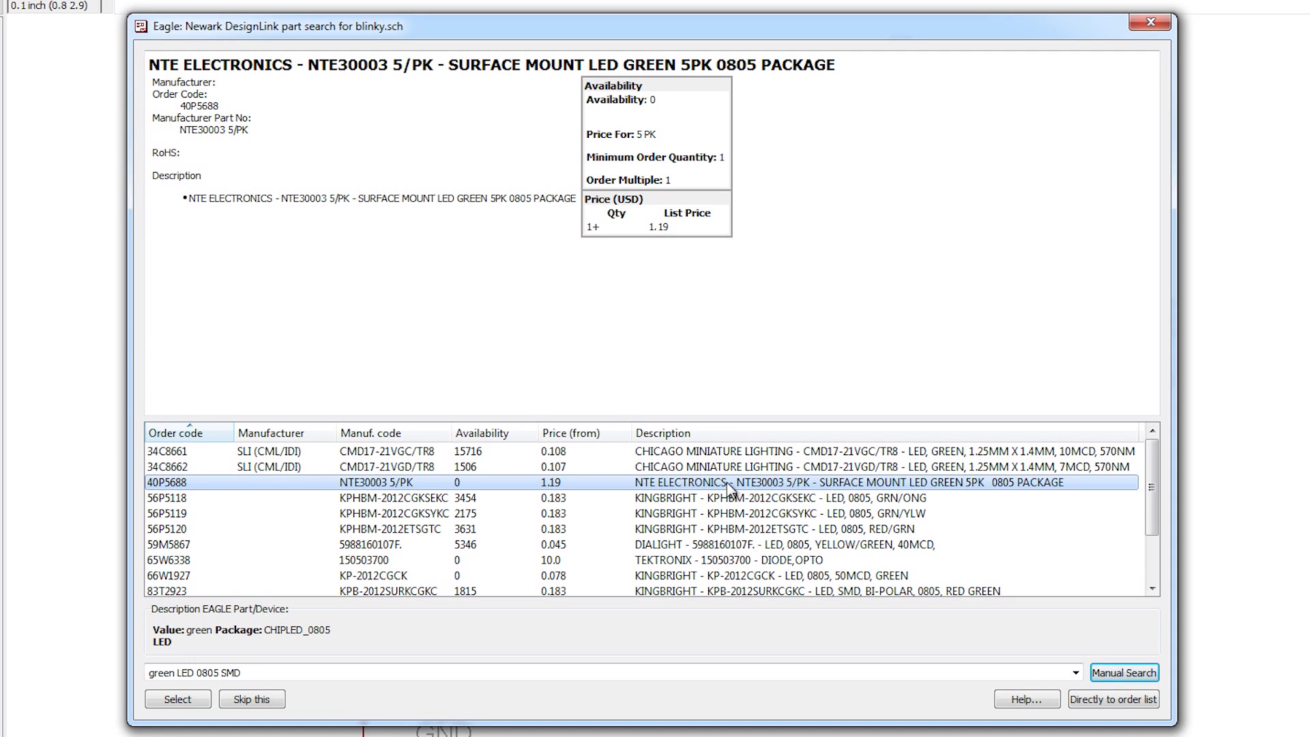
scroll(463, 489, "down", 2)
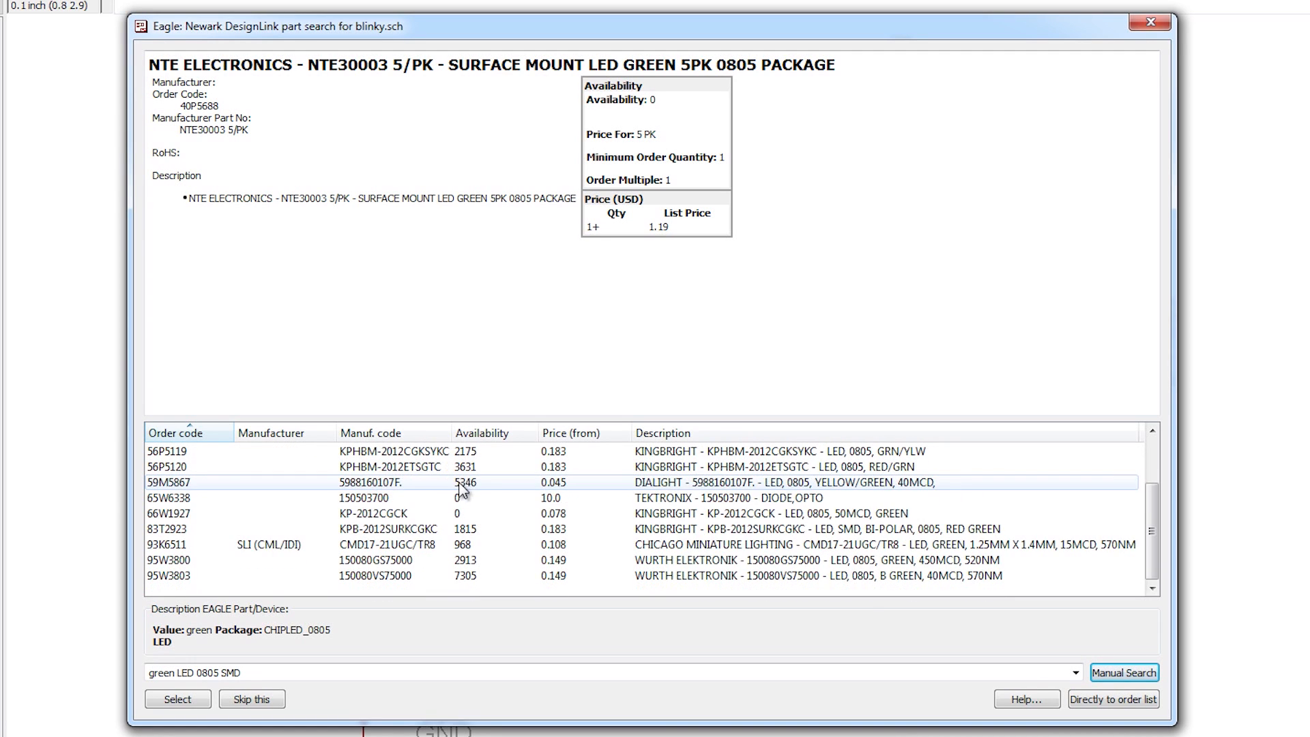
left_click(802, 561)
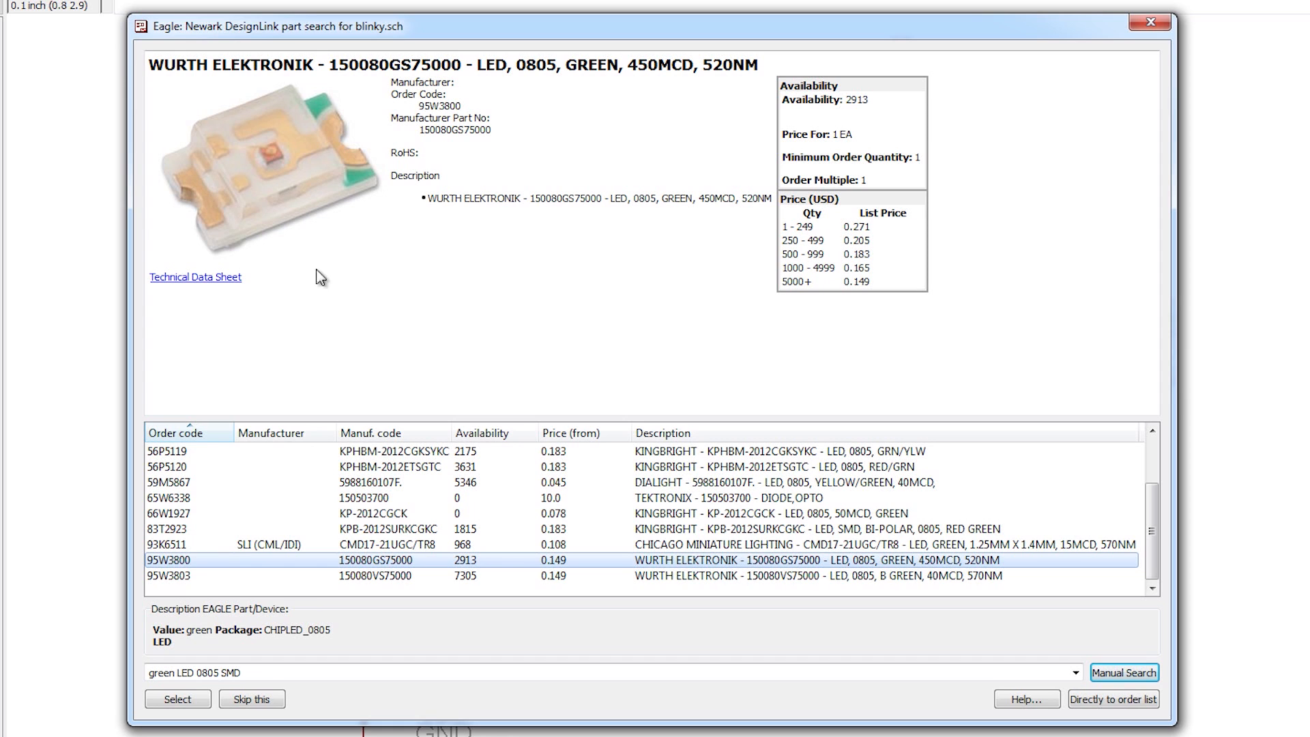
left_click(176, 700)
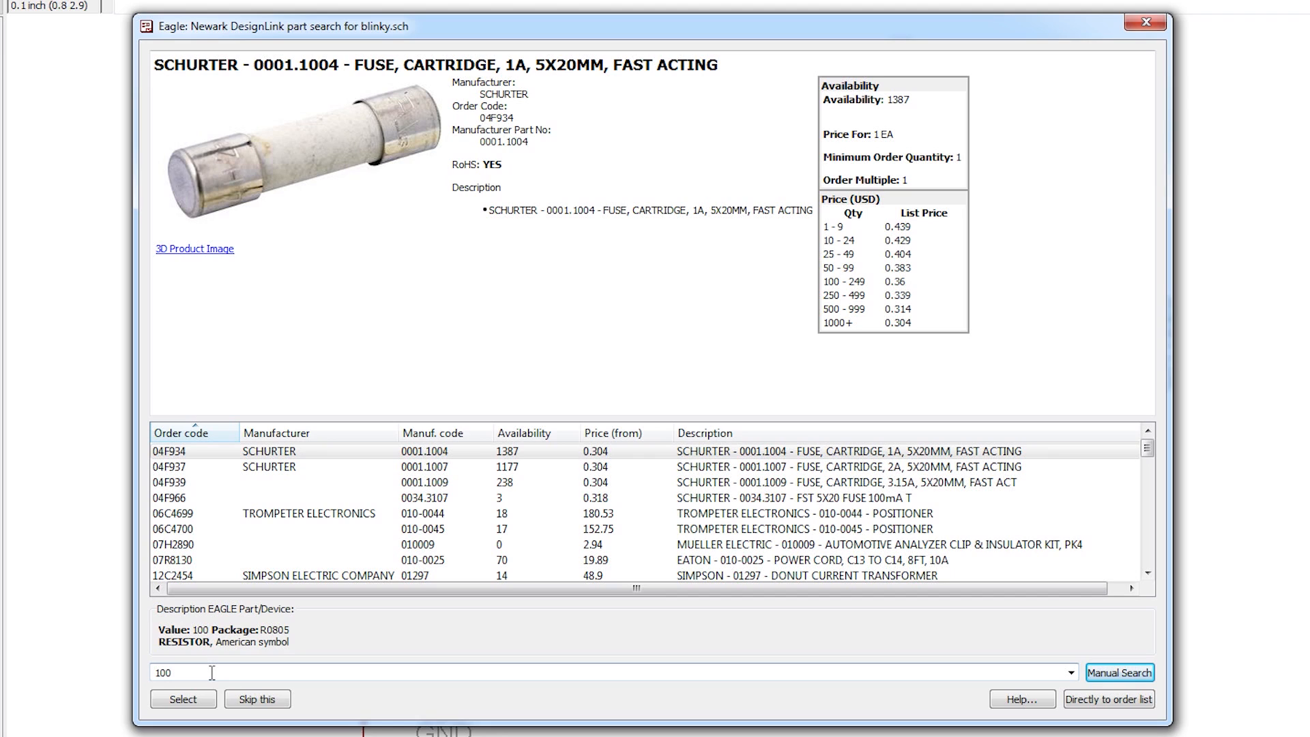
Step: Search '100 ohm resistor 0805' and assign Bourns CR0805-JW-101ELF to the 100 ohm resistor
type("ohm resistor 0805")
key("Return")
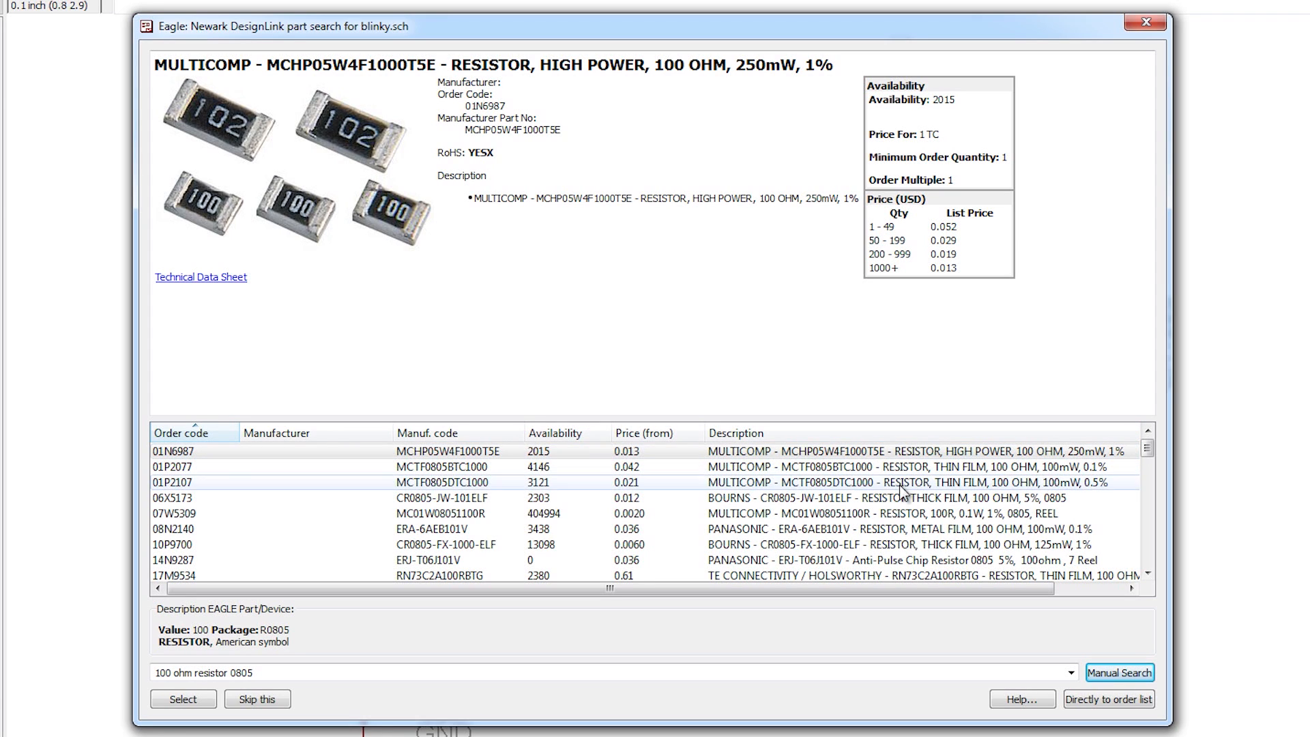
left_click(840, 500)
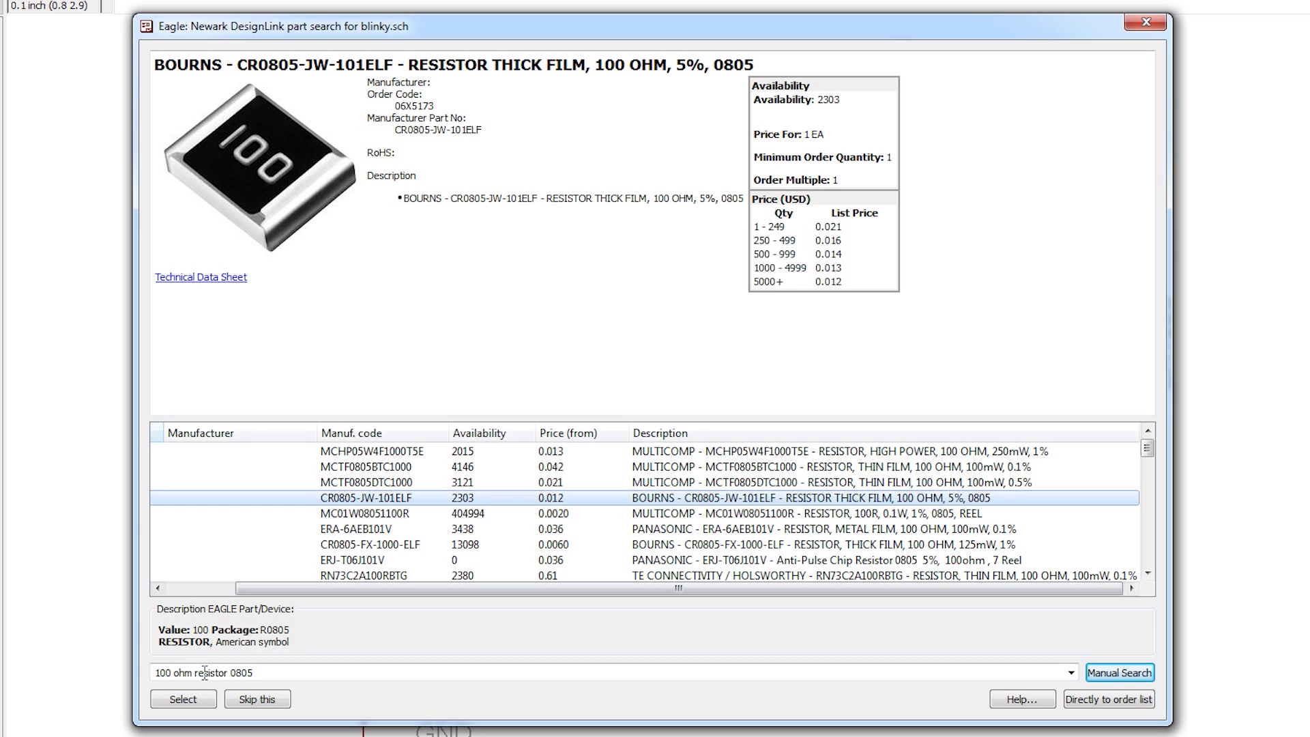
left_click(188, 699)
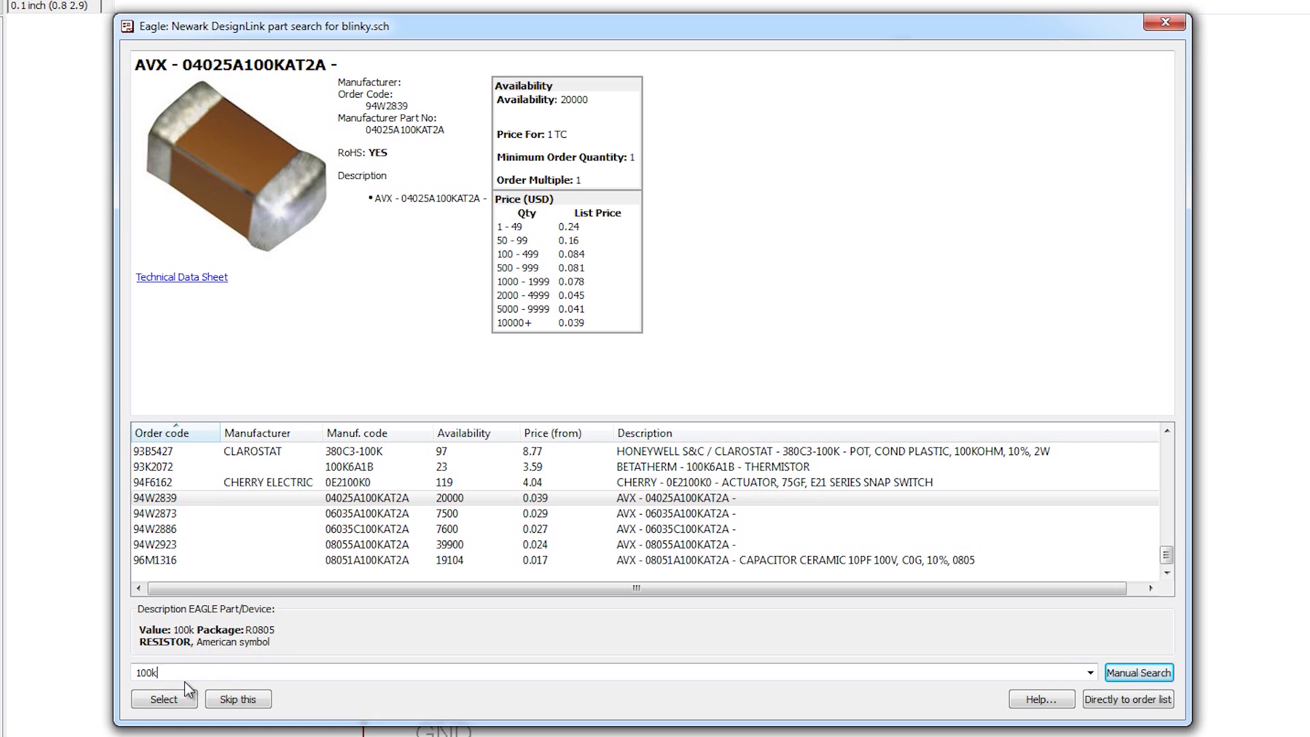
Step: Search for 100k 0805 resistors and compare the TE Connectivity and Vishay Dale results
type("resistor 0804")
key("Return")
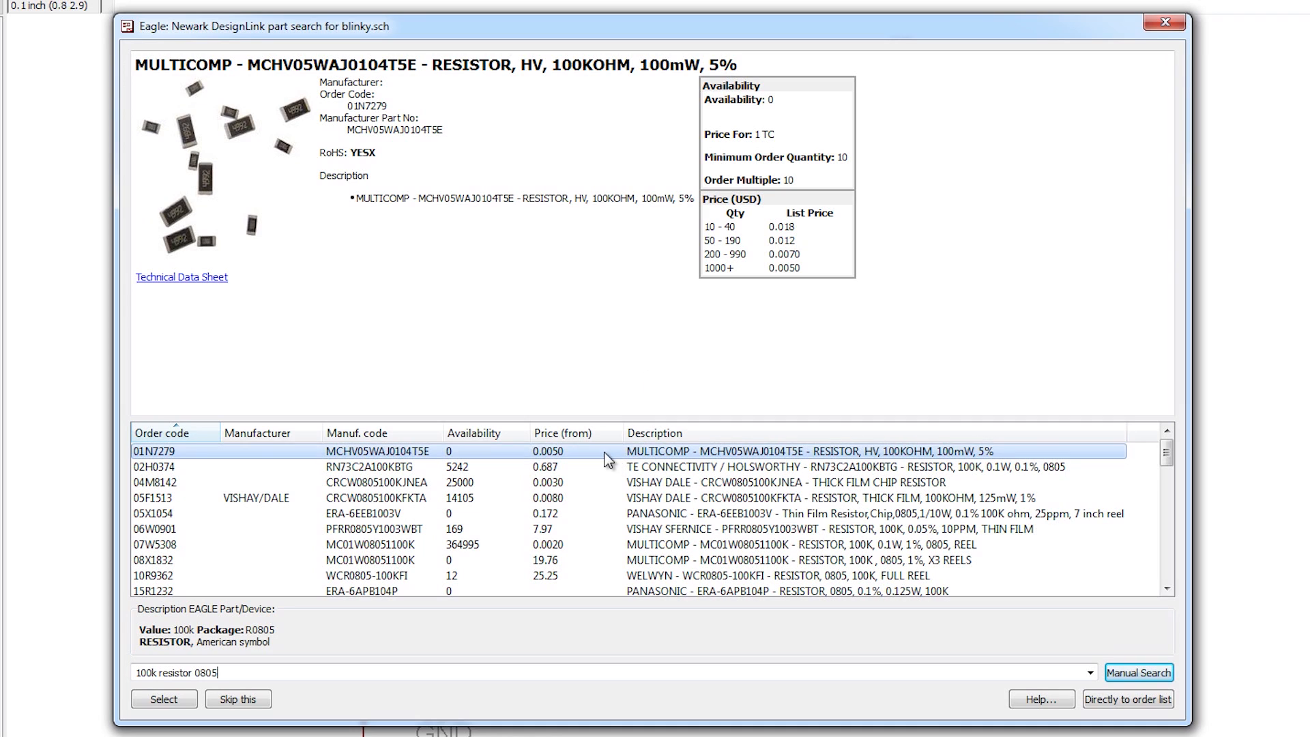
left_click(494, 467)
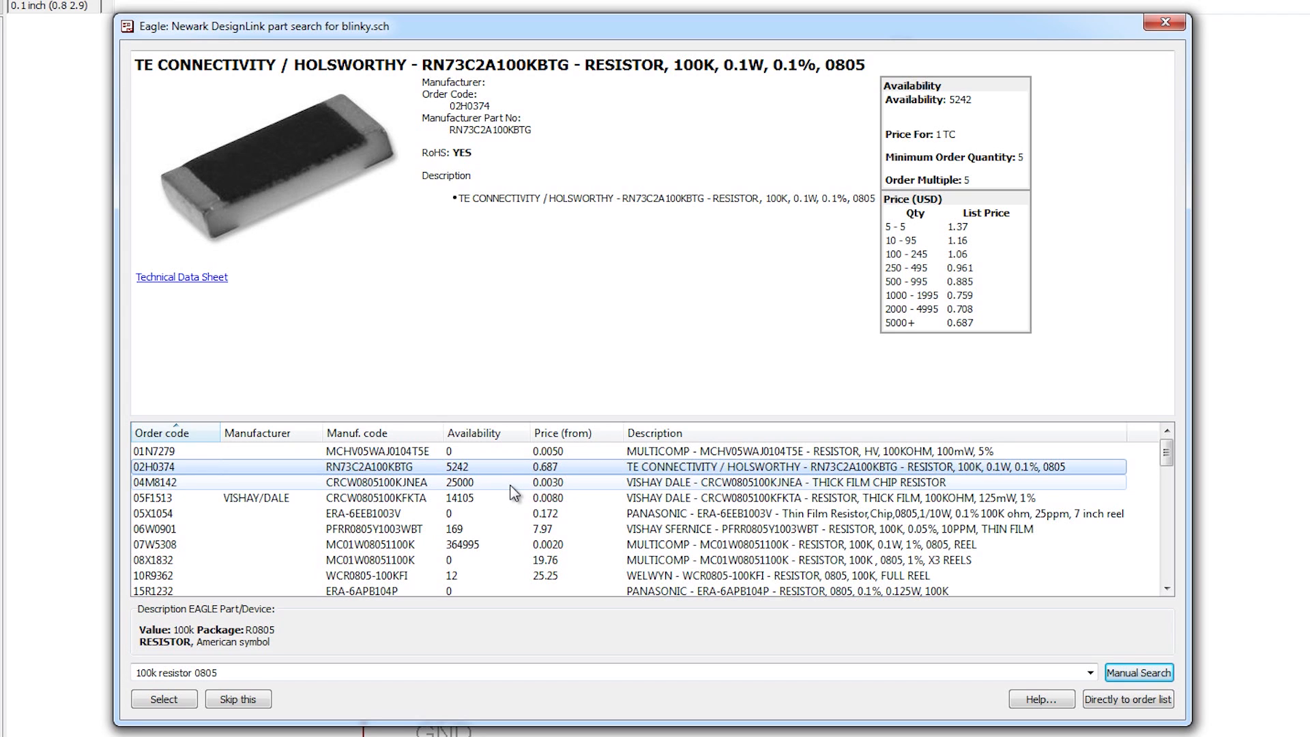
left_click(513, 483)
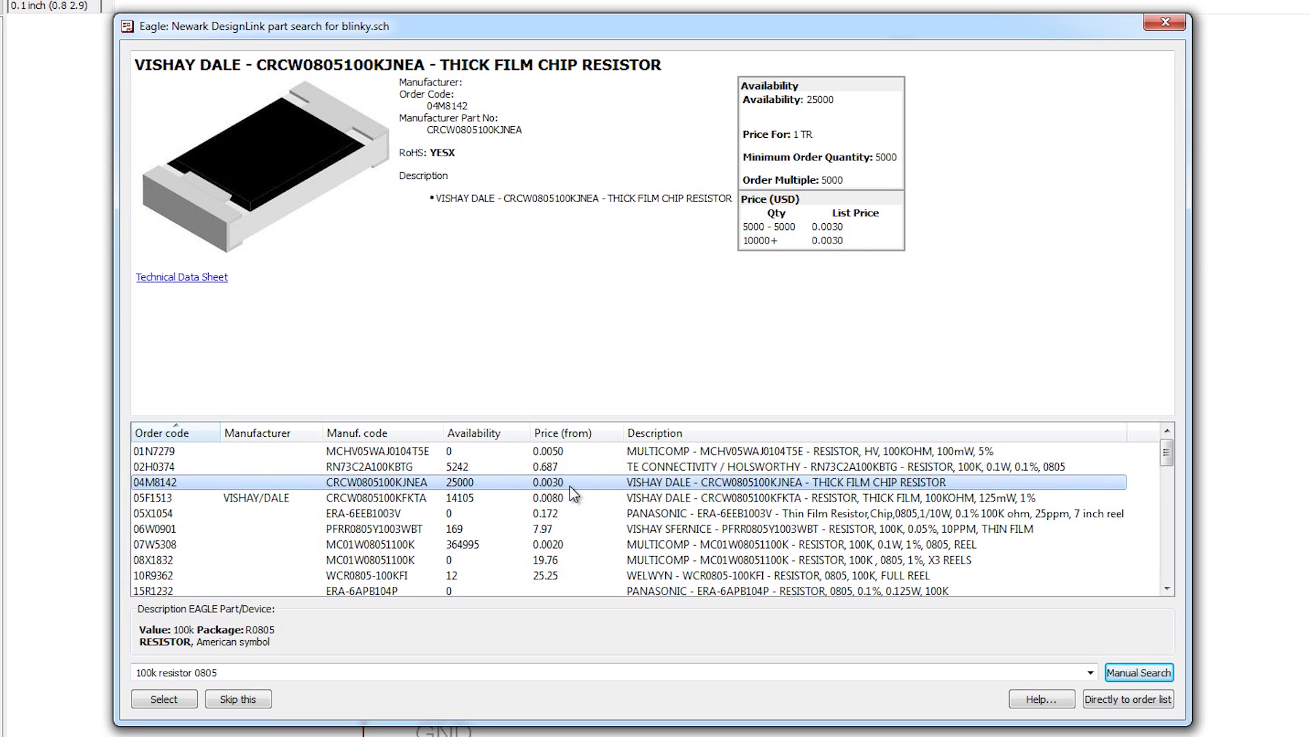
left_click(527, 469)
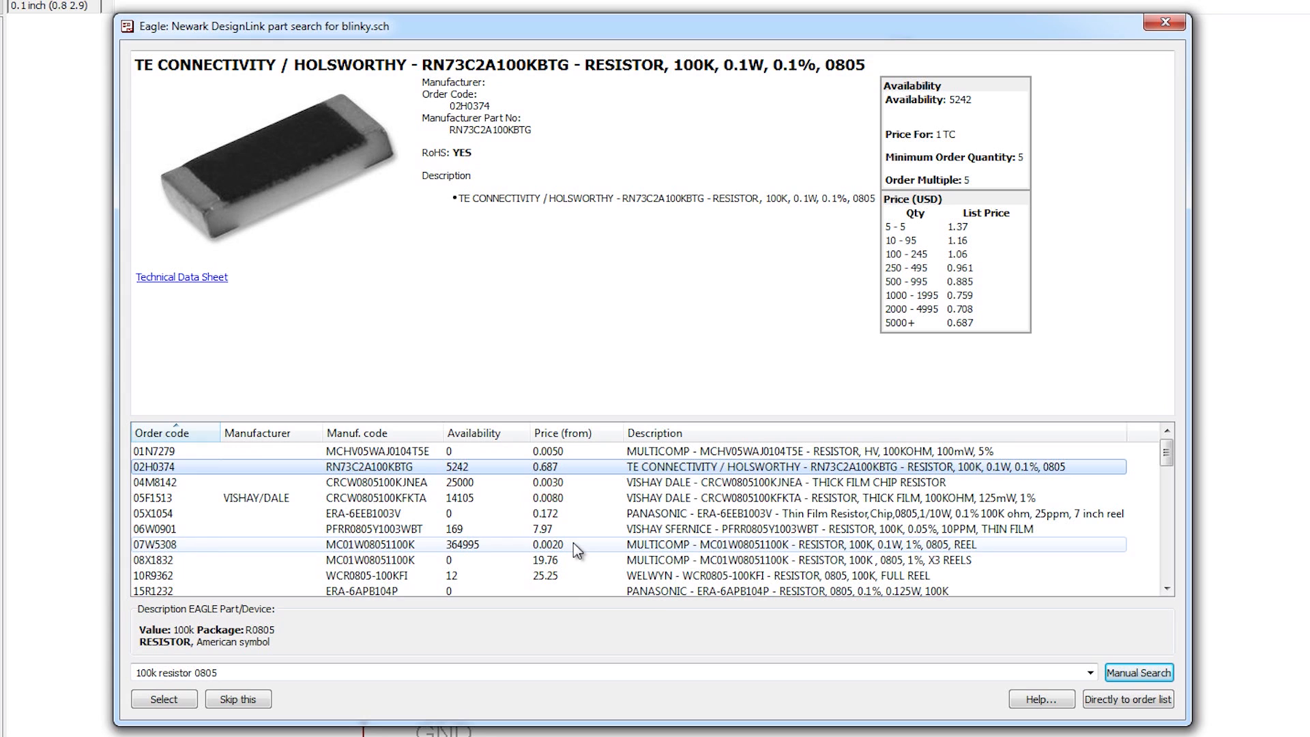
Step: Assign the Multicomp MC 0.1W 0805 5% 100K (39K0331) to the 100k resistor
scroll(575, 578, "down", 2)
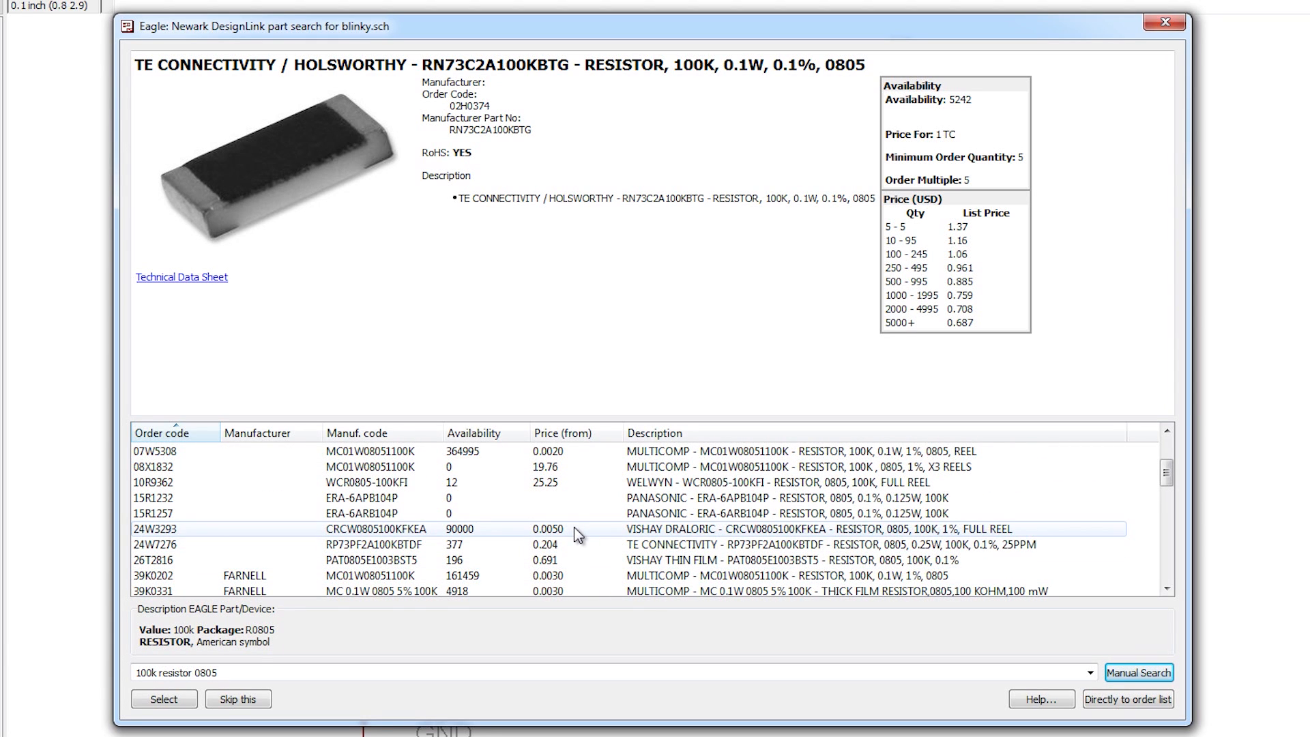
left_click(575, 529)
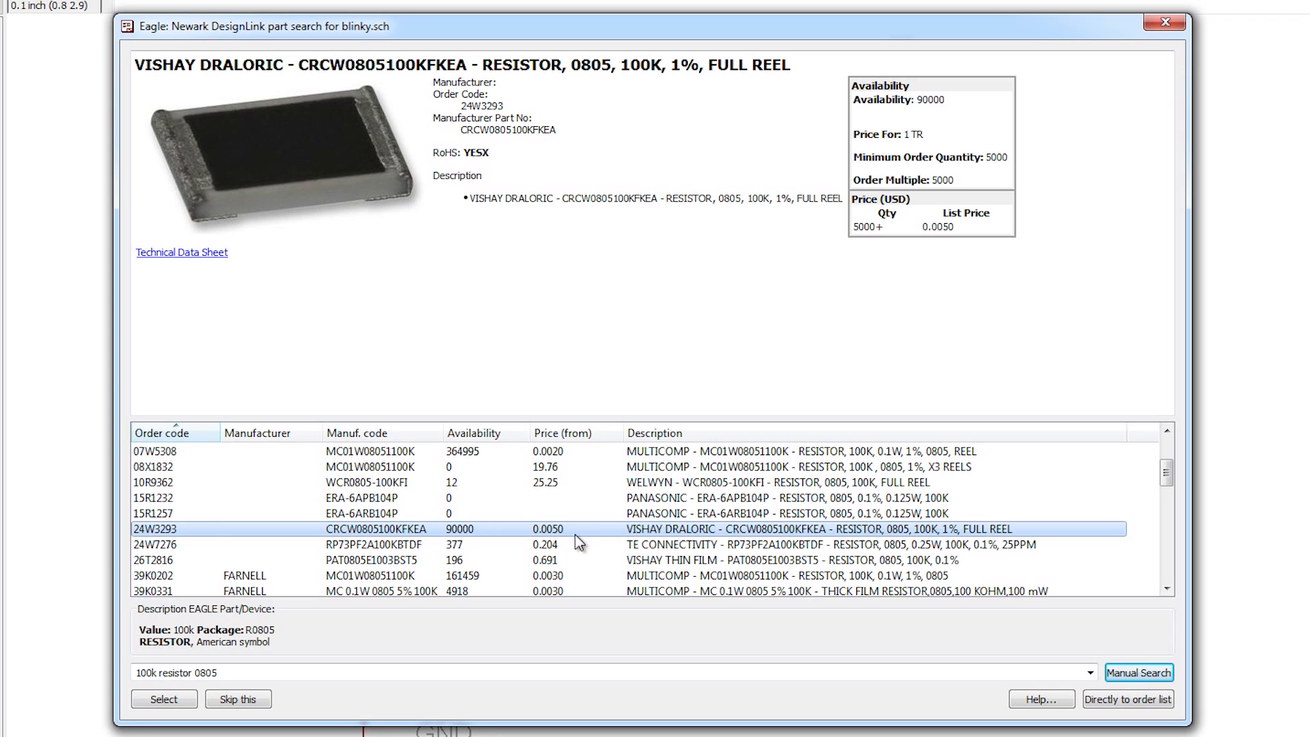
left_click(575, 545)
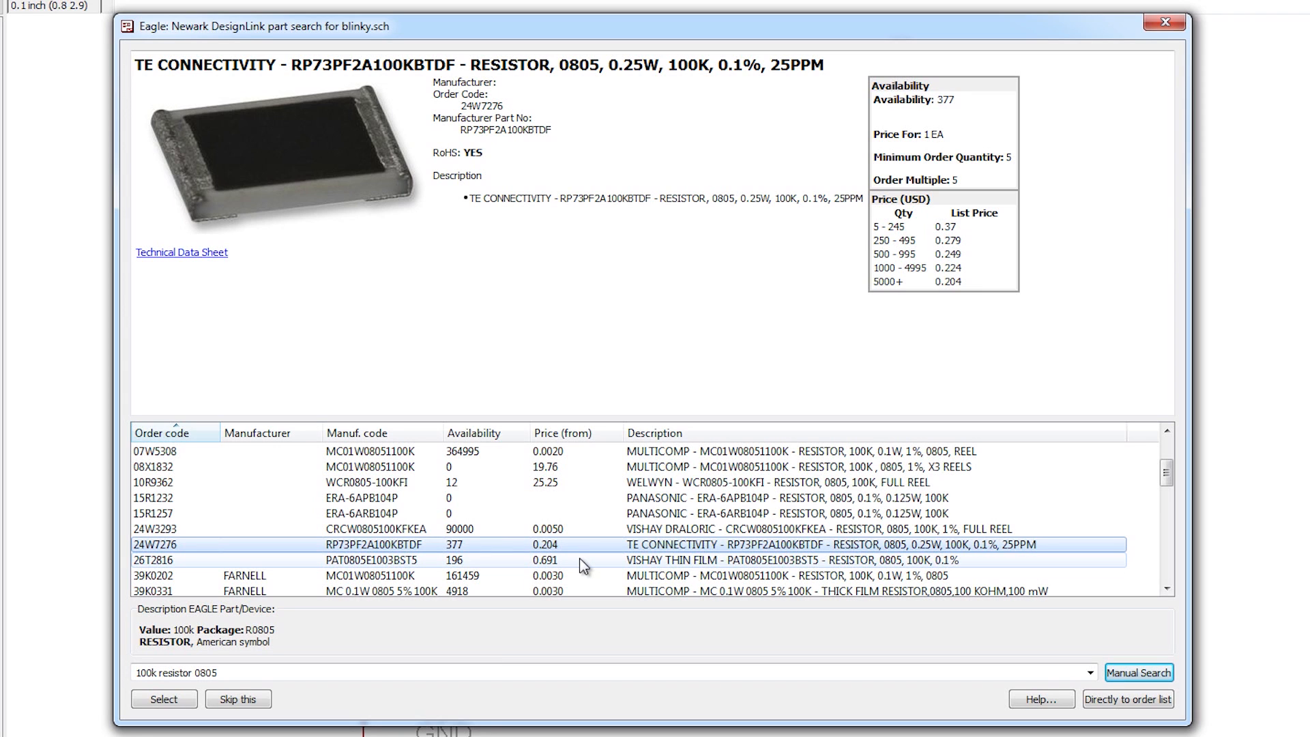
left_click(588, 575)
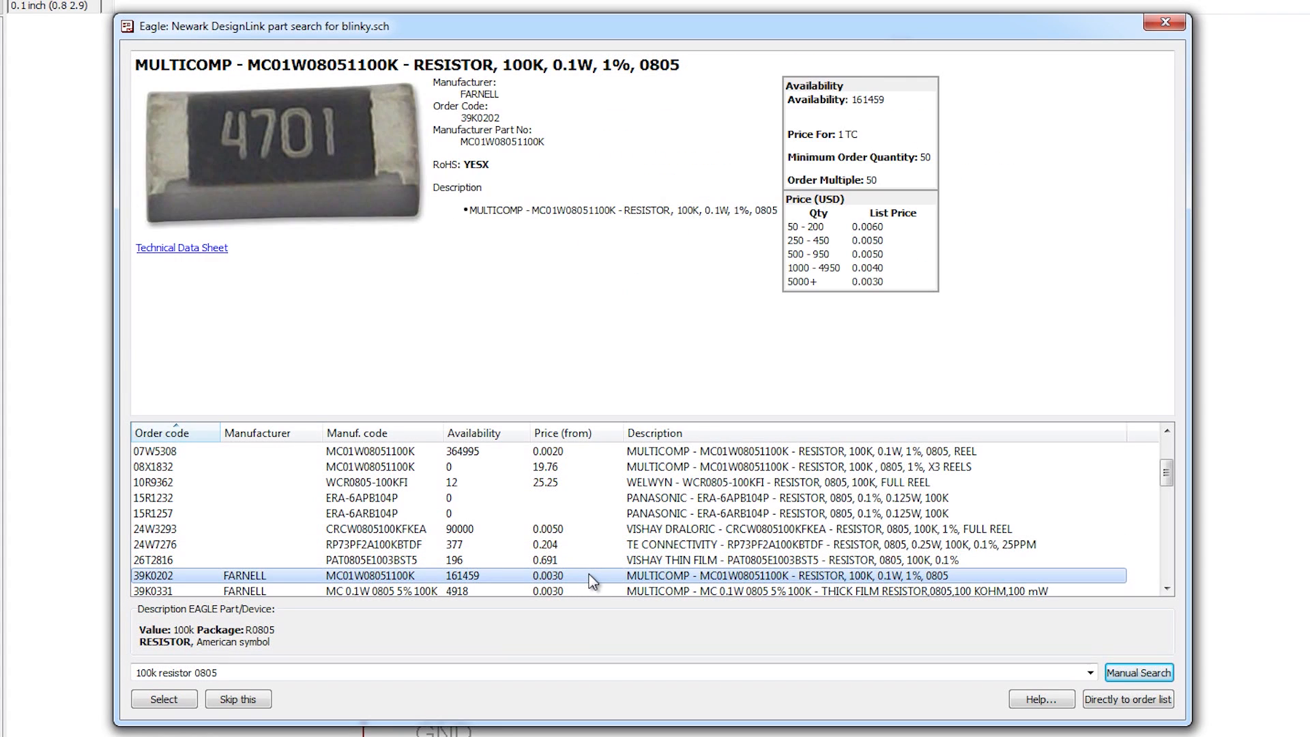
scroll(590, 573, "down", 1)
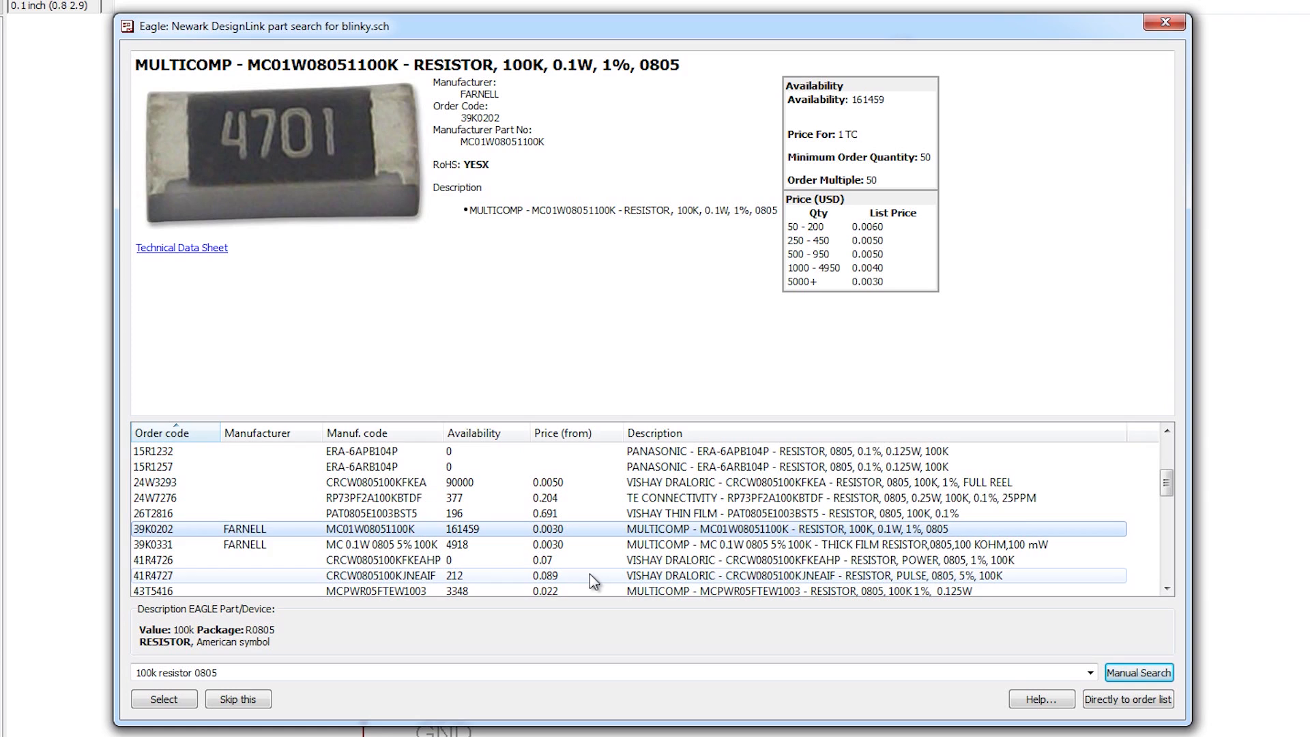
left_click(590, 545)
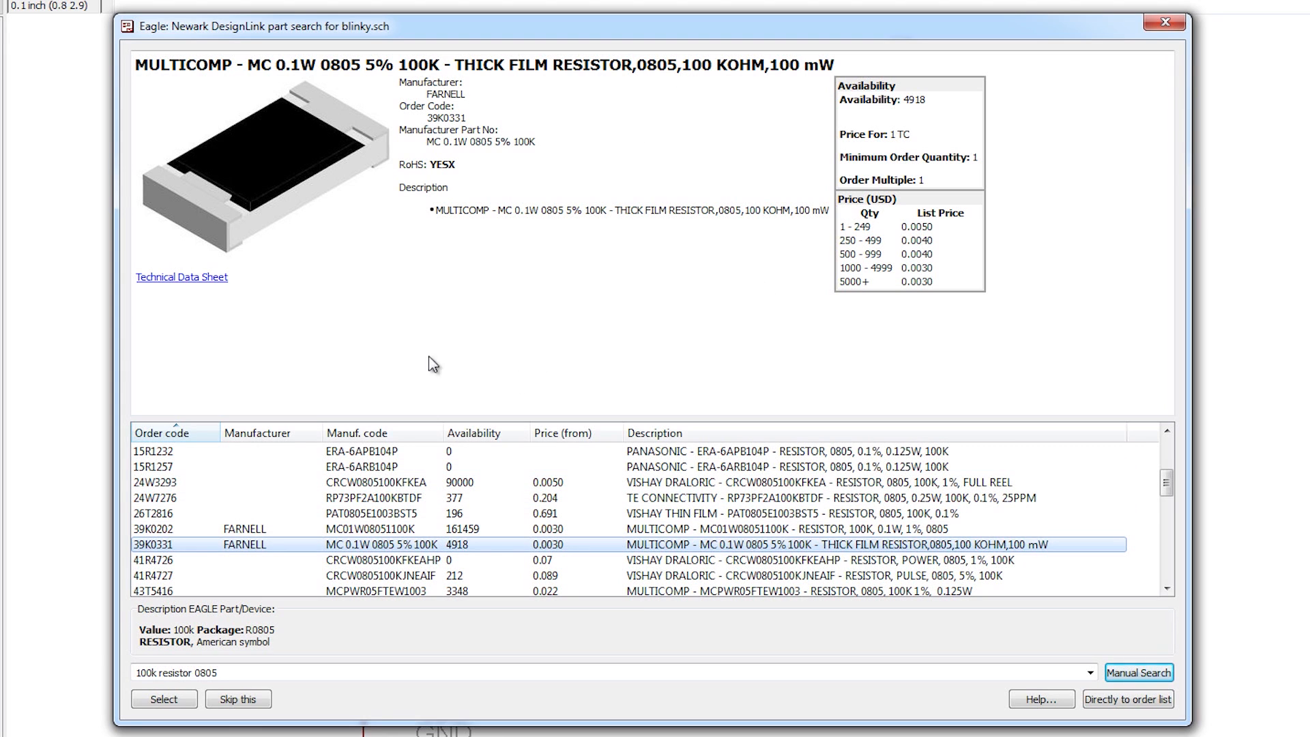
left_click(189, 705)
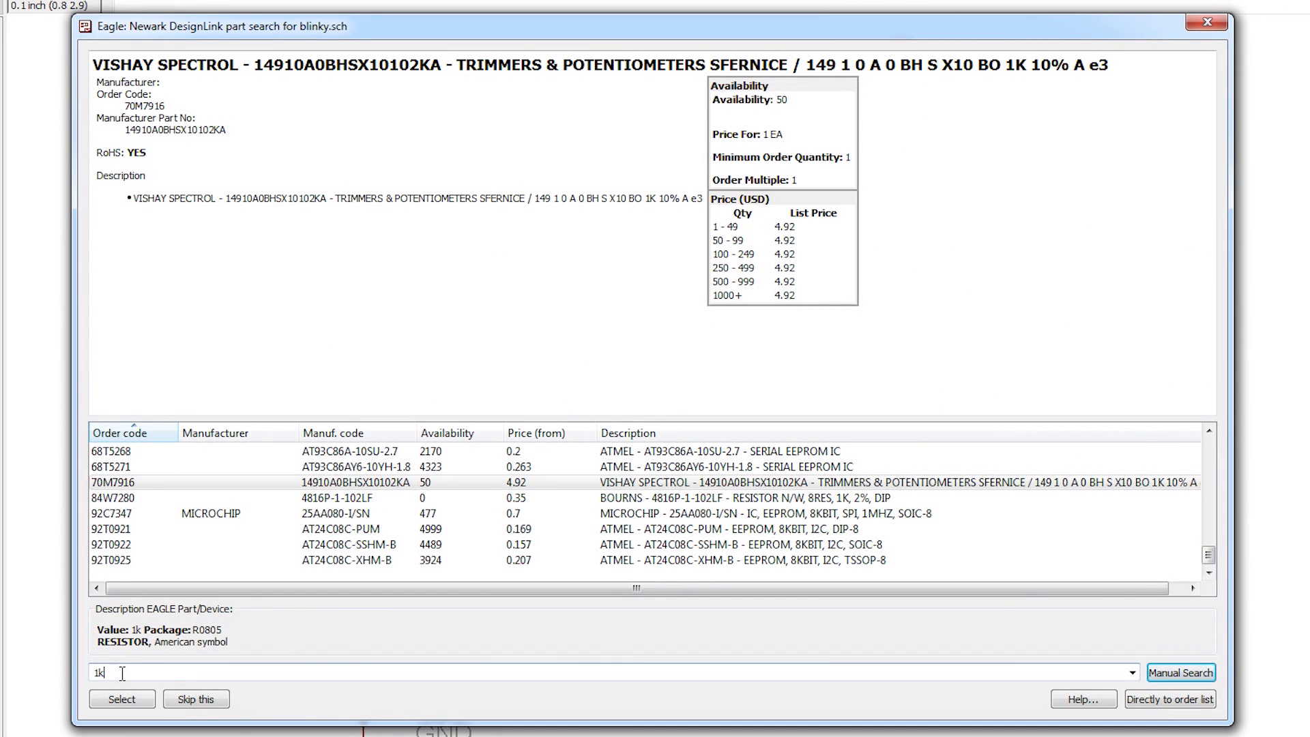
Step: Search '1k resistor 0805' and assign Vishay Dale 05F1507 to the 1k resistor
type("resistor 0805")
key("Return")
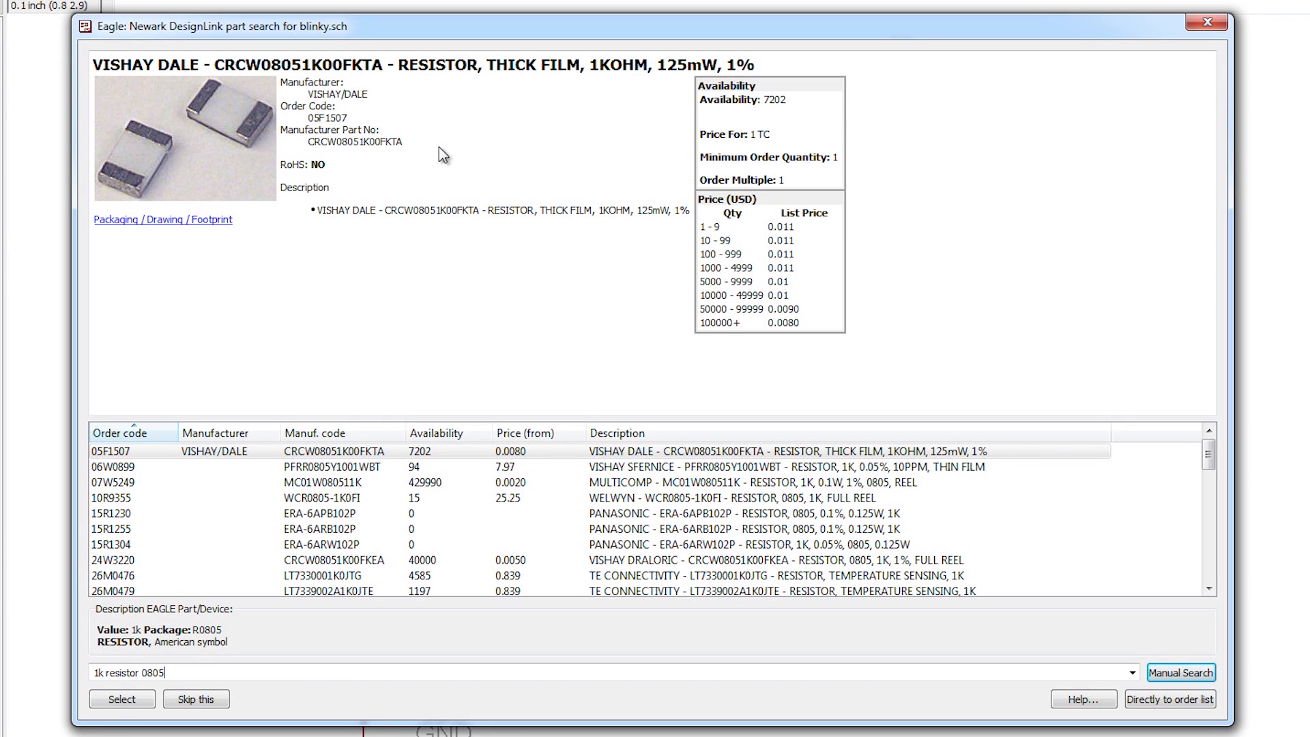
left_click(494, 451)
left_click_drag(262, 66, 307, 69)
left_click(300, 452)
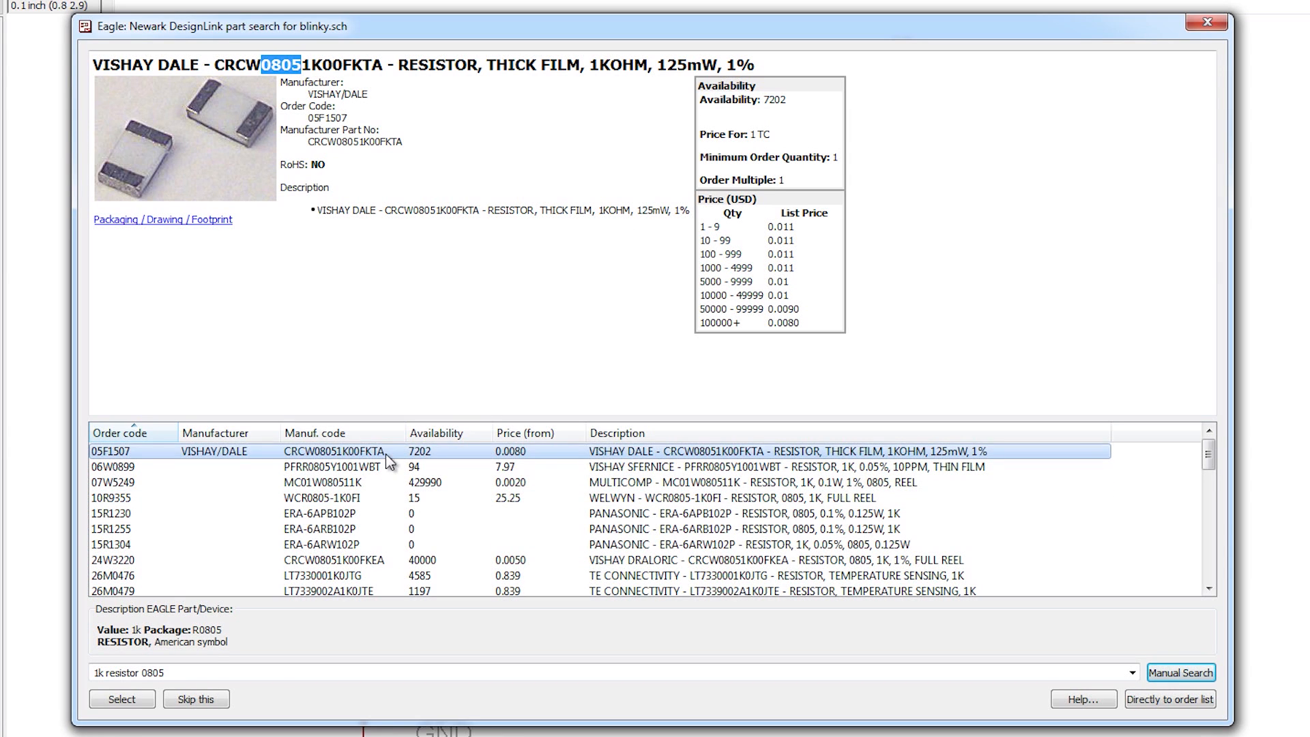
left_click(112, 708)
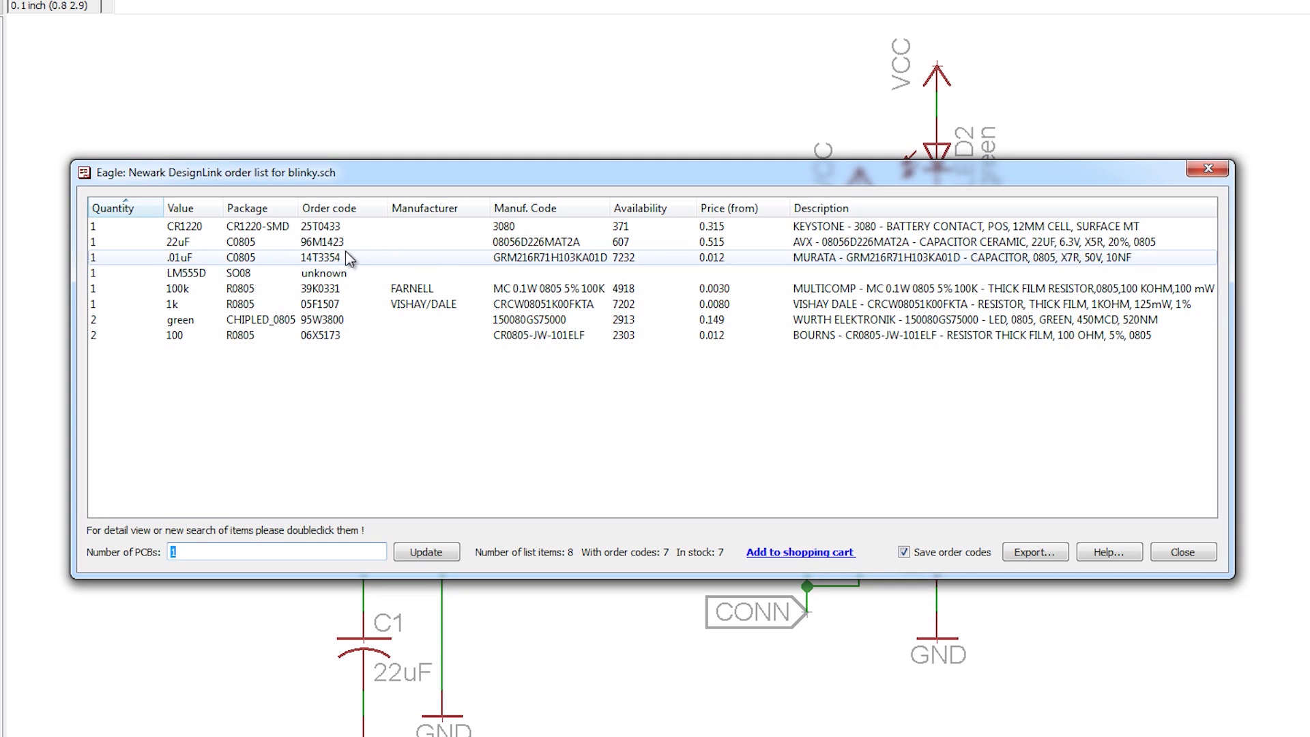
Step: Open a part search for the unmatched LM555D timer from the order list
left_click(146, 276)
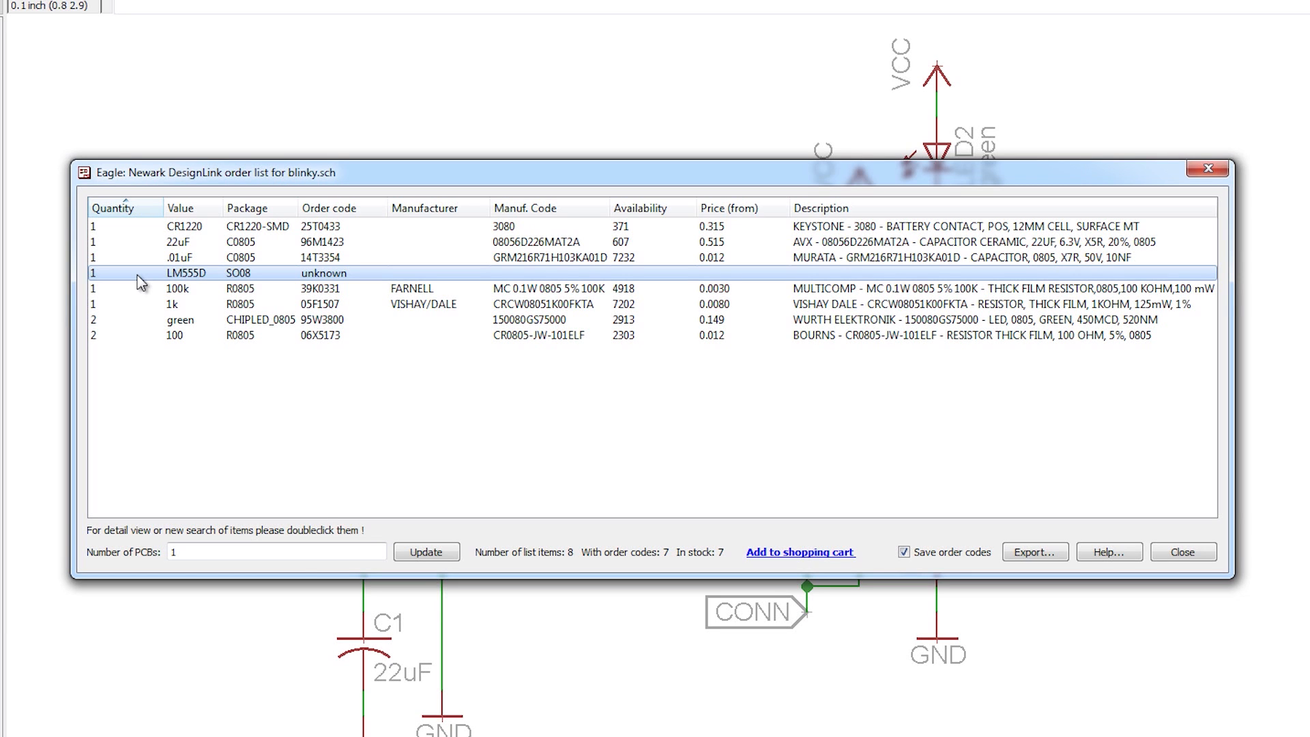
double_click(139, 278)
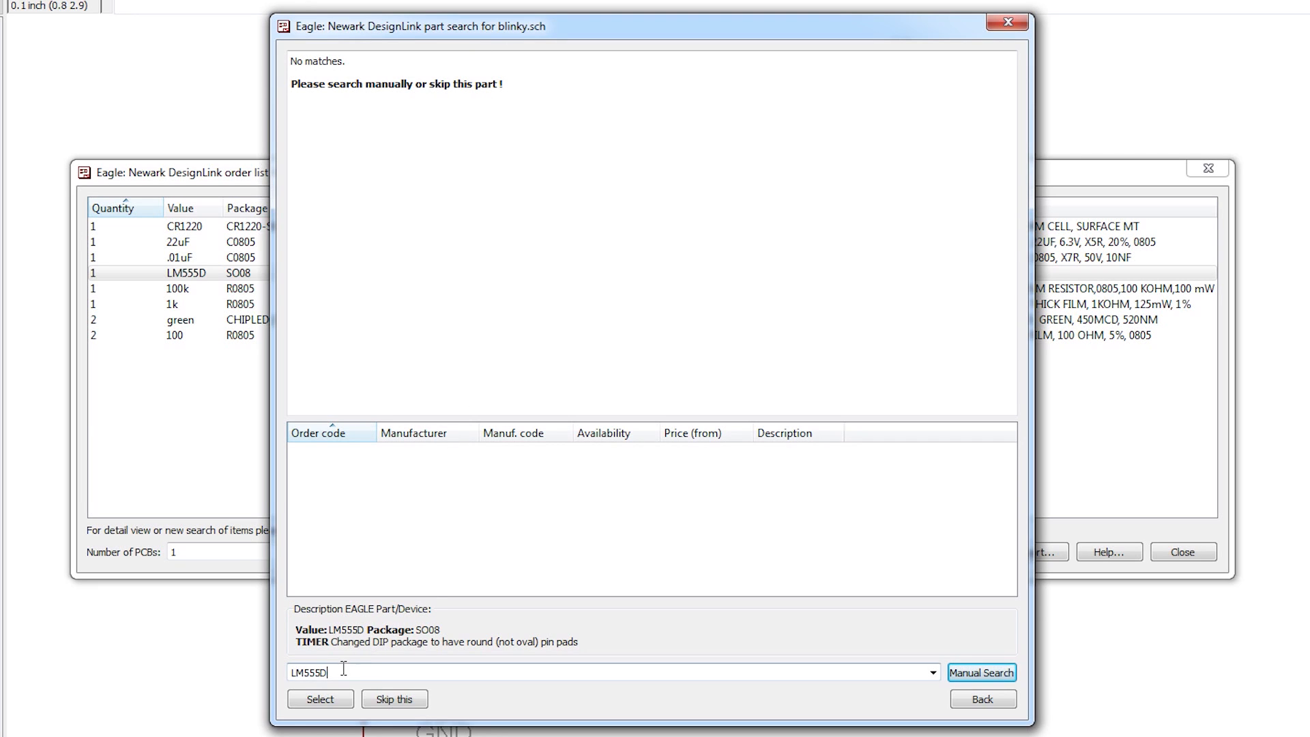
Step: Change the search from LM555D to 555D and view the Texas Instruments NE555D timer details
left_click(304, 675)
key("BackSpace")
key("BackSpace")
key("Return")
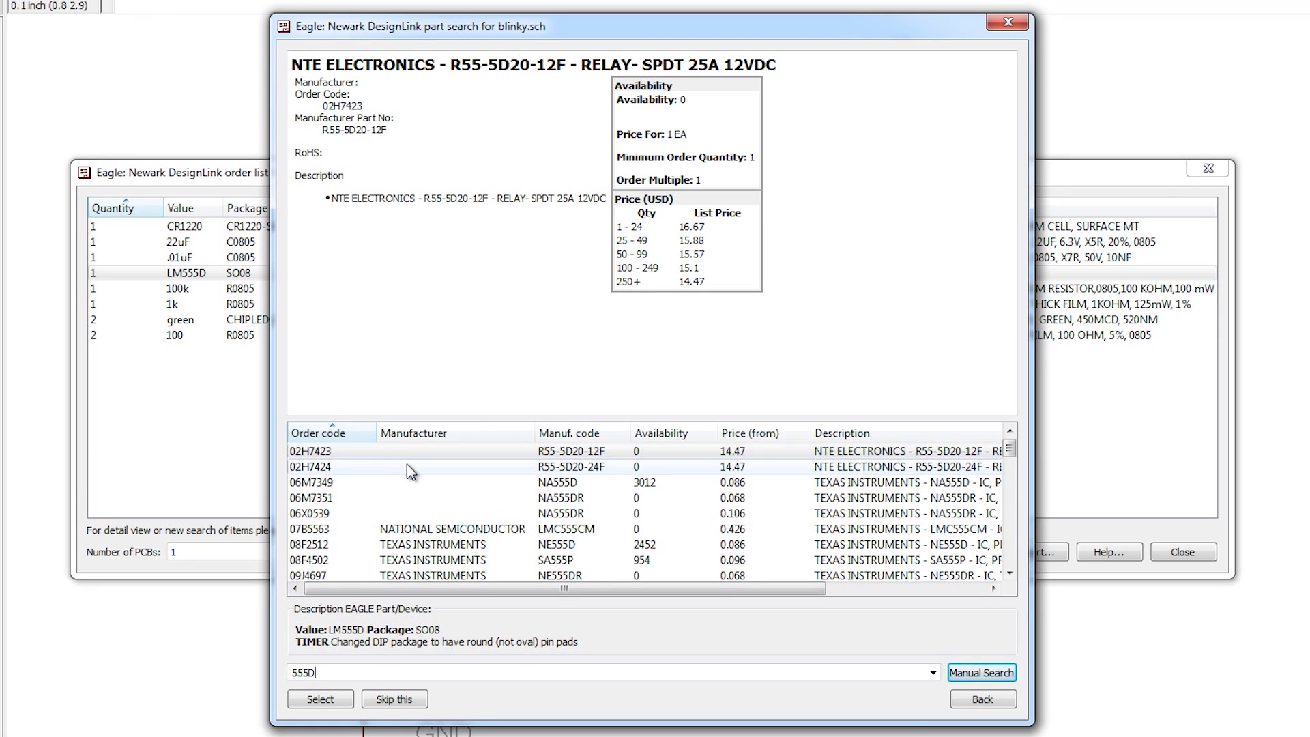
left_click(429, 546)
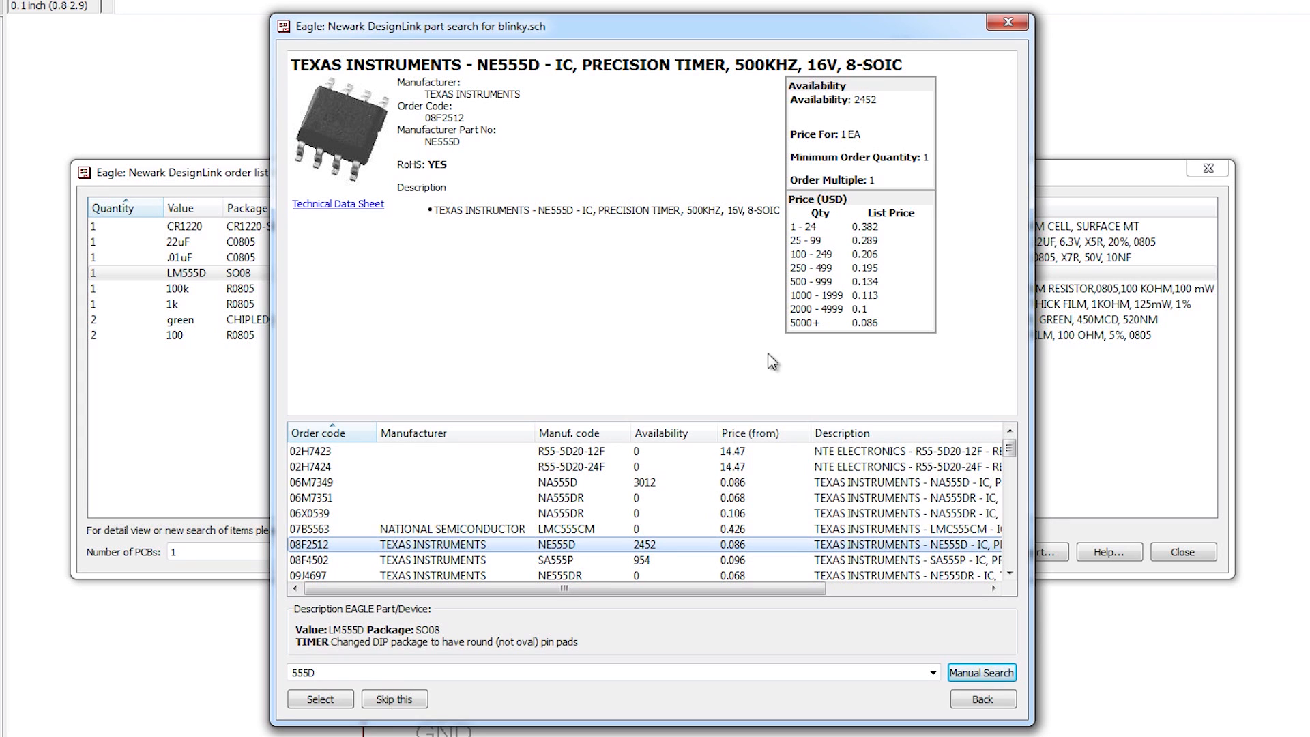
Step: Compare the SA555P, NE555DR and NA555D timers against the NE555D
left_click(564, 561)
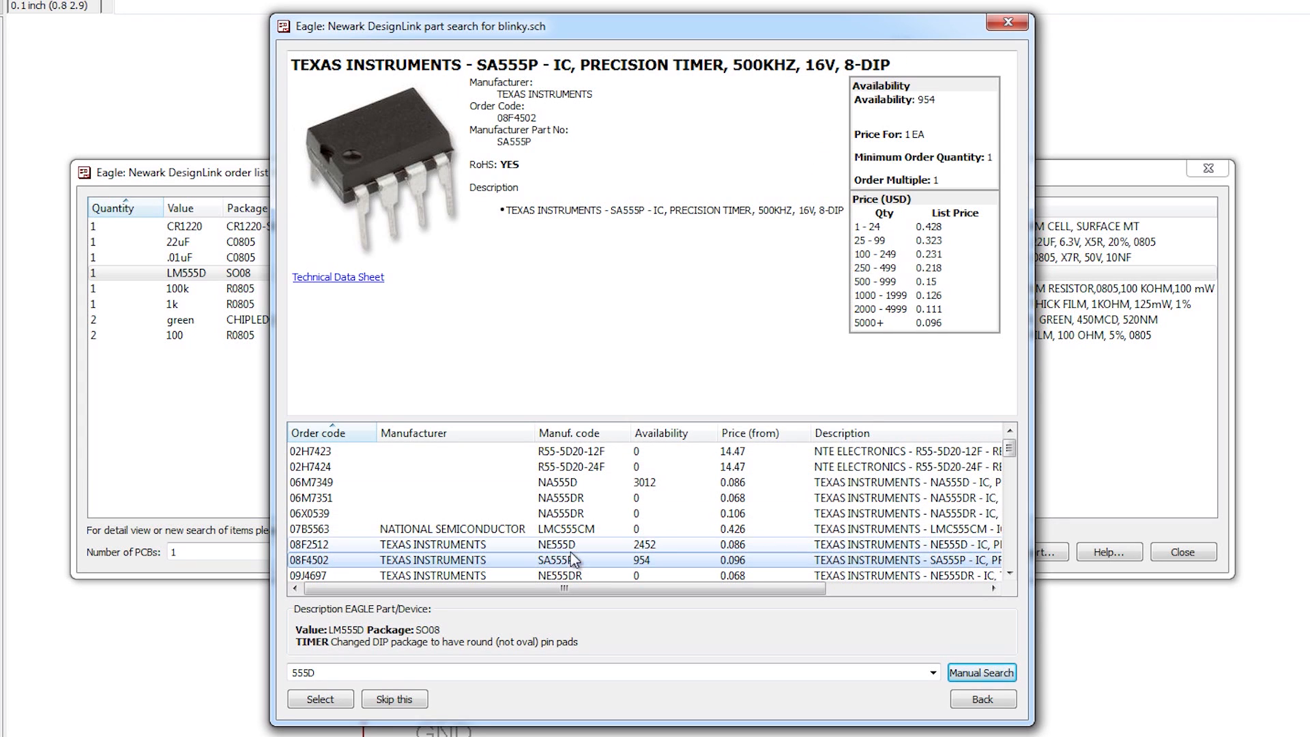
left_click(577, 574)
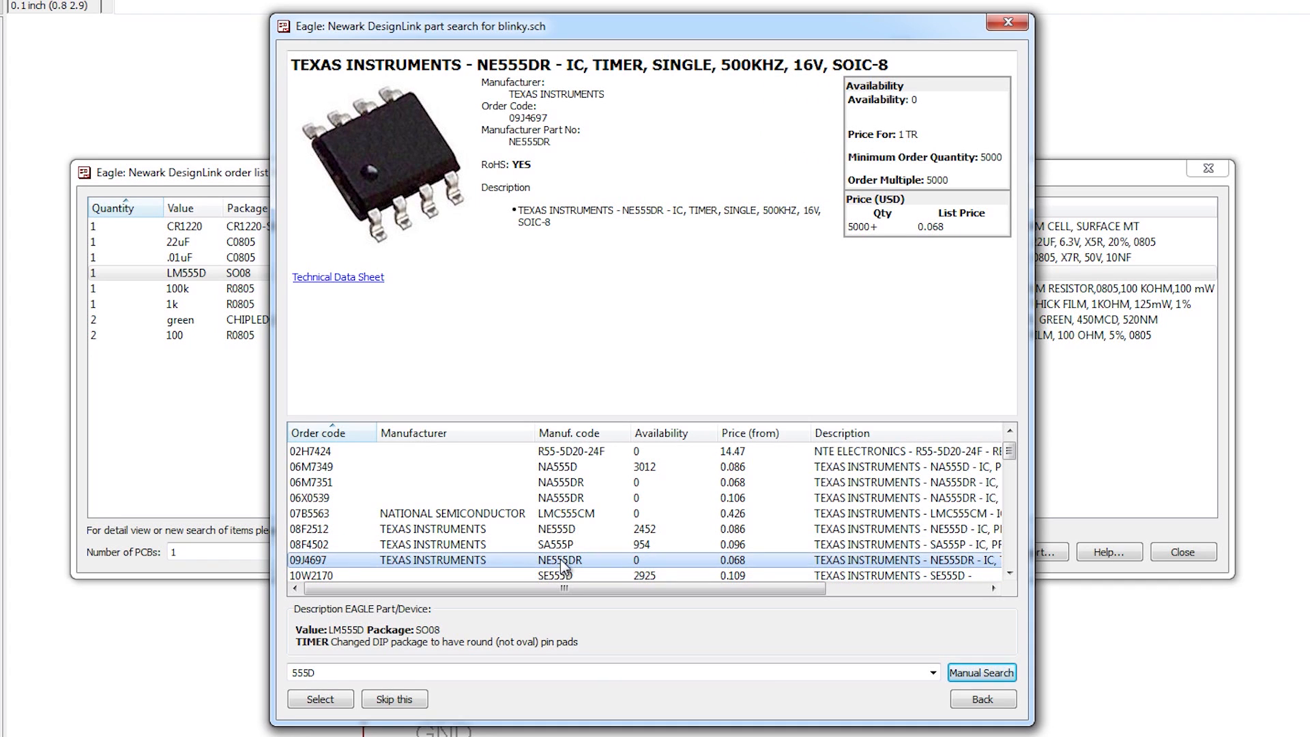
left_click(576, 528)
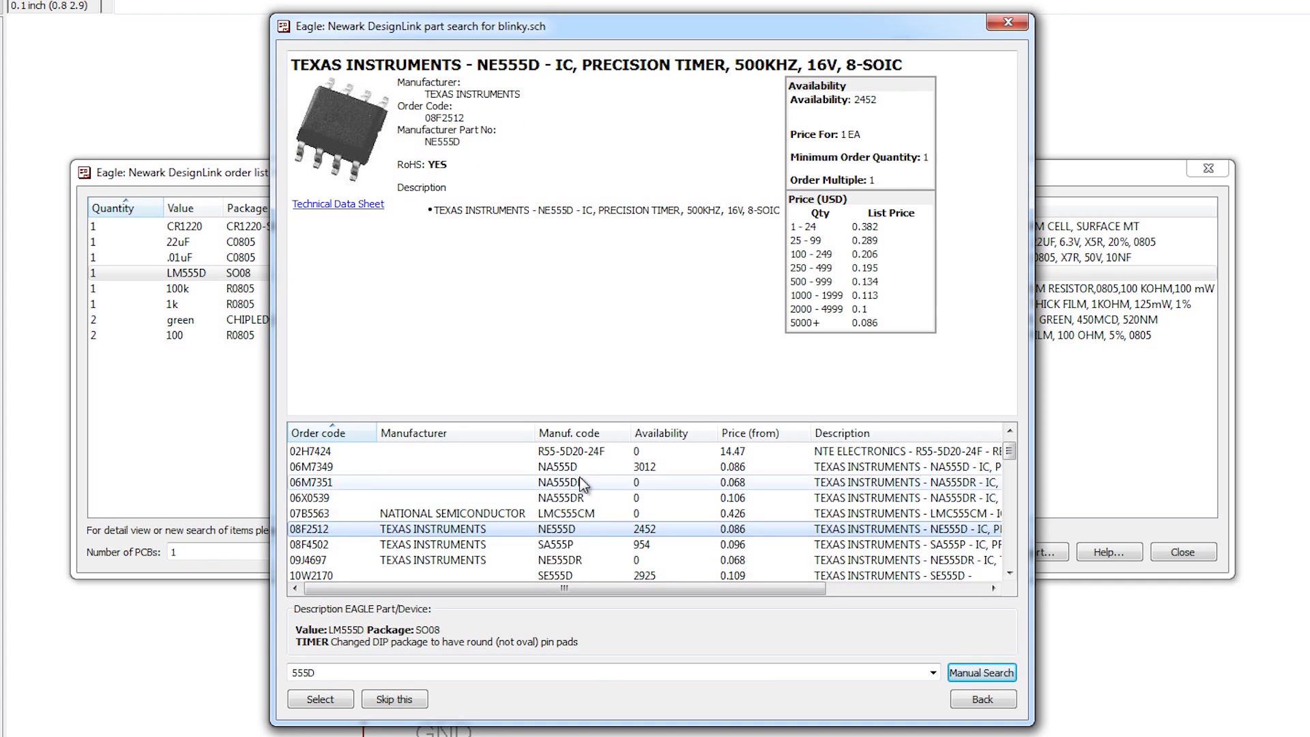
left_click(579, 468)
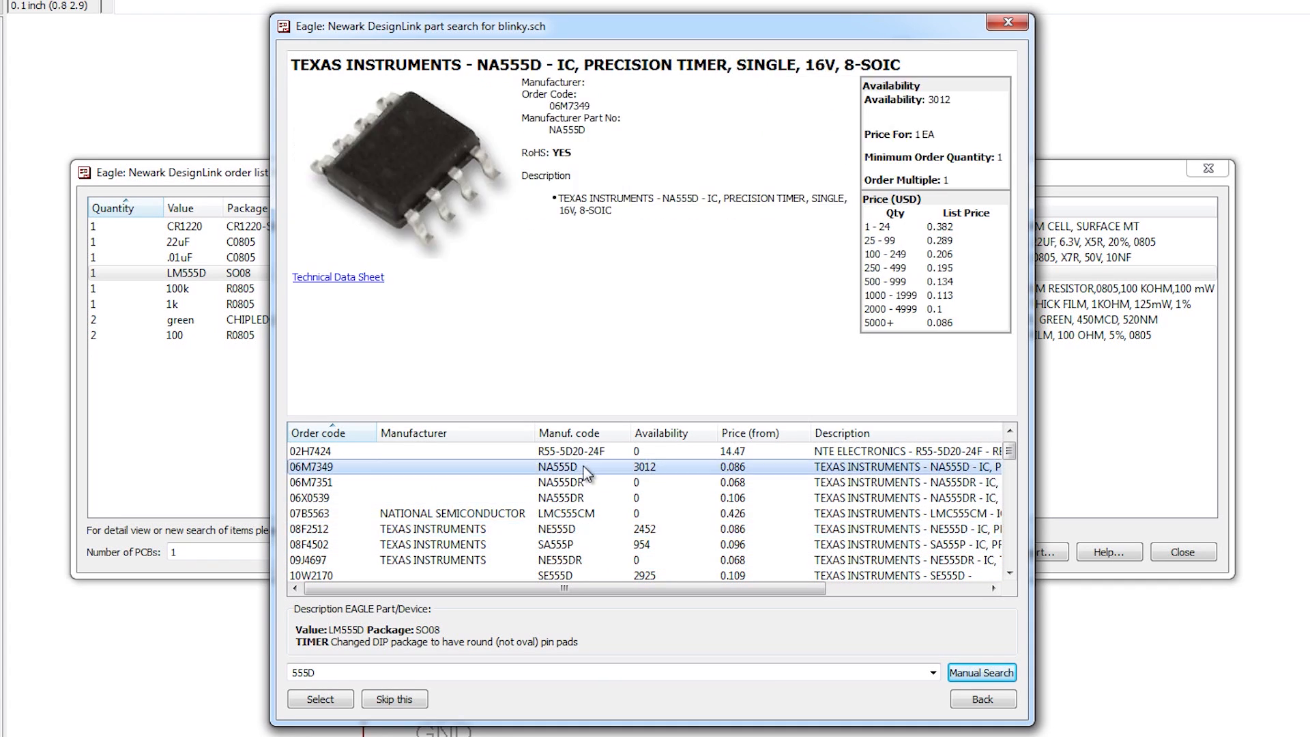
left_click(588, 530)
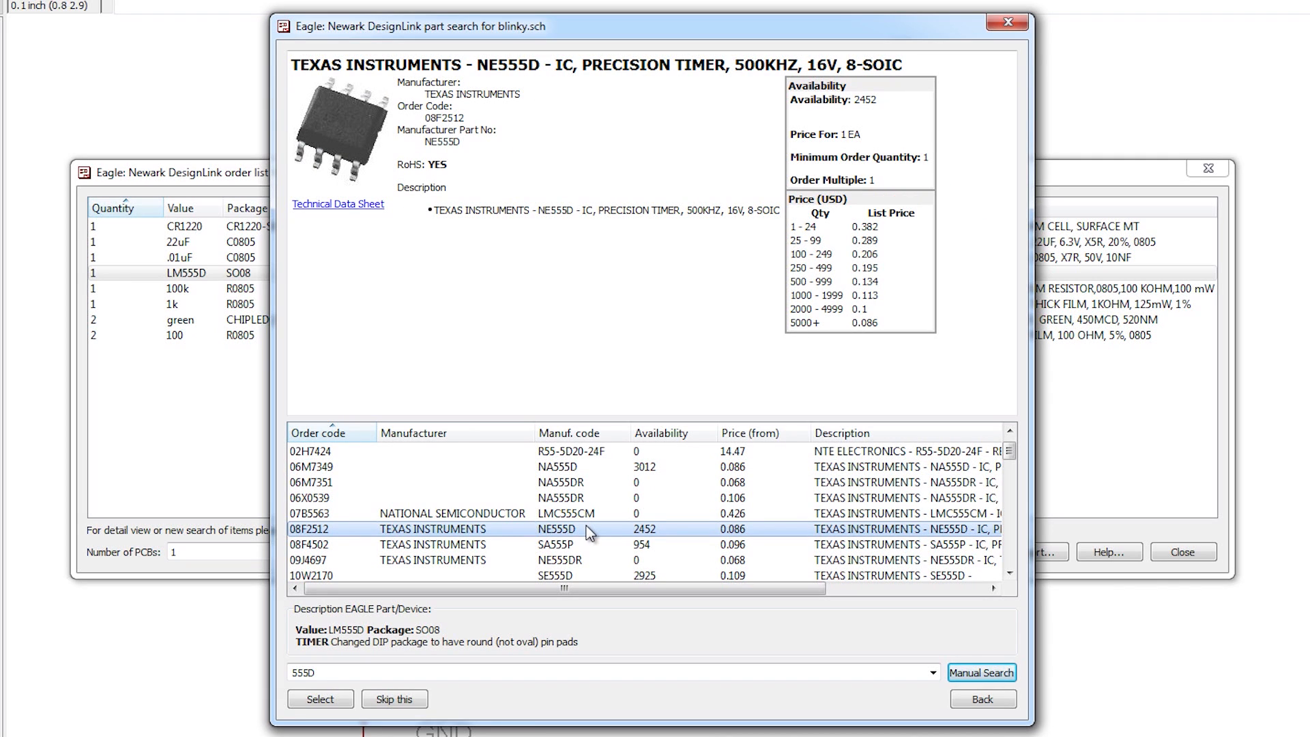
Step: Compare the LMC555CM, LMC555CM/NOPB and TLC555CD timers, ending back on the NE555D
left_click(591, 515)
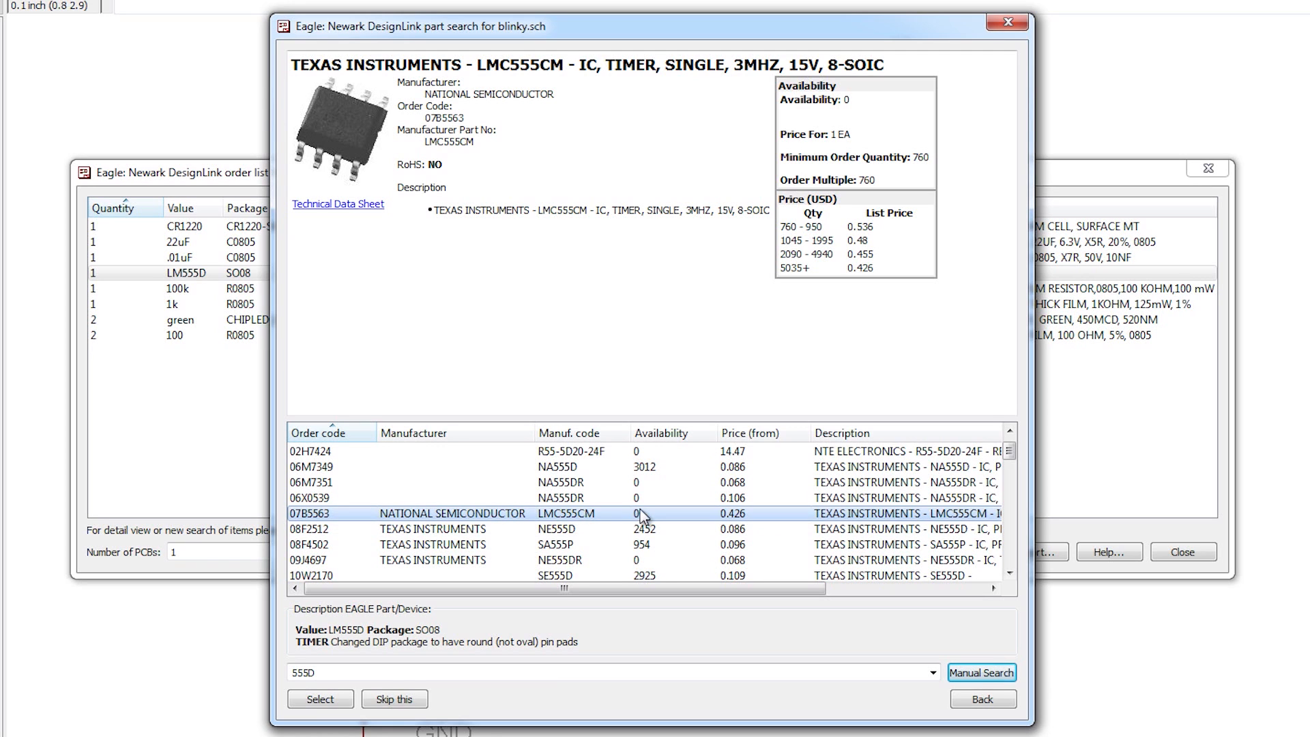
scroll(653, 535, "up", 1)
scroll(654, 535, "down", 8)
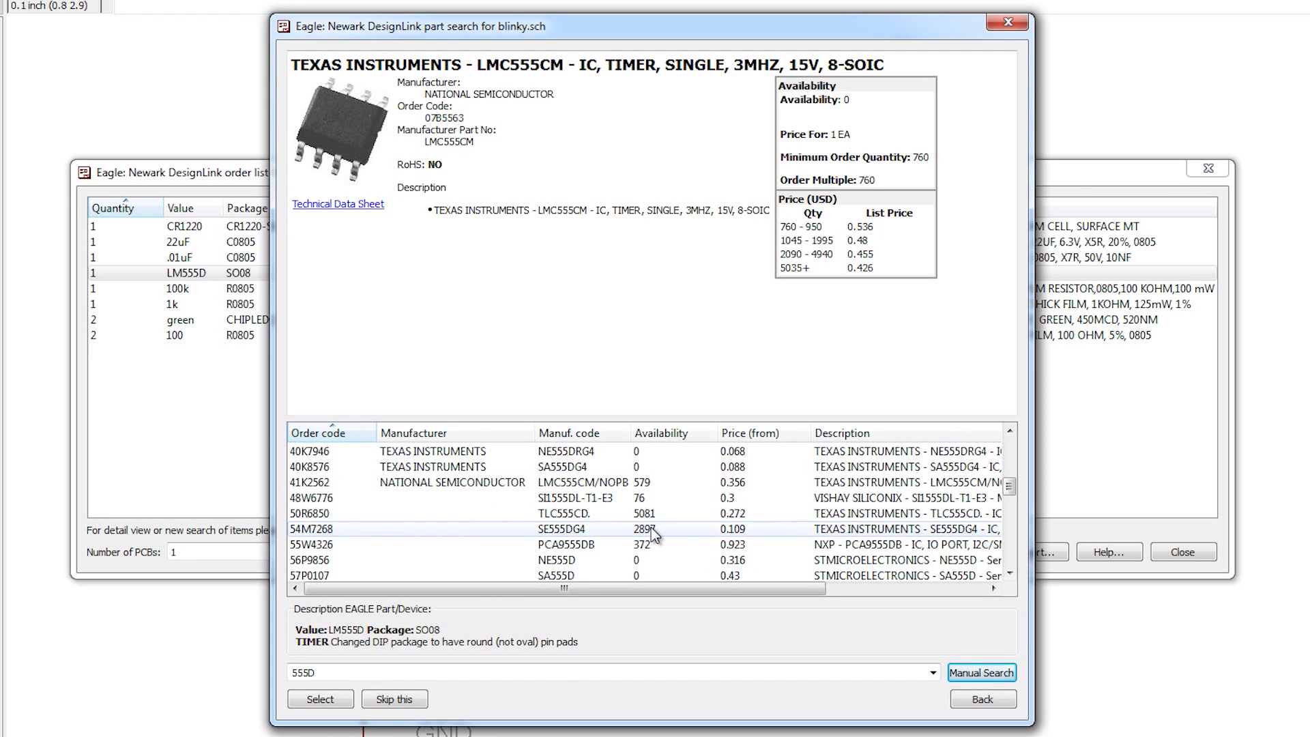
left_click(662, 482)
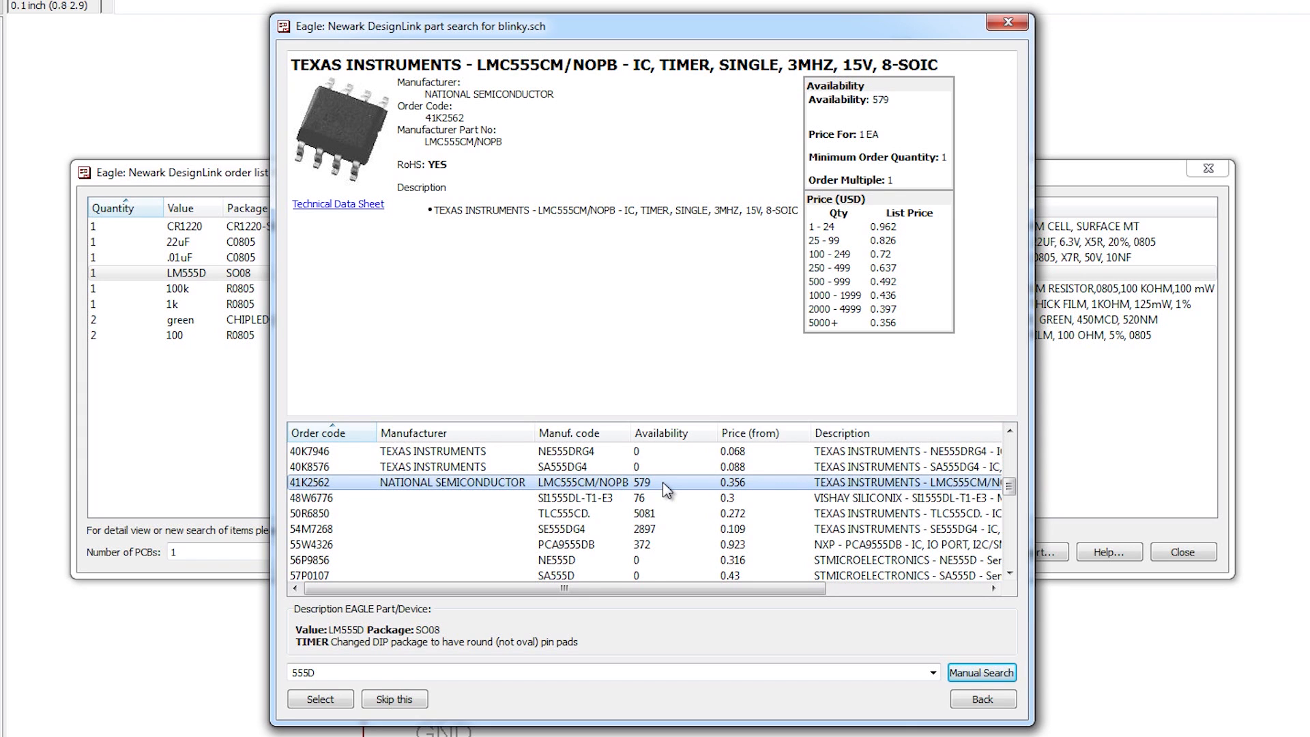
scroll(662, 481, "down", 4)
left_click(664, 469)
scroll(644, 512, "up", 10)
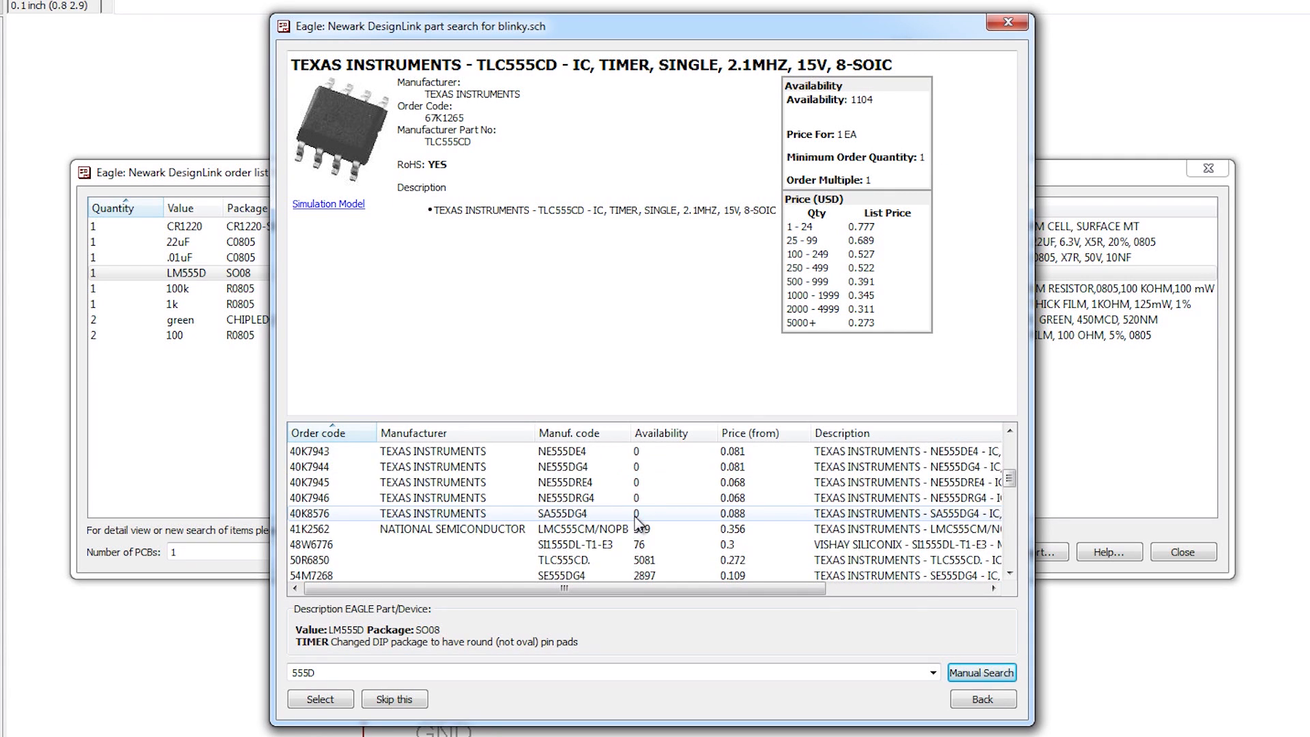
scroll(638, 522, "down", 1)
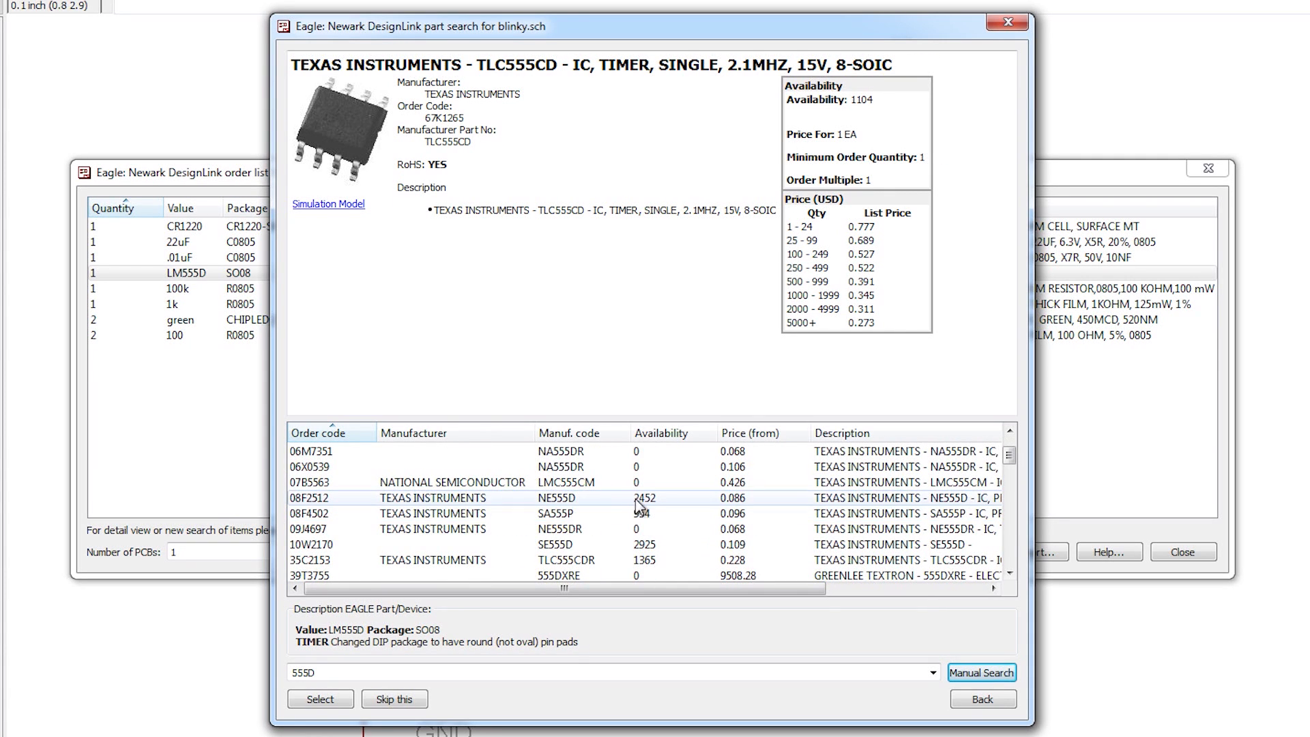
left_click(640, 501)
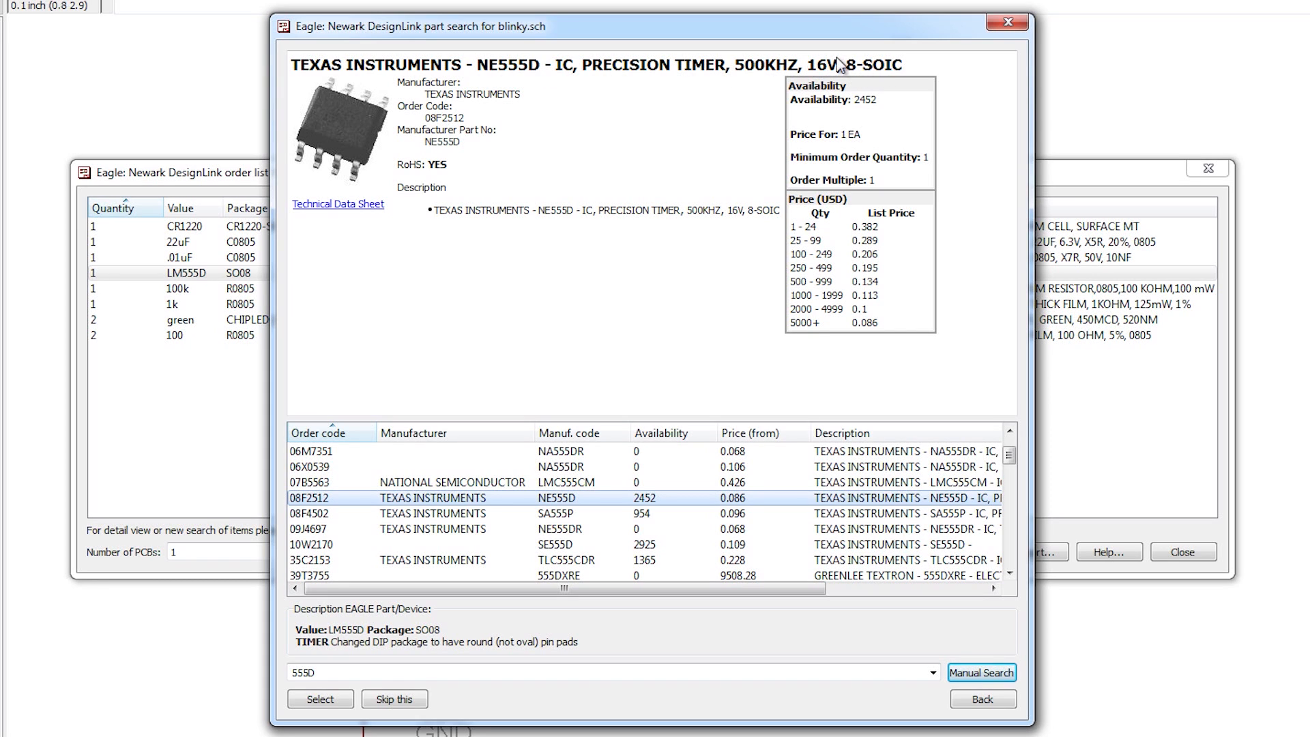
Step: Open the NE555D datasheet, then bring the EAGLE part search back and move it aside
left_click(339, 208)
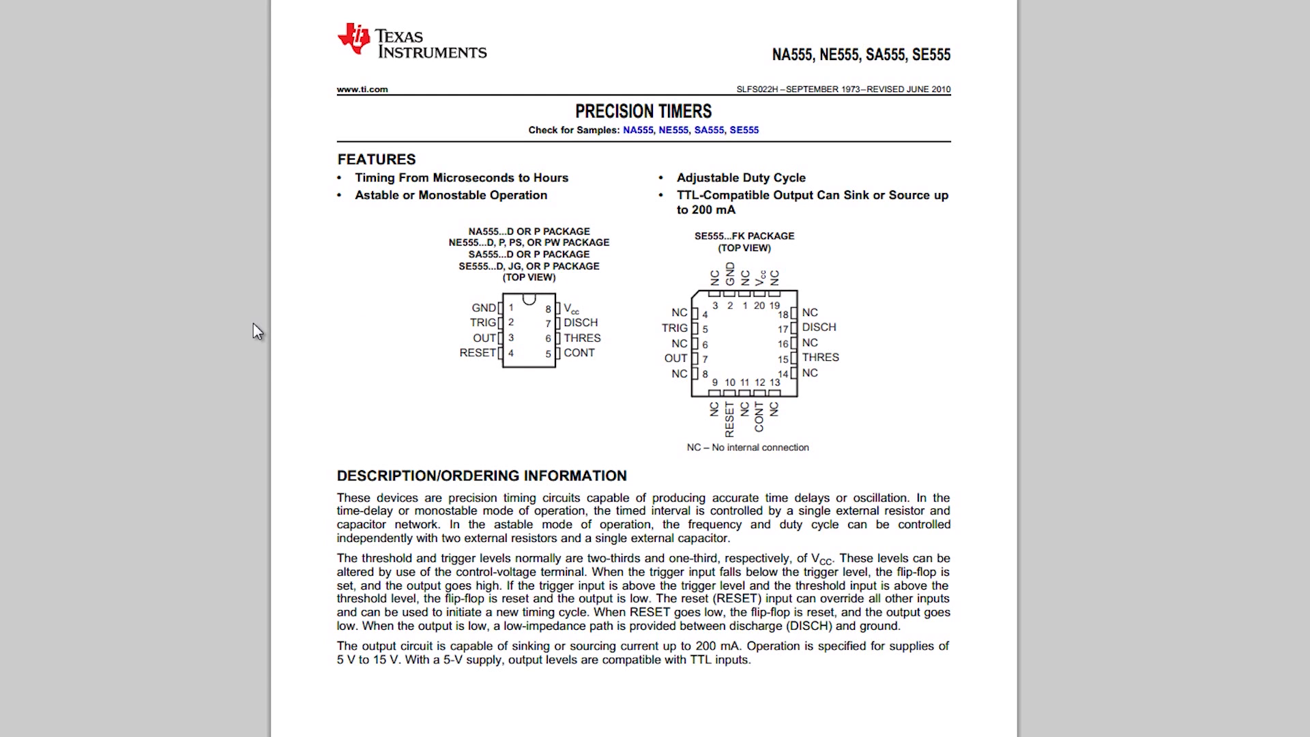
scroll(258, 335, "down", 3)
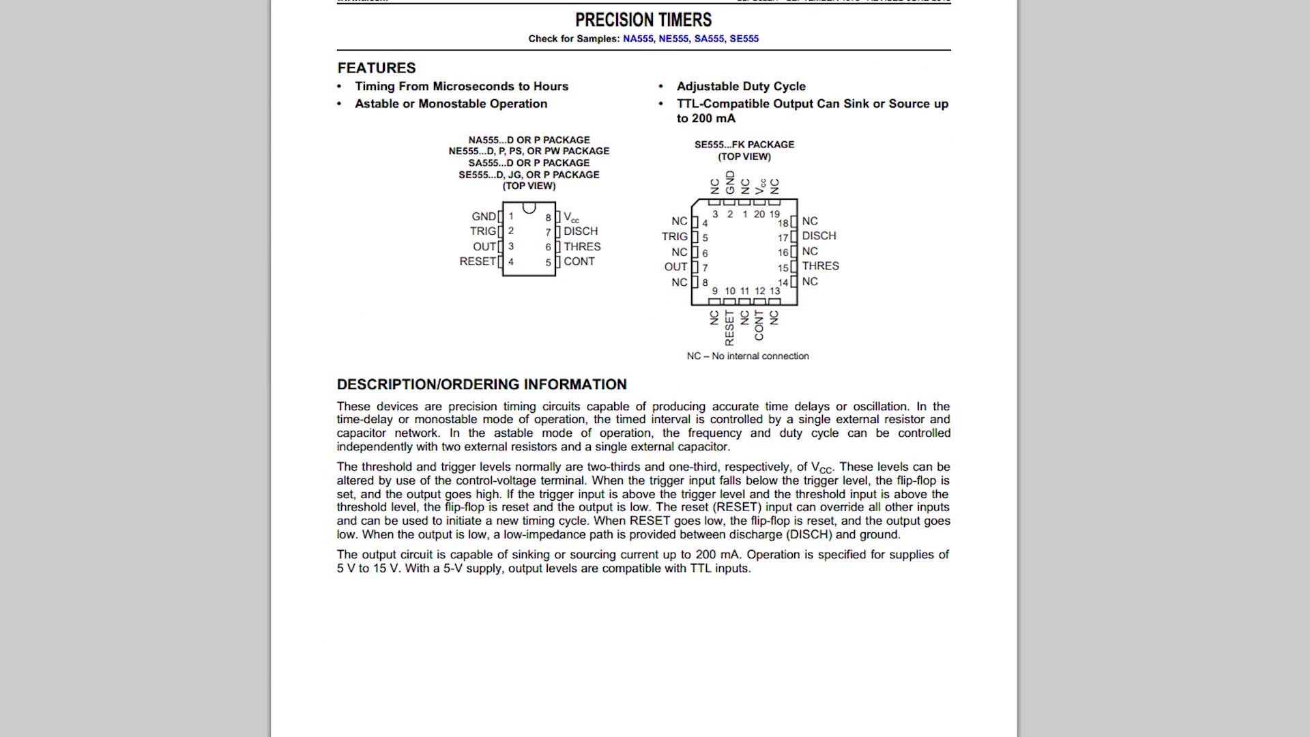
mouse_move(362, 734)
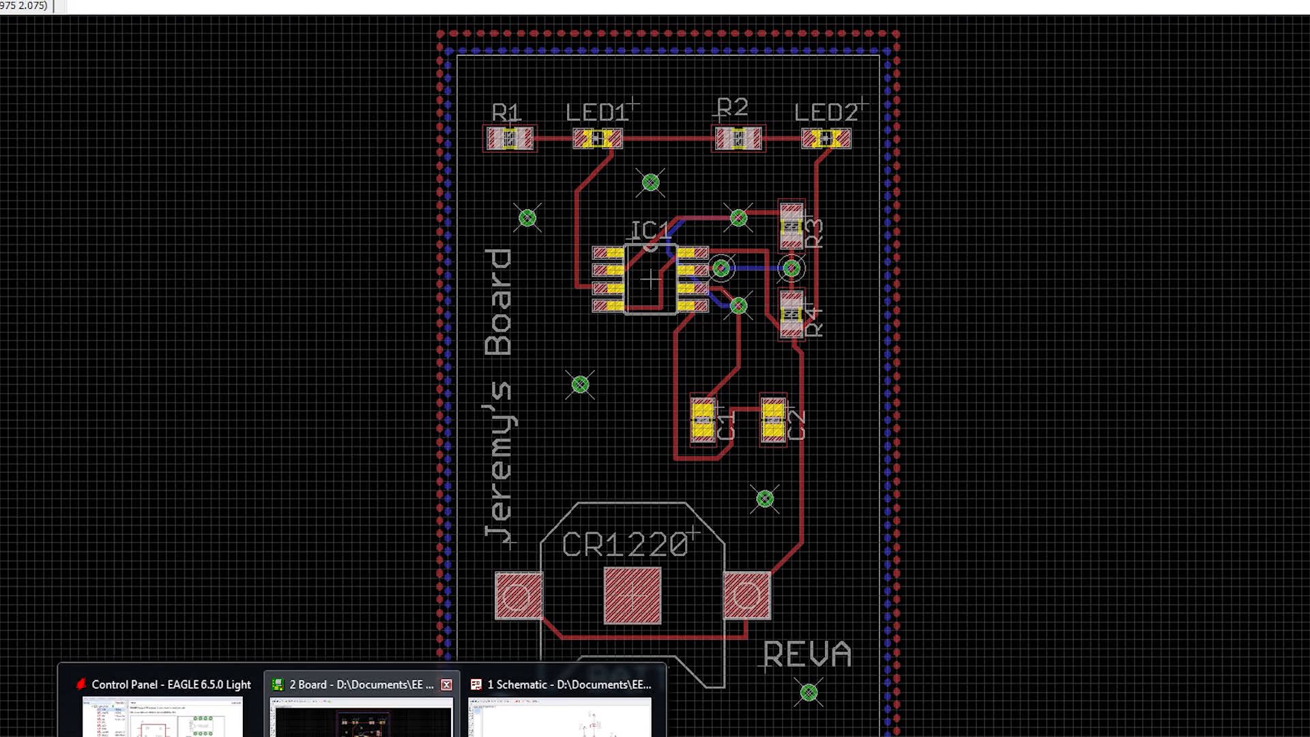
left_click(362, 732)
left_click_drag(543, 28, 660, 32)
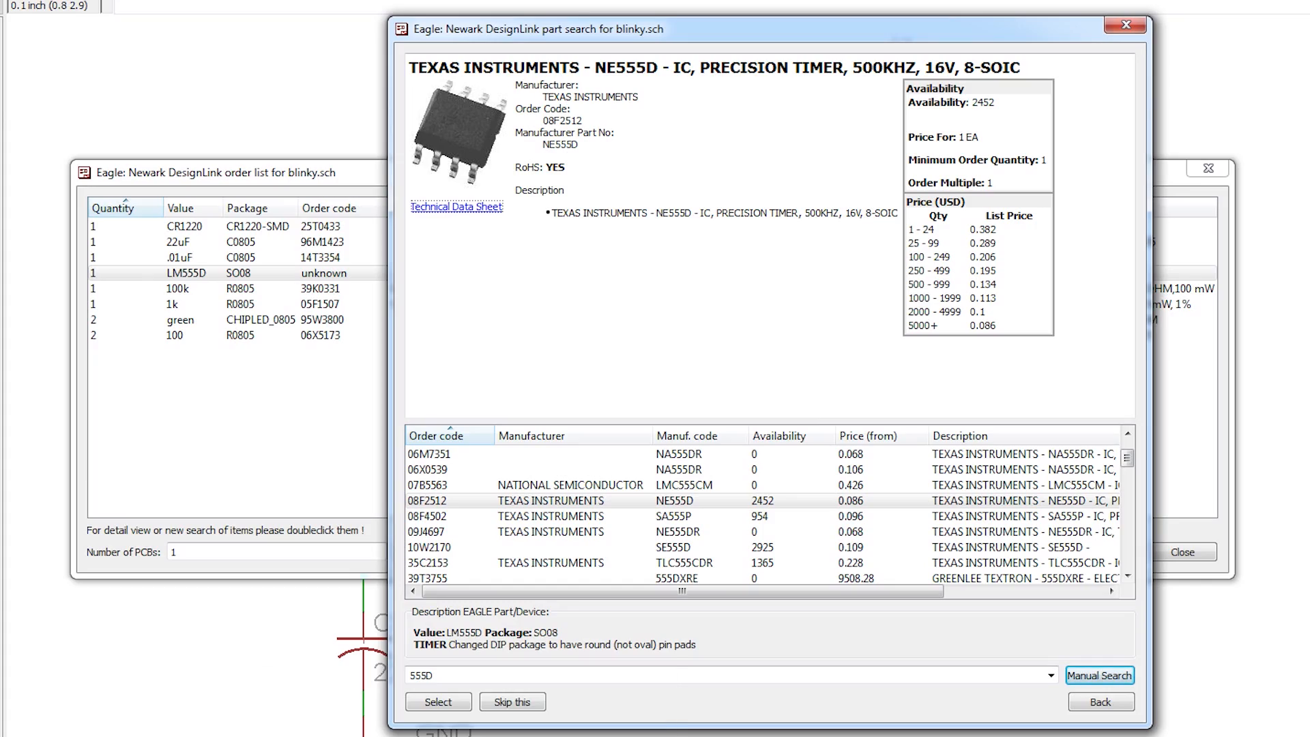
Step: Read down the NE555 datasheet to the Recommended Operating Conditions table
left_click(362, 720)
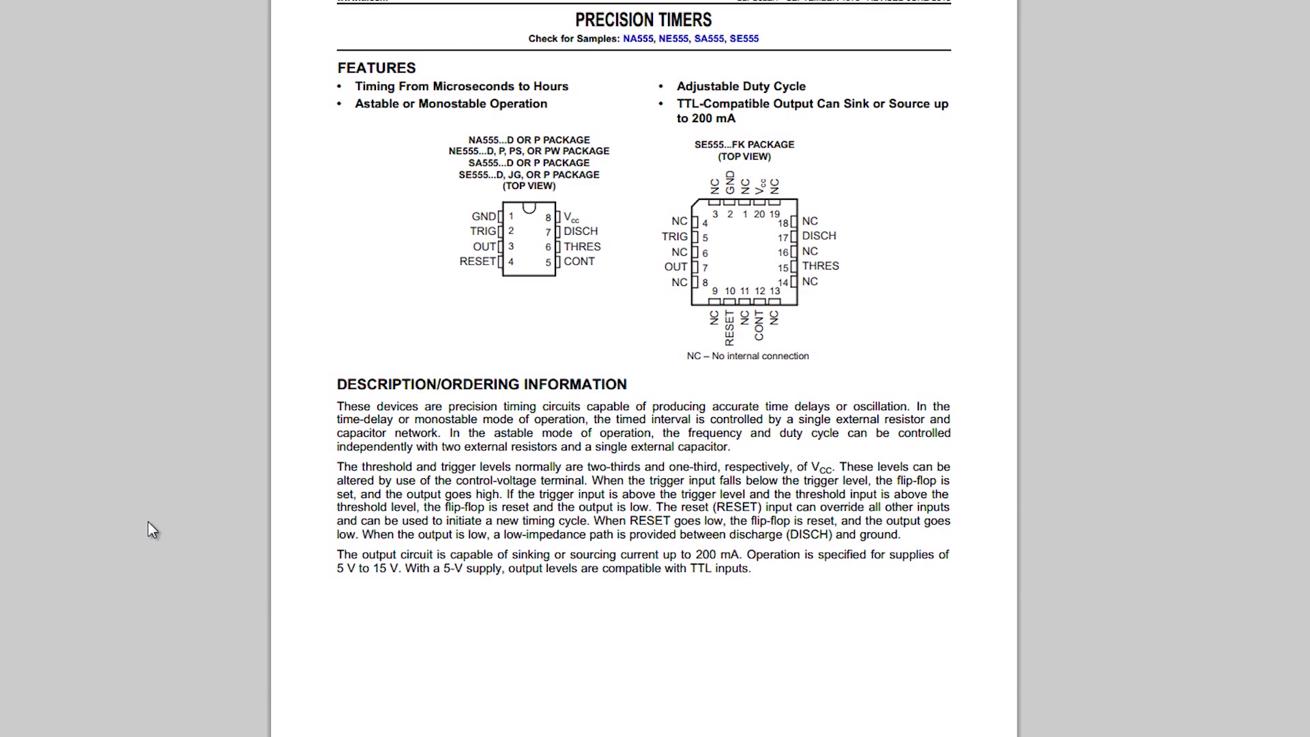
scroll(150, 530, "down", 10)
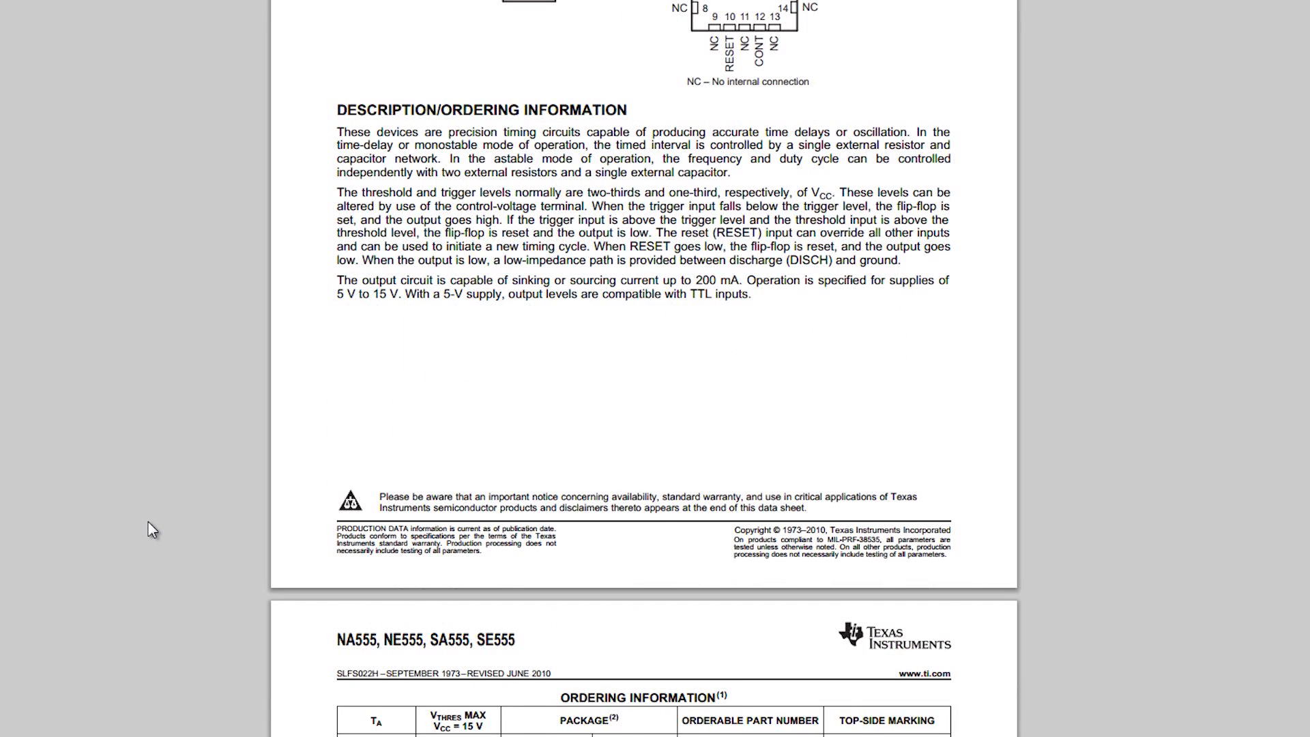
scroll(152, 530, "down", 5)
scroll(151, 529, "up", 8)
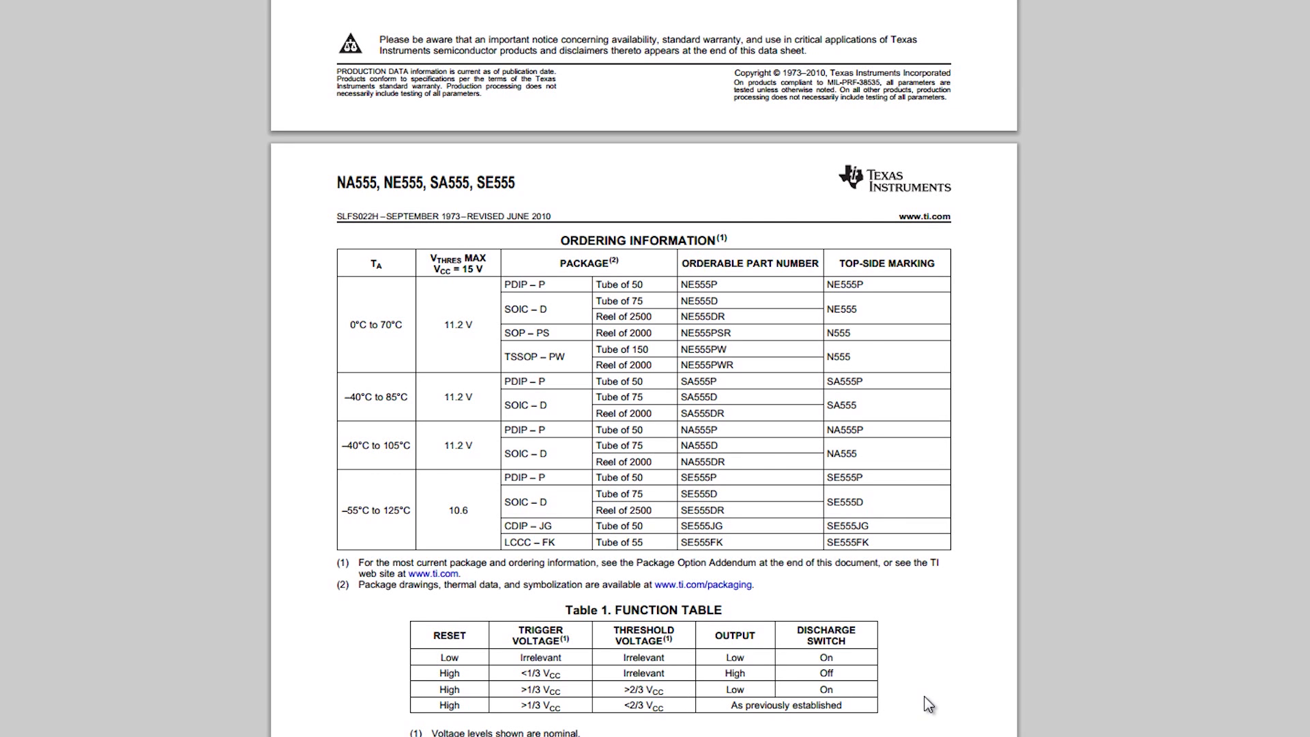
scroll(930, 704, "down", 15)
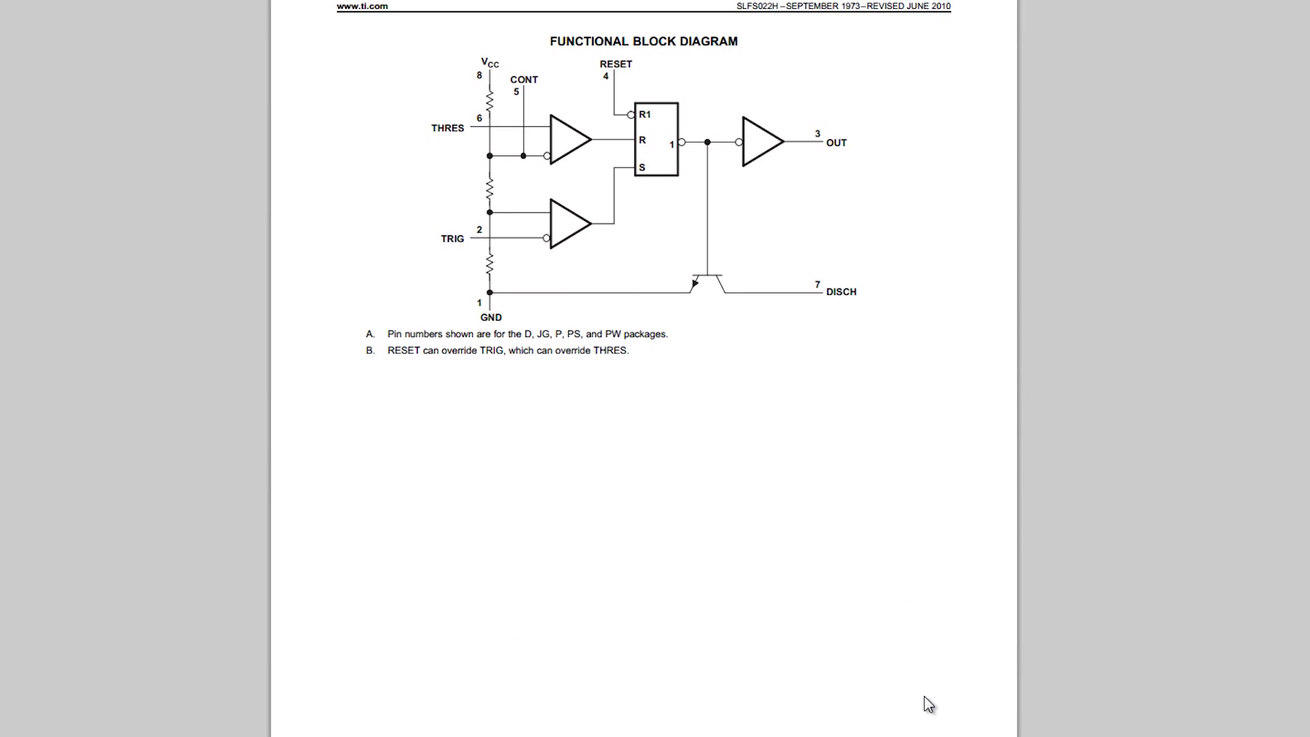
scroll(929, 704, "down", 10)
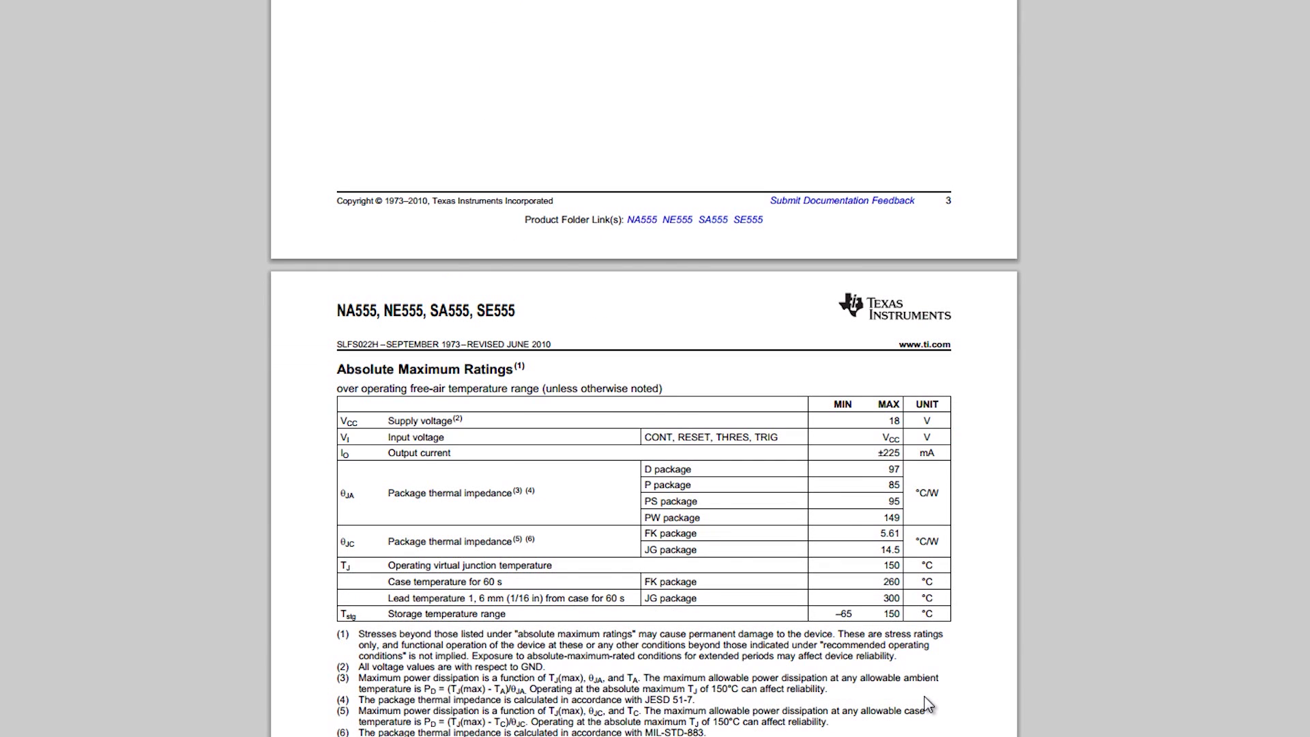
scroll(929, 704, "down", 1)
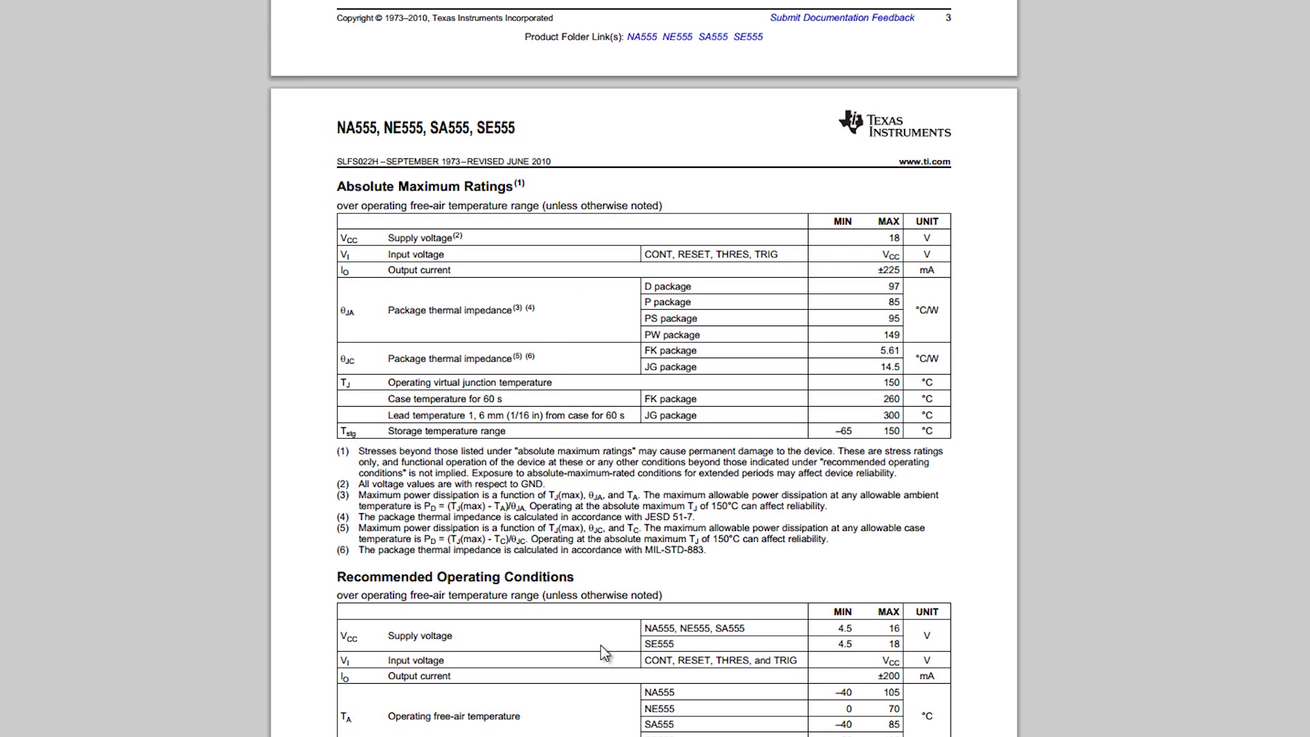
scroll(619, 633, "down", 1)
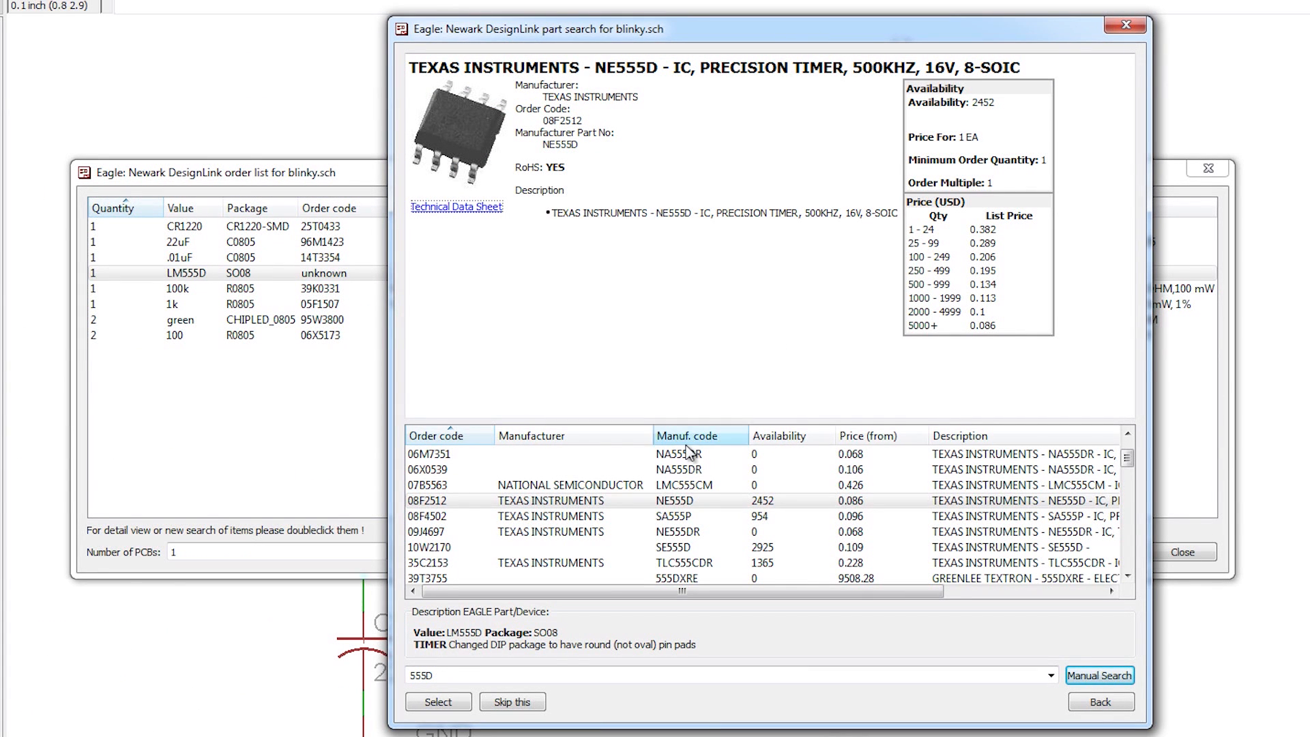
Step: Preview SA555P and SE555D, assign TLC555CD (50R6850) to LM555D, and open its TLC555 datasheet
left_click(616, 518)
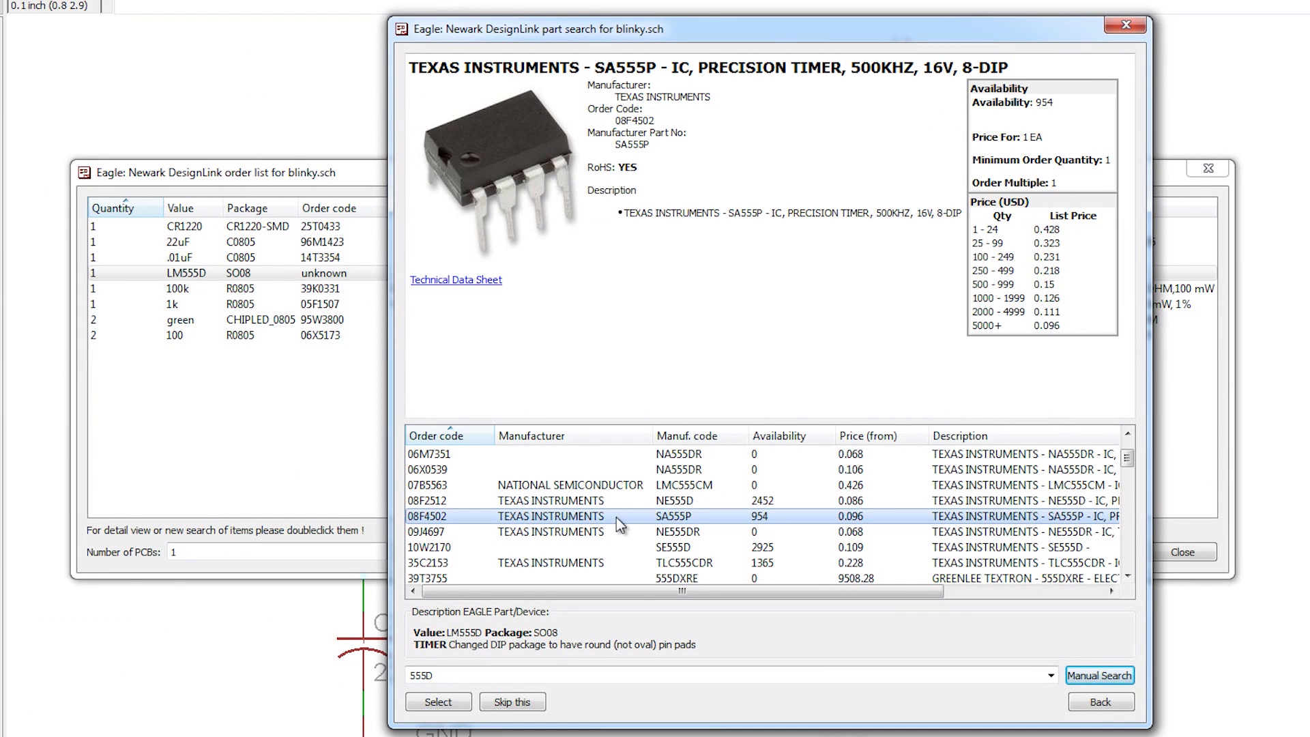
left_click(628, 550)
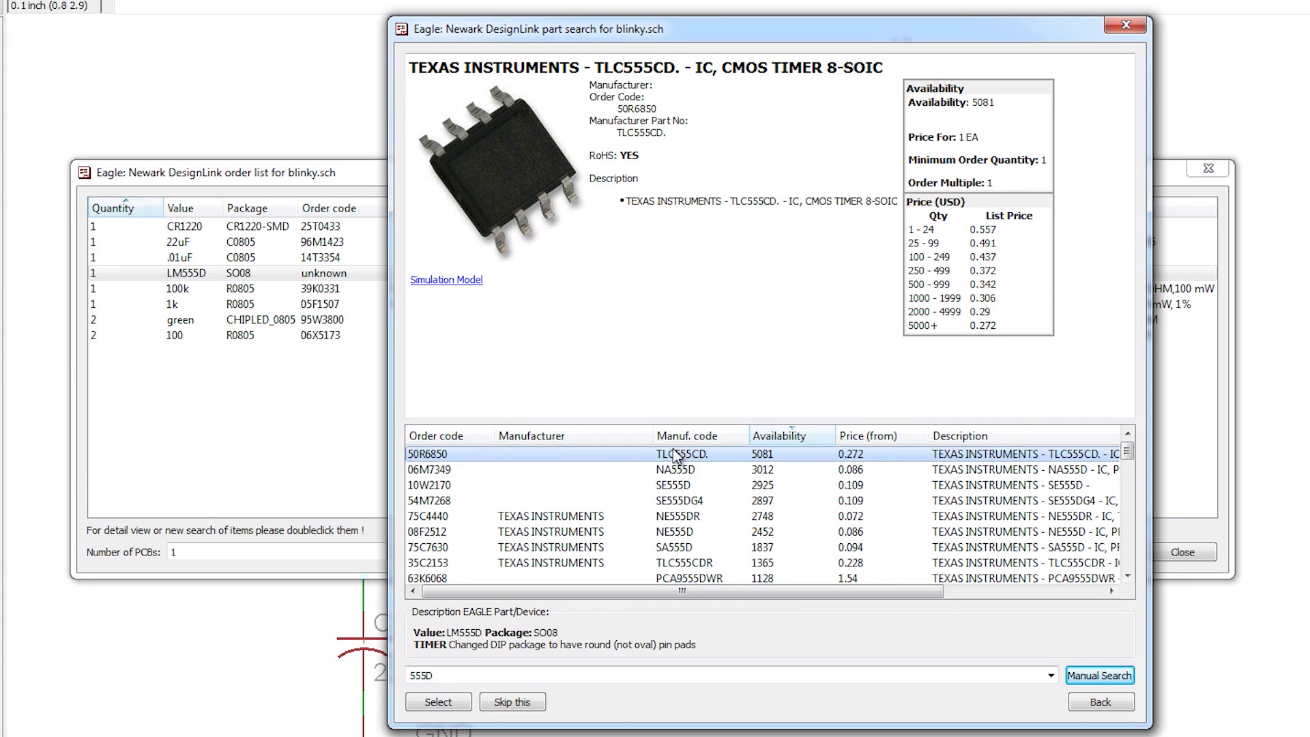
double_click(617, 453)
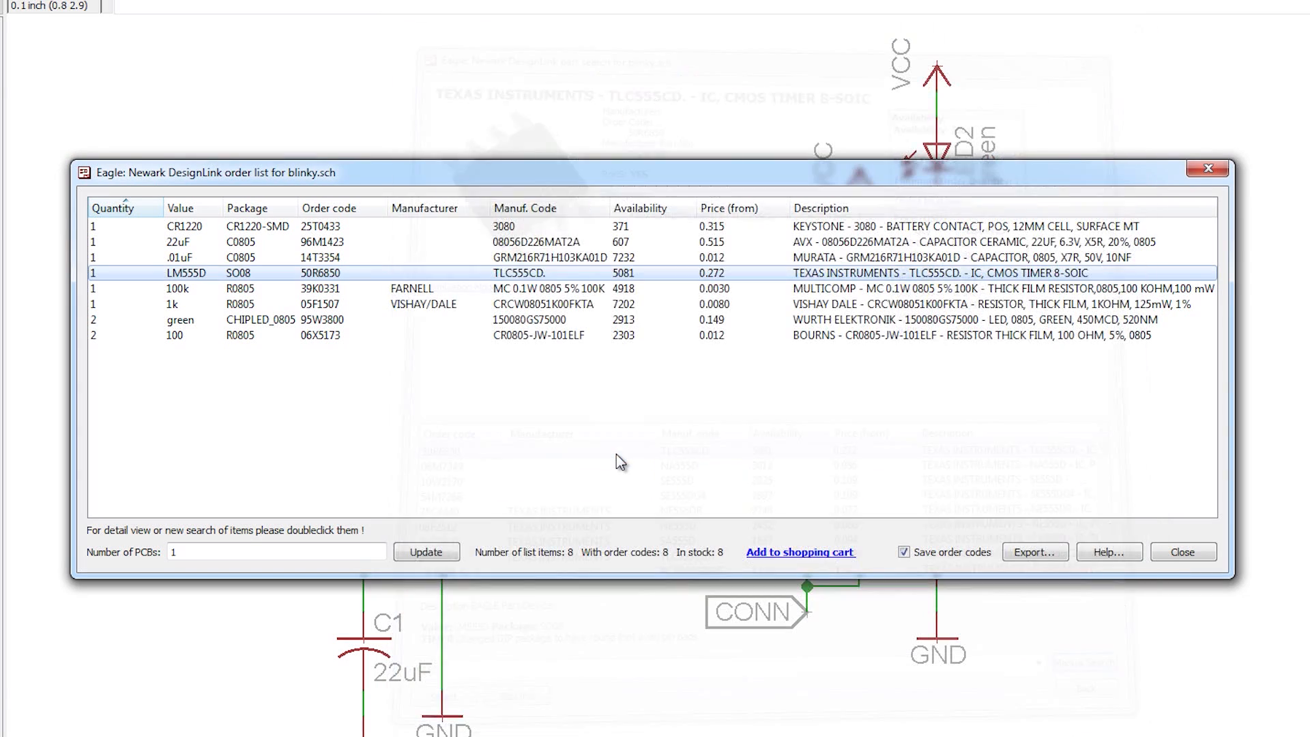
double_click(379, 272)
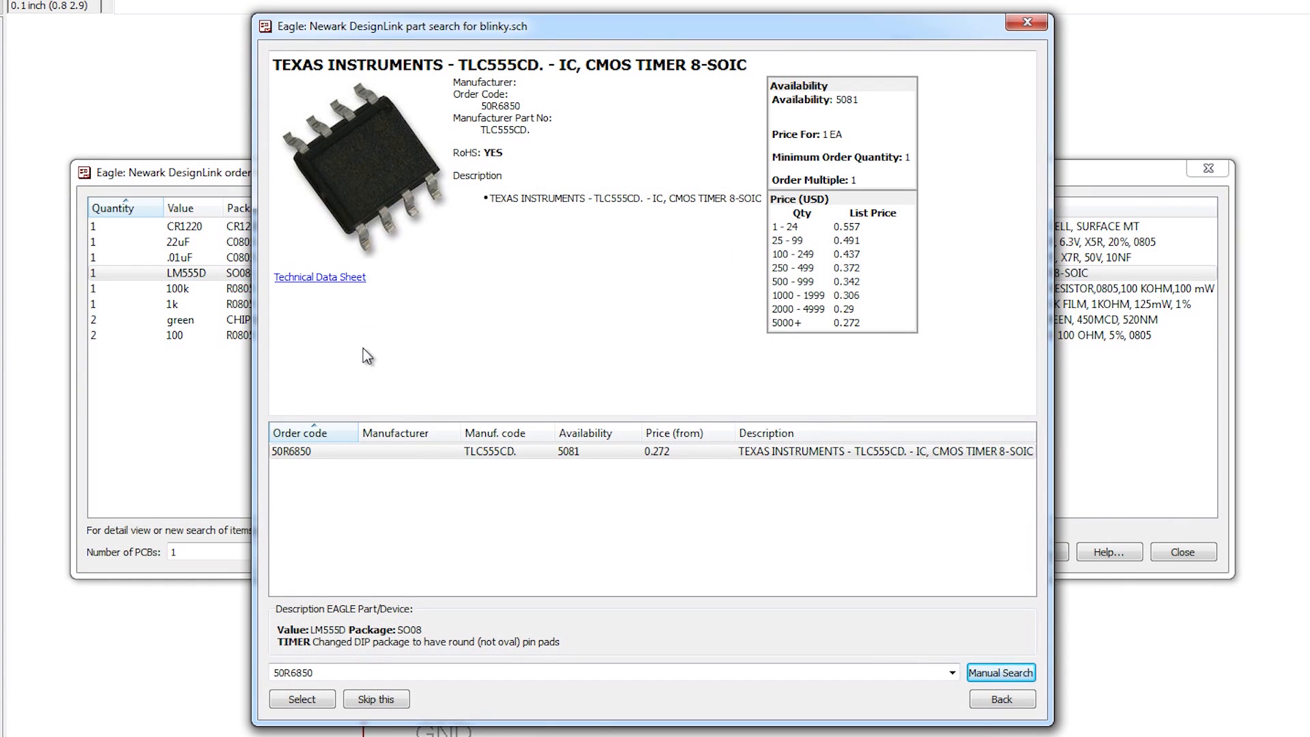
left_click(351, 278)
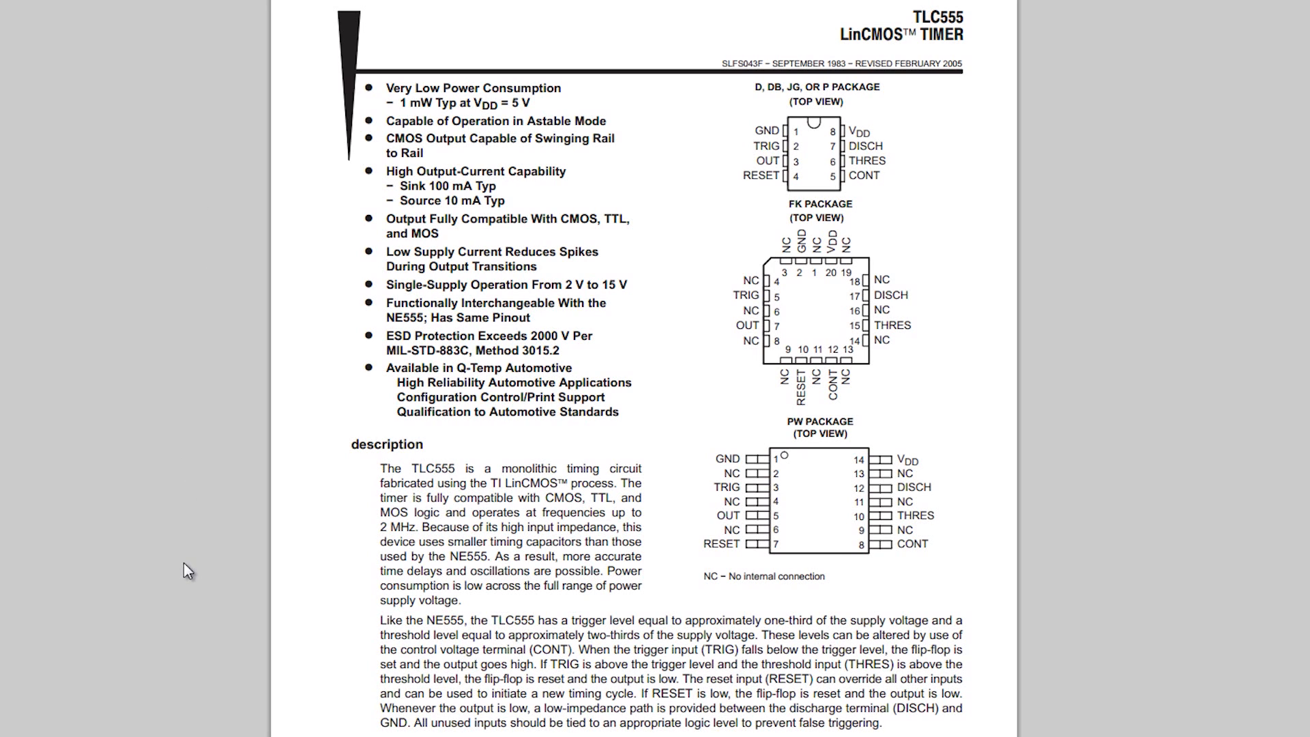
Step: Scroll through the TLC555 datasheet pages to read its electrical characteristics tables
scroll(183, 562, "down", 10)
scroll(183, 562, "down", 3)
scroll(644, 369, "down", 3)
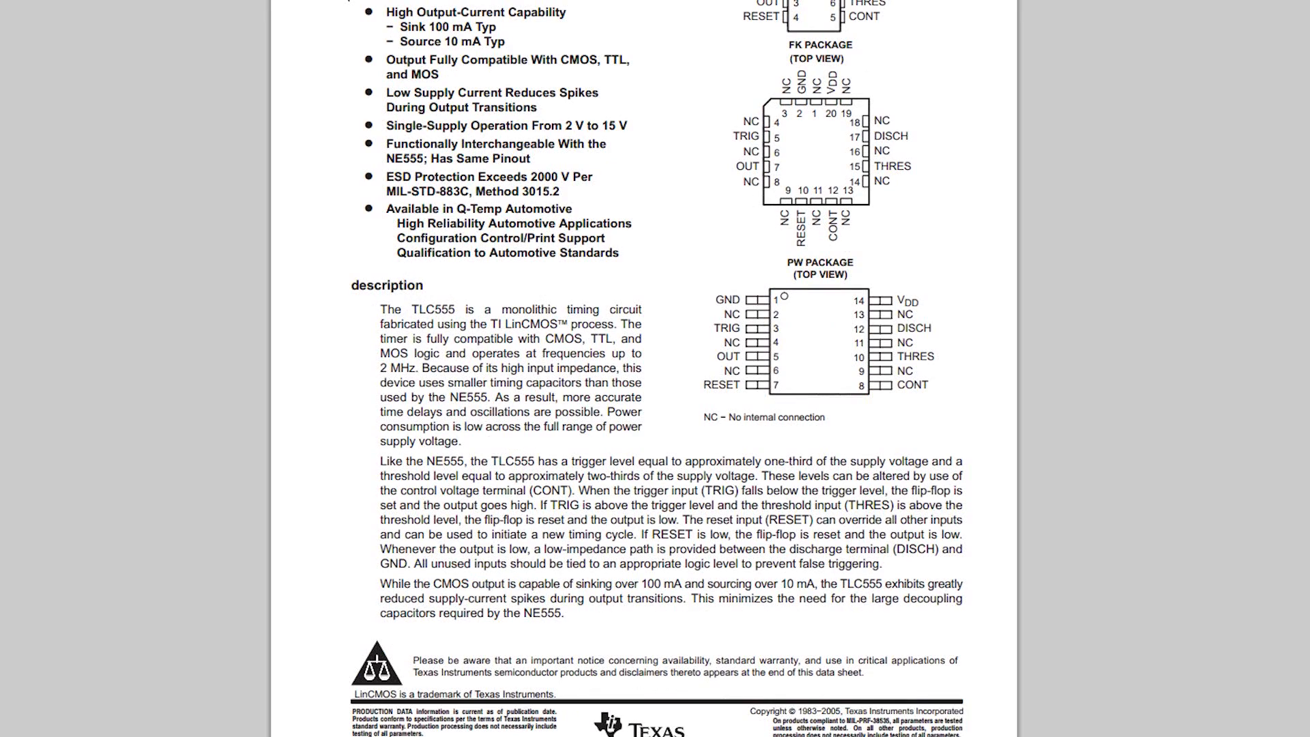
scroll(555, 195, "up", 3)
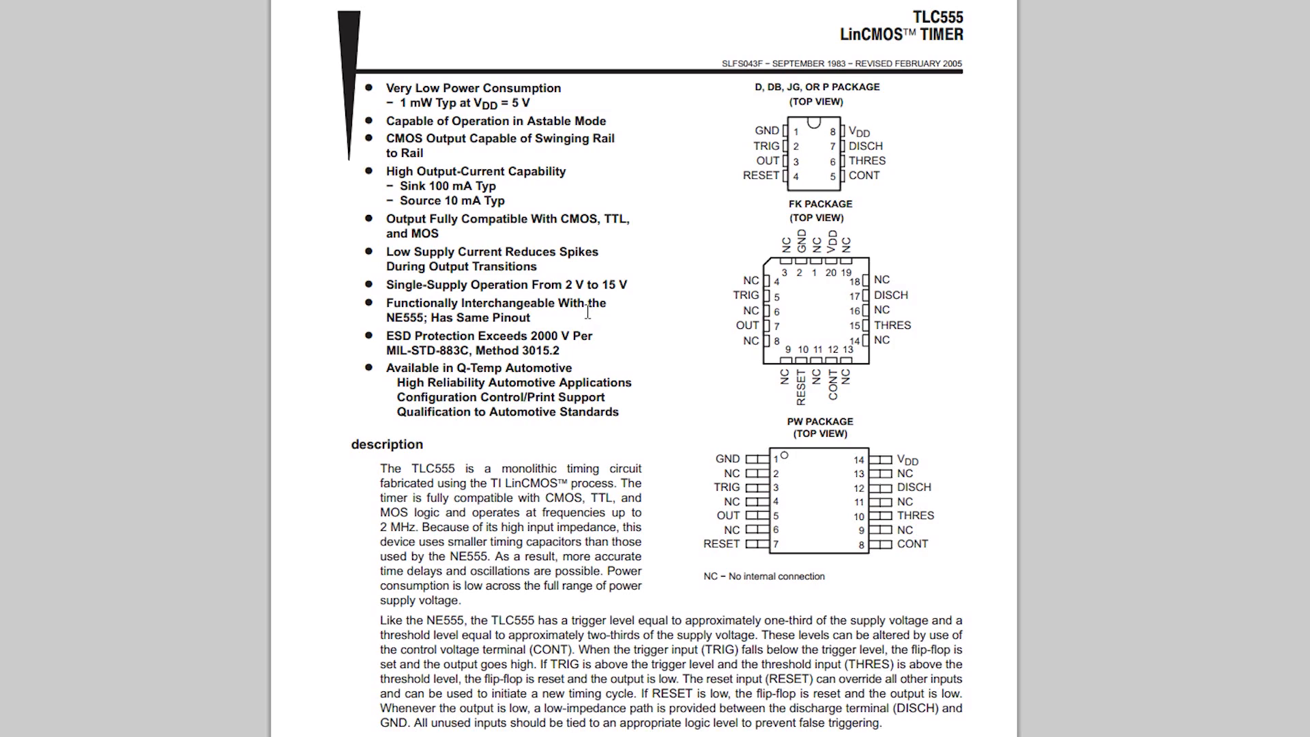
scroll(587, 309, "down", 7)
scroll(583, 310, "up", 7)
scroll(1098, 356, "down", 8)
scroll(1103, 362, "down", 5)
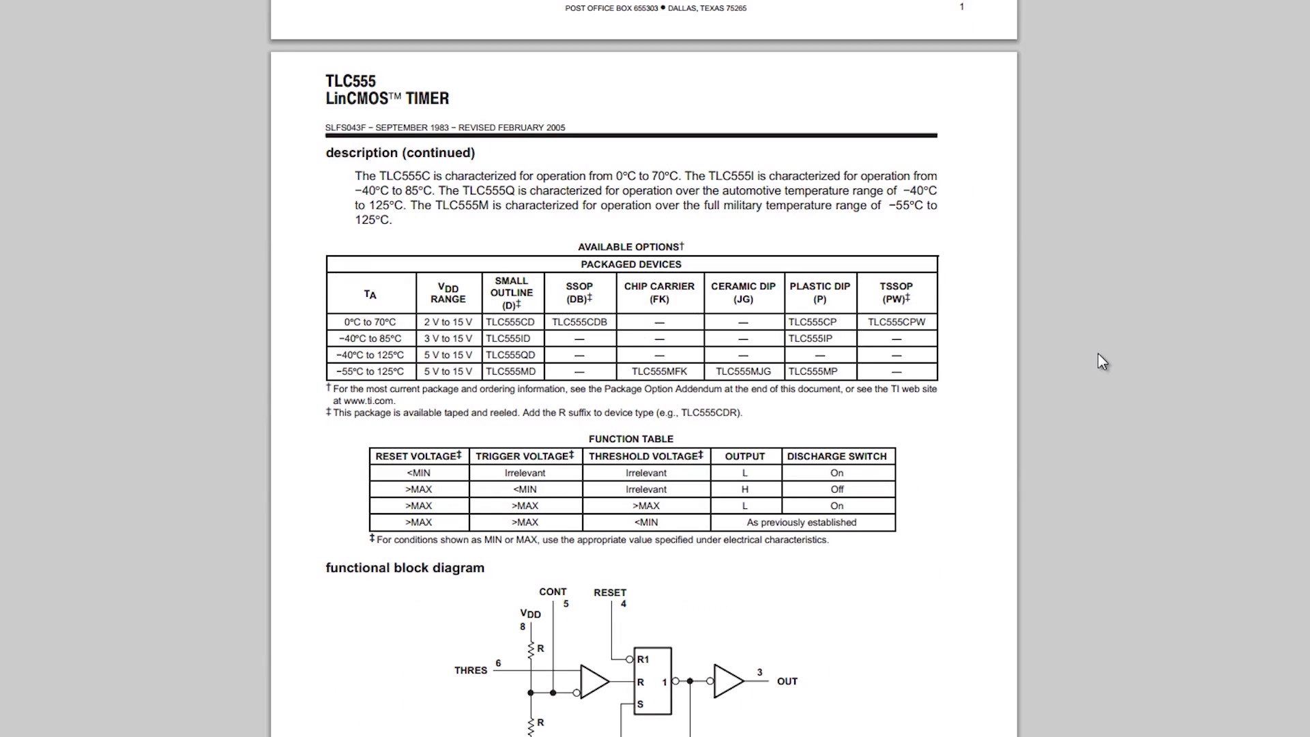
scroll(1099, 355, "down", 8)
scroll(1100, 355, "down", 3)
scroll(1104, 360, "down", 14)
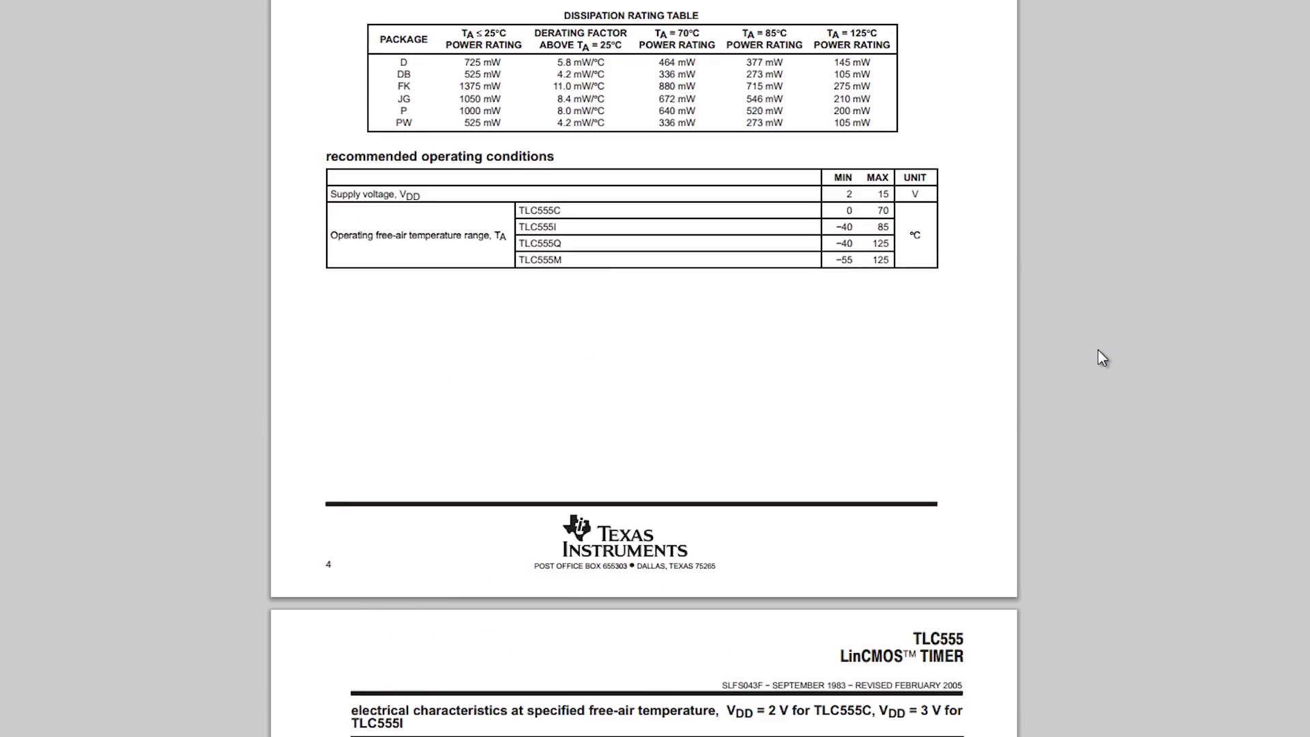
scroll(1098, 349, "down", 6)
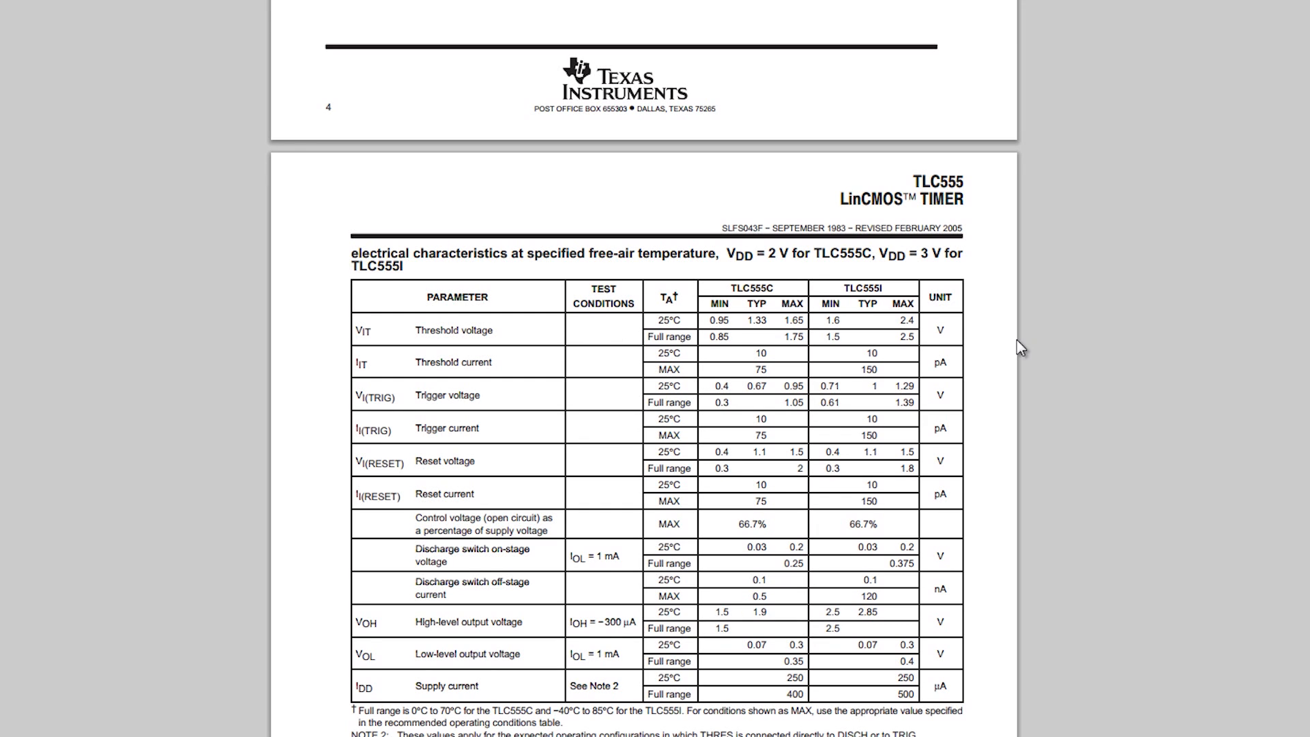
scroll(1064, 373, "down", 6)
scroll(1064, 374, "down", 7)
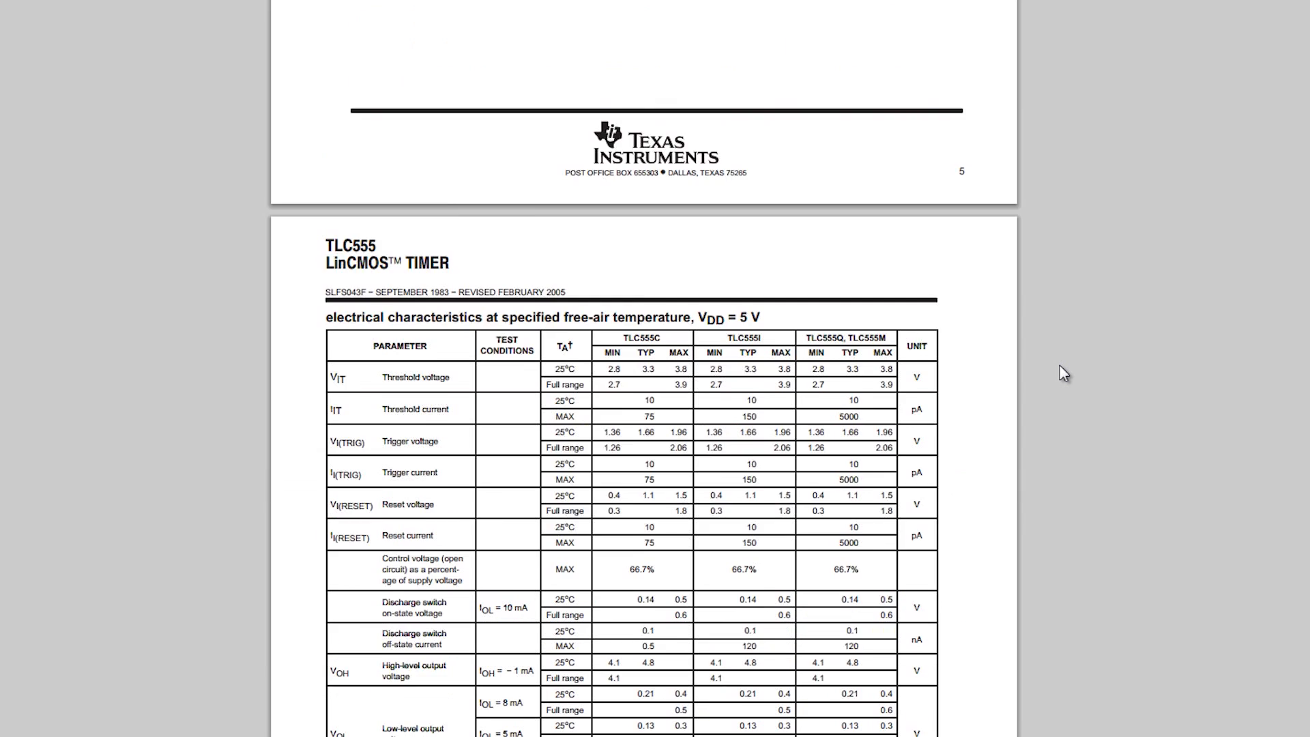
scroll(1063, 373, "down", 7)
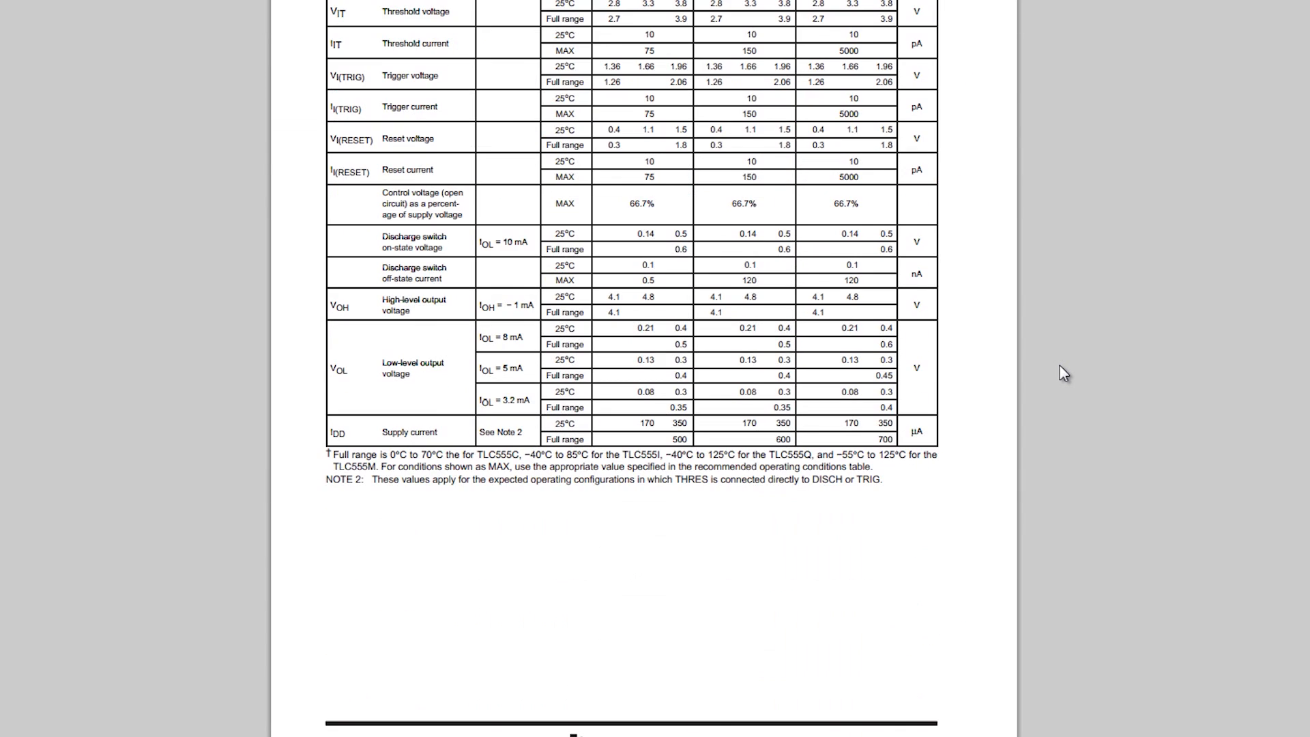
scroll(1063, 373, "down", 6)
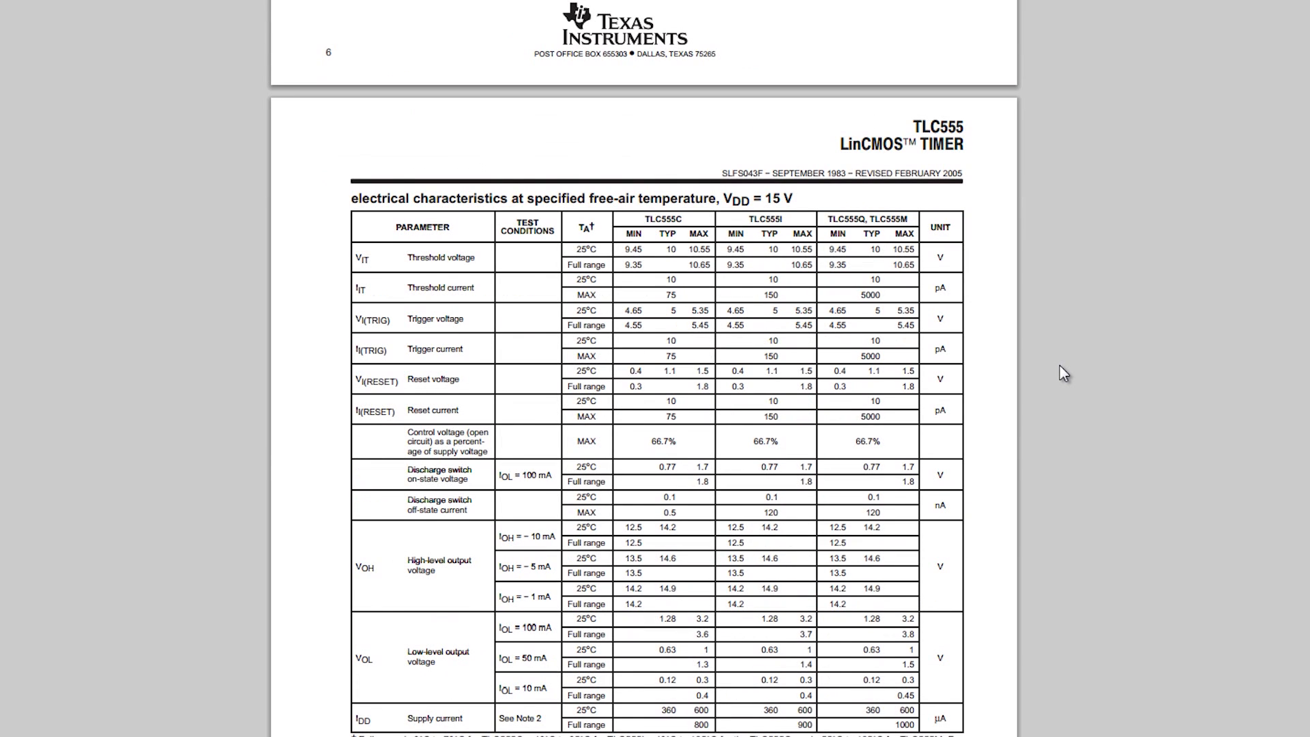
scroll(1063, 373, "down", 14)
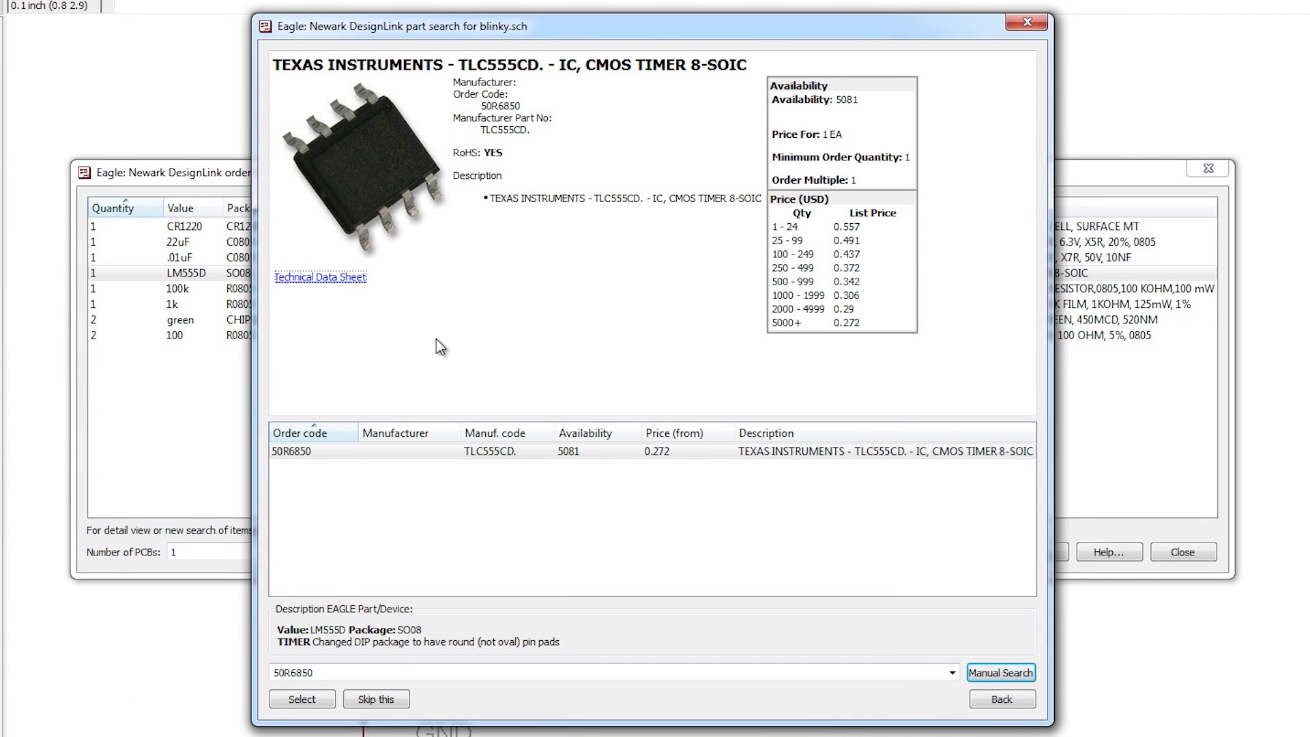
Step: Confirm TLC555CD. (order code 50R6850) as the part for the LM555D line
left_click(303, 701)
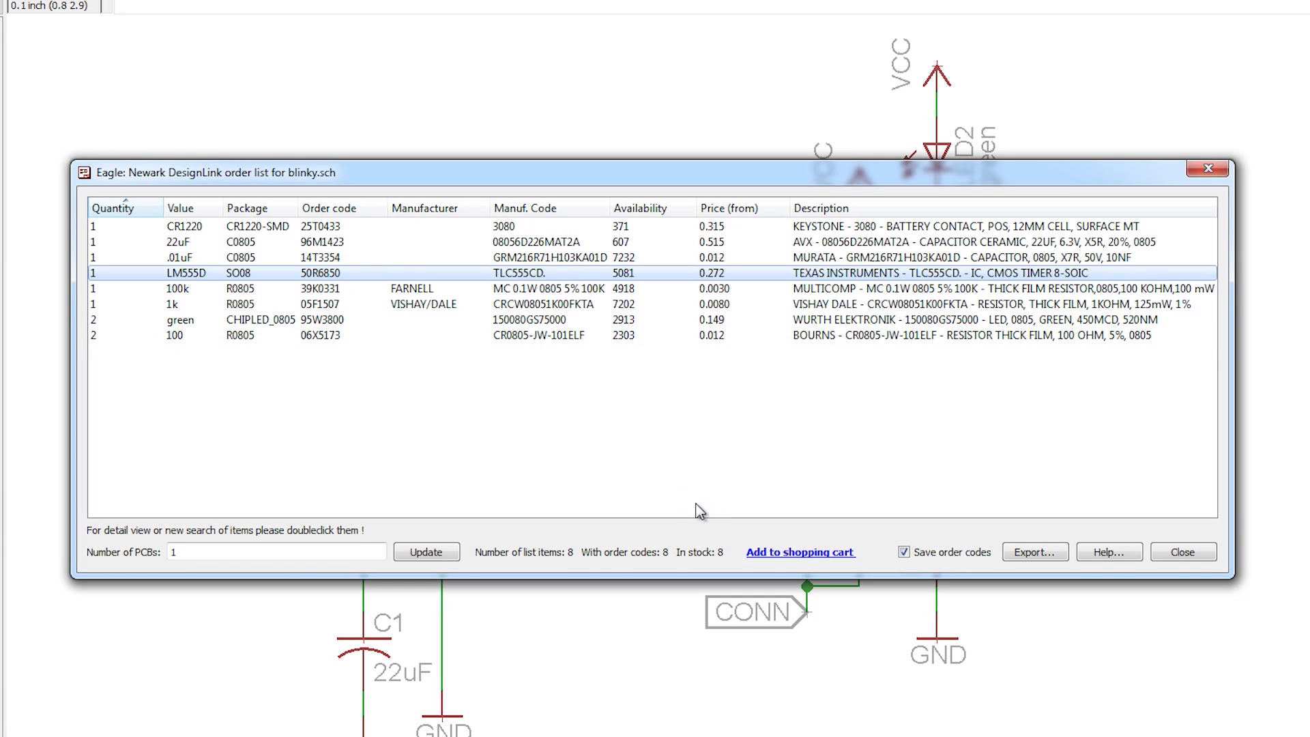
Step: Set the number of PCBs to 5 and update the part quantities
left_click(243, 554)
key("BackSpace")
type("5")
left_click(430, 553)
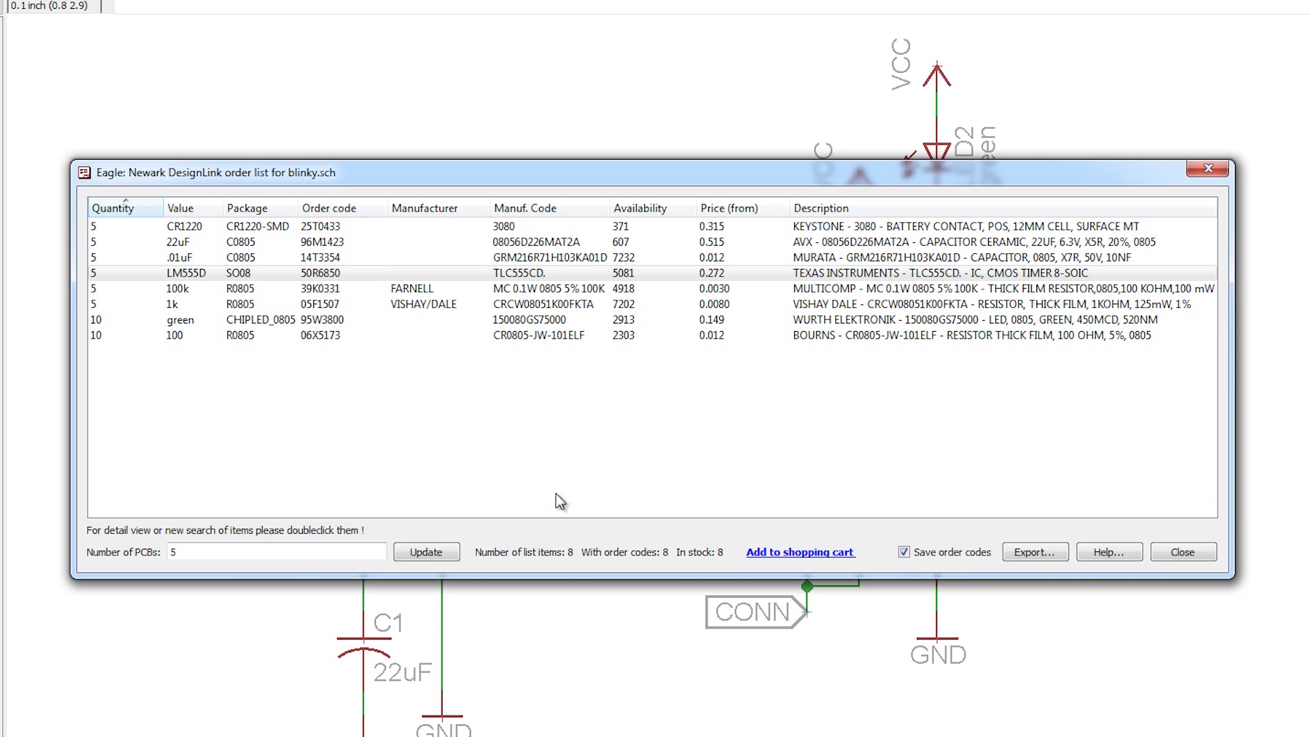
Step: Export the order list to a file named blinky-order.txt
left_click(1034, 551)
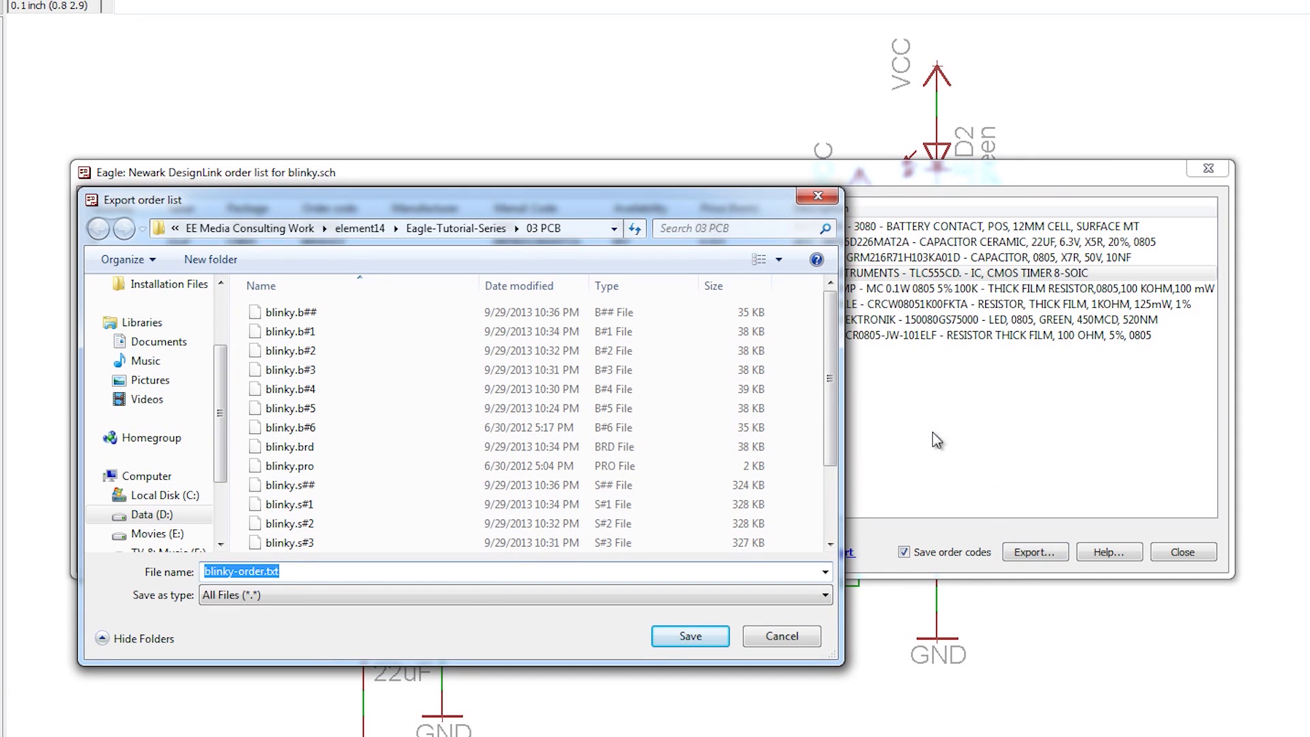
left_click_drag(832, 375, 833, 404)
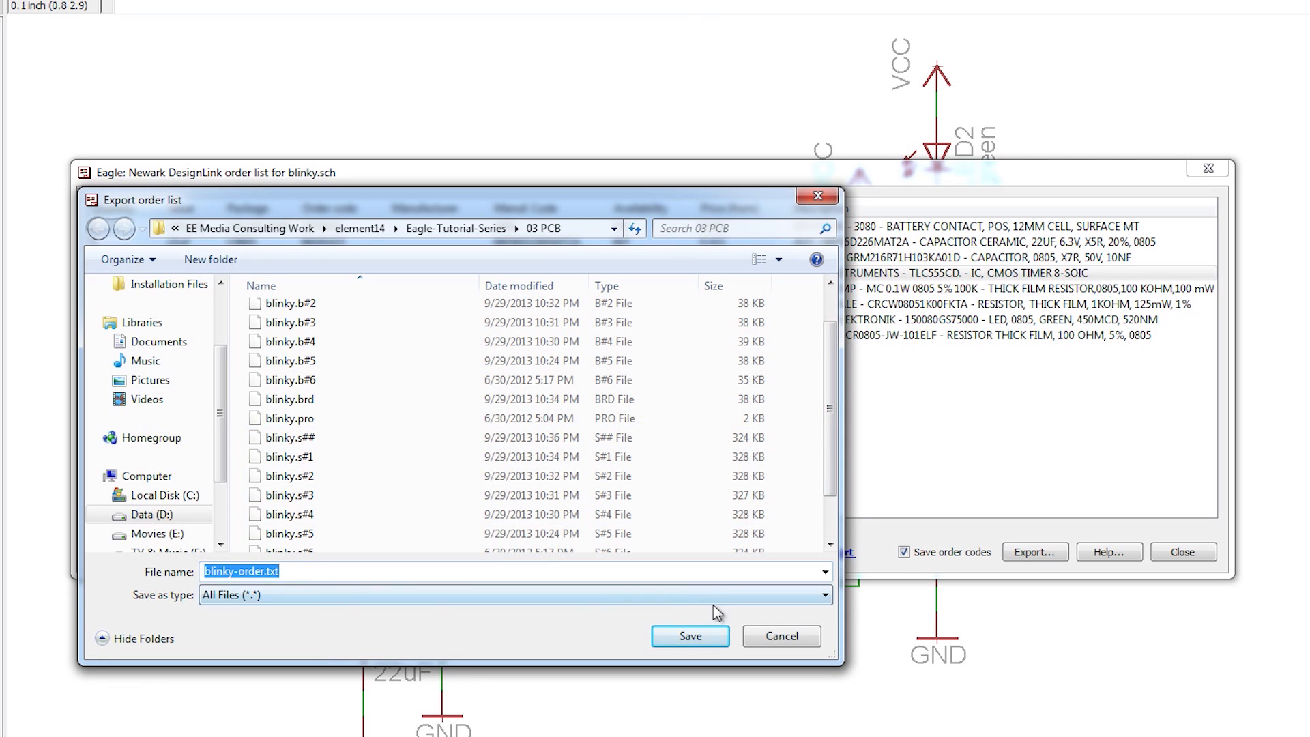
left_click(671, 639)
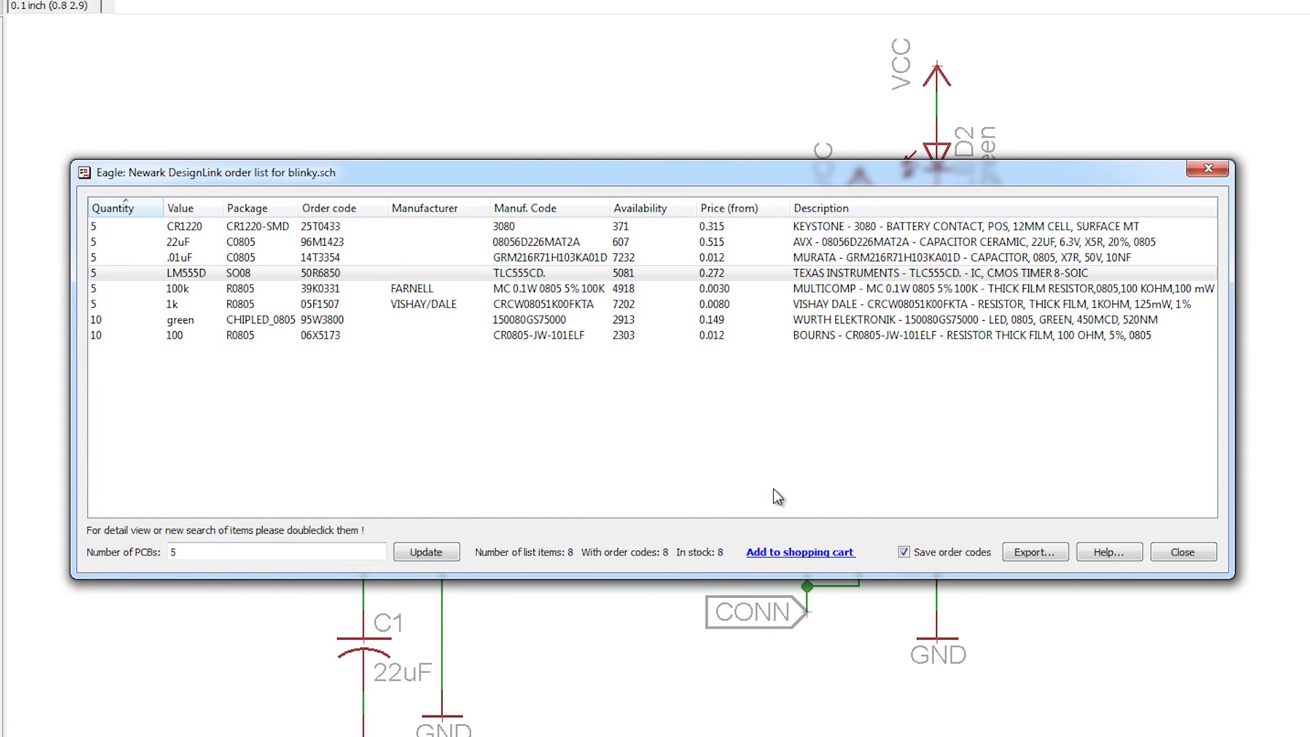
Step: Send the parts to the Newark cart, review its quantities and prices, then return to the order list
left_click(798, 553)
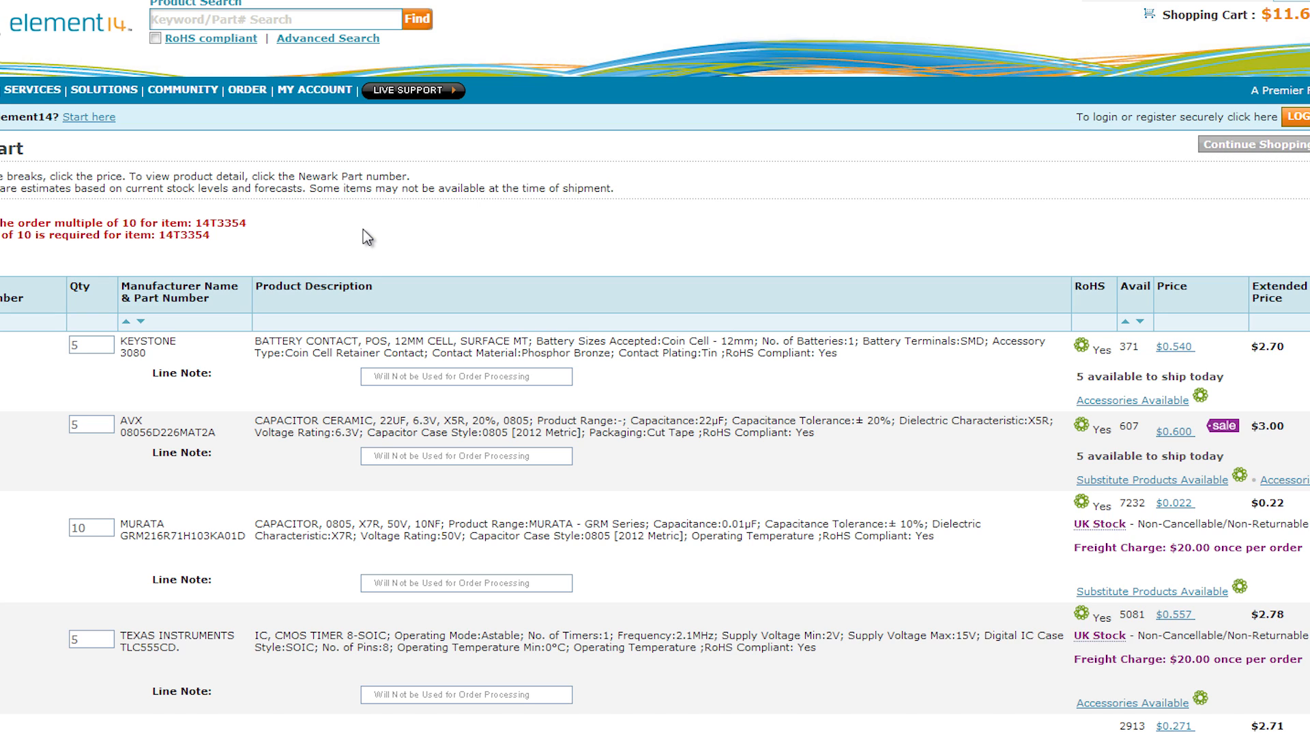
scroll(363, 230, "down", 7)
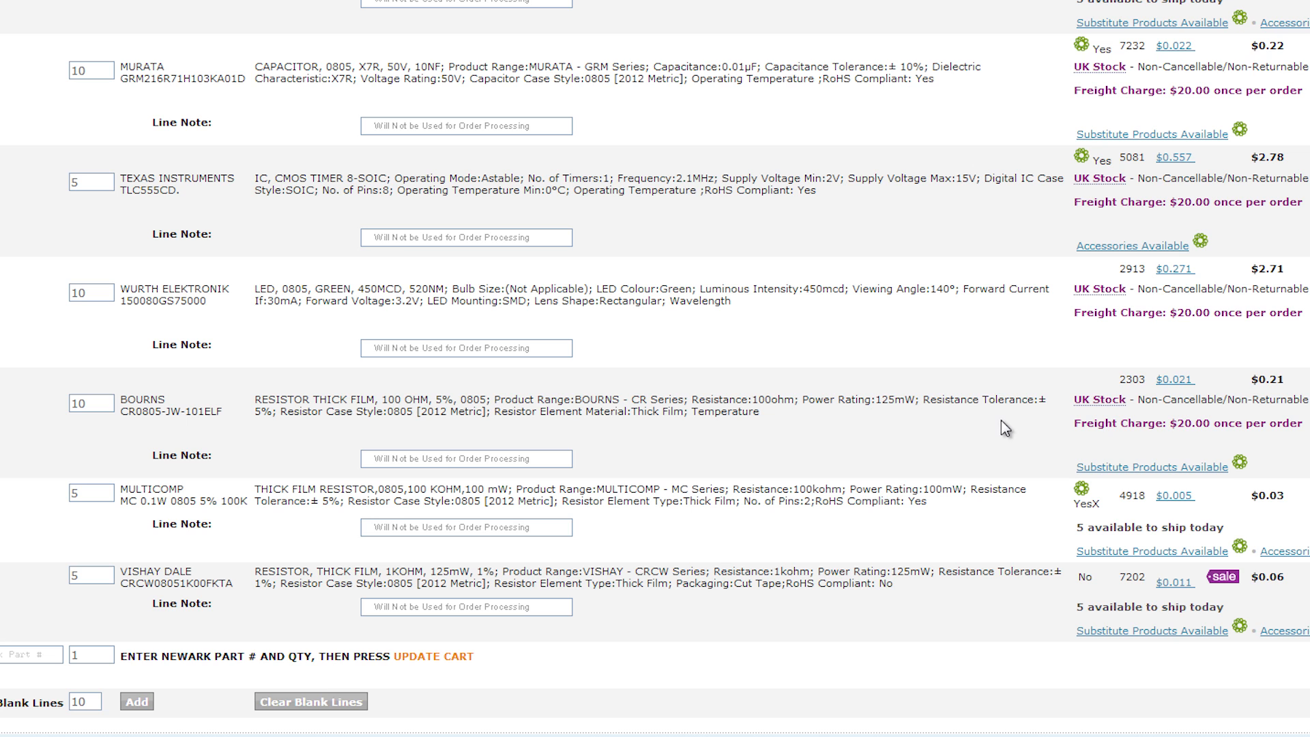
scroll(1005, 419, "up", 3)
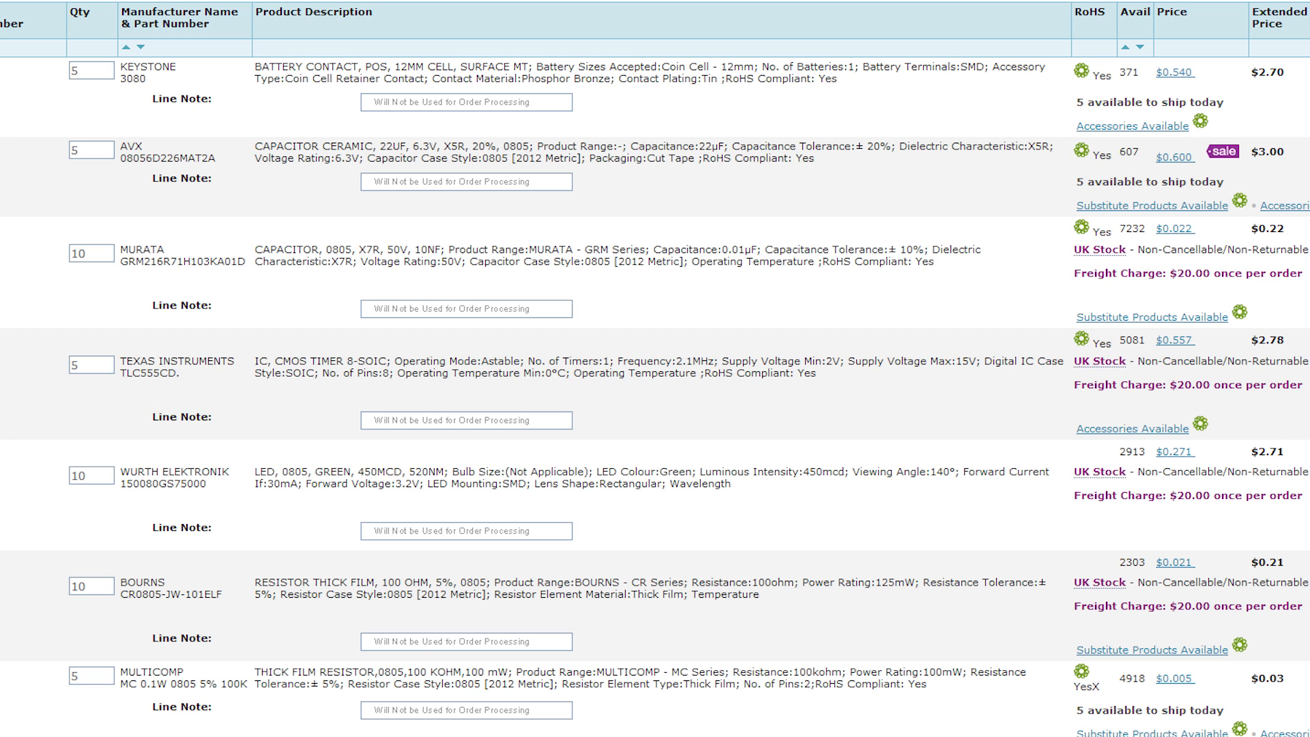
mouse_move(362, 735)
left_click(559, 733)
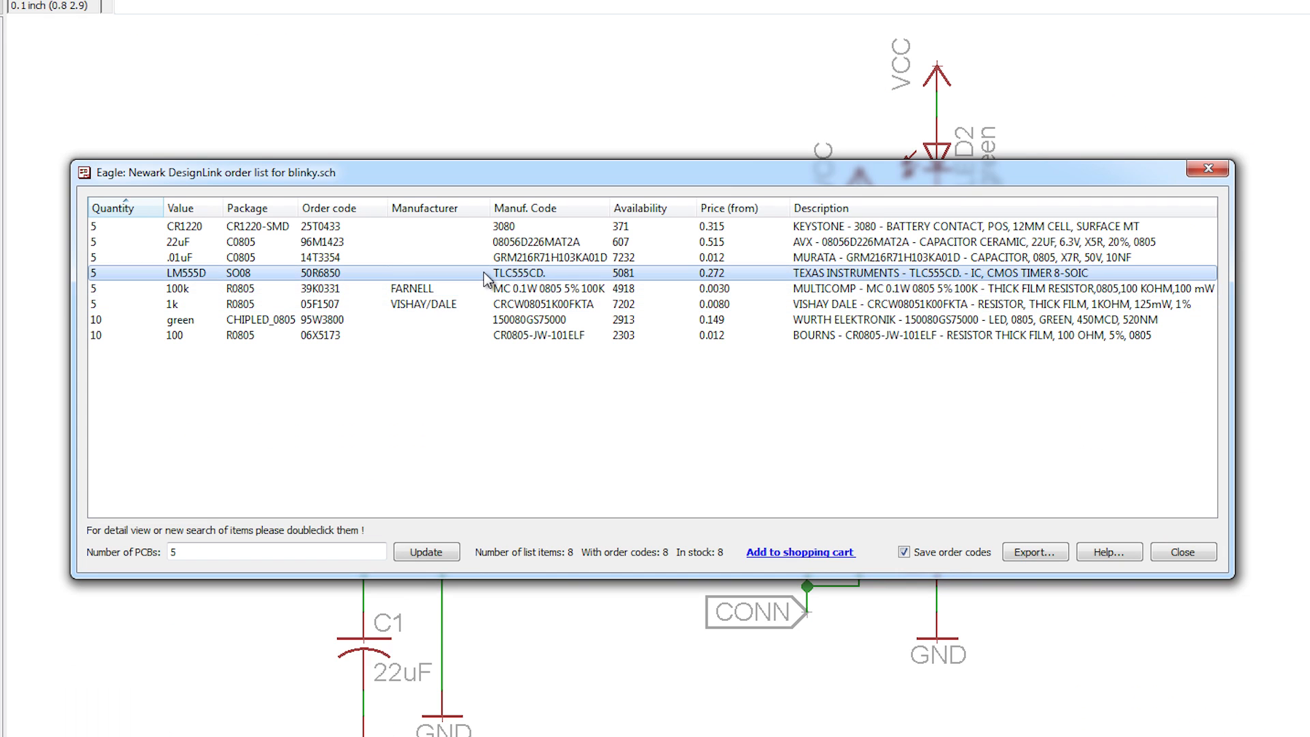
Step: Check the CR1220 battery contact's part details, compare the list with the cart, then bring up the 03 PCB folder
double_click(482, 227)
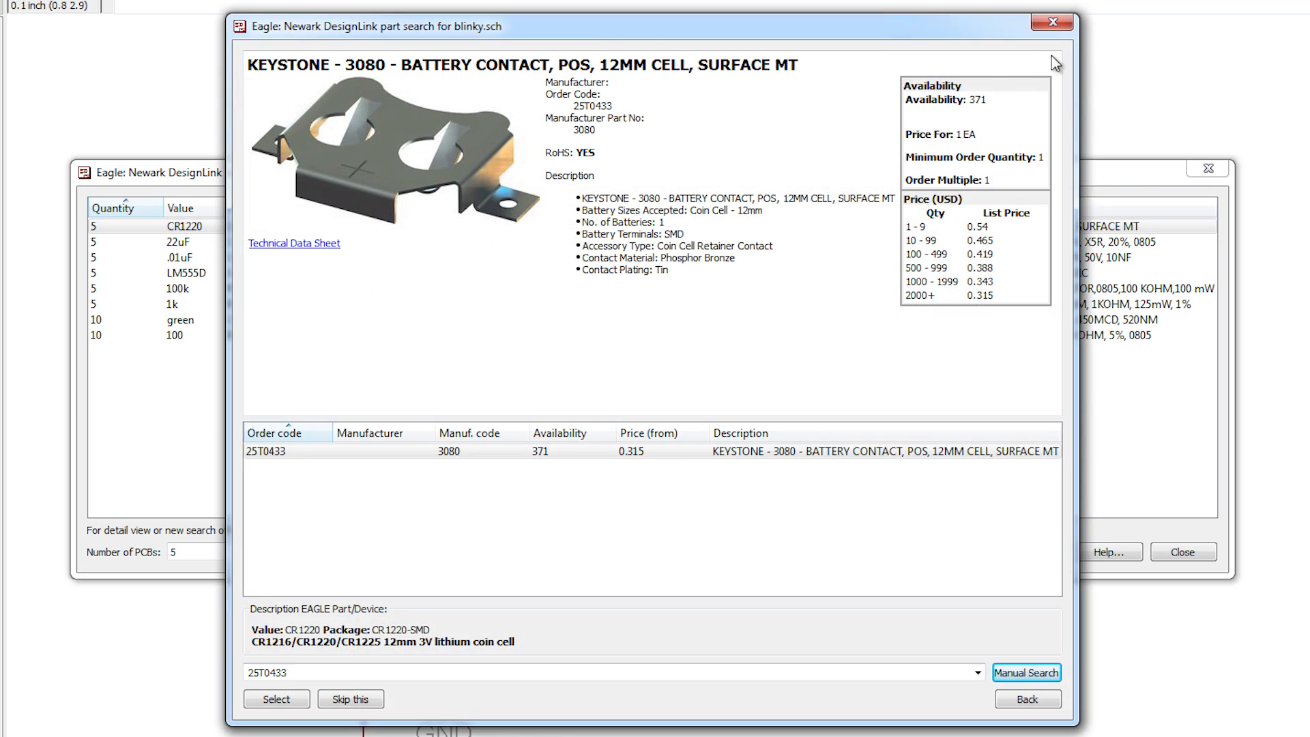
left_click(1053, 22)
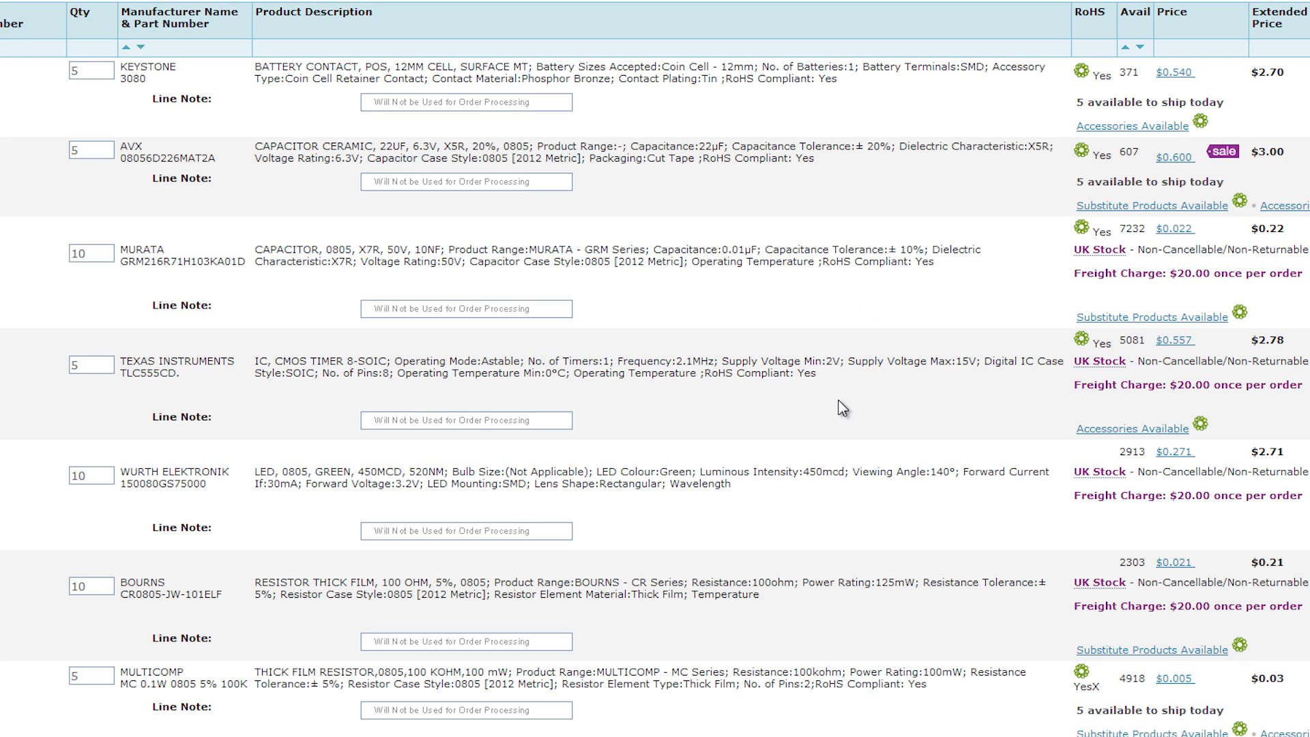
scroll(844, 408, "down", 8)
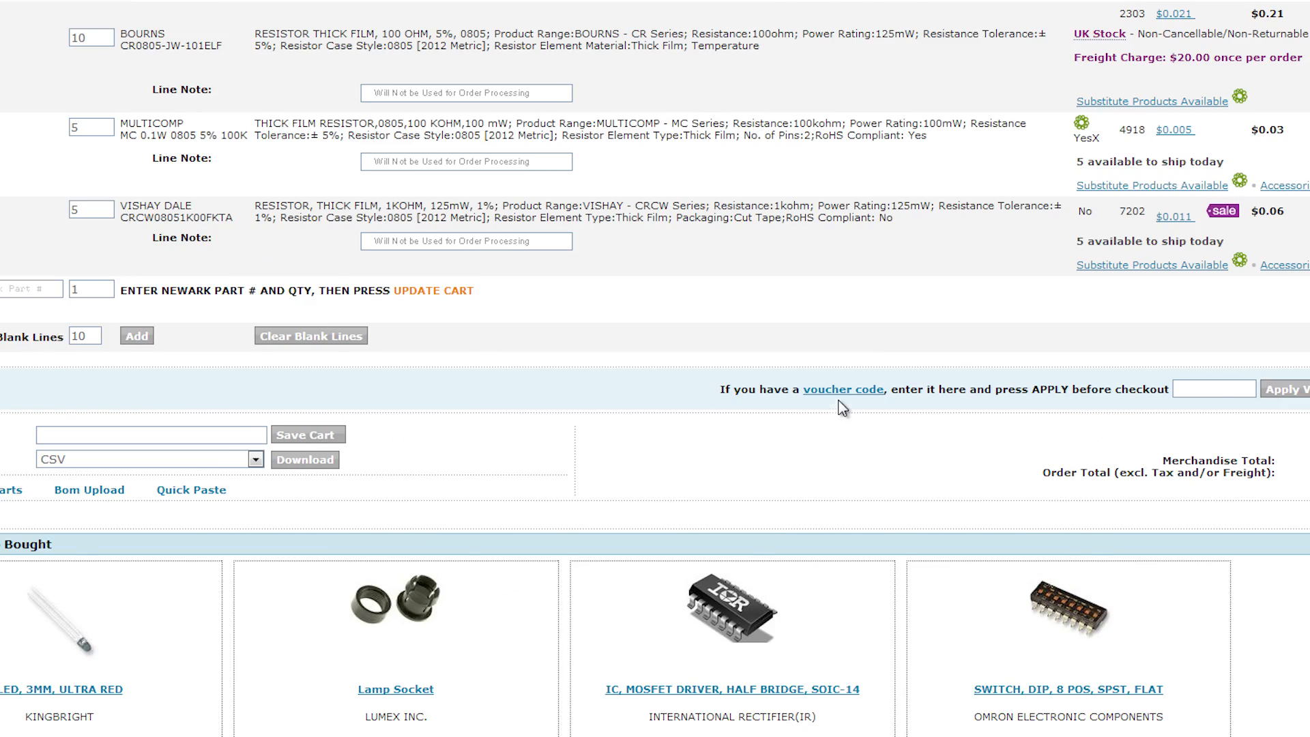
scroll(844, 407, "up", 5)
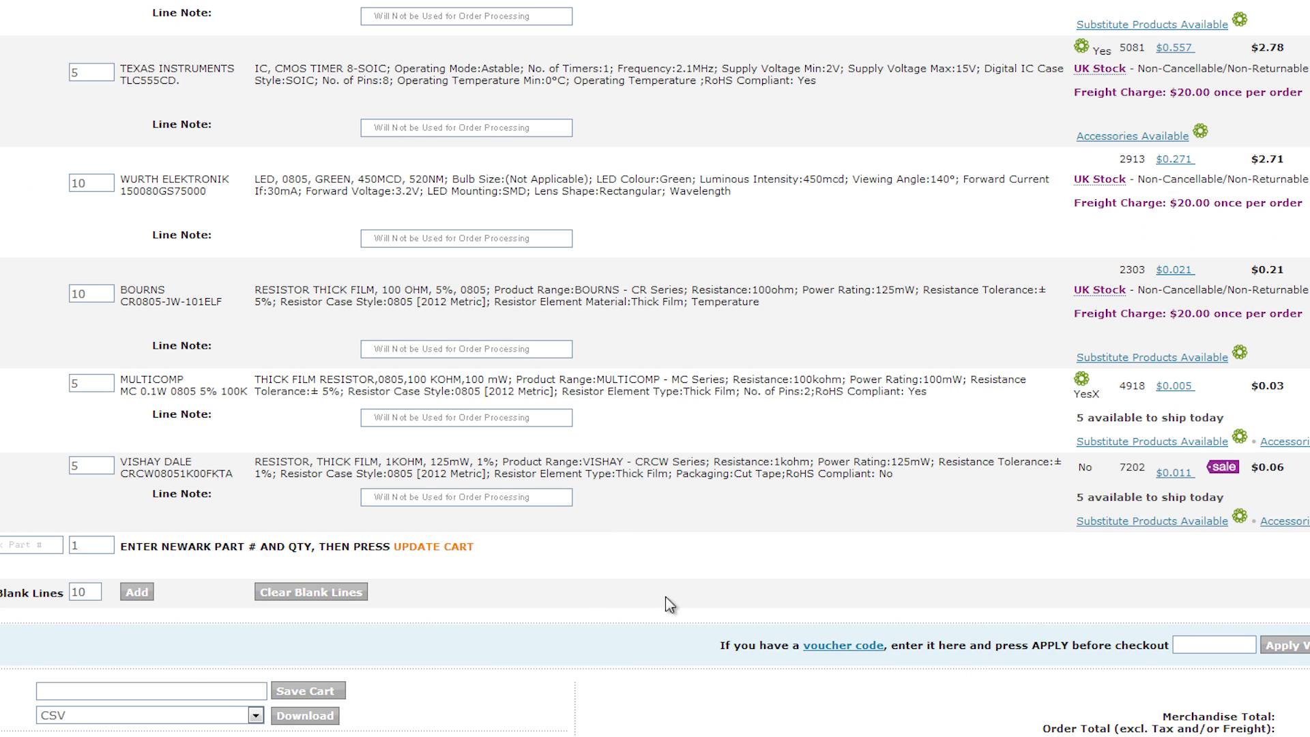
scroll(1014, 611, "up", 7)
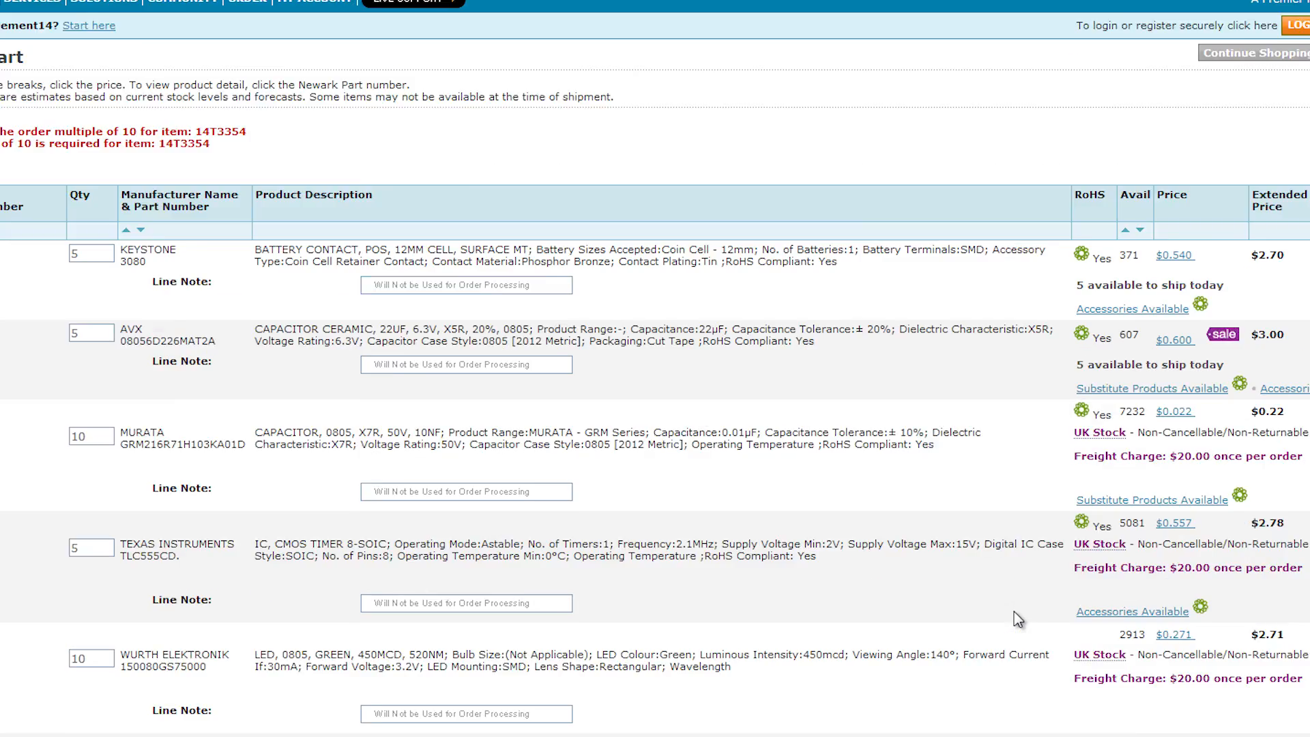
scroll(1014, 612, "down", 5)
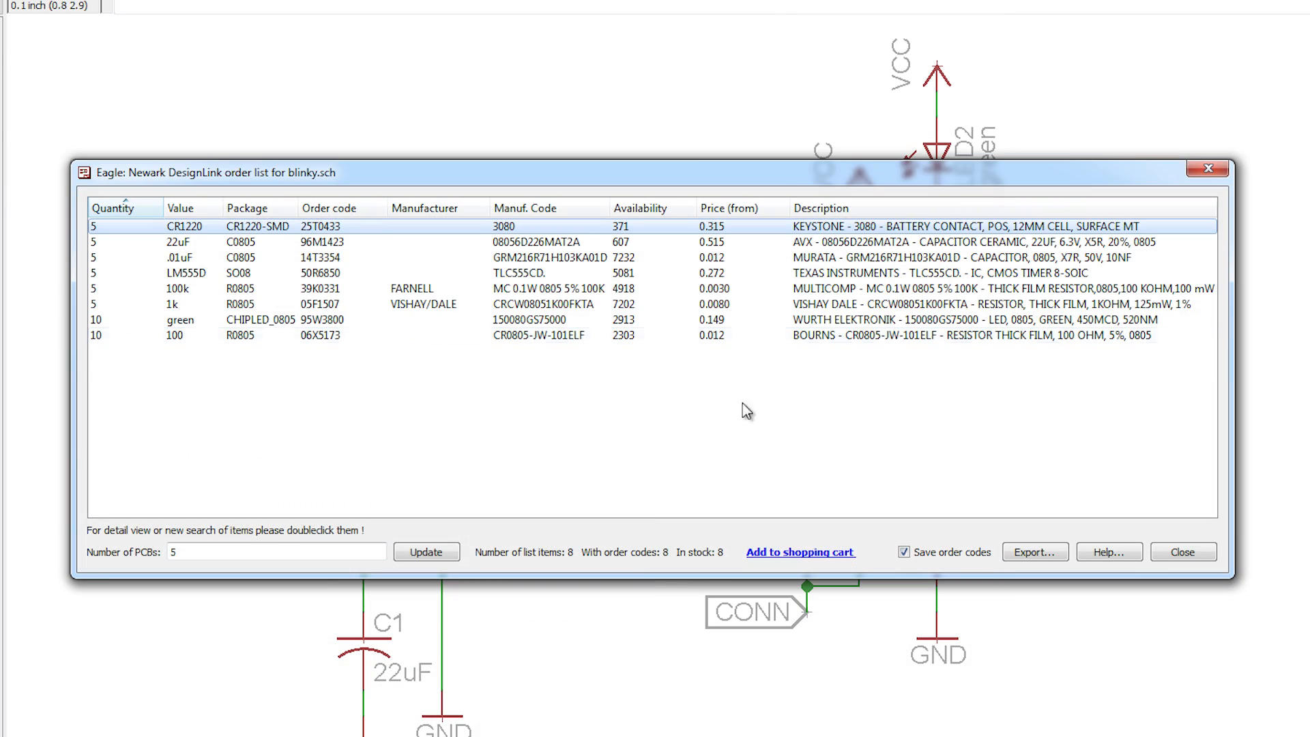
left_click(225, 736)
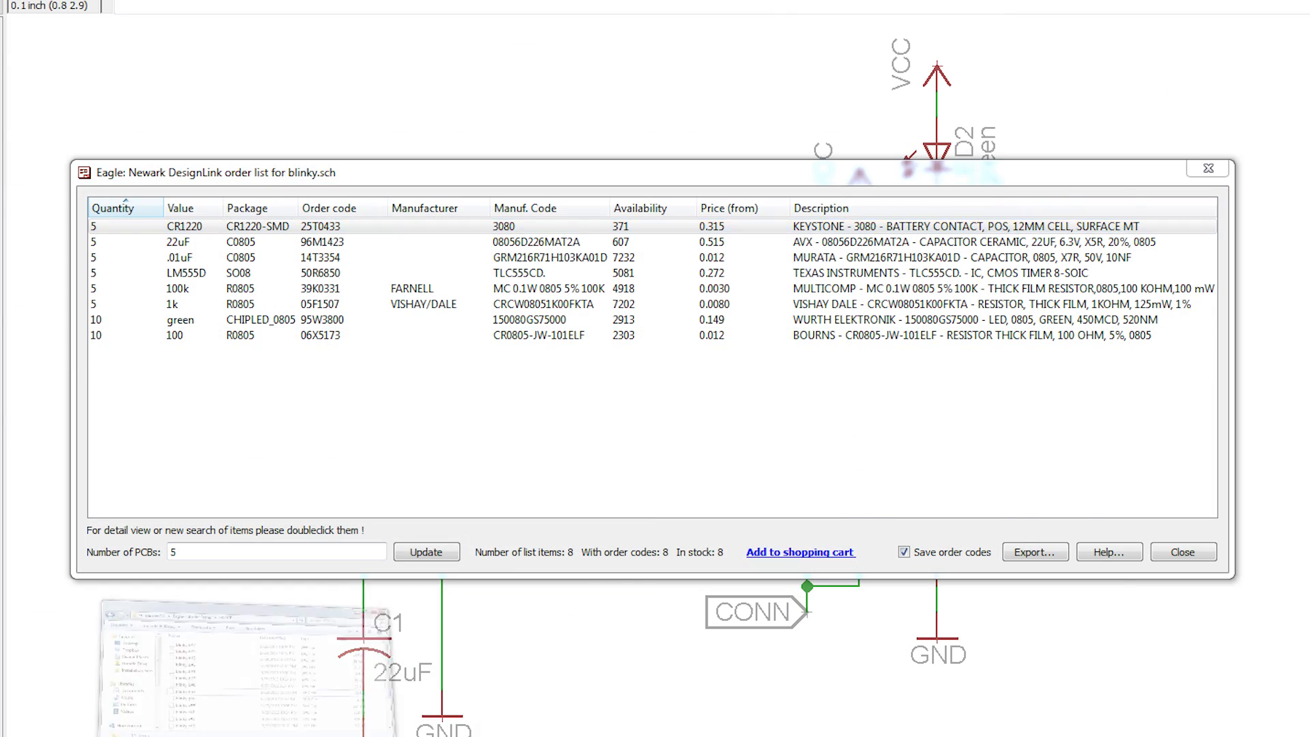
Step: Widen the order list's Manuf. Code column, then open blinky-order.txt from the 03 PCB folder
left_click_drag(546, 204, 460, 401)
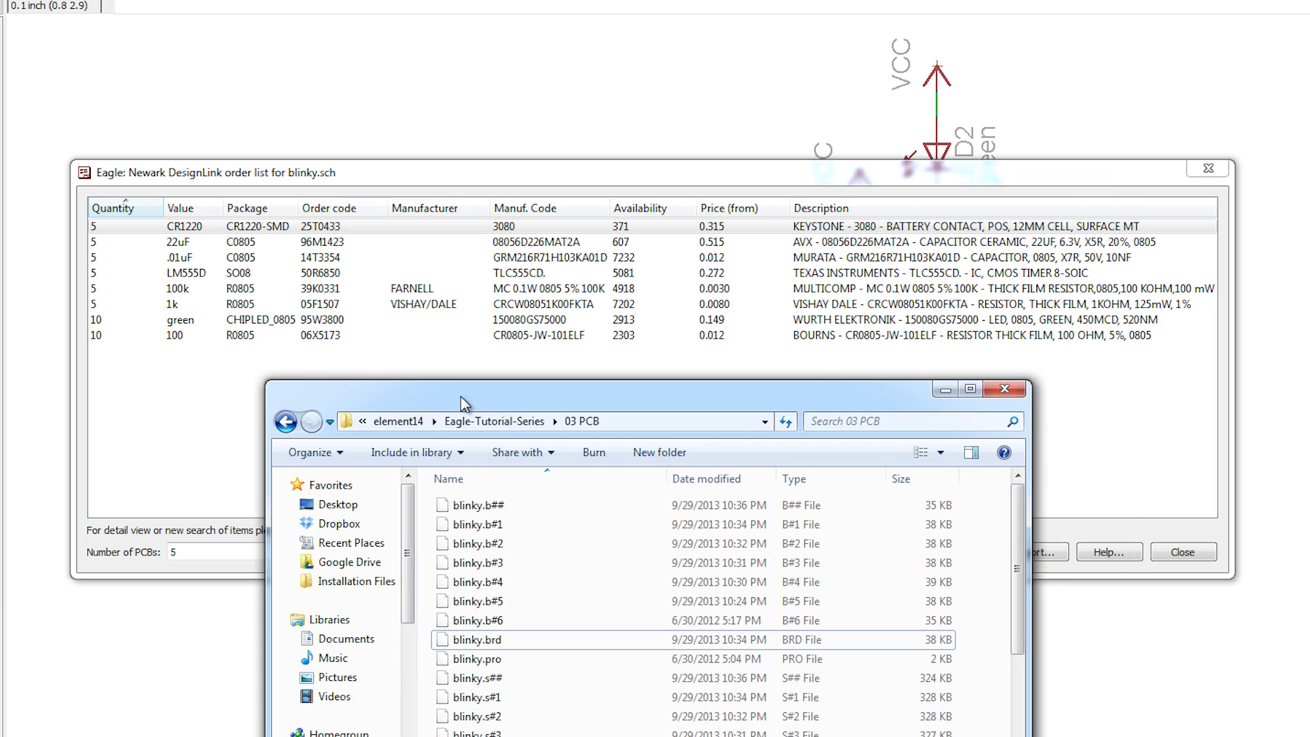
left_click_drag(609, 208, 666, 209)
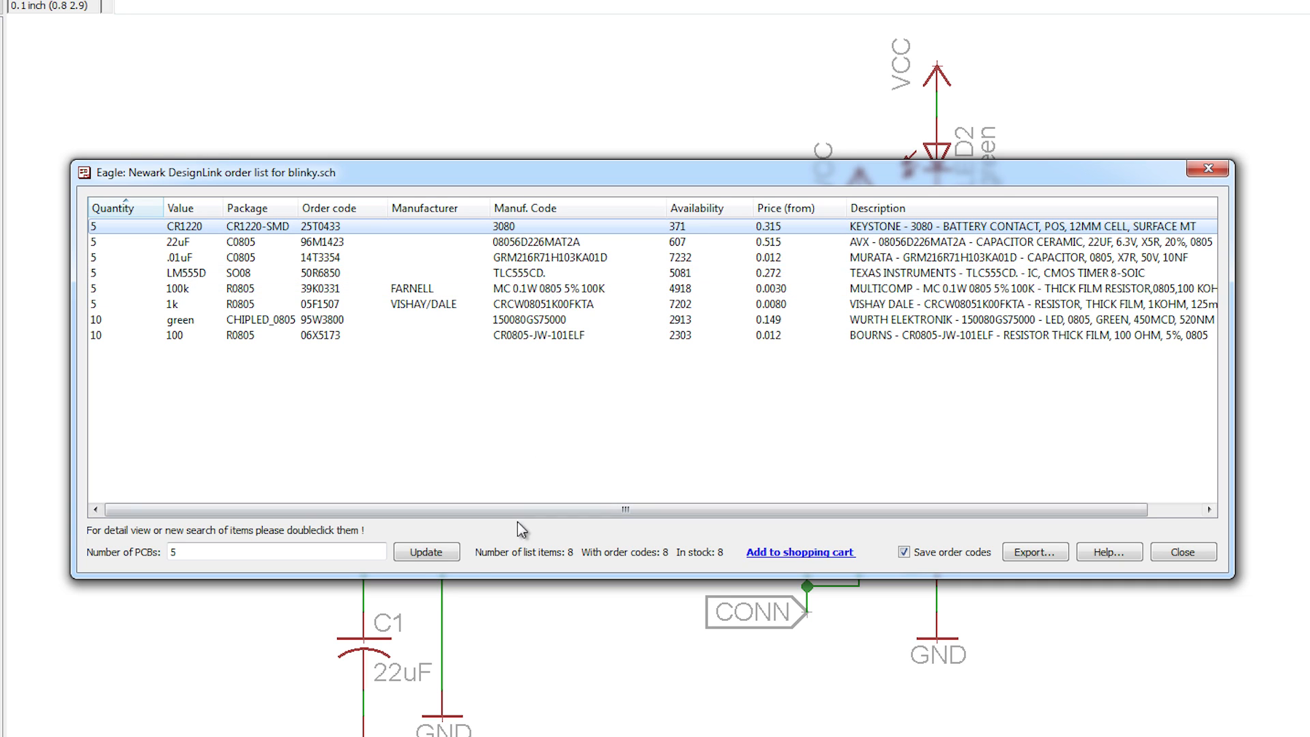
left_click(382, 735)
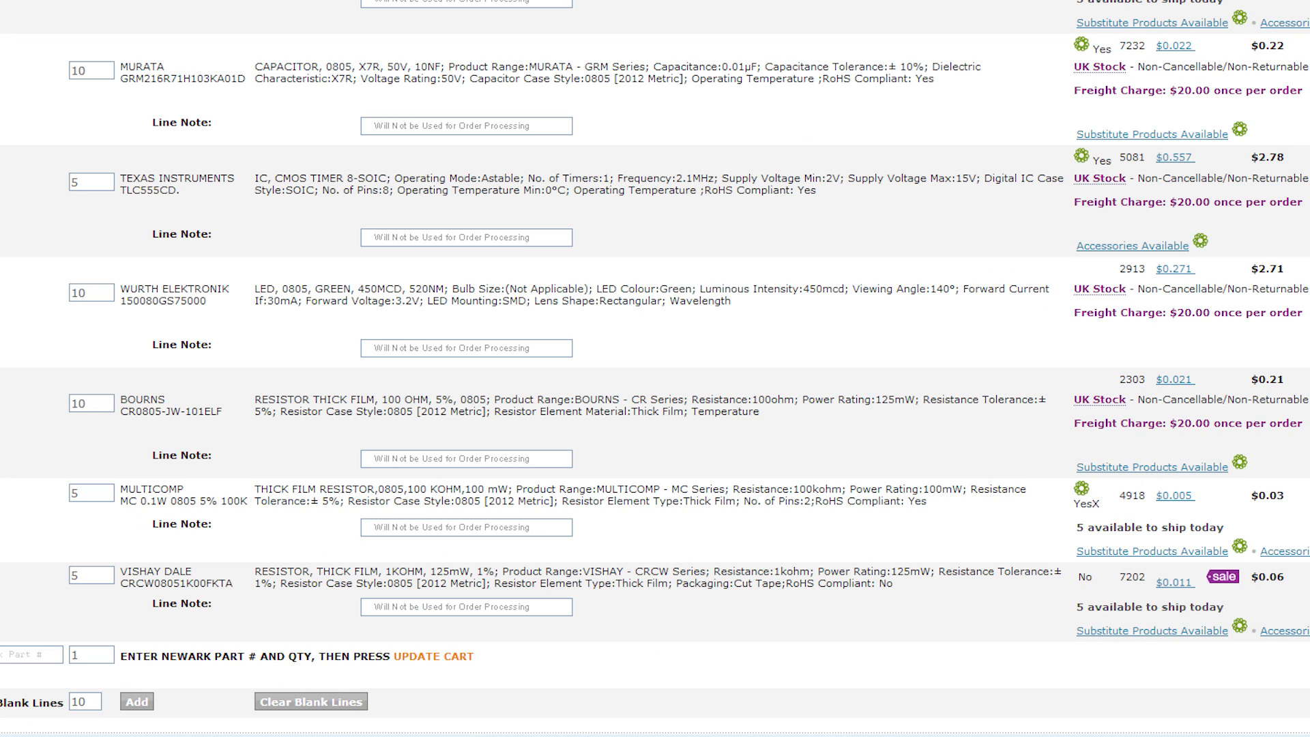
key("alt+Tab")
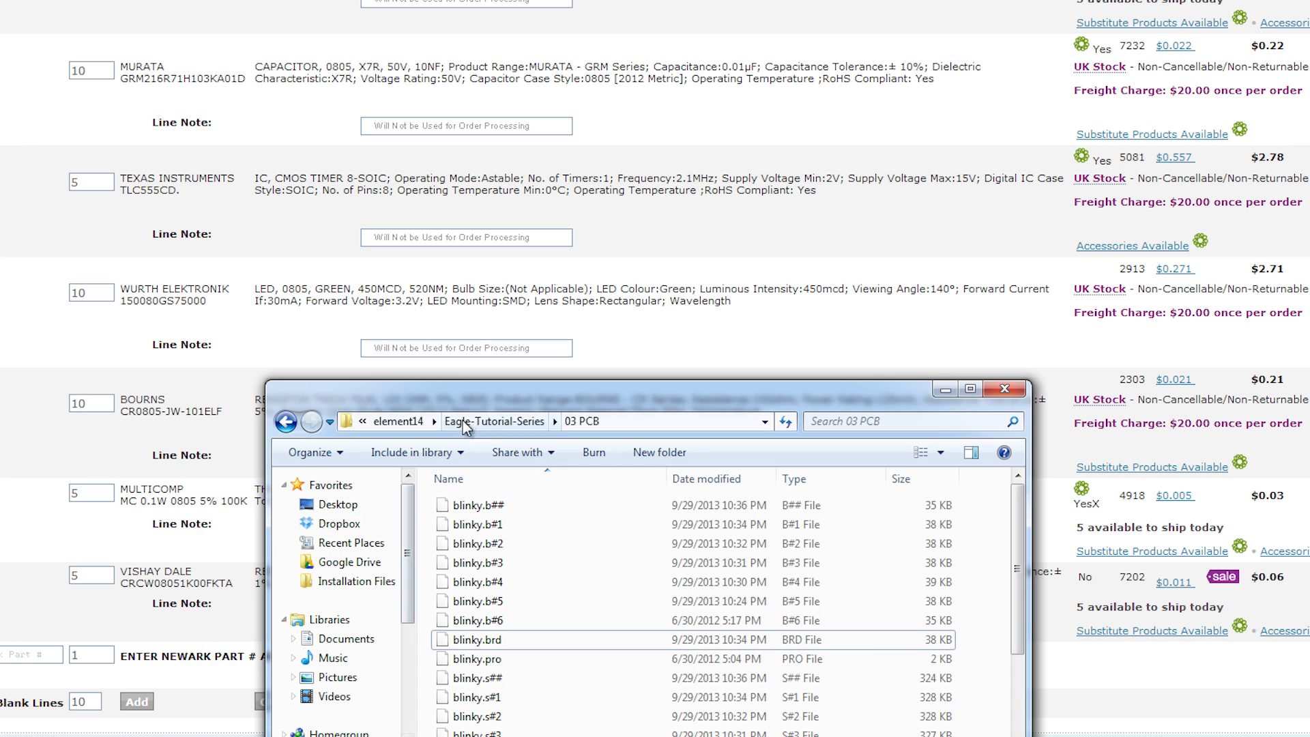
left_click_drag(470, 401, 480, 254)
scroll(542, 506, "down", 2)
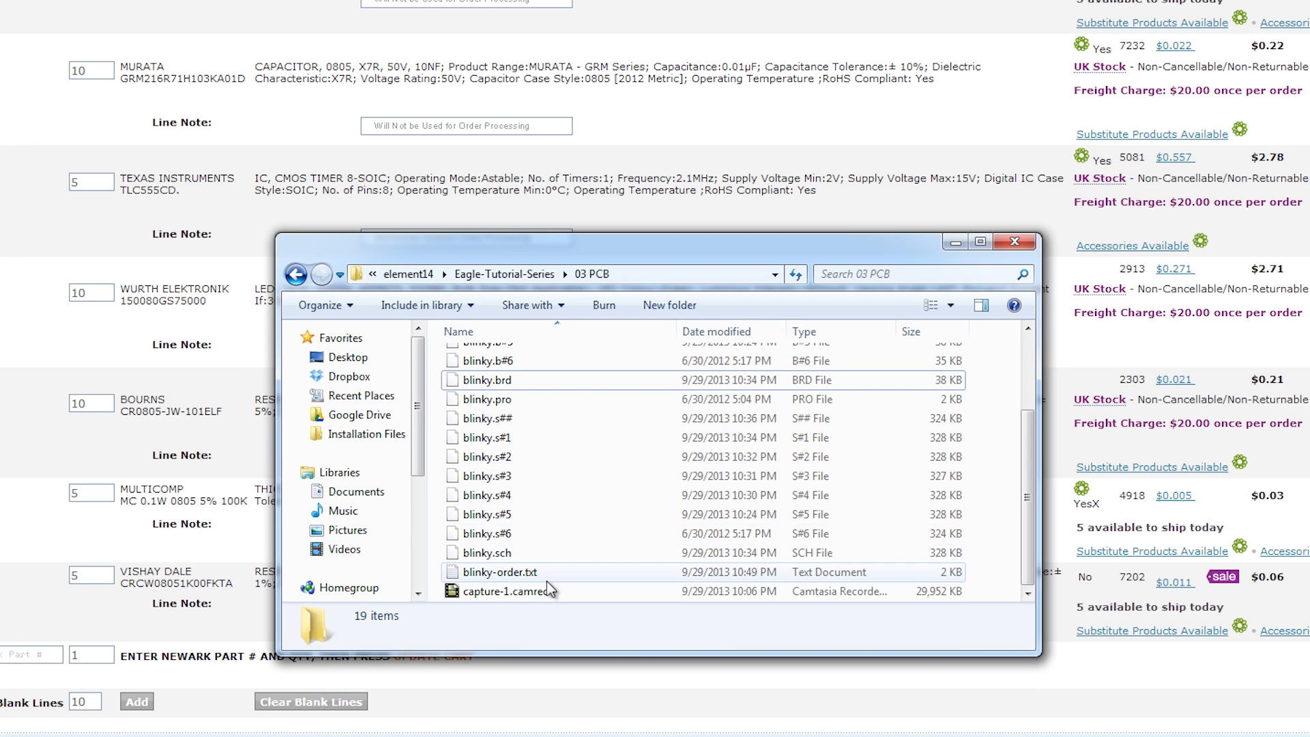
double_click(519, 573)
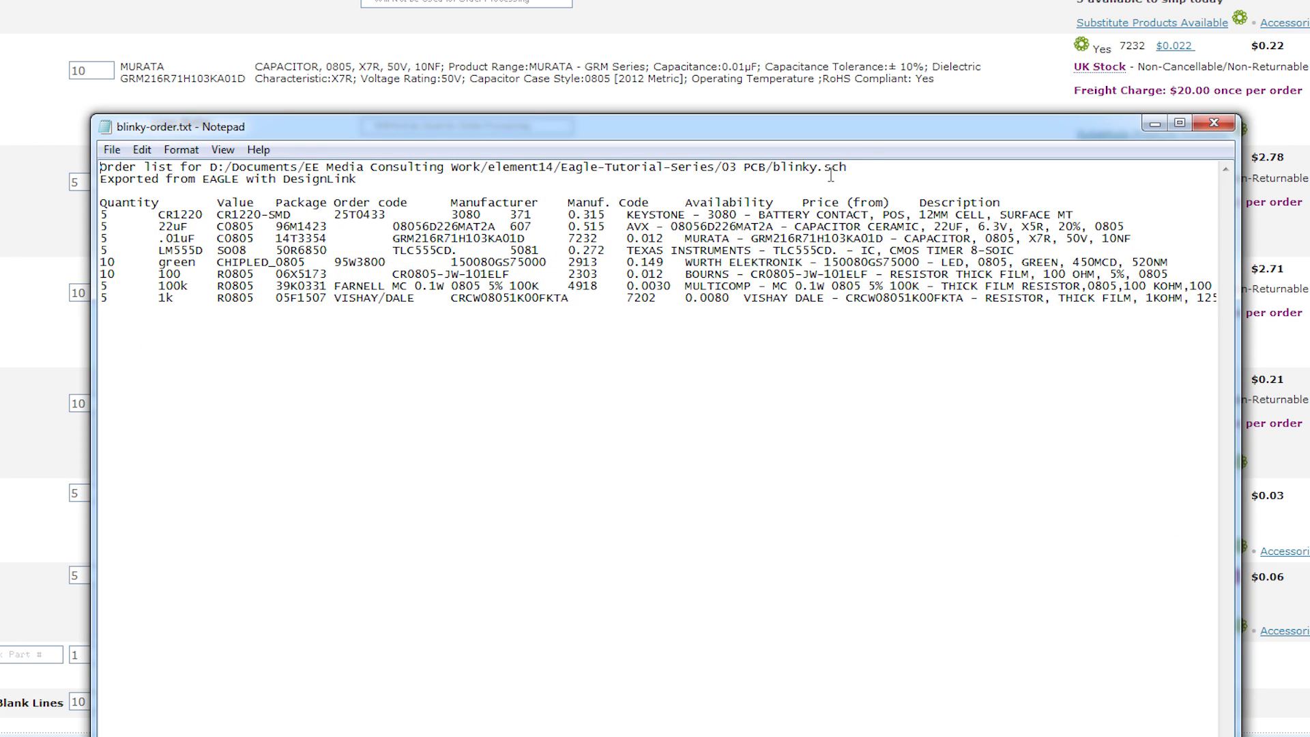
Step: Maximize Notepad and select the exported order list, header included, to review it
double_click(870, 137)
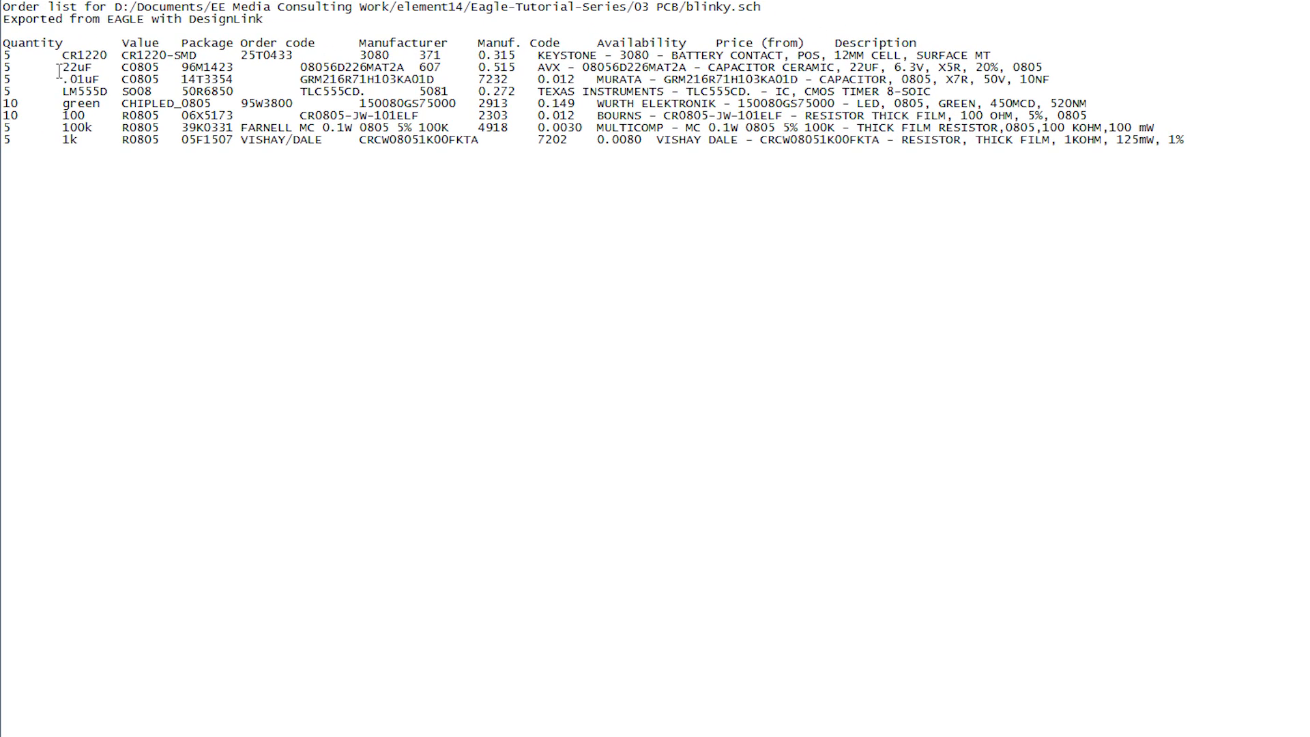
left_click_drag(63, 60, 797, 56)
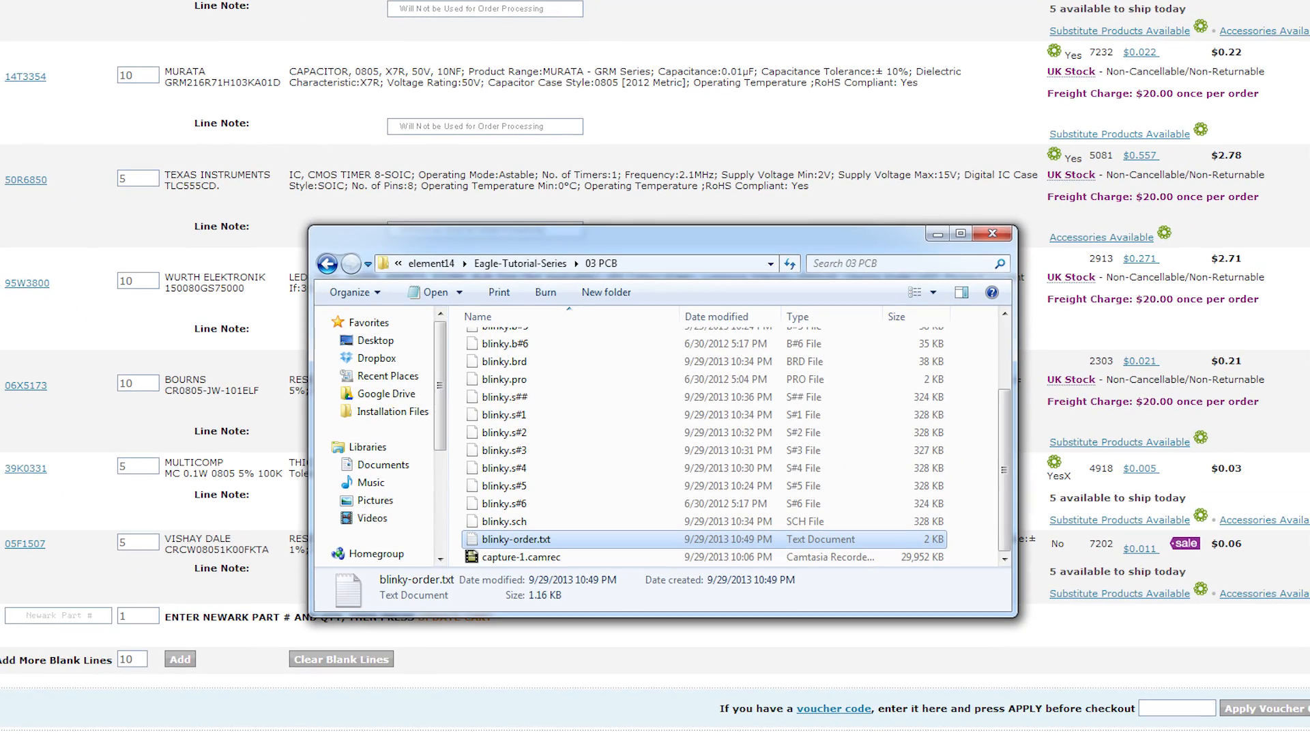
Step: Minimize the 03 PCB folder window so EAGLE's blinky board layout is in front
left_click(937, 232)
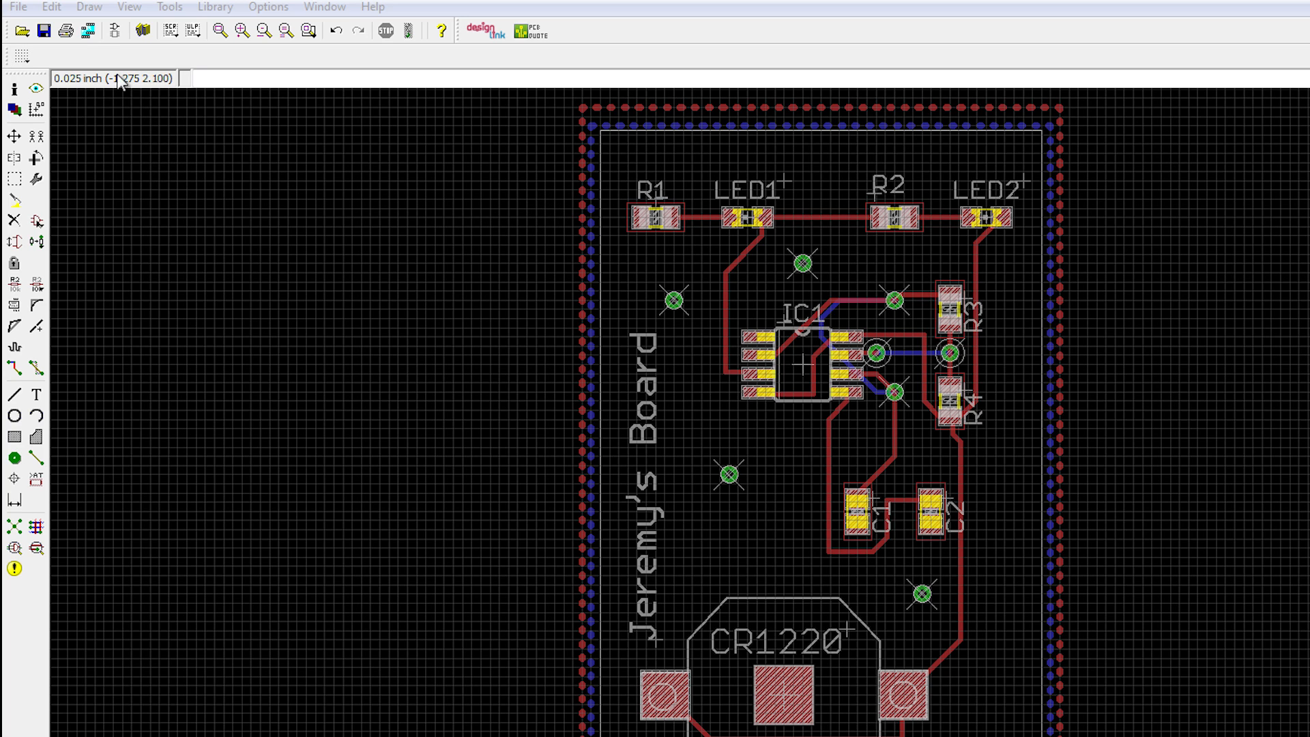
Step: Toggle to the schematic and back, then run Ratsnest to fill the board's copper pours
left_click(116, 31)
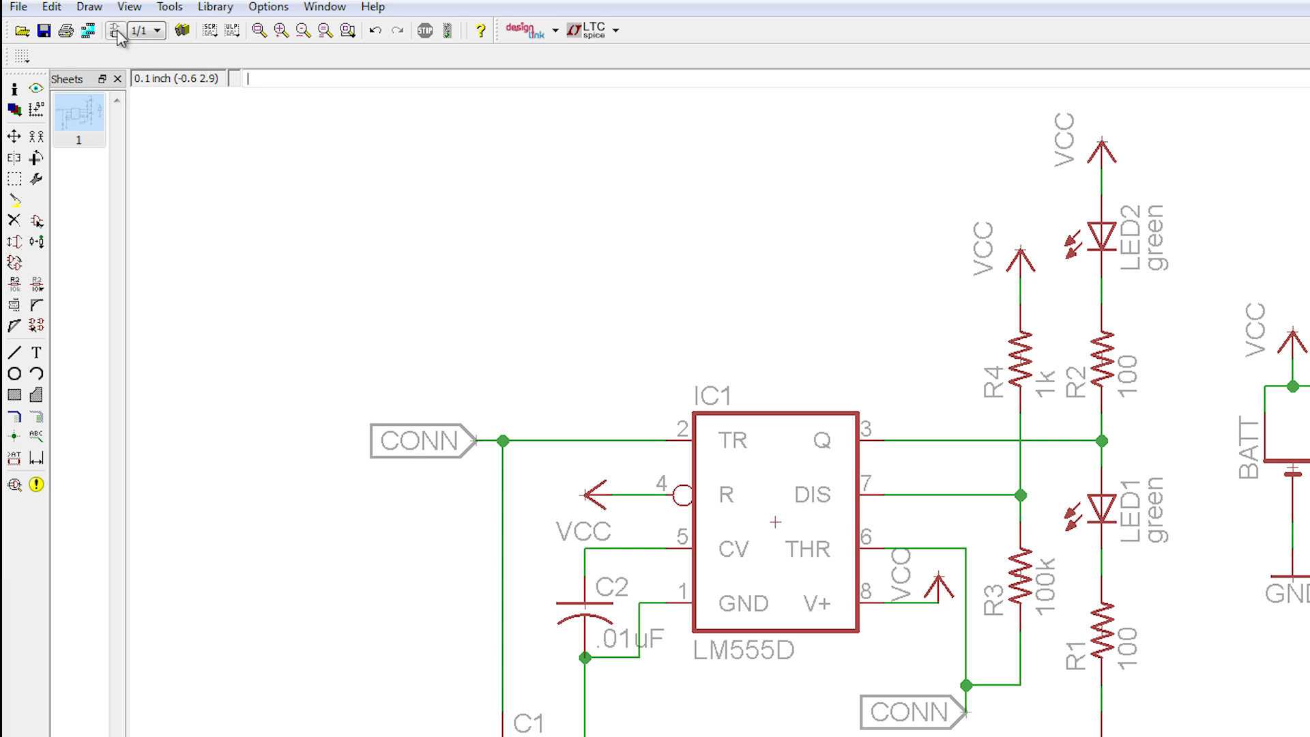
left_click(116, 31)
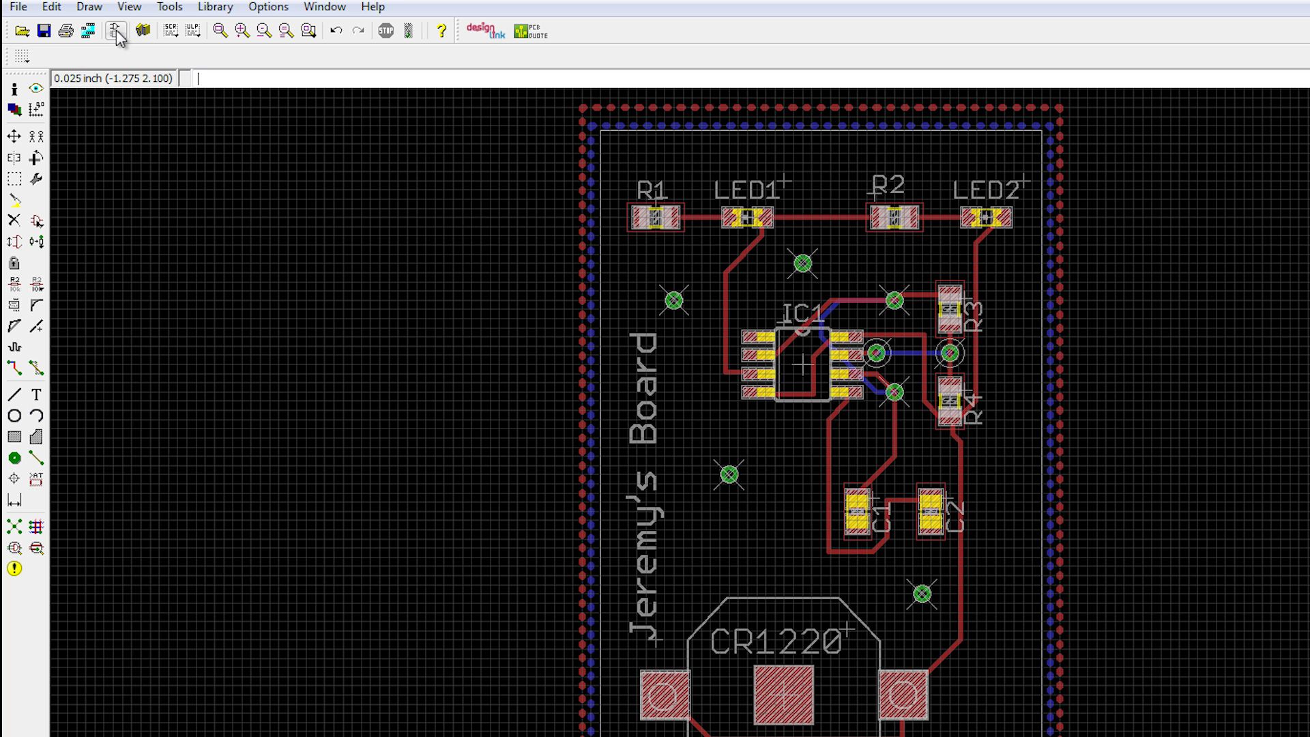
left_click(15, 528)
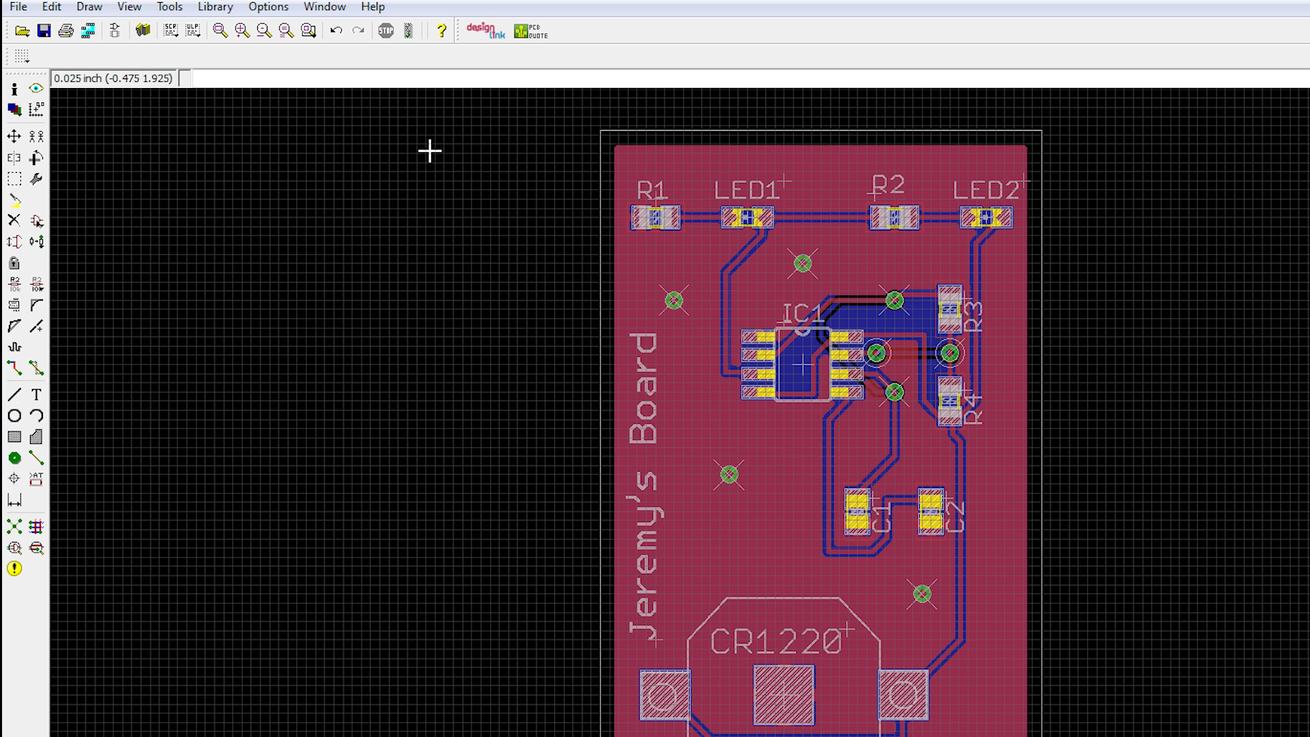
Step: Open the CAM Processor and load the sfe-gerb274x-JEB.cam job file
left_click(89, 32)
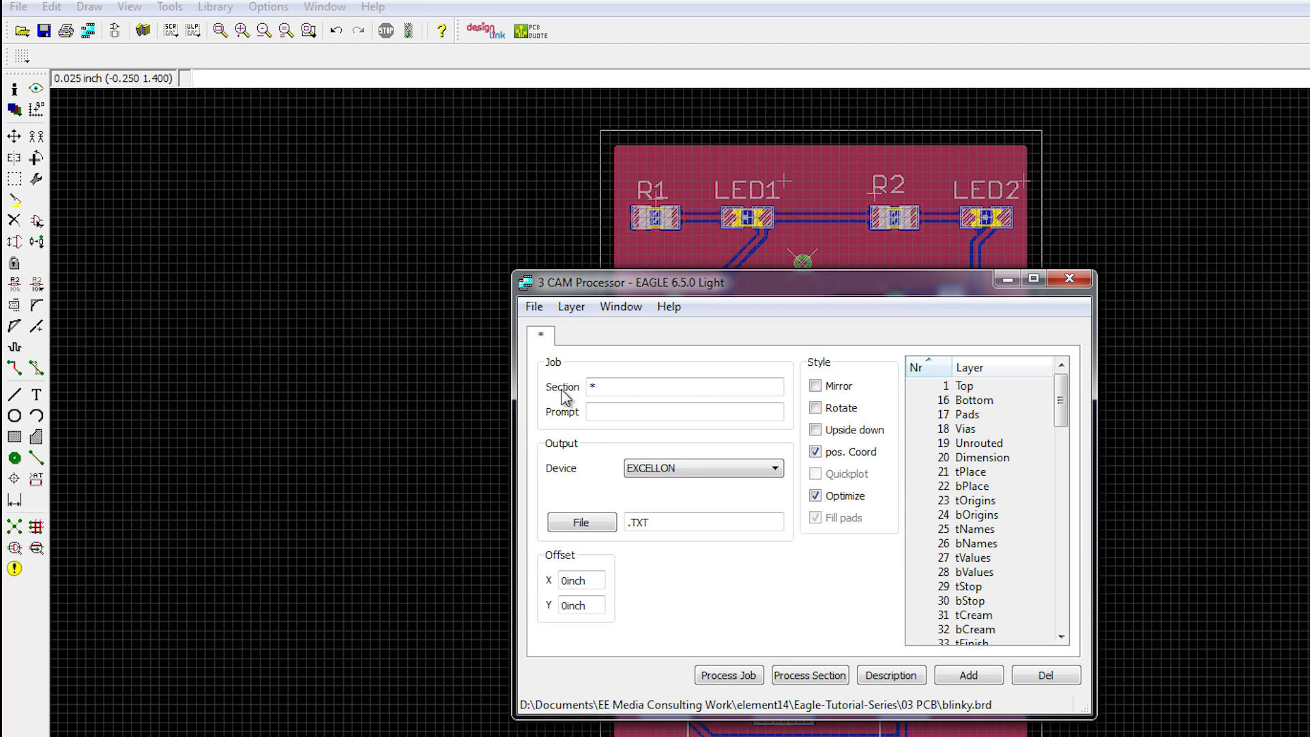
left_click_drag(570, 289, 580, 239)
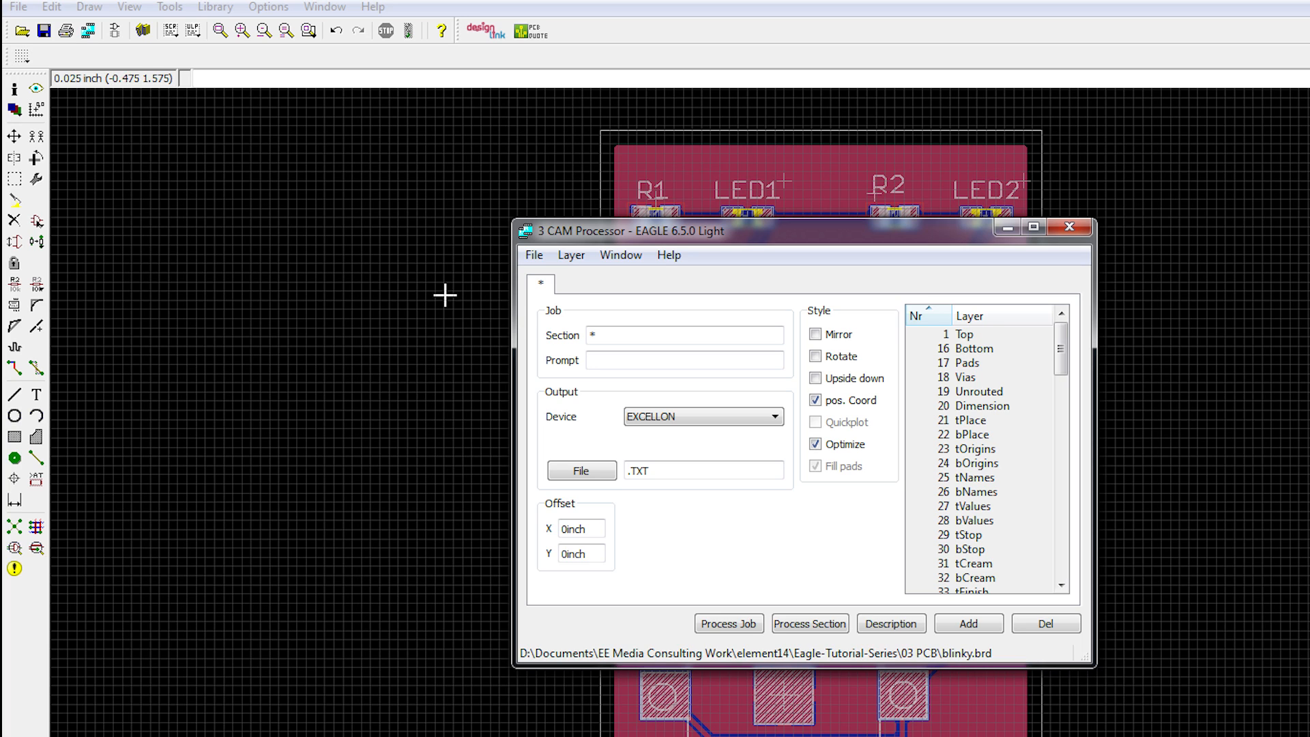
left_click(532, 258)
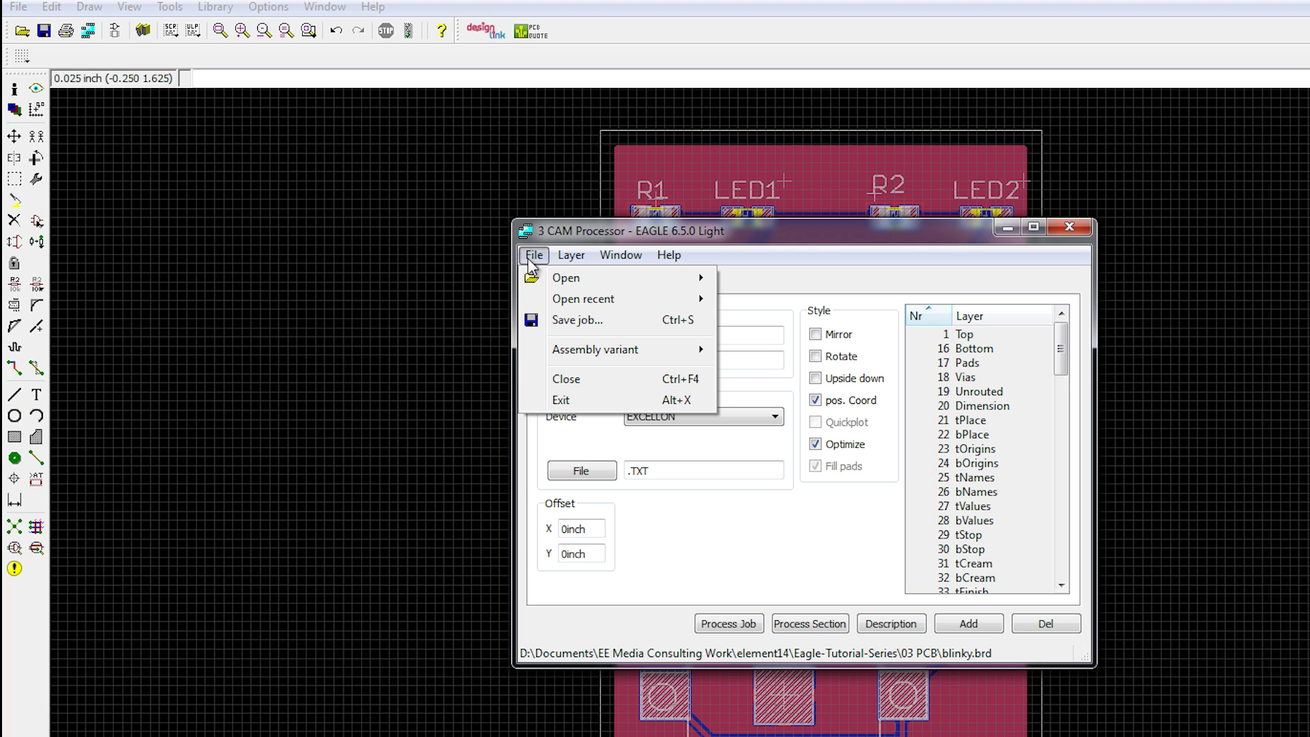
mouse_move(566, 280)
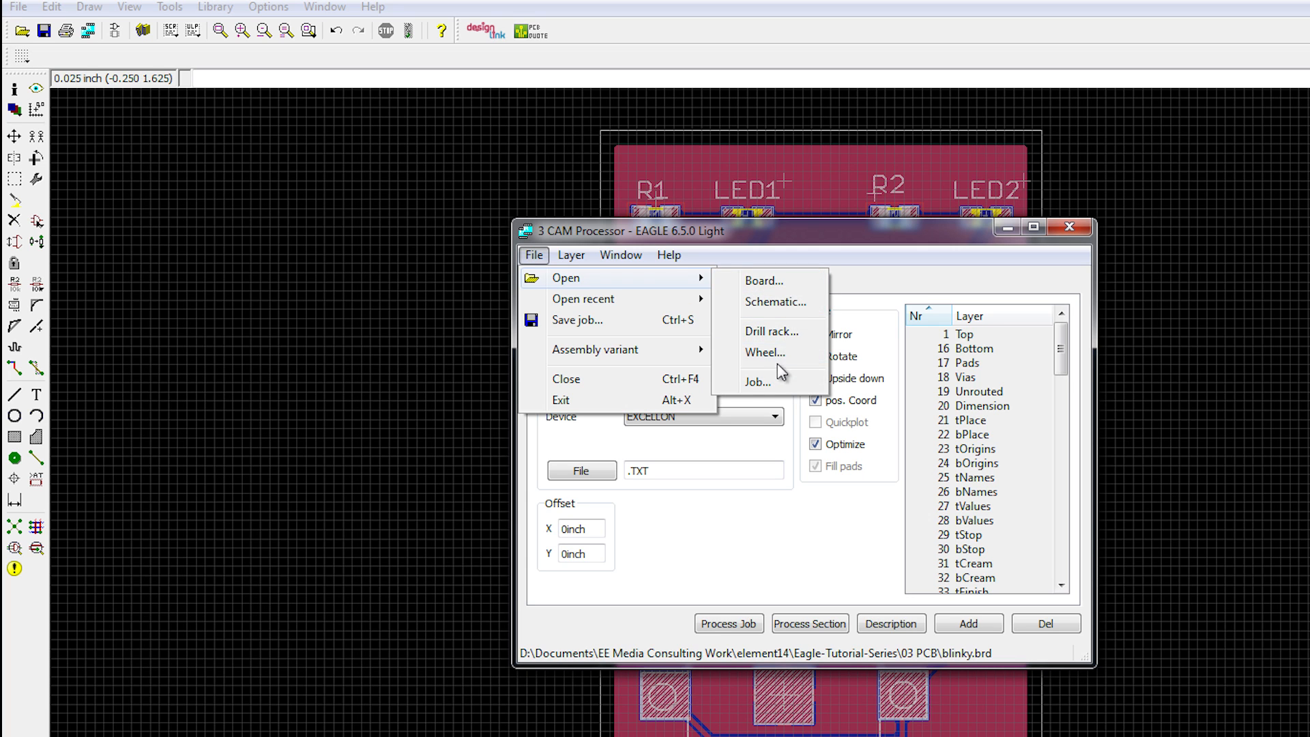
left_click(764, 382)
left_click_drag(836, 268, 718, 307)
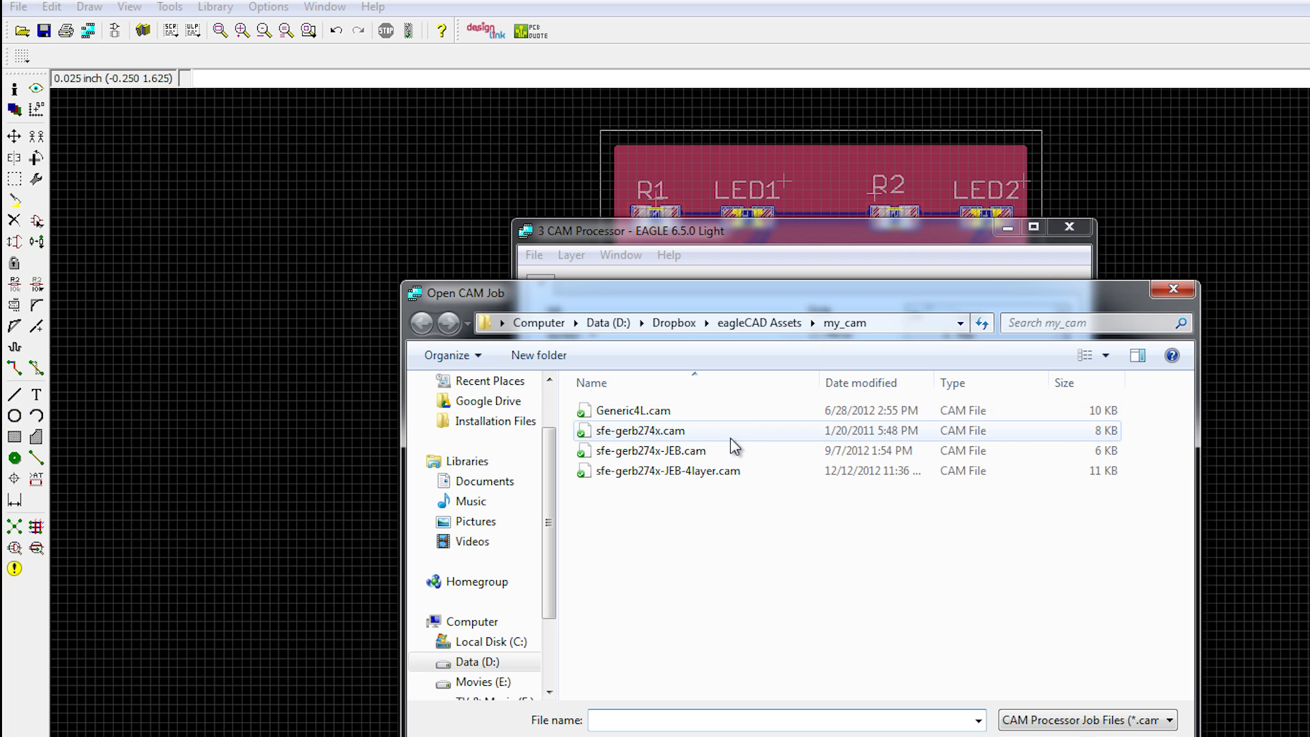
left_click(710, 455)
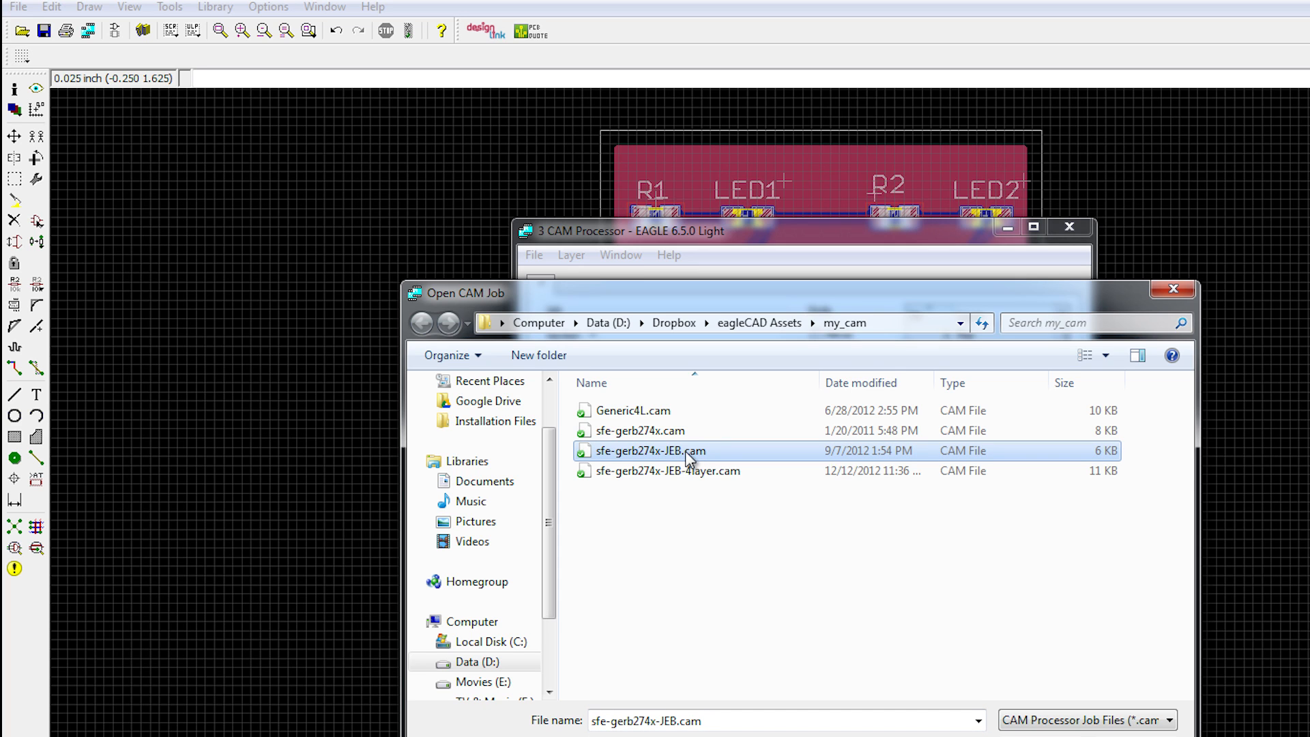
double_click(688, 454)
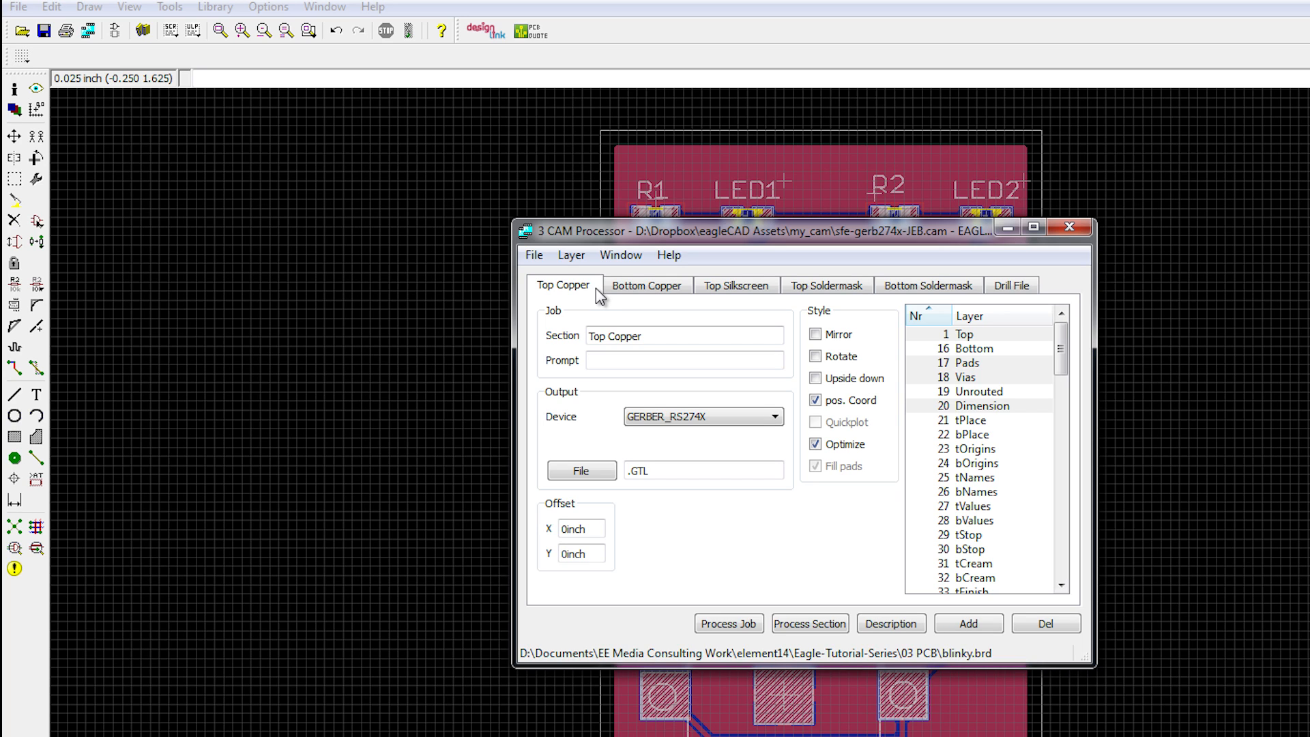
Step: Review the Bottom Copper, Silkscreen, Soldermask and Drill File sections of the CAM job
left_click(670, 289)
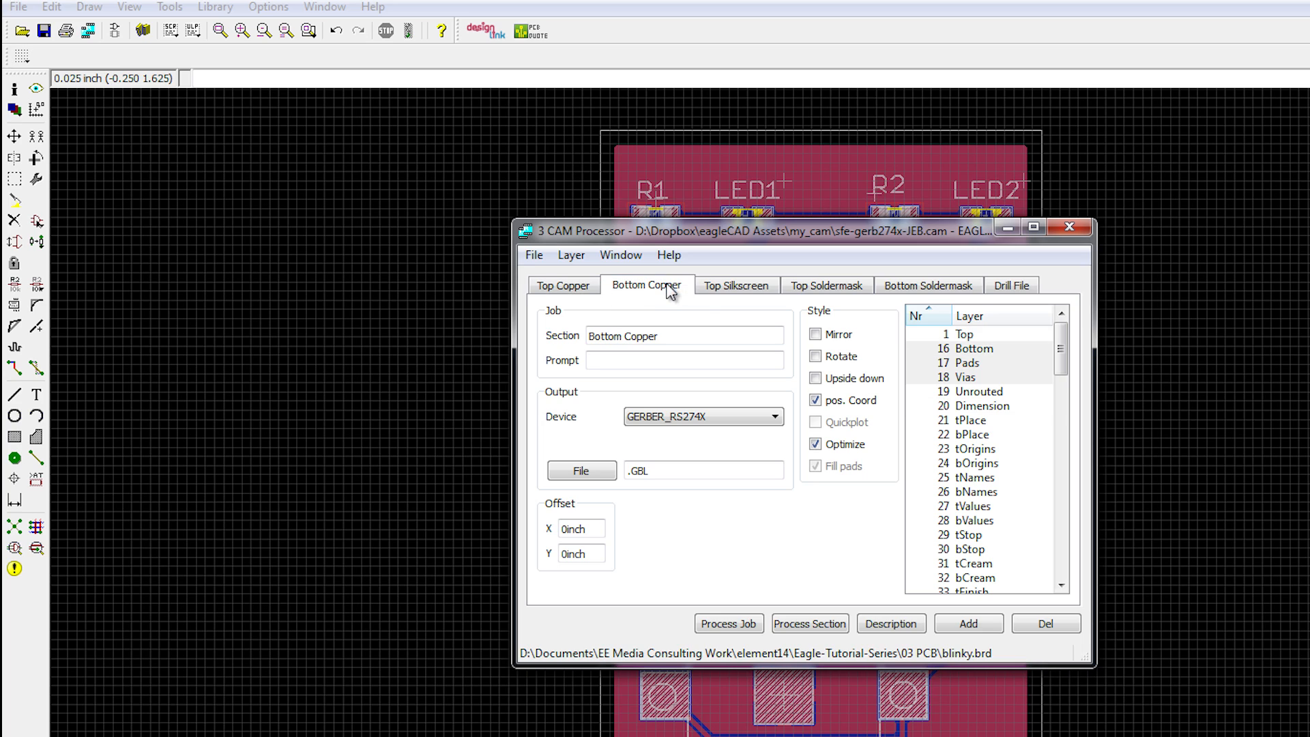
left_click(764, 290)
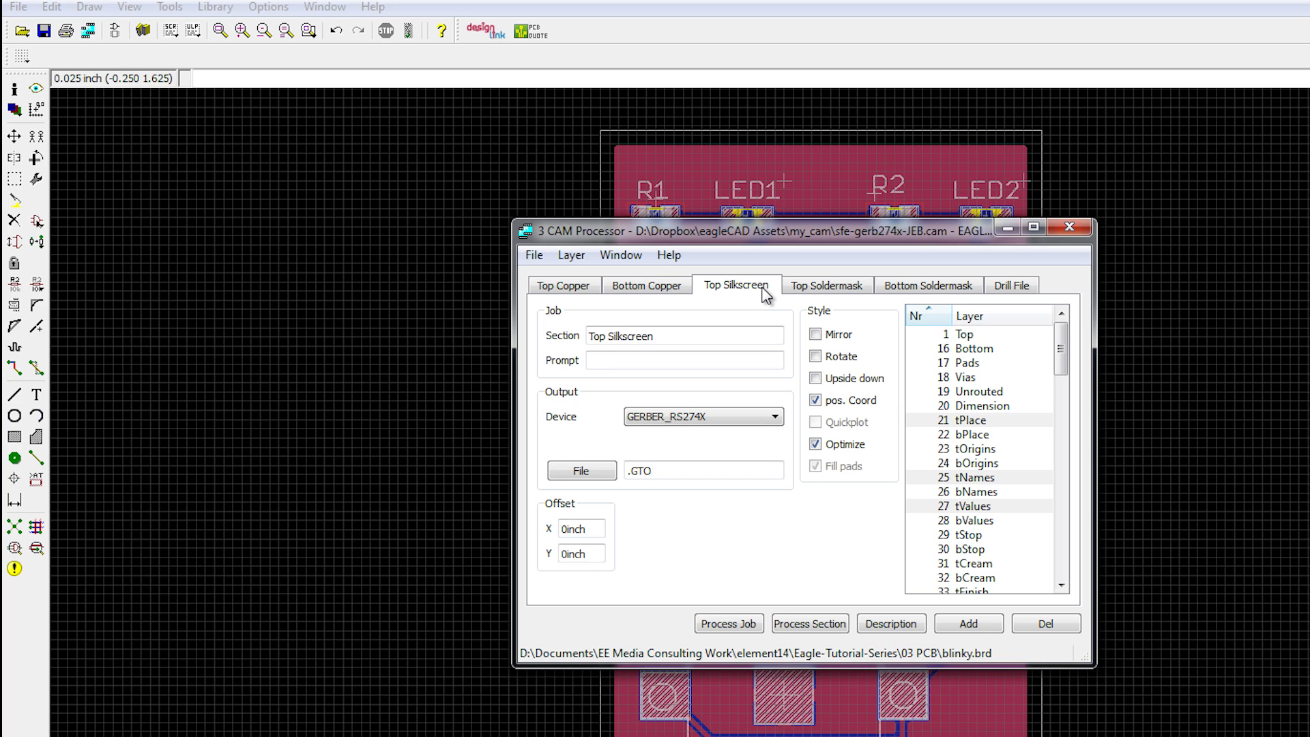
left_click(842, 291)
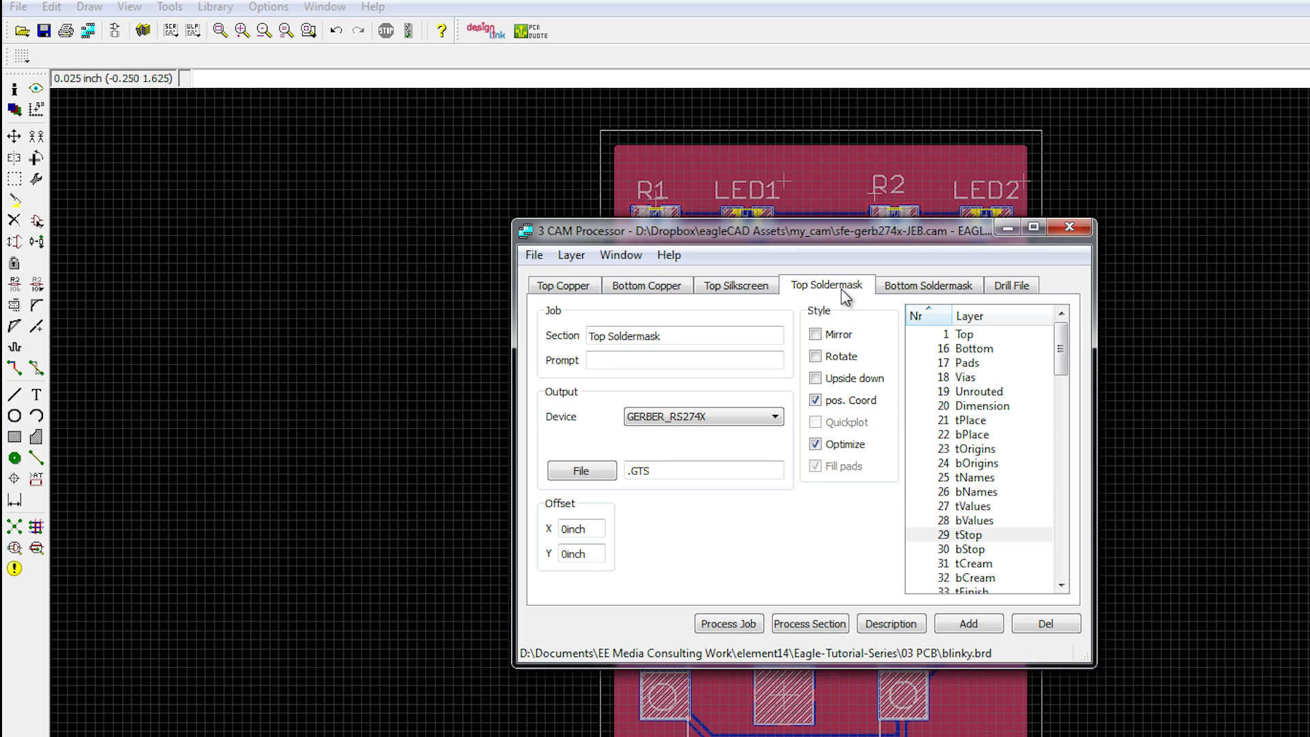
left_click(954, 290)
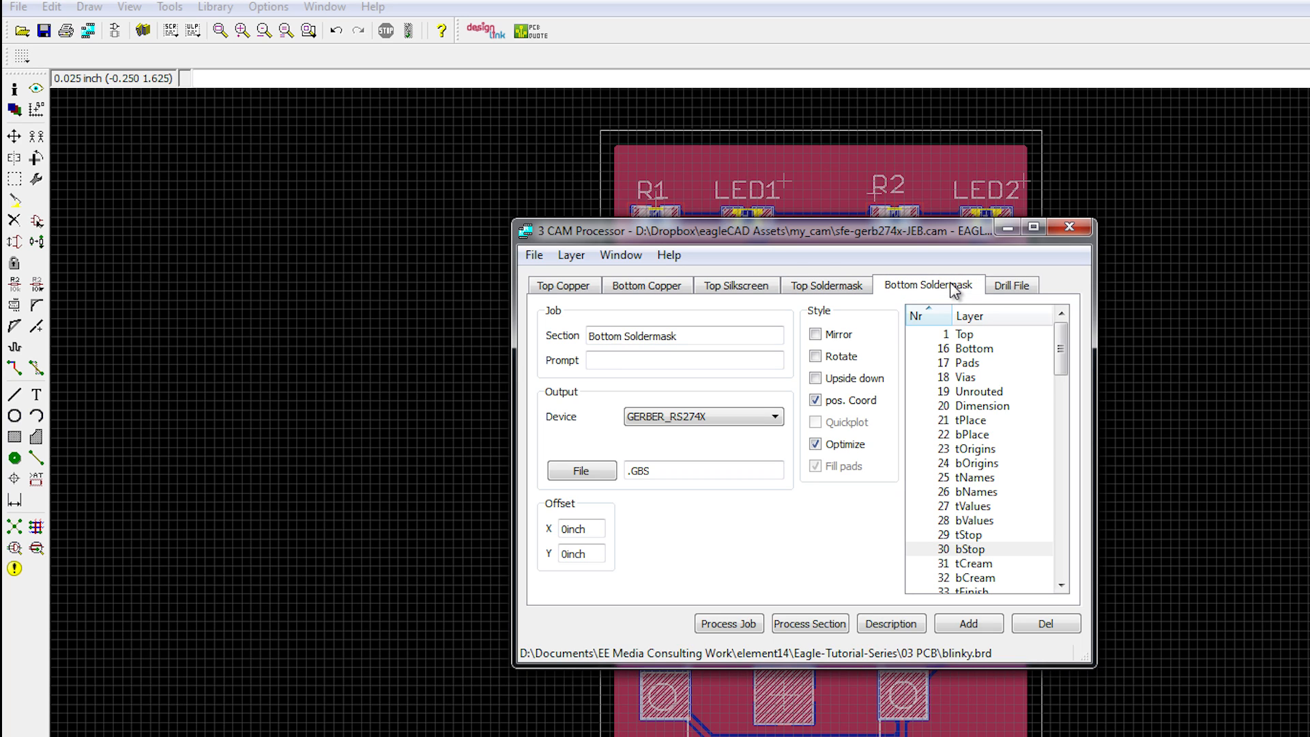
left_click(1017, 290)
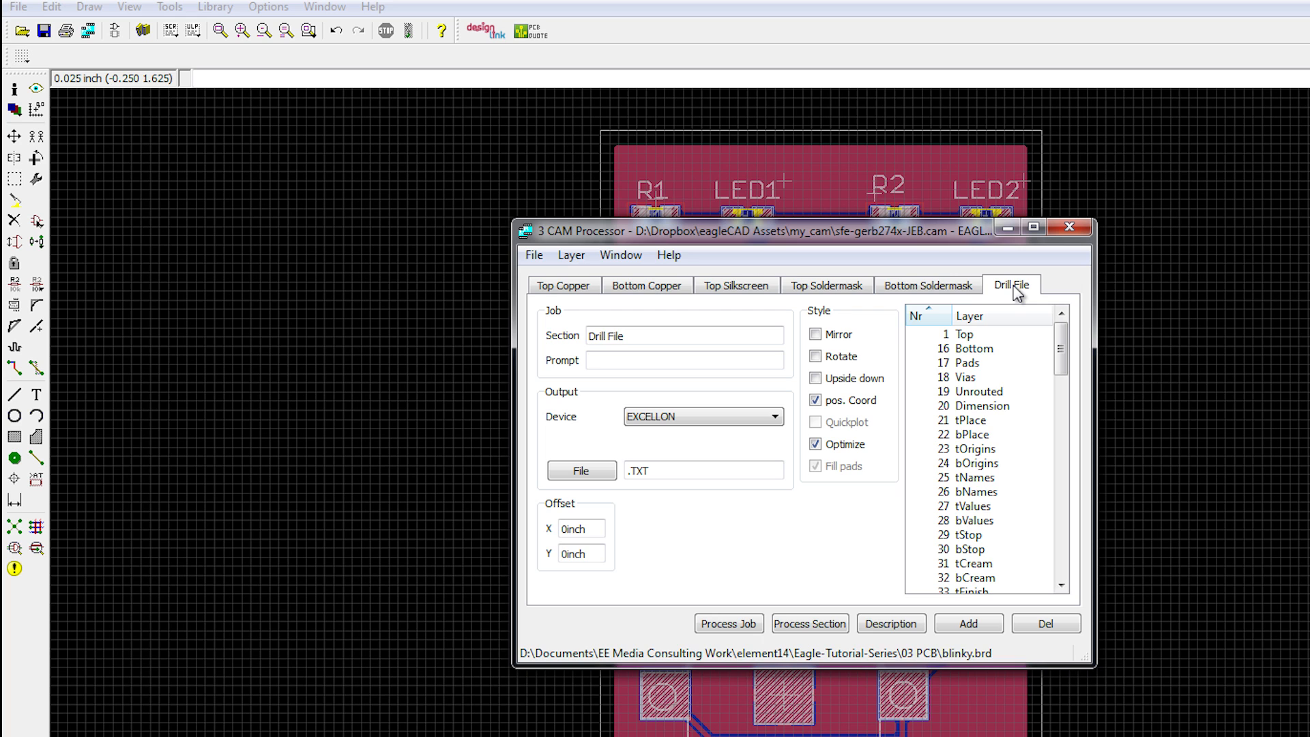
left_click_drag(985, 235, 1288, 231)
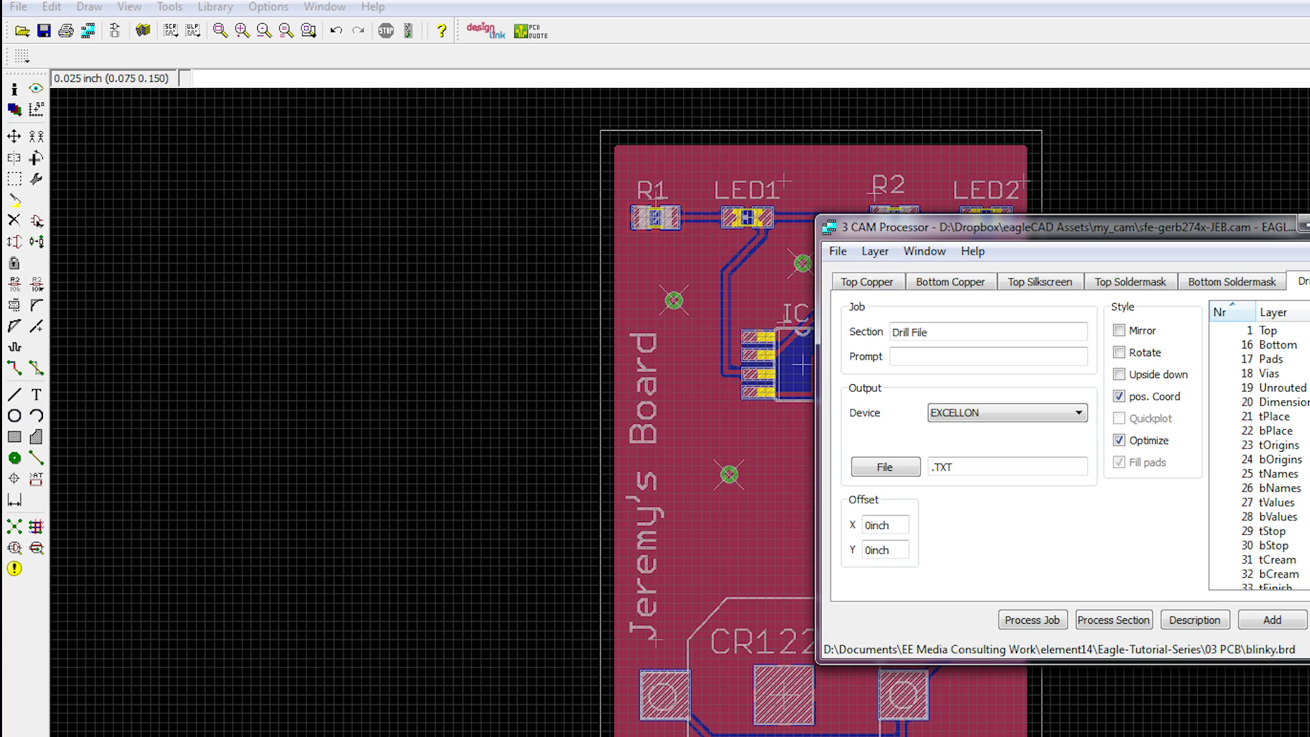
left_click_drag(1092, 223, 847, 235)
Step: Recheck each section's layers and format from Top Copper to Drill File, then process the job
left_click(623, 292)
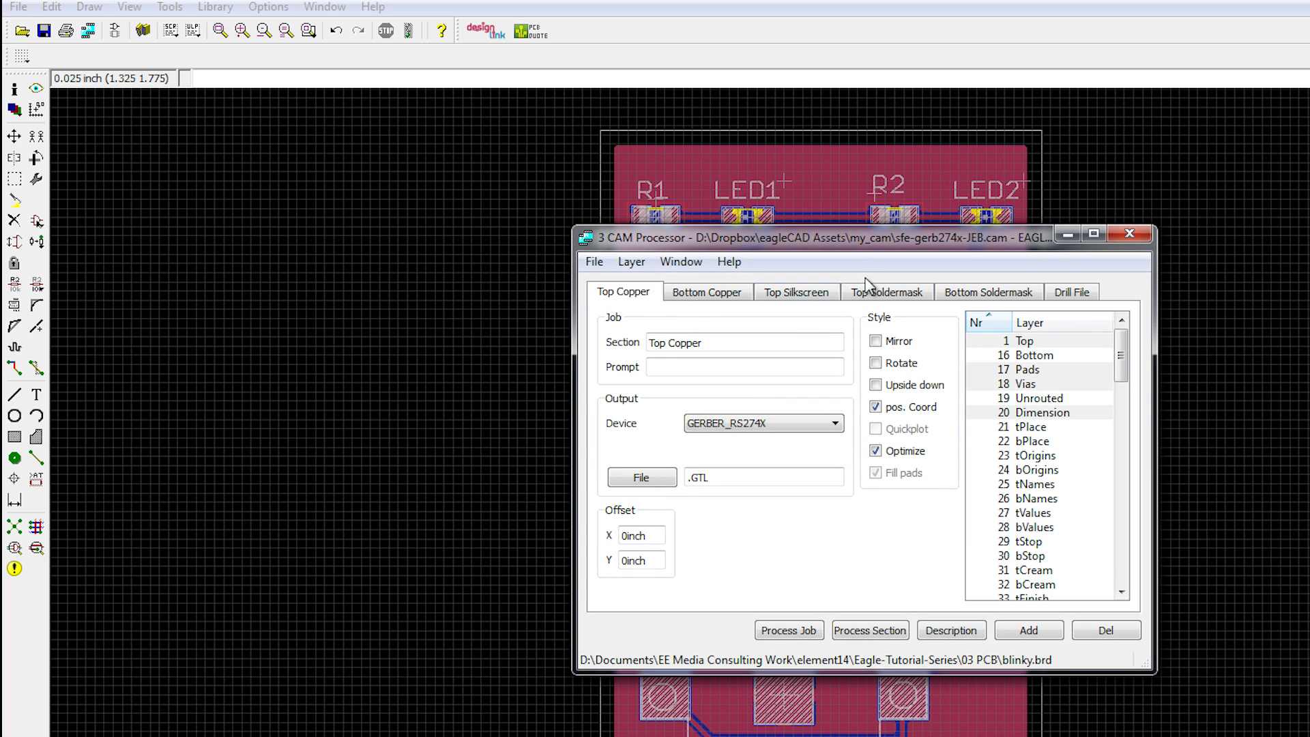
left_click_drag(1121, 336, 1121, 324)
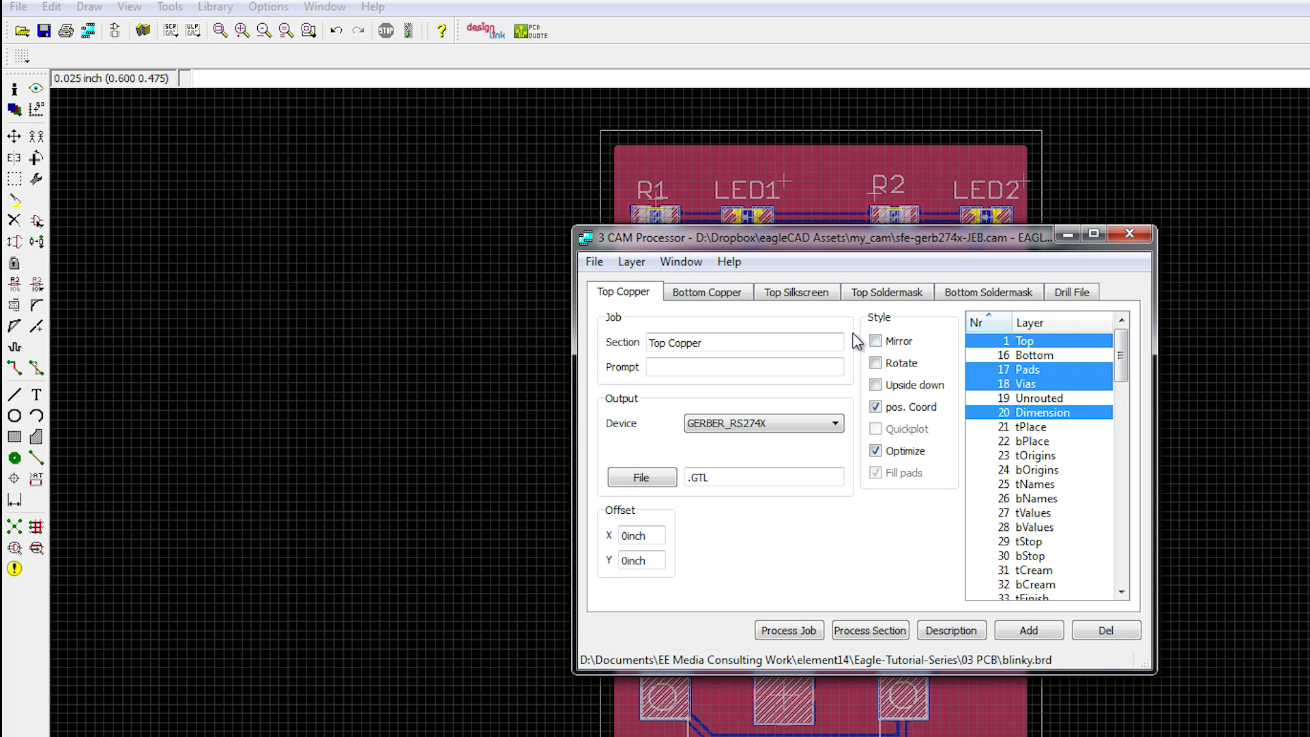
left_click(757, 428)
left_click(758, 428)
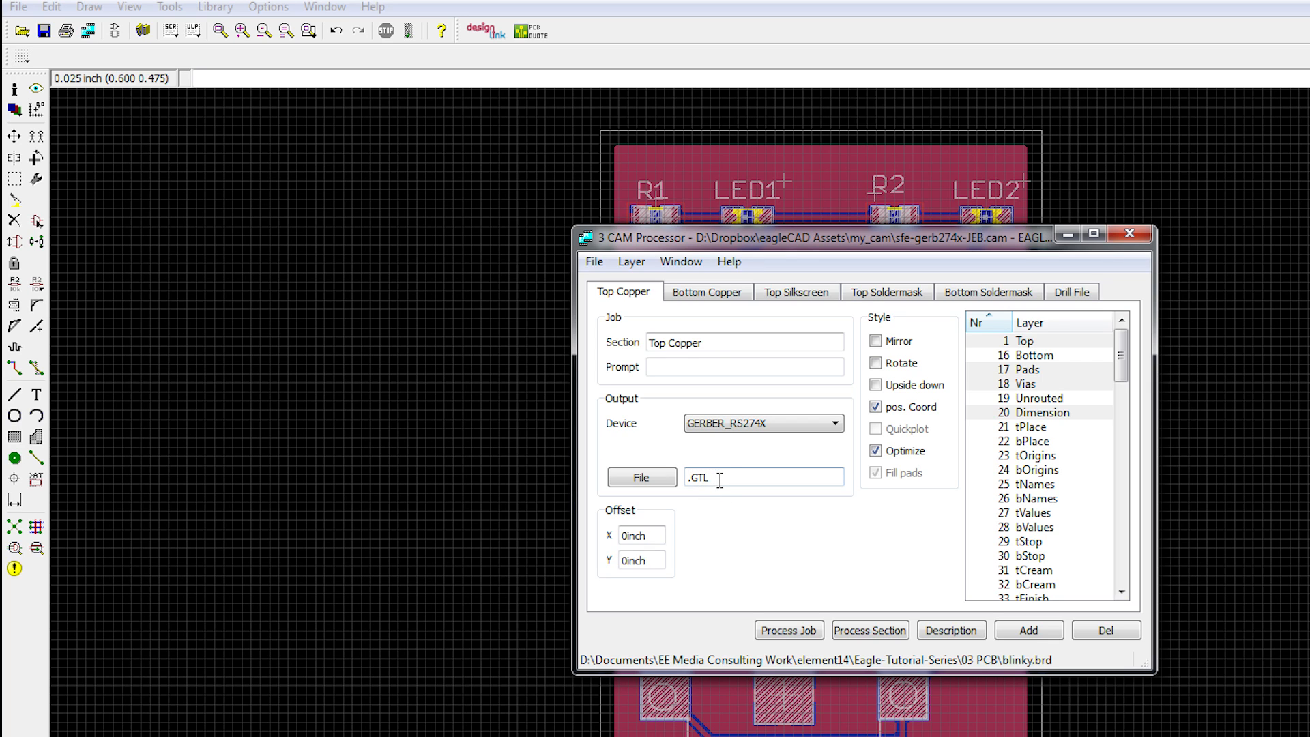
left_click(715, 300)
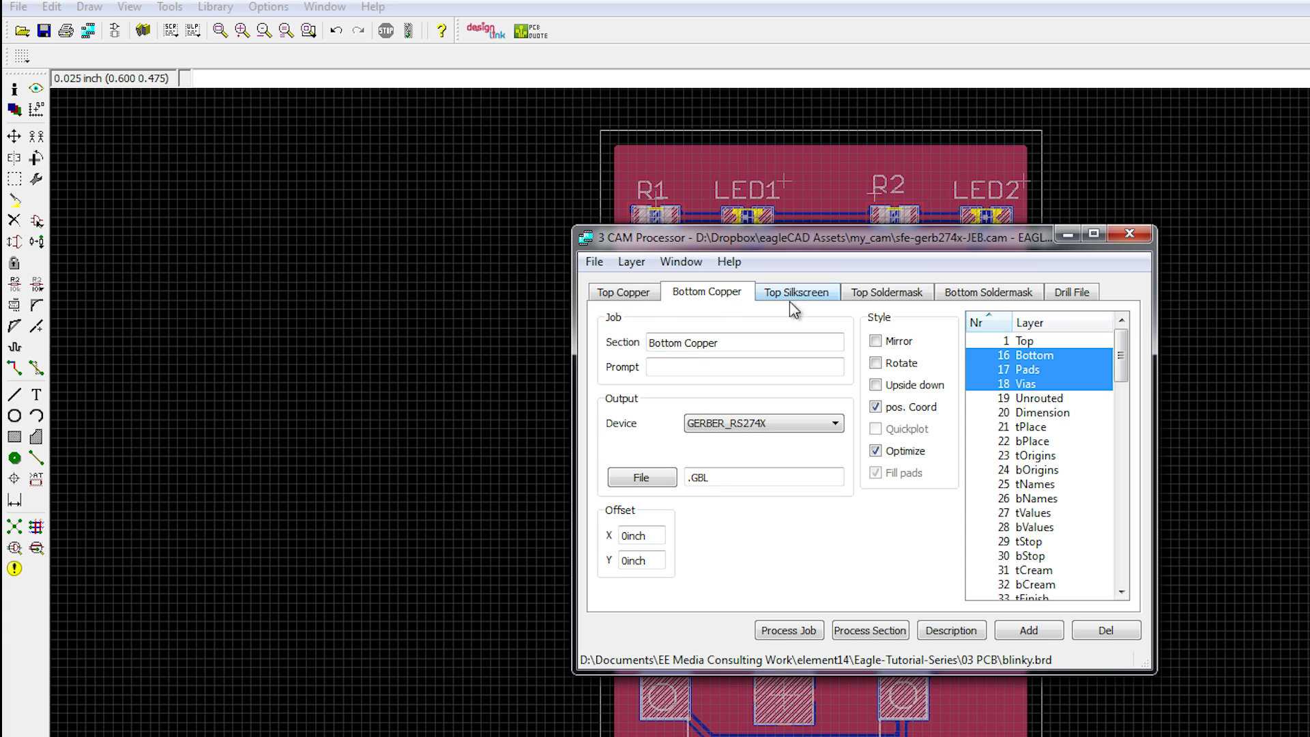
left_click(815, 299)
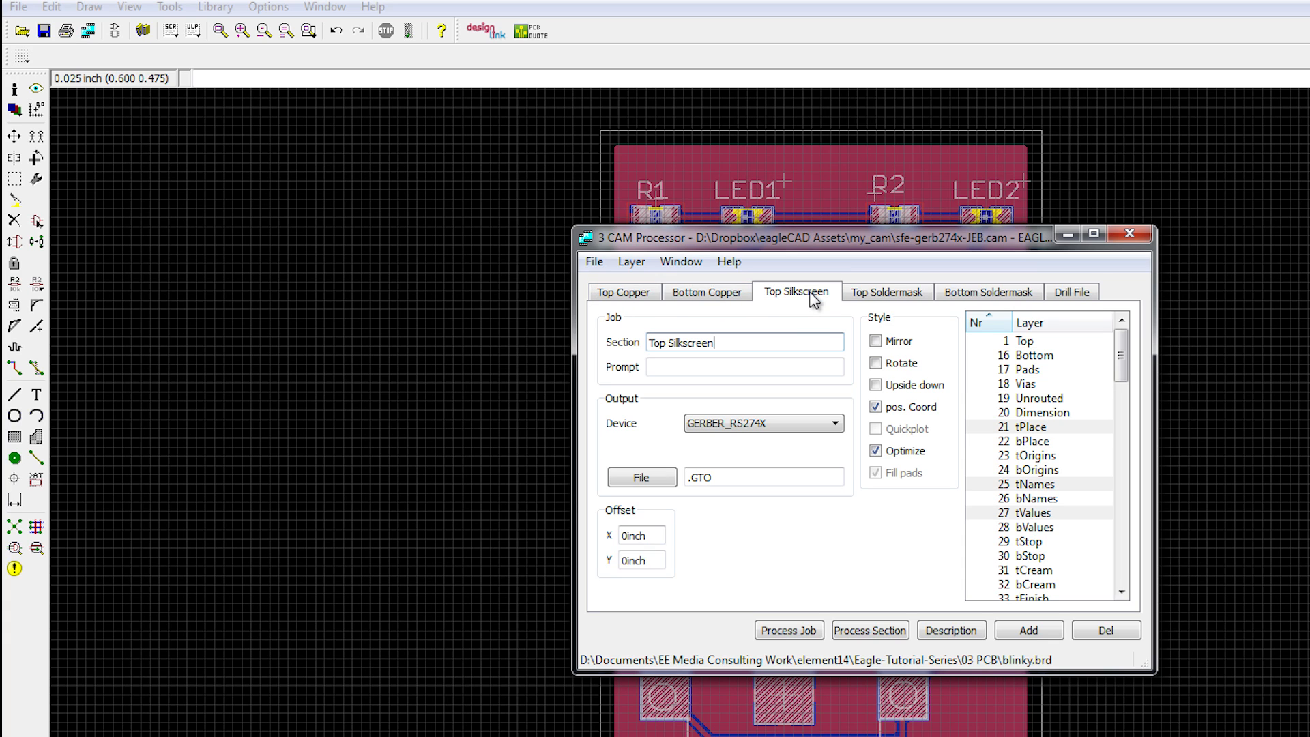
left_click(1121, 346)
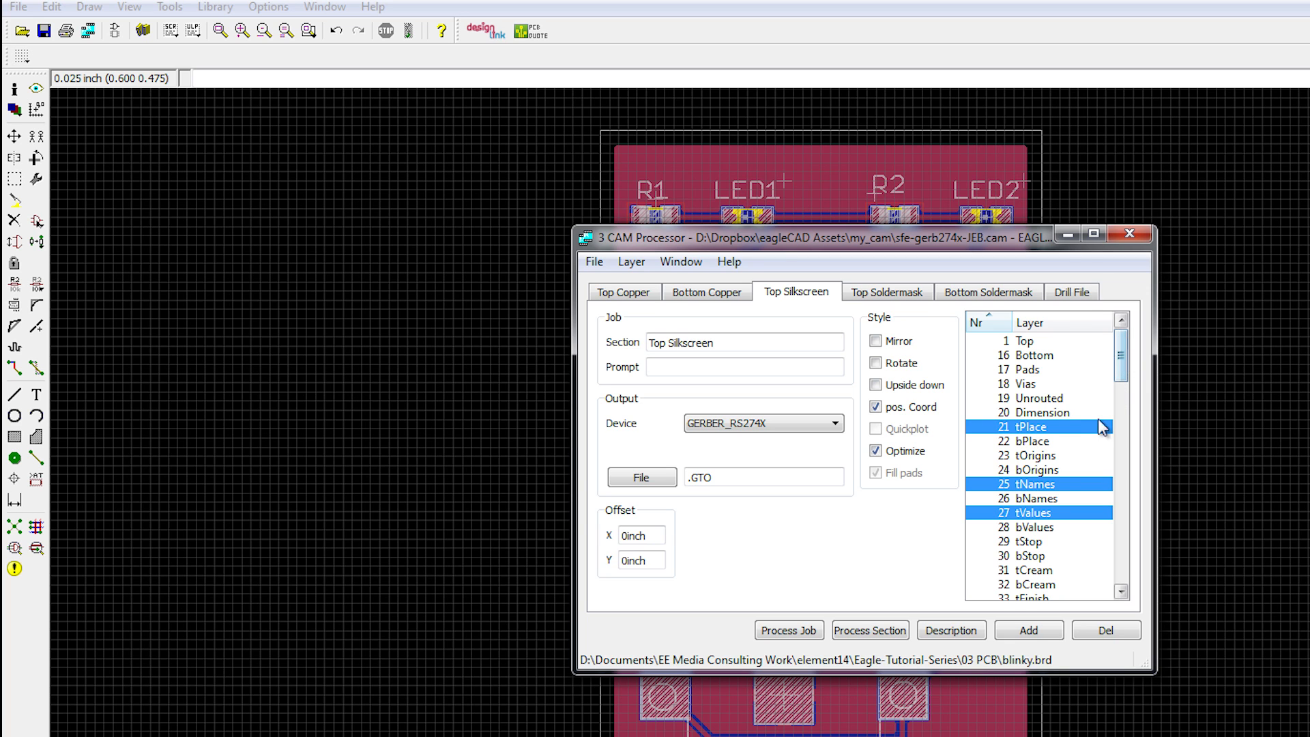
left_click_drag(1000, 240, 1309, 272)
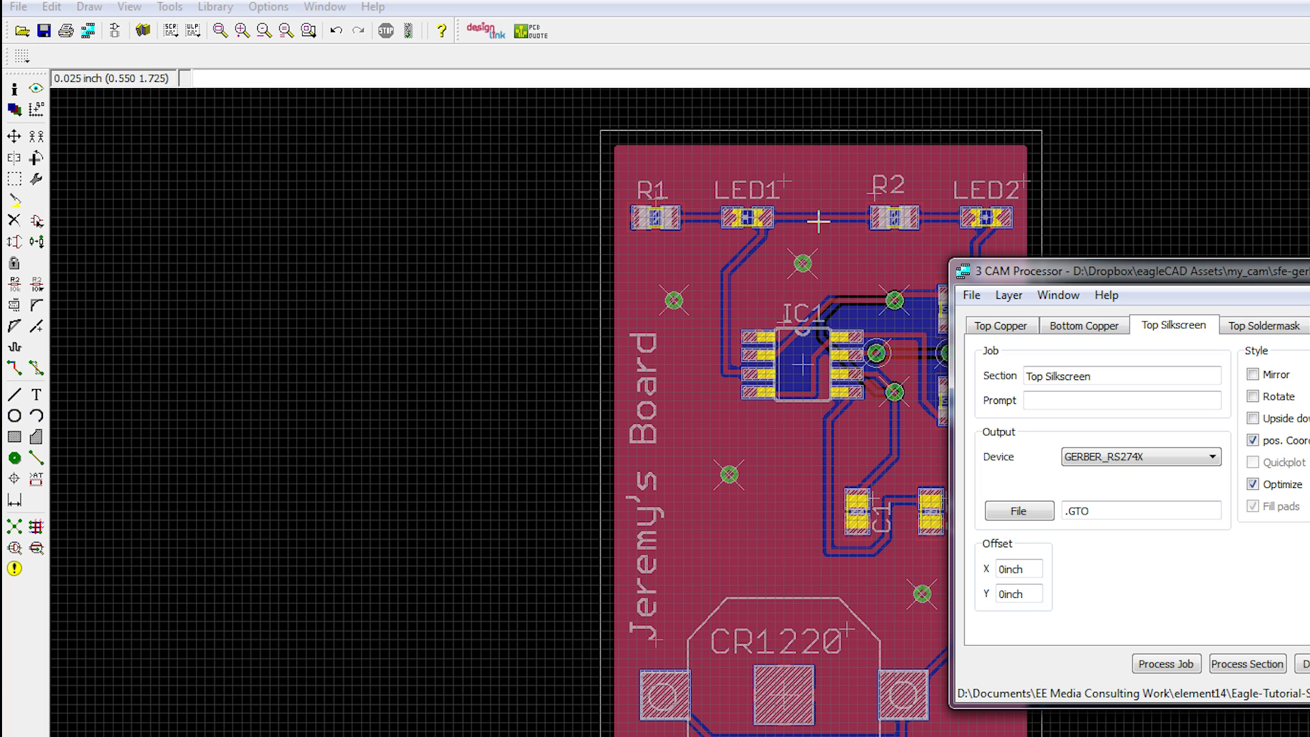
left_click_drag(1248, 273, 1008, 271)
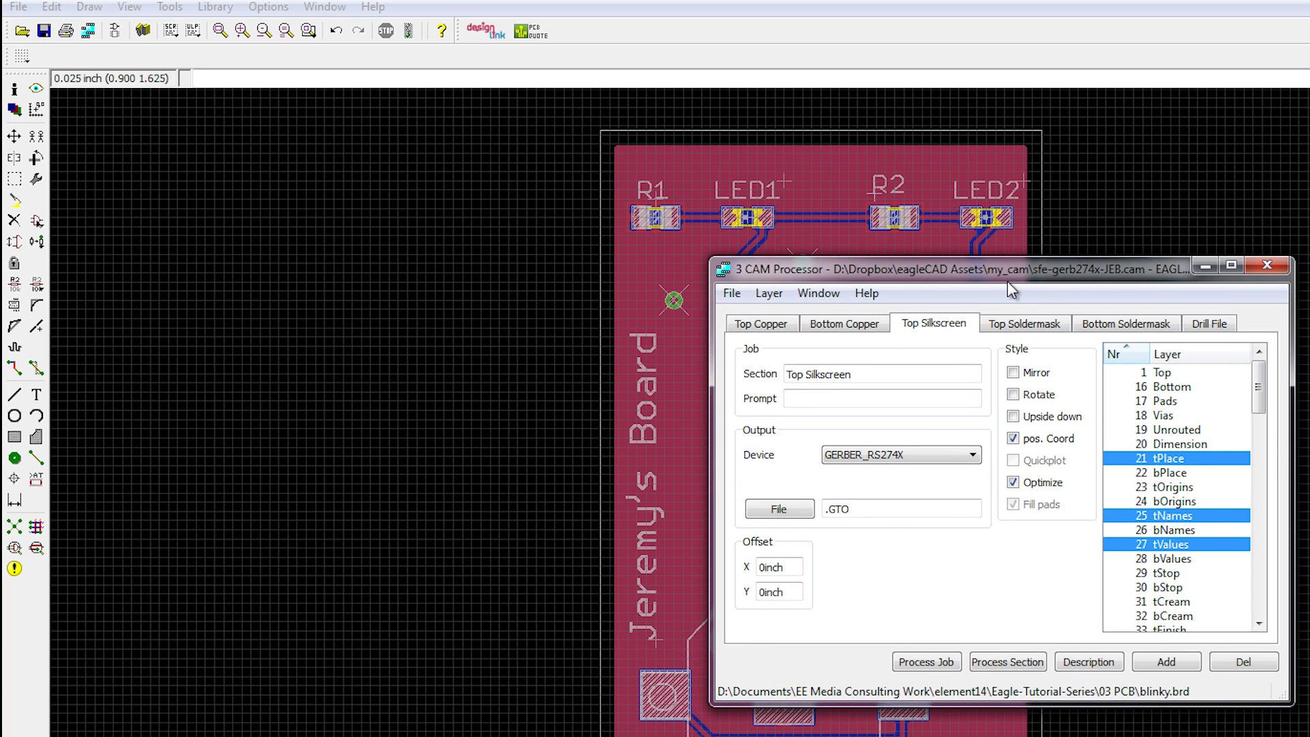
left_click(1014, 326)
mouse_move(1260, 386)
left_mouse_down()
mouse_move(1263, 584)
mouse_move(1266, 372)
left_mouse_up()
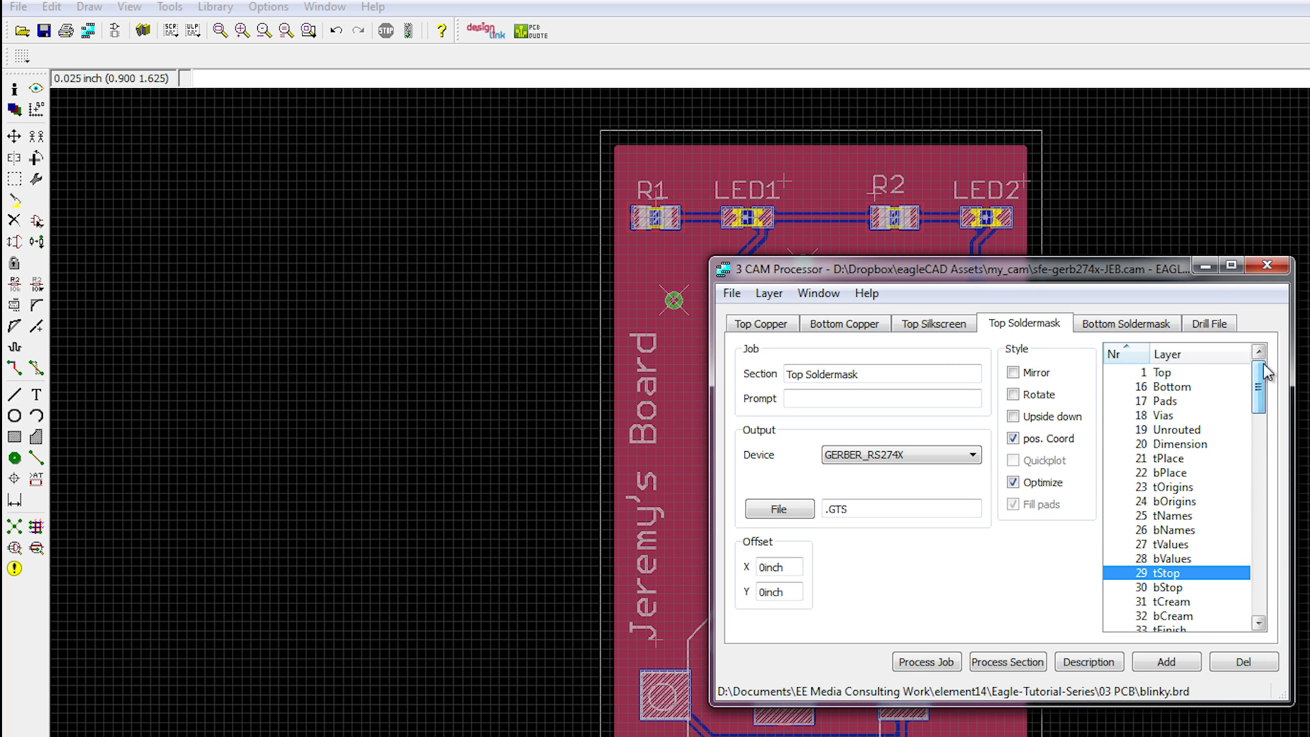
left_click(1089, 328)
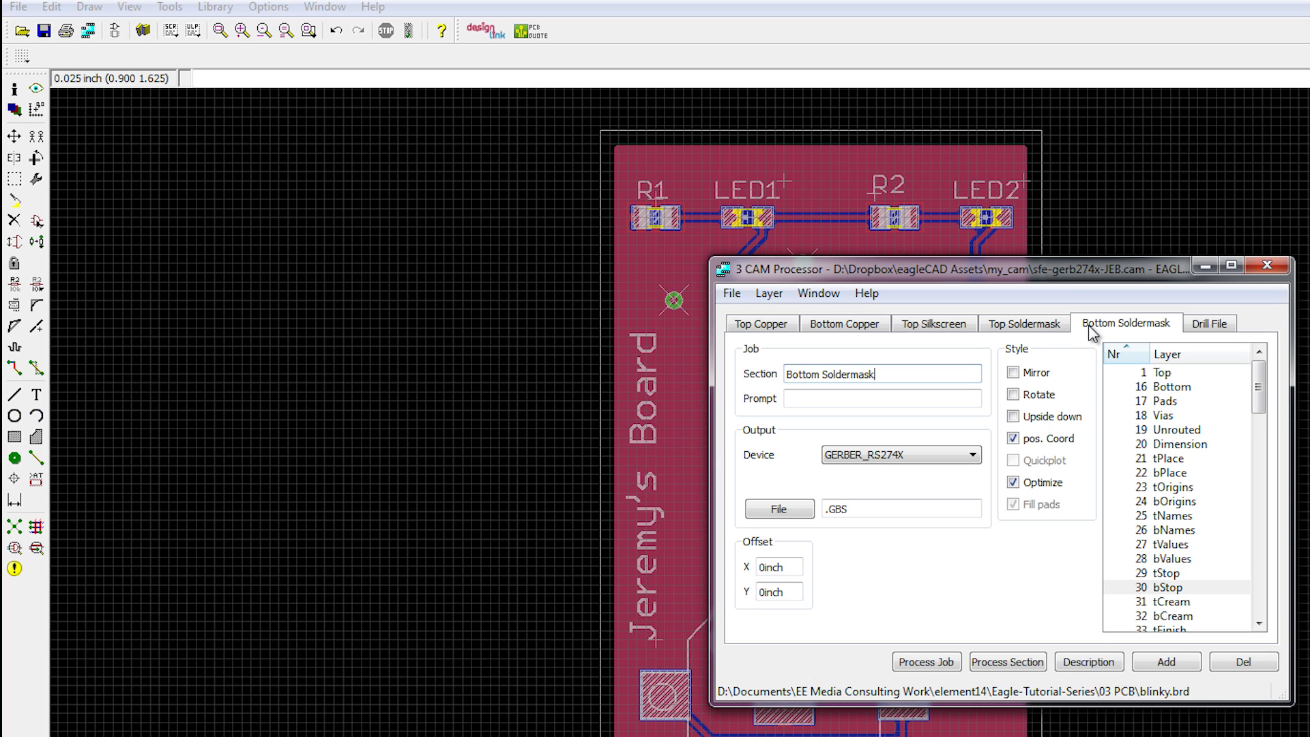
left_click_drag(1259, 378, 1267, 437)
left_click(1222, 323)
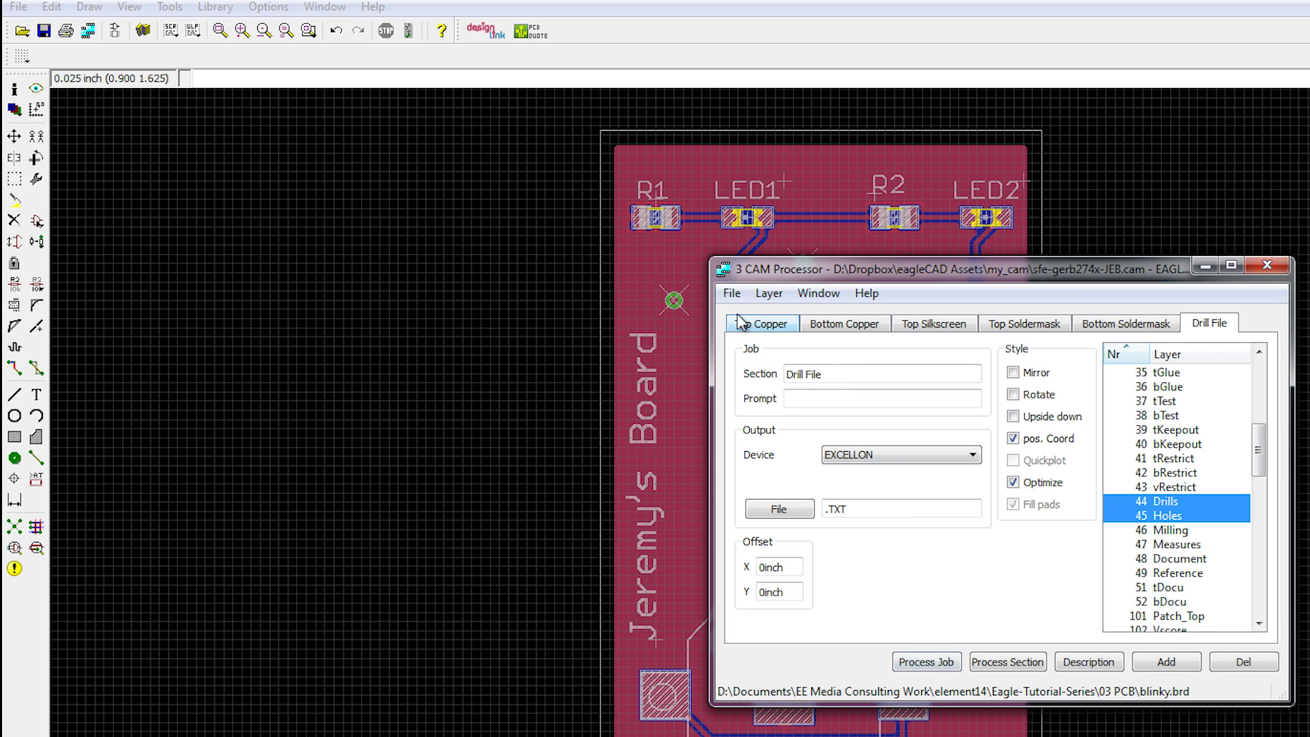
left_click(925, 661)
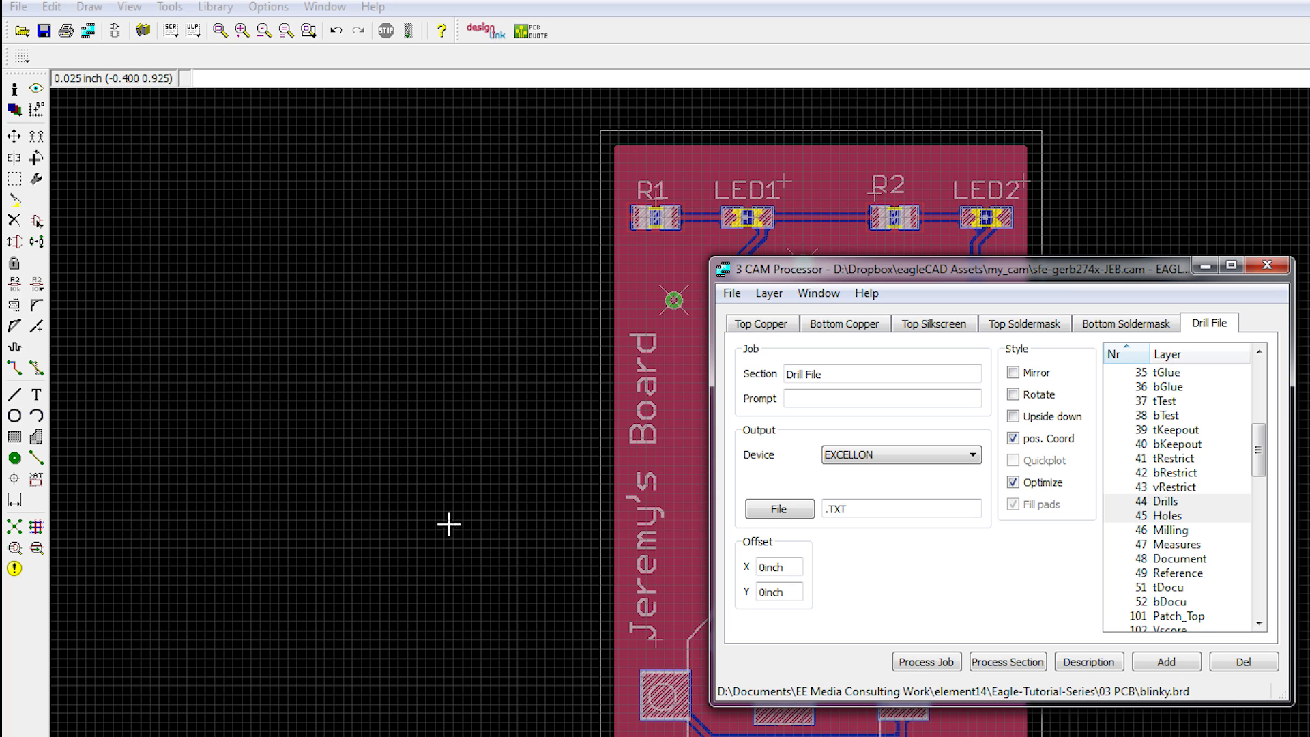
left_click(213, 736)
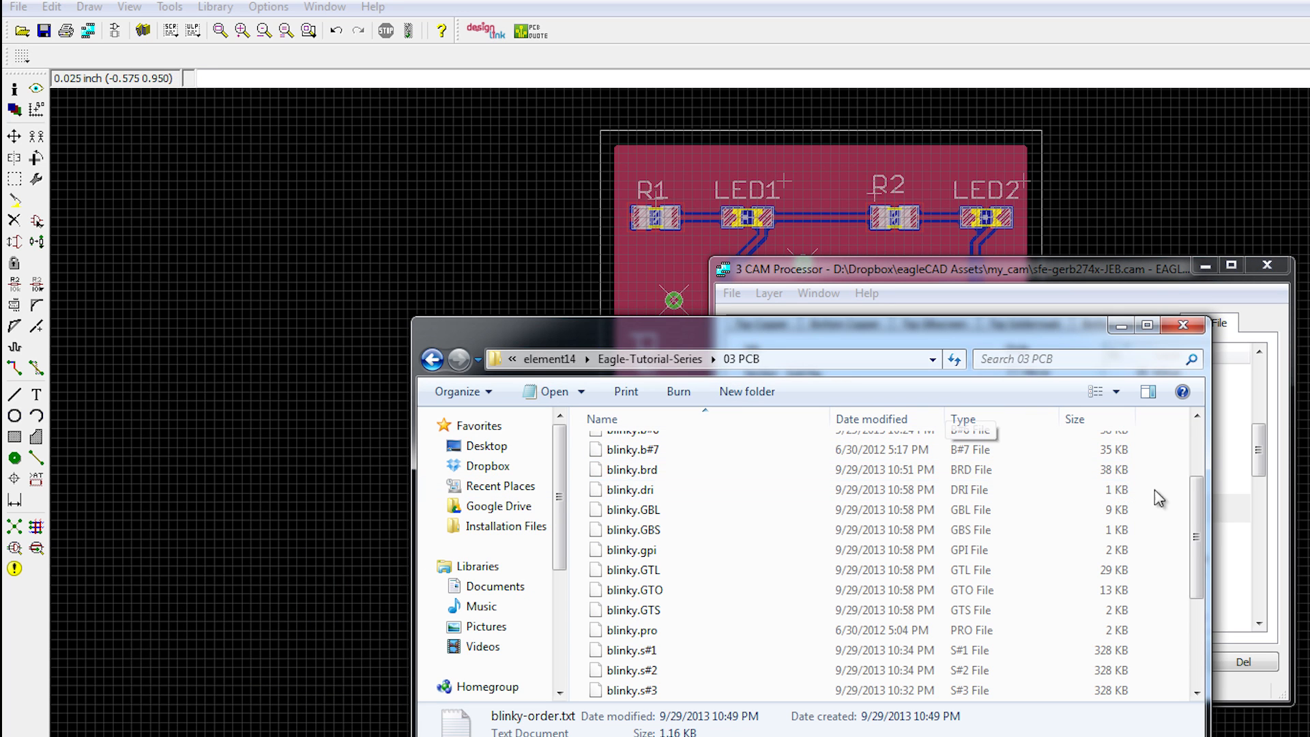
Step: Select the six blinky files: .GBL, .GBS, .GTL, .GTO, .GTS and .TXT
left_click(1148, 327)
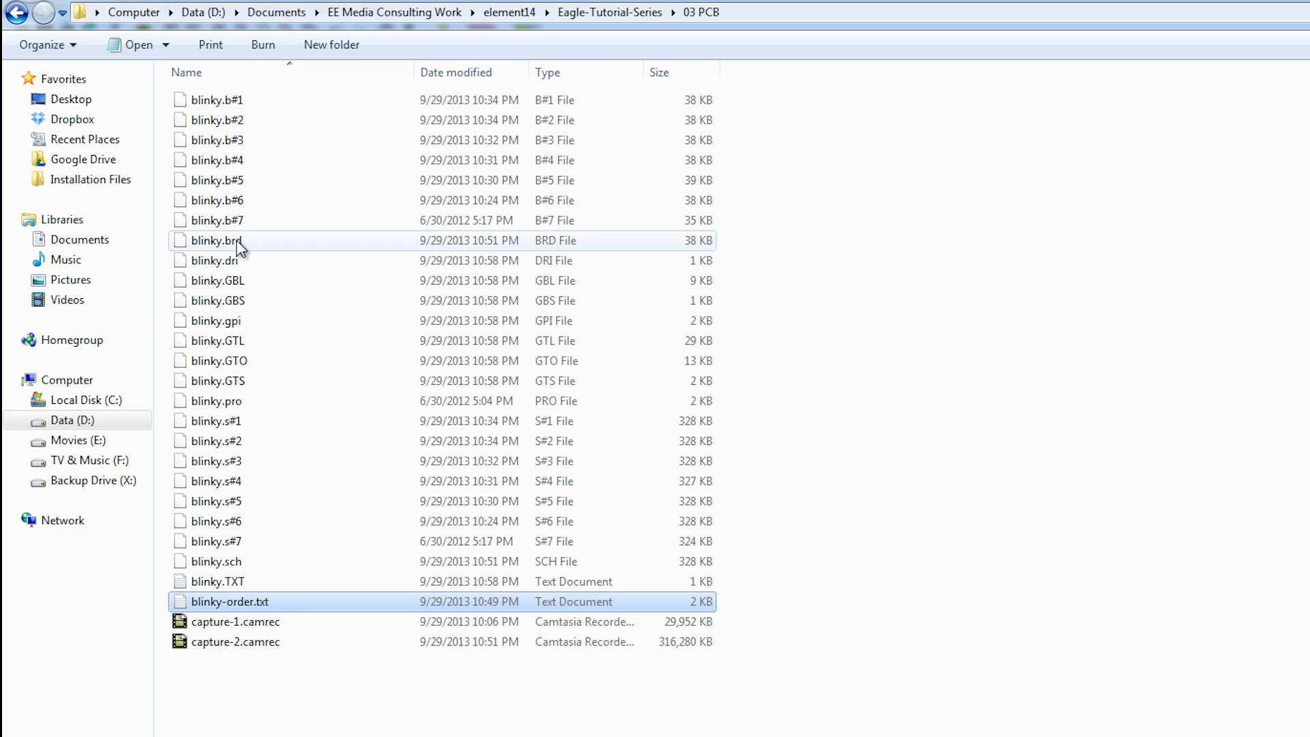
left_click(257, 281)
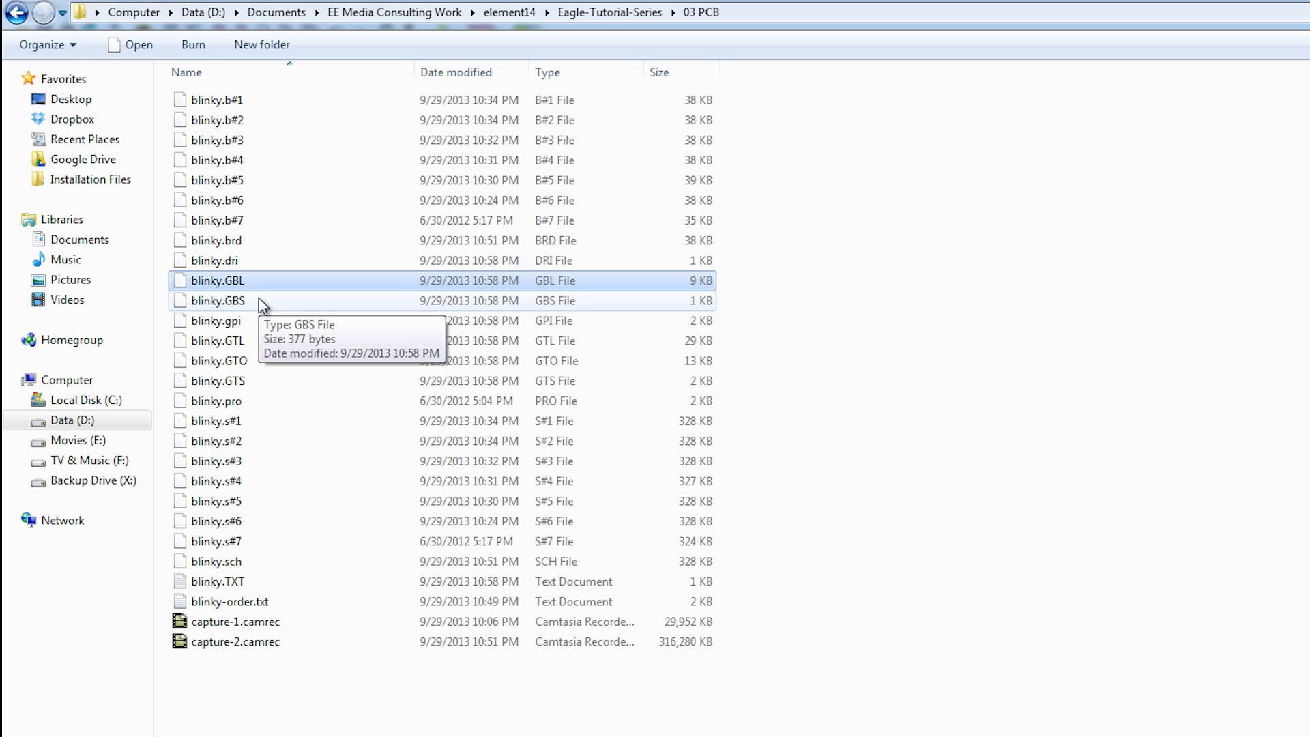
left_click(252, 301, "ctrl")
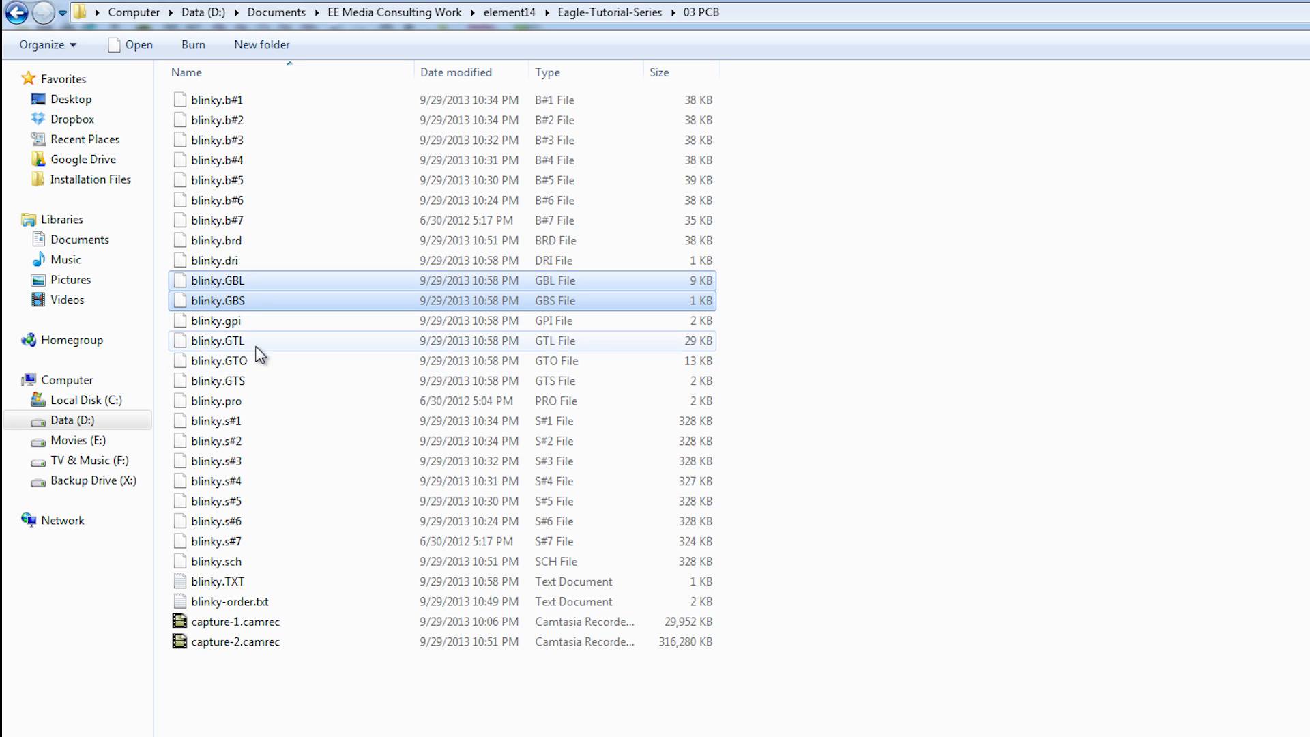
left_click(255, 346, "ctrl")
left_click(255, 361, "ctrl")
left_click(250, 380, "ctrl")
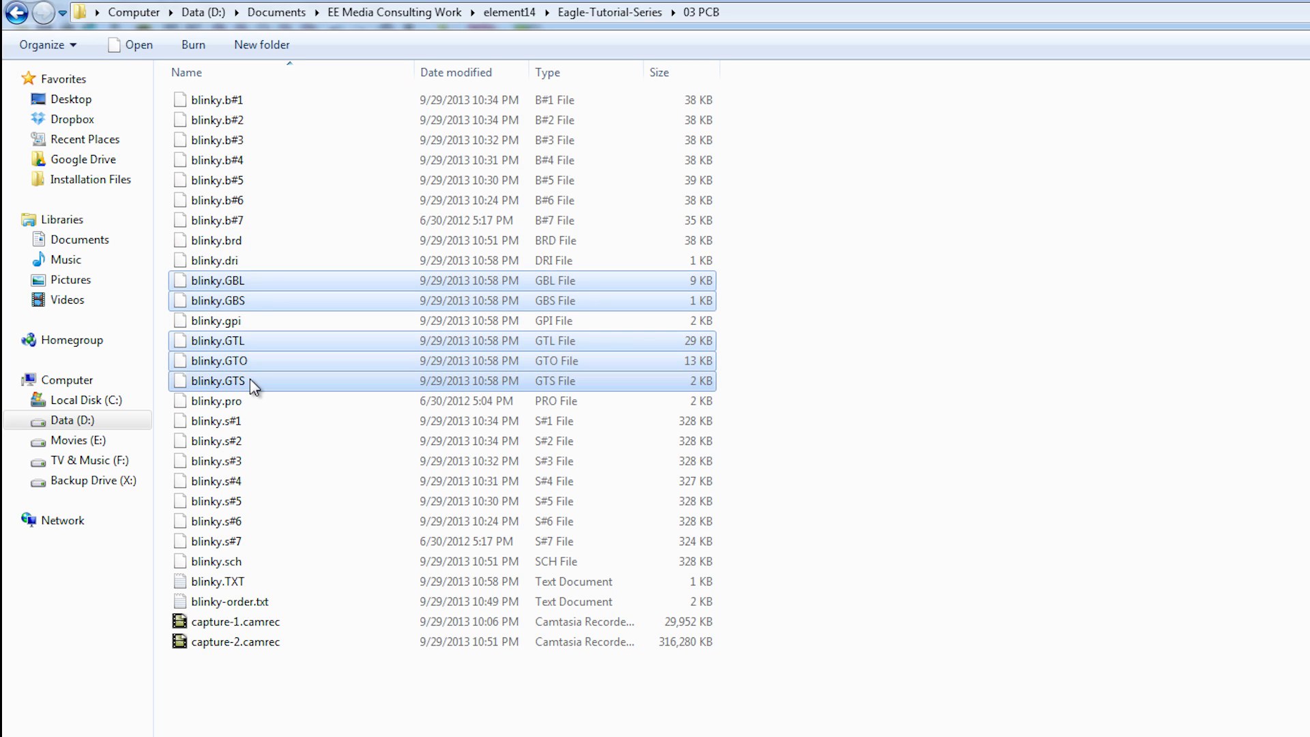
left_click(269, 581, "ctrl")
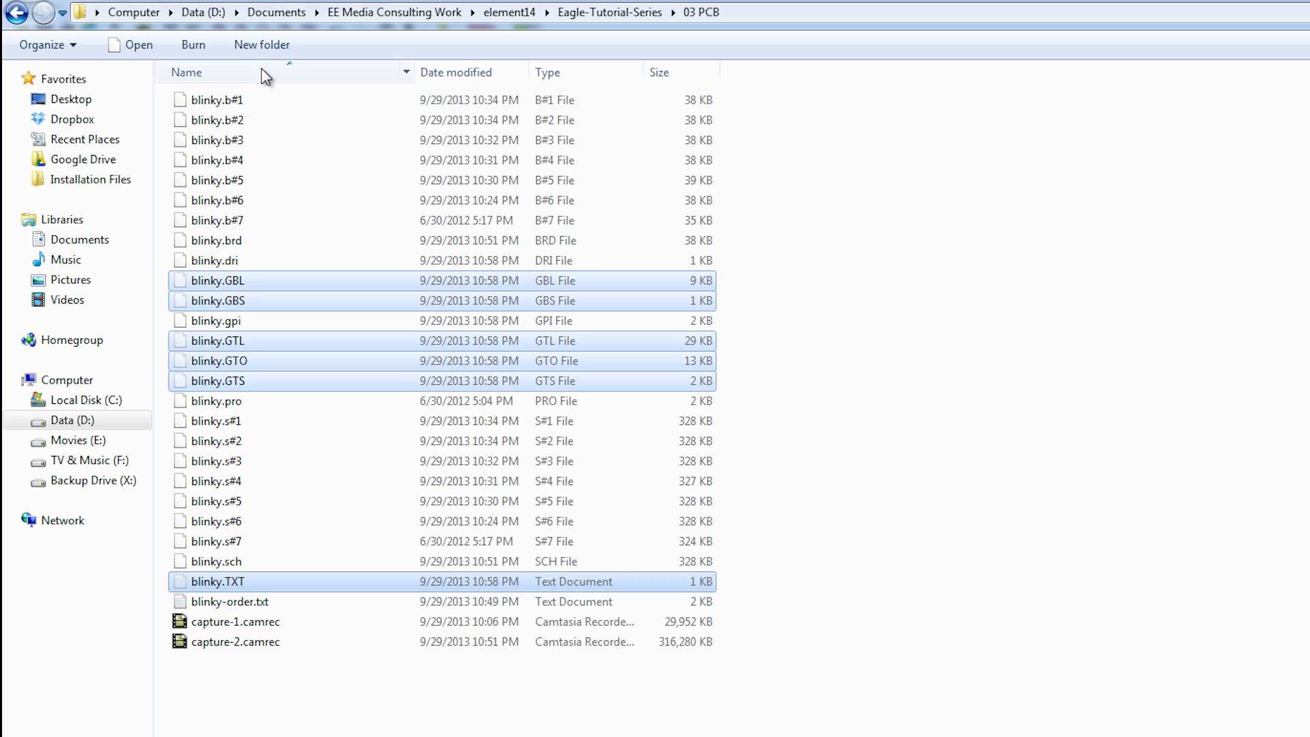
Step: Create a GERBERS folder and paste the six blinky files into it
left_click(262, 44)
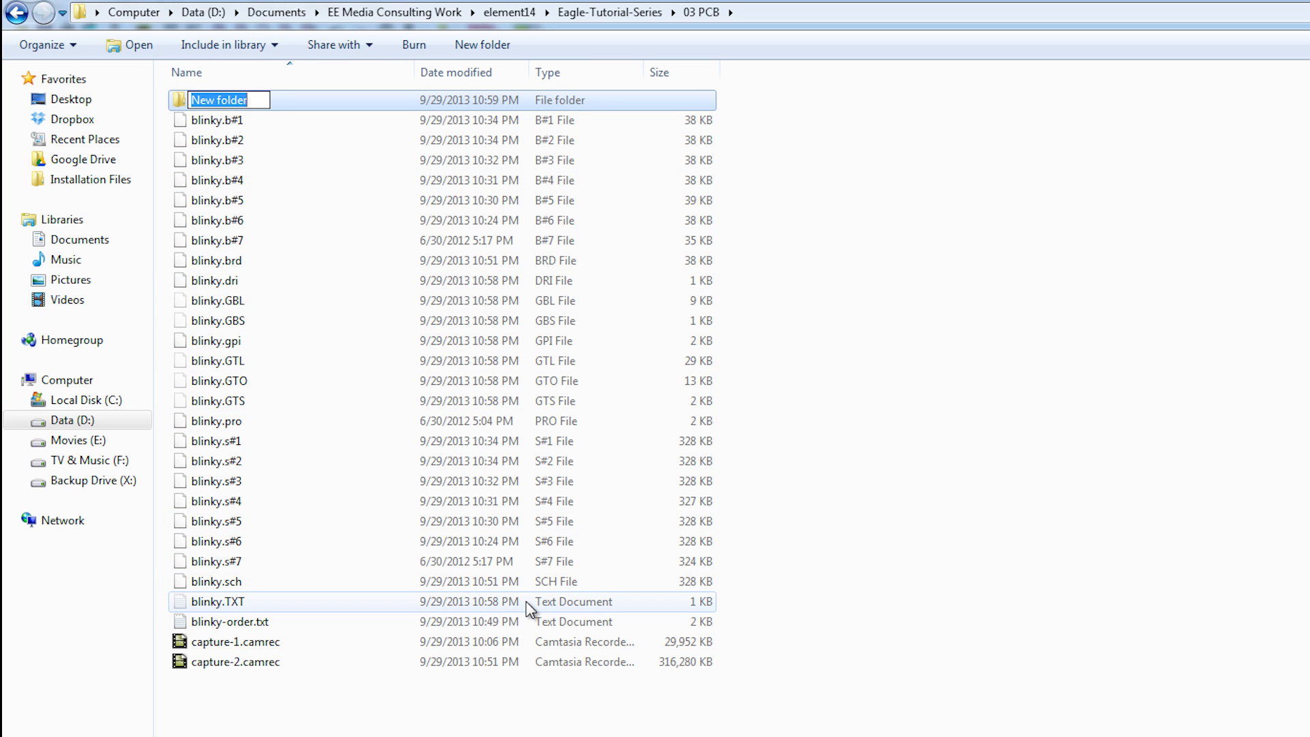
type("GERBERS")
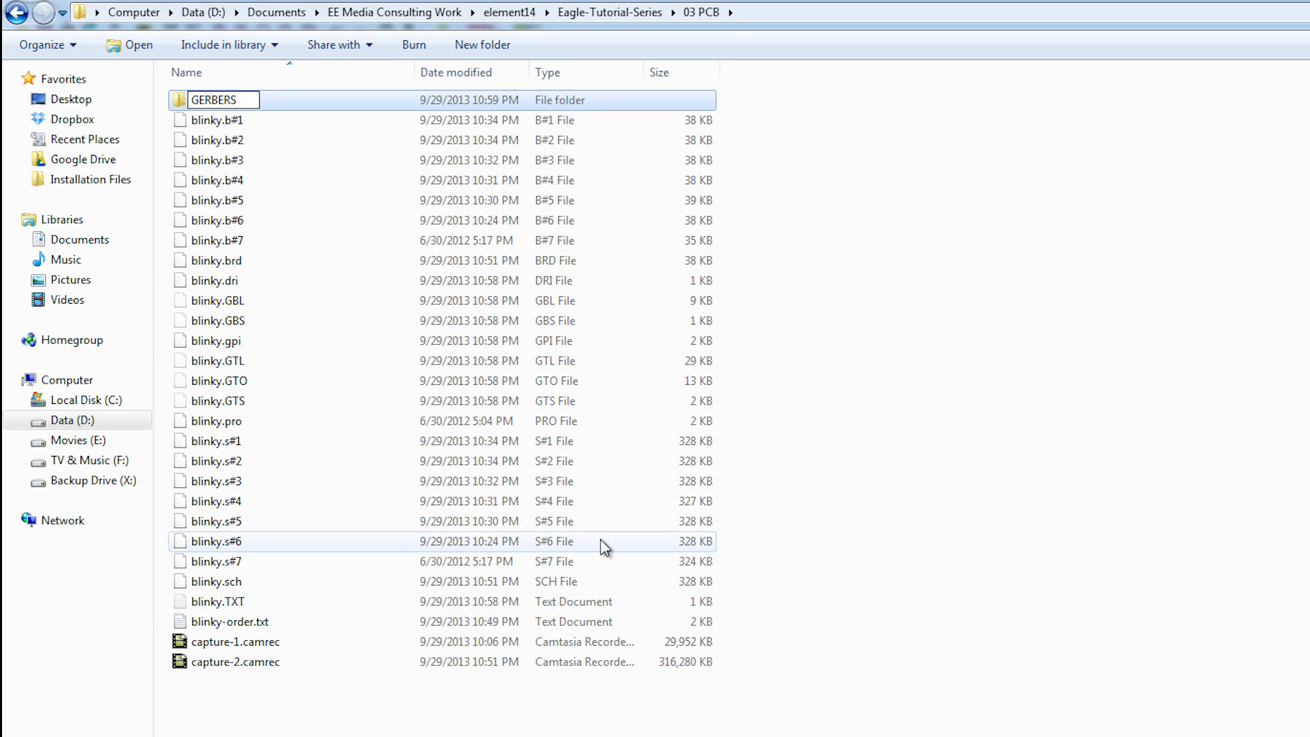
left_click(1010, 283)
double_click(192, 102)
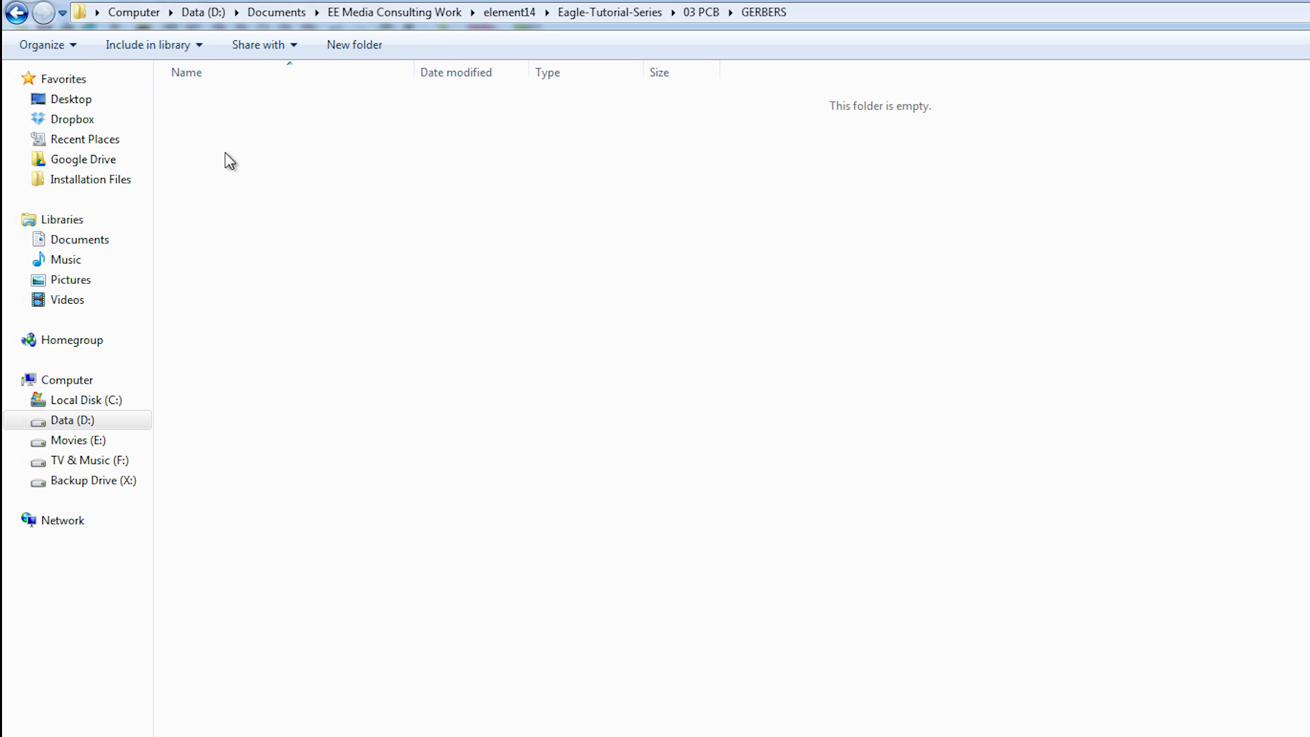
key("ctrl+v")
left_click(303, 277)
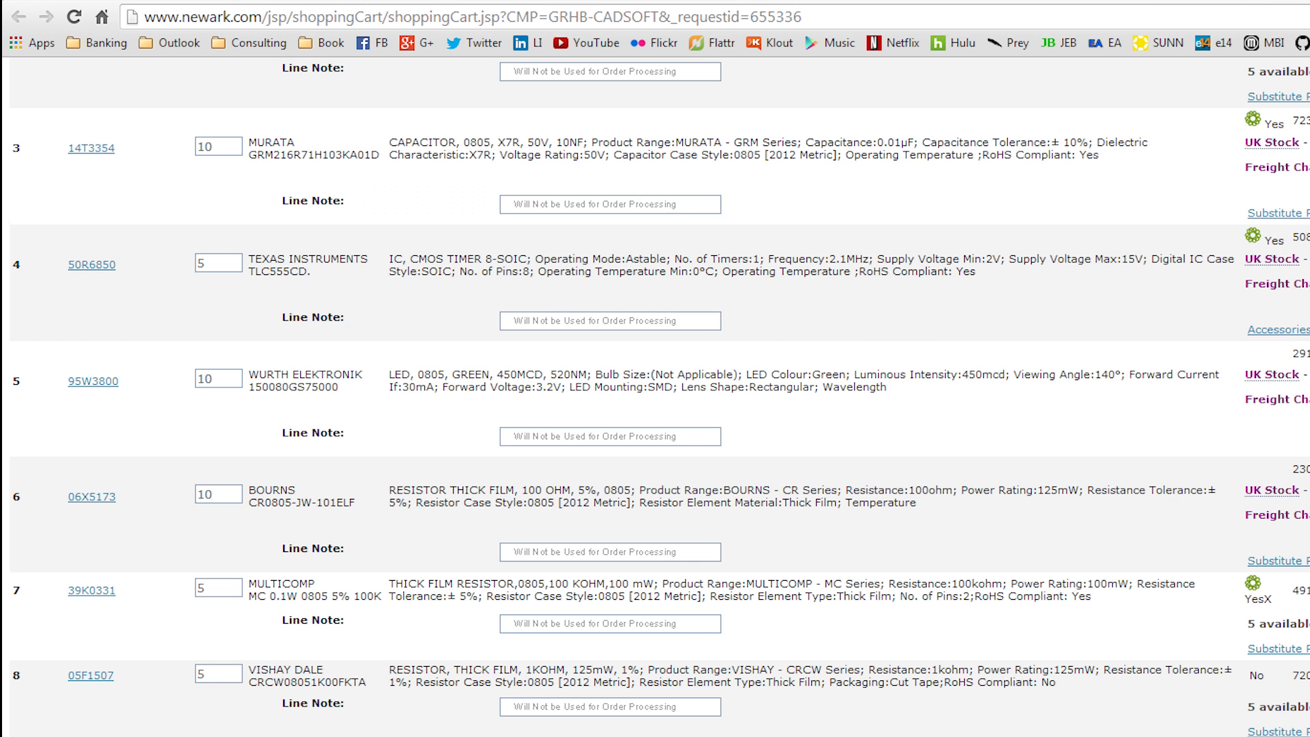
Step: Open a new Chrome tab and go to 4pcb.com
key("ctrl+t")
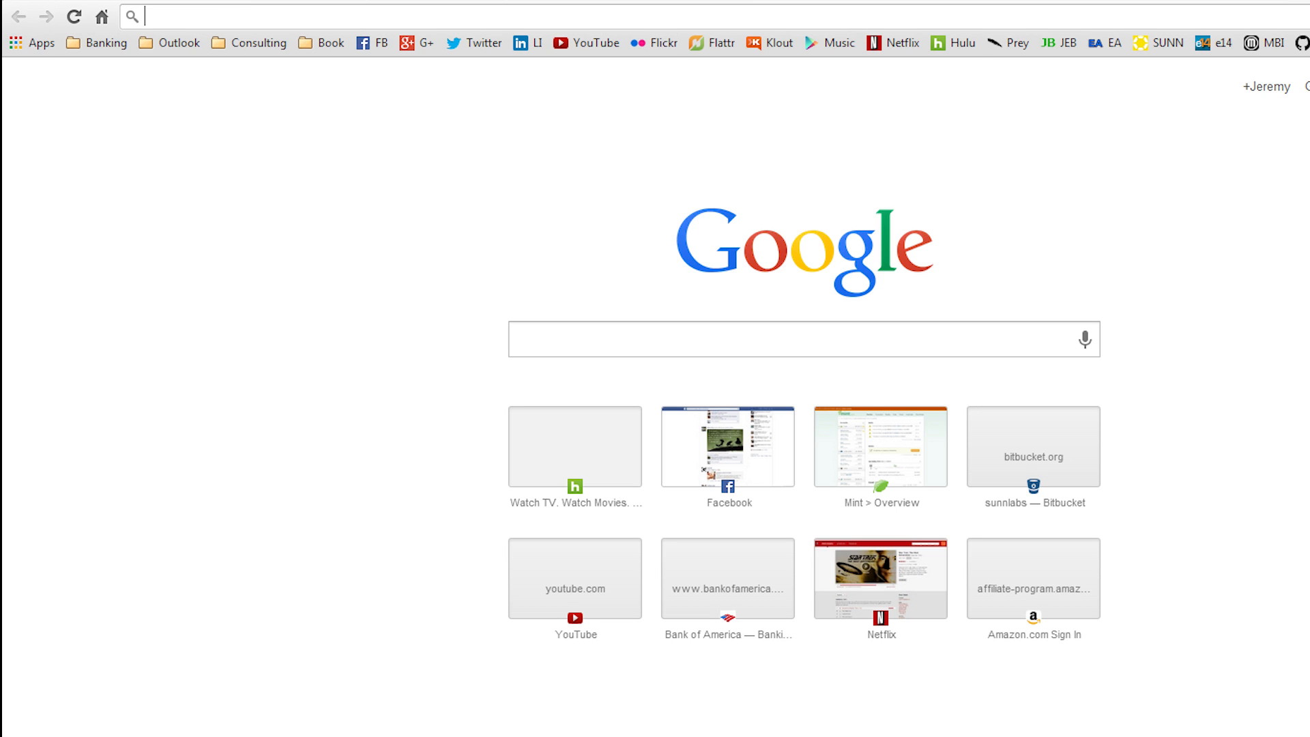
type("4pcb.com")
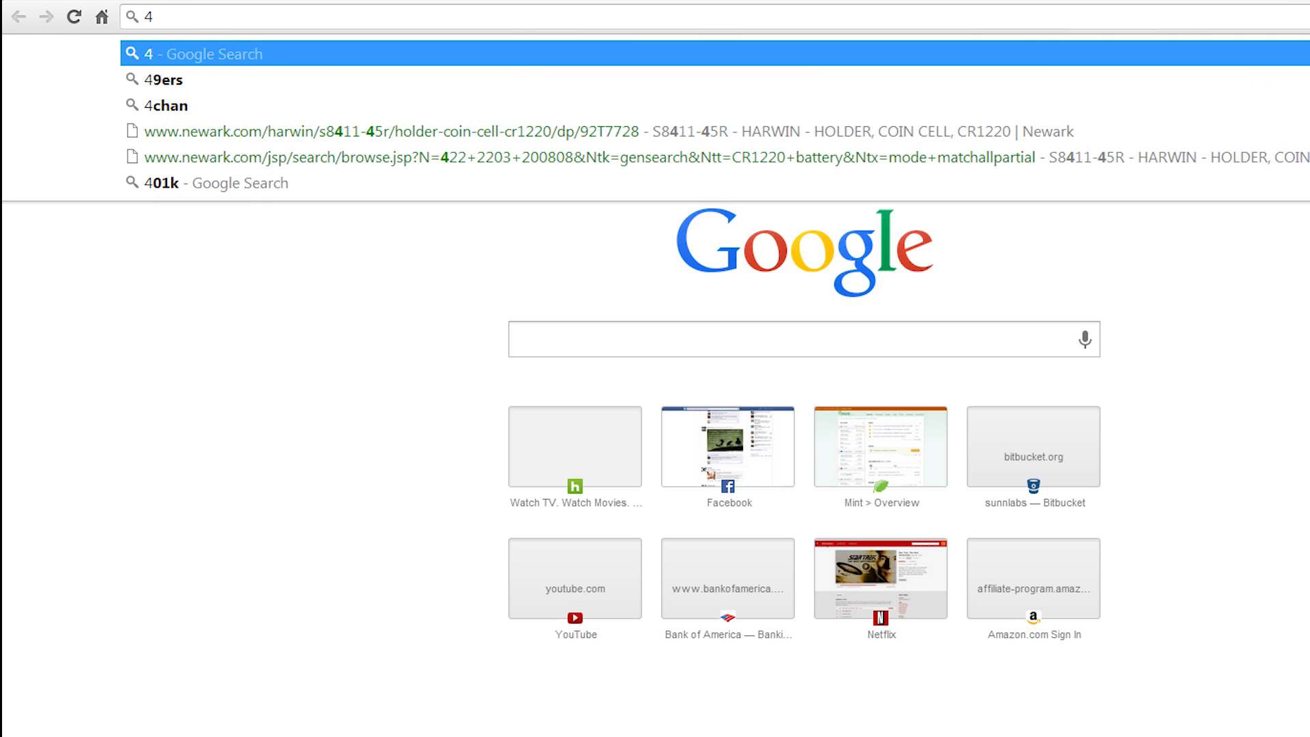
key("Return")
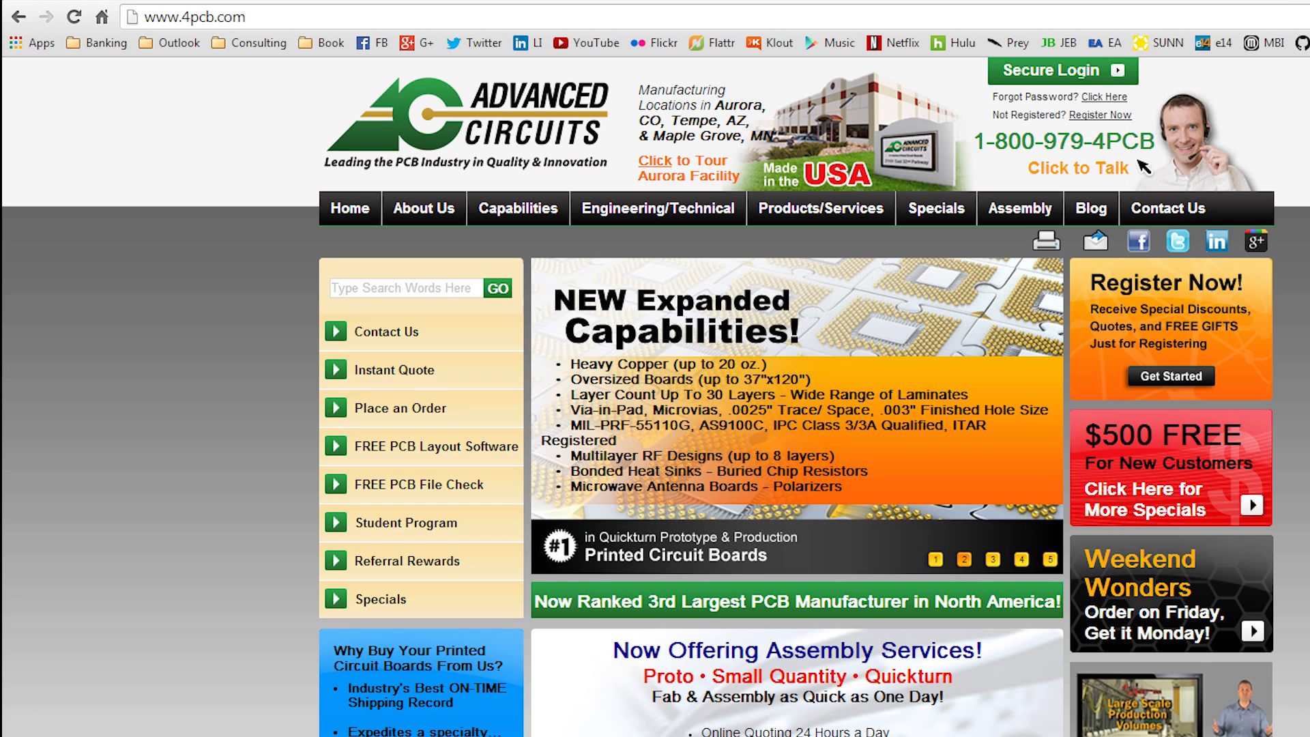
Step: Go to the FreeDFM upload page and enter the results e-mail address in both email fields
left_click(432, 498)
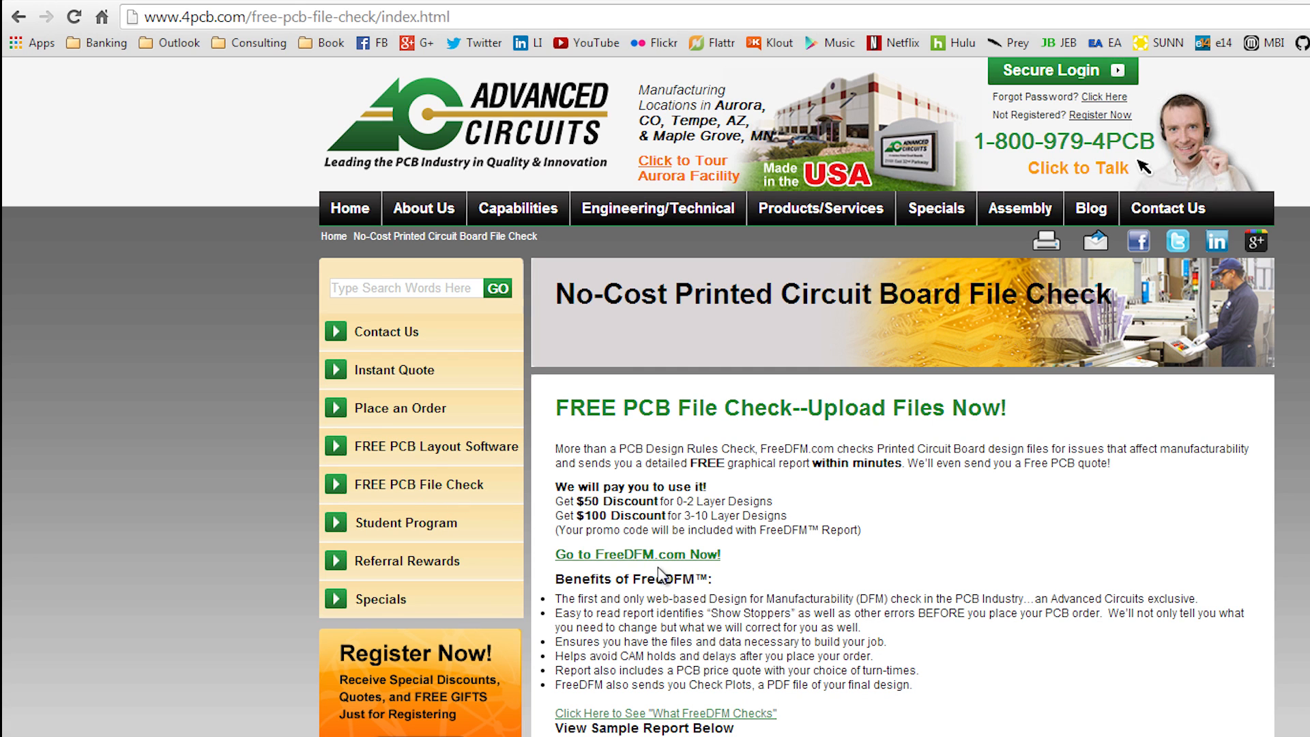
left_click(670, 556)
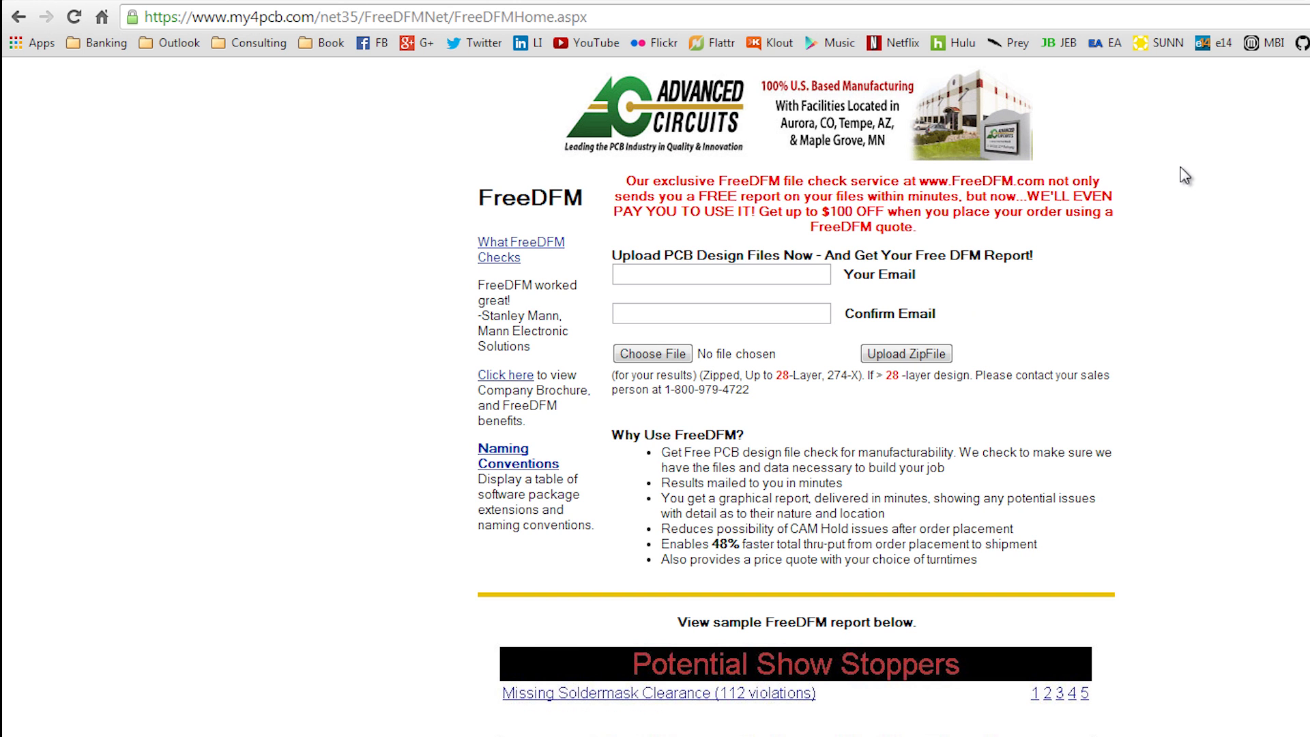
left_click(779, 281)
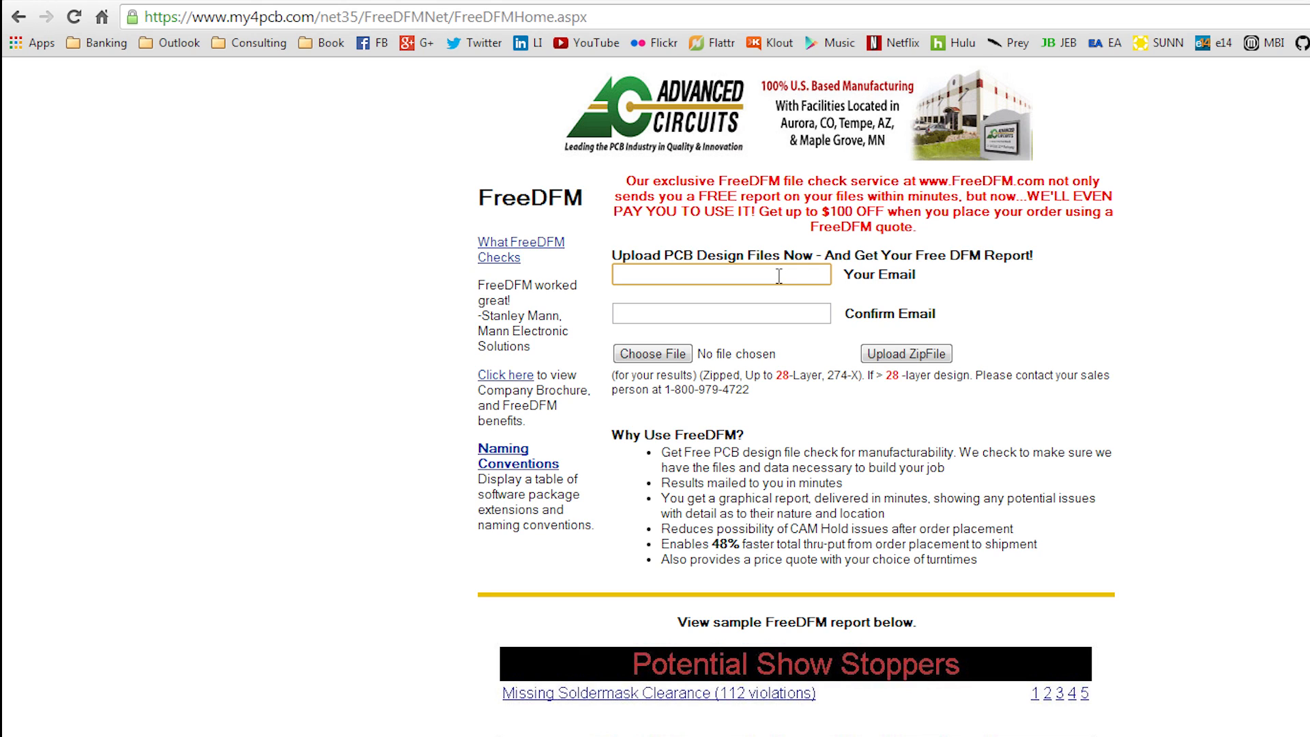
key("Tab")
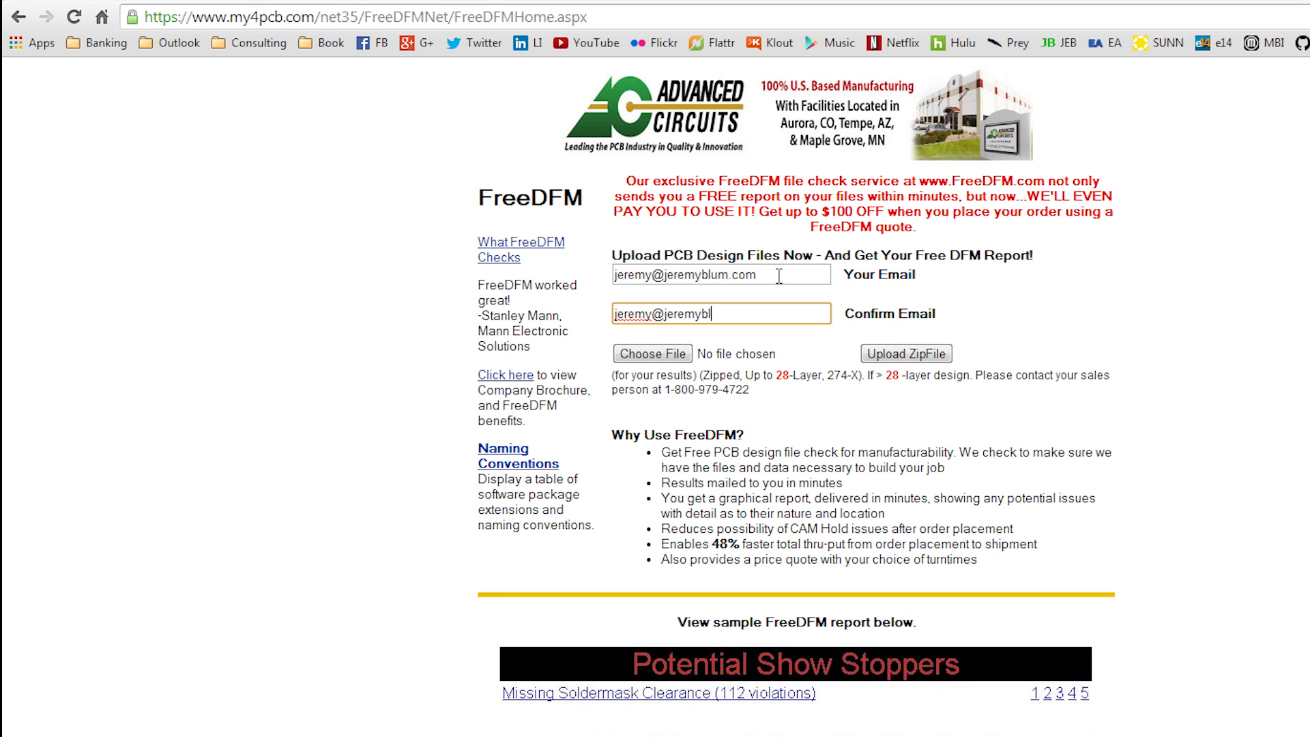
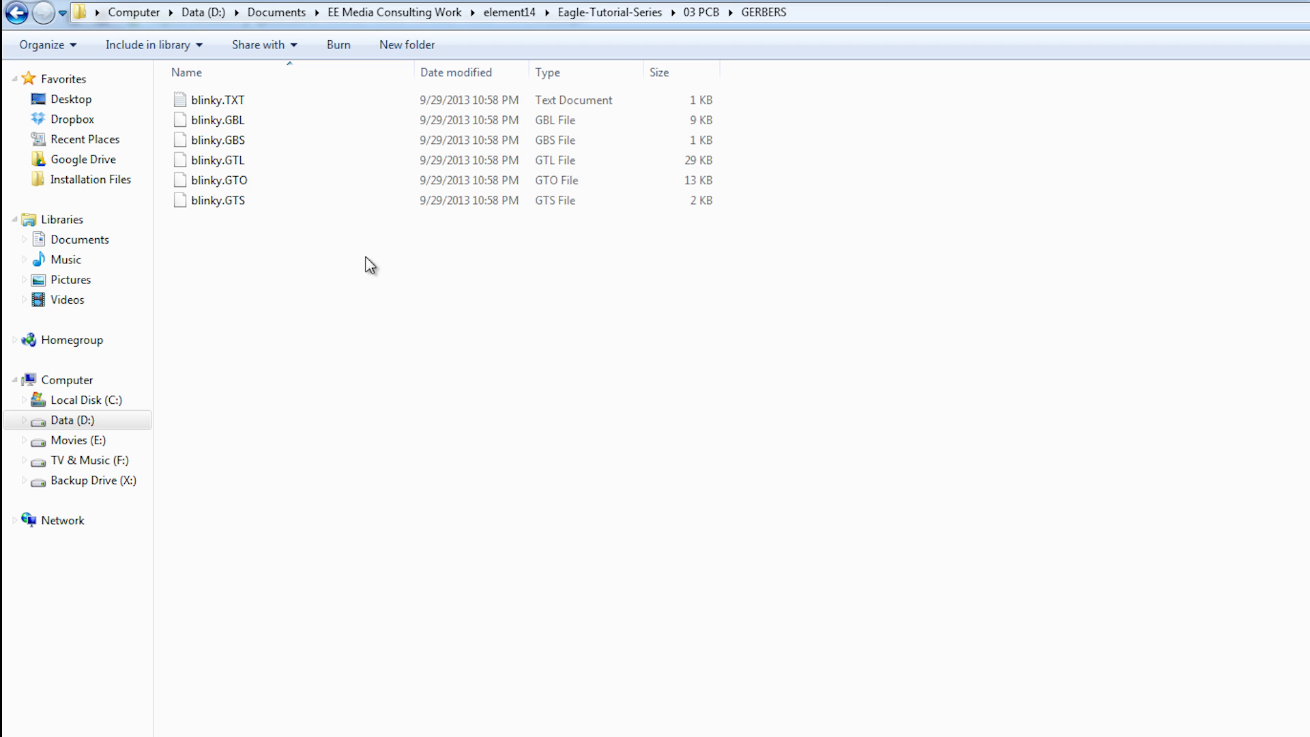
Step: Compress the six blinky Gerber files into blinky.zip
left_click_drag(399, 281, 266, 100)
right_click(266, 100)
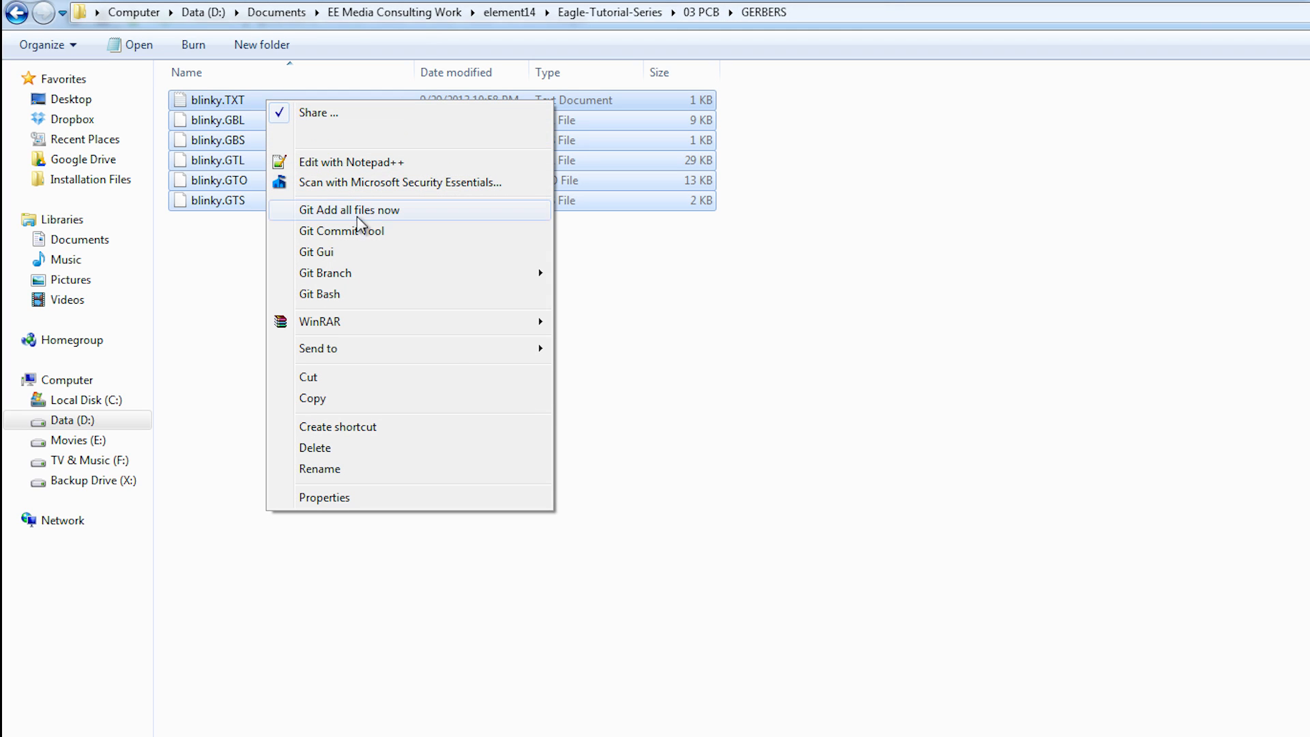
mouse_move(449, 358)
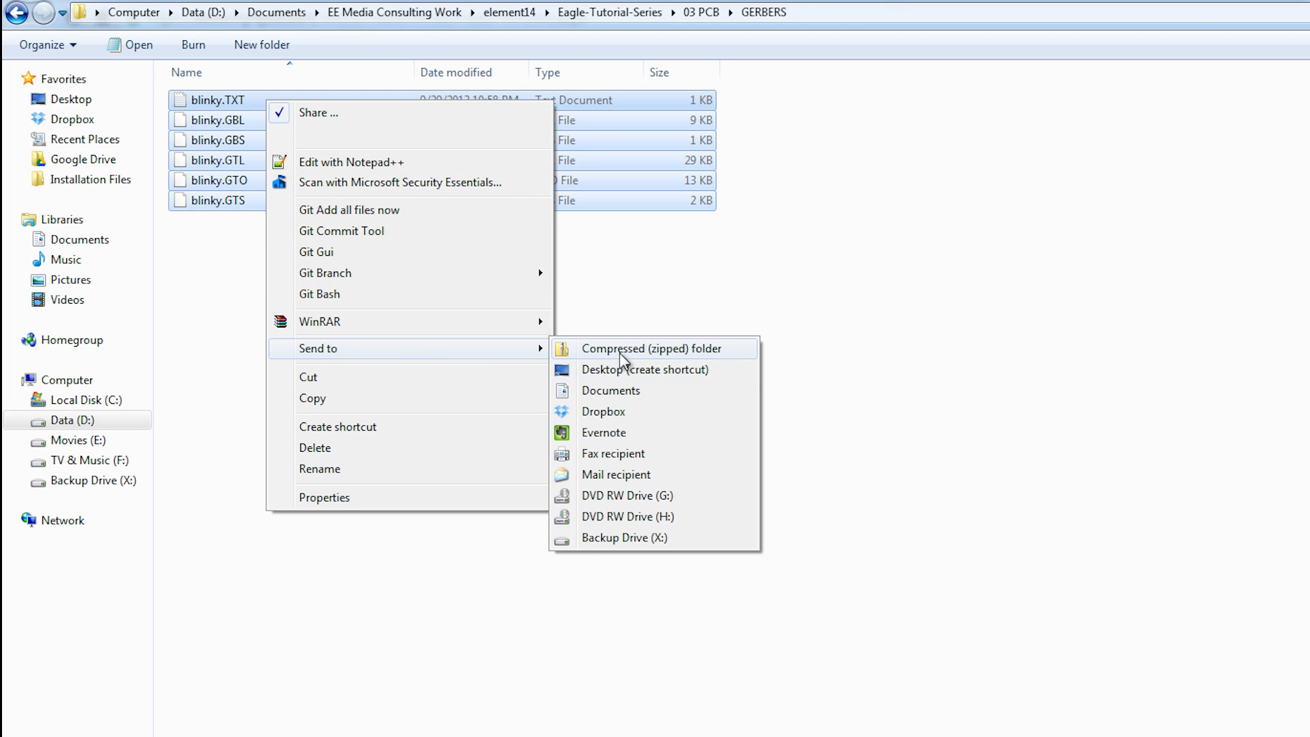
left_click(620, 356)
left_click(430, 351)
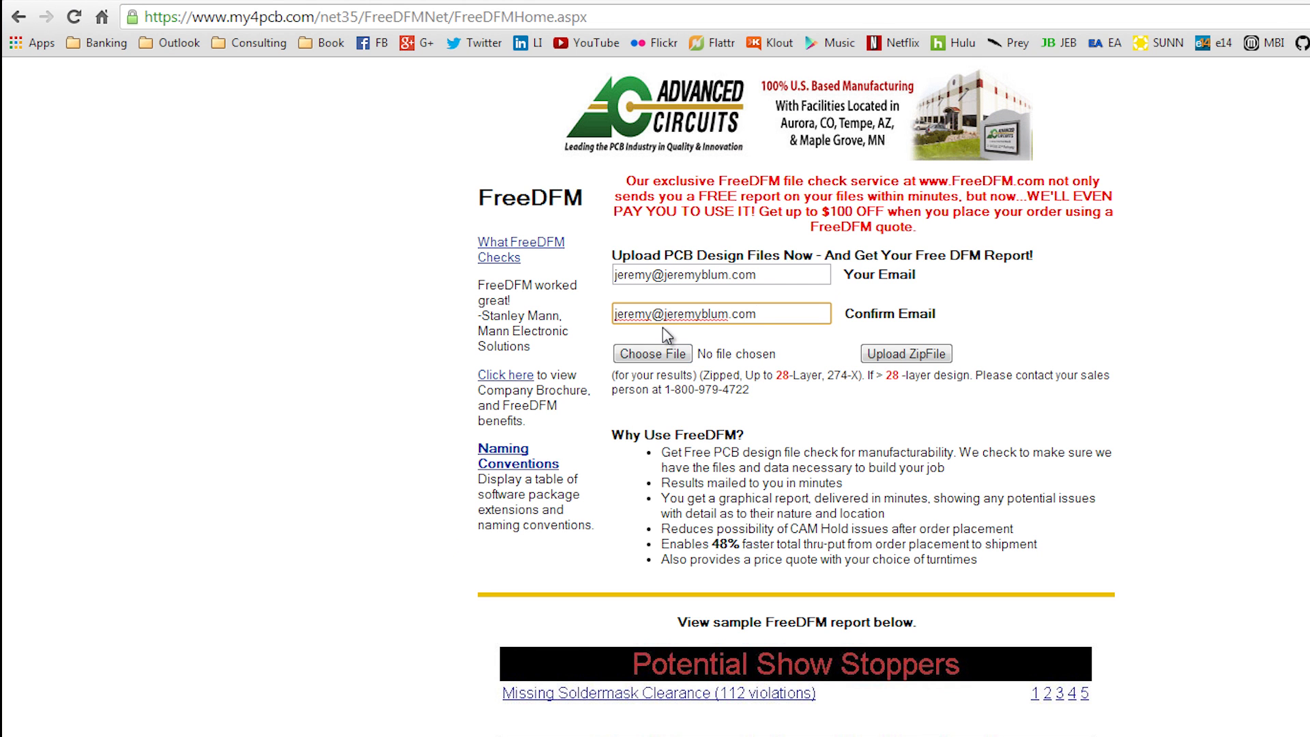
Step: Choose blinky.zip from the GERBERS folder and upload it to FreeDFM
left_click(653, 353)
double_click(225, 107)
double_click(242, 228)
left_click(939, 354)
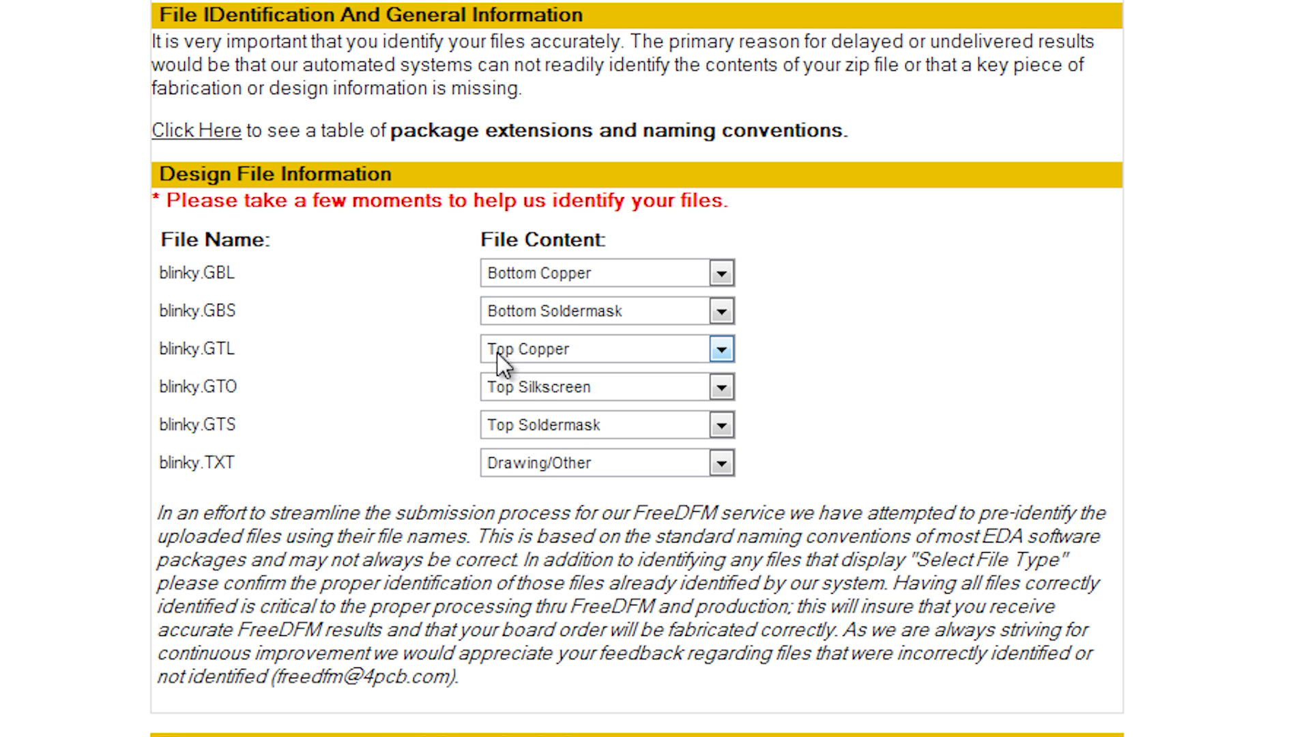
Step: Identify blinky.TXT as NC Drill and enter Blinky Board as the part number
left_click(559, 470)
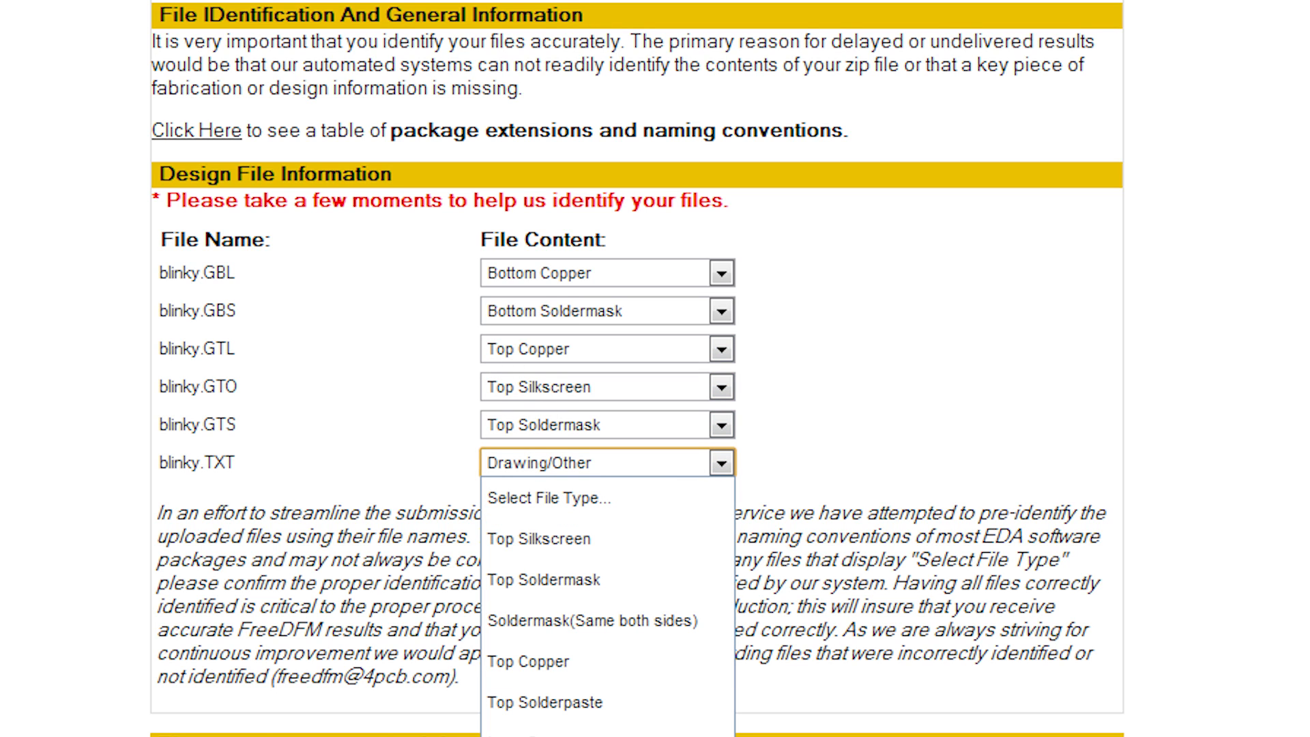
left_click(586, 736)
left_click(1051, 559)
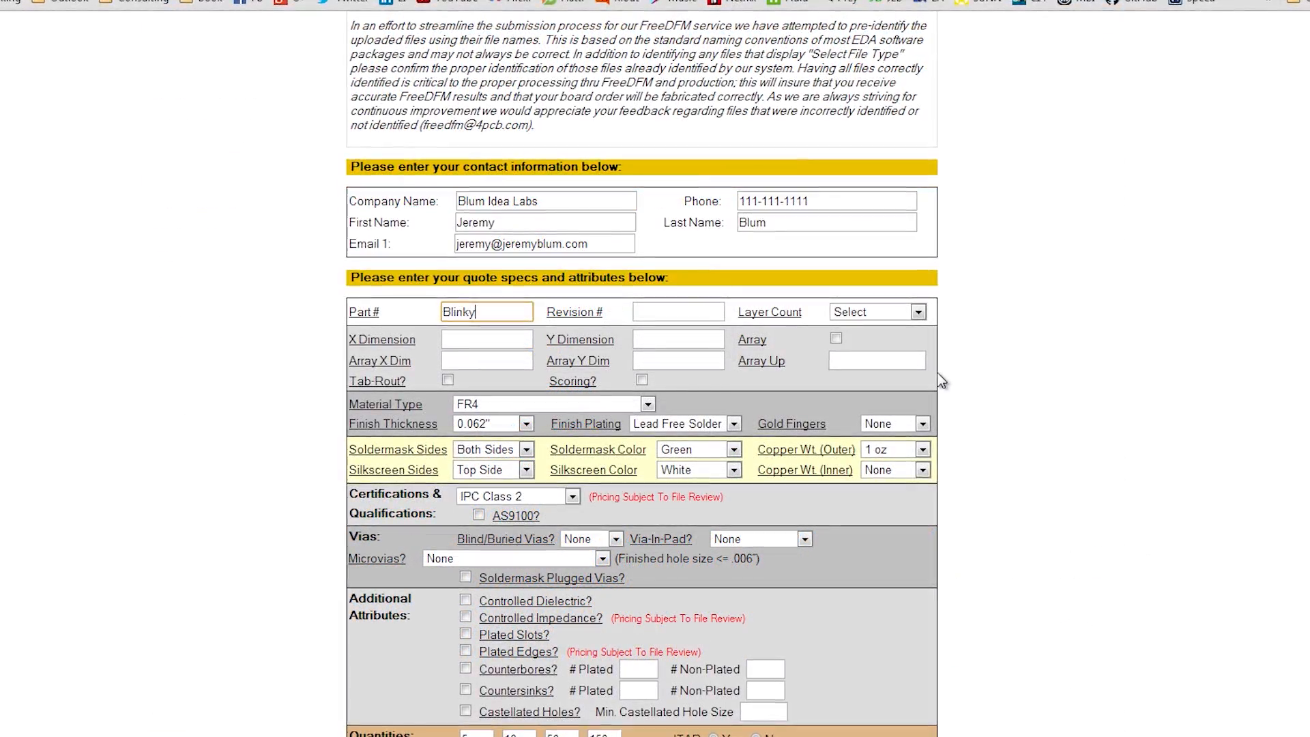
type("Board")
key("Tab")
Step: Enter revision A and set the layer count to 2
type("A")
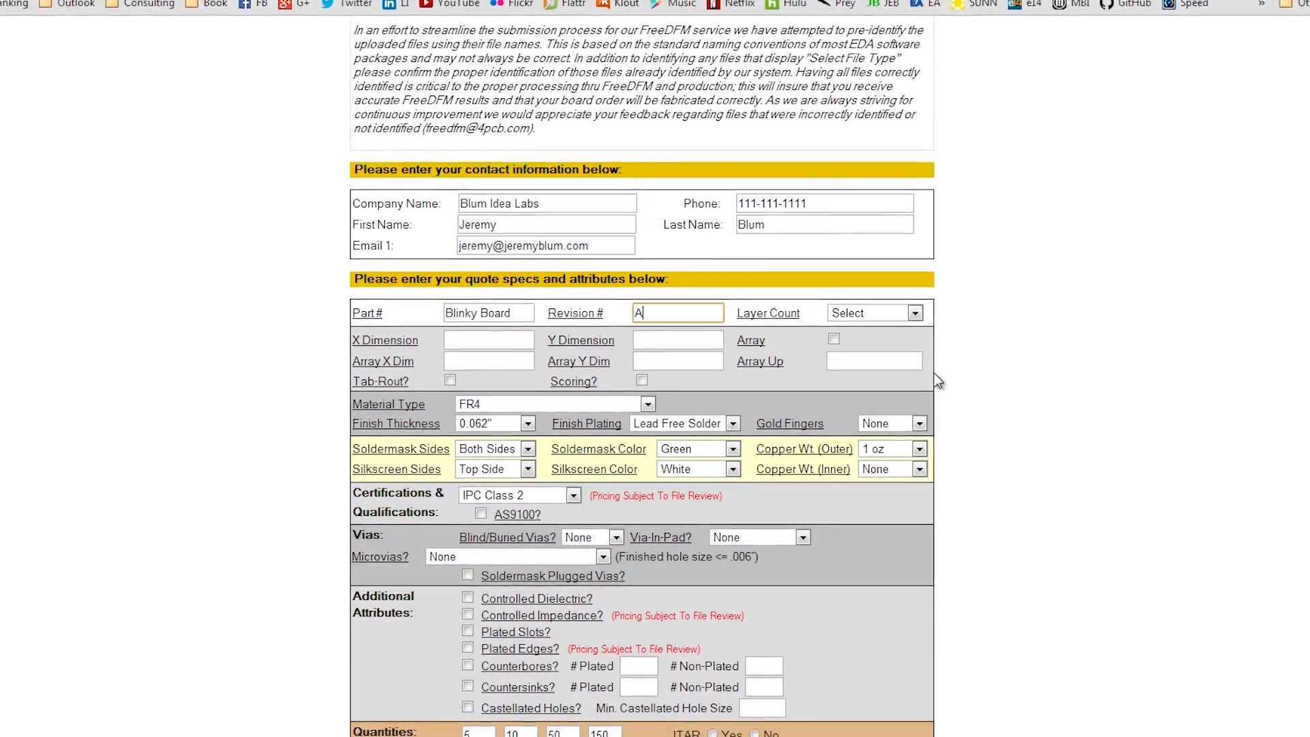
left_click(915, 313)
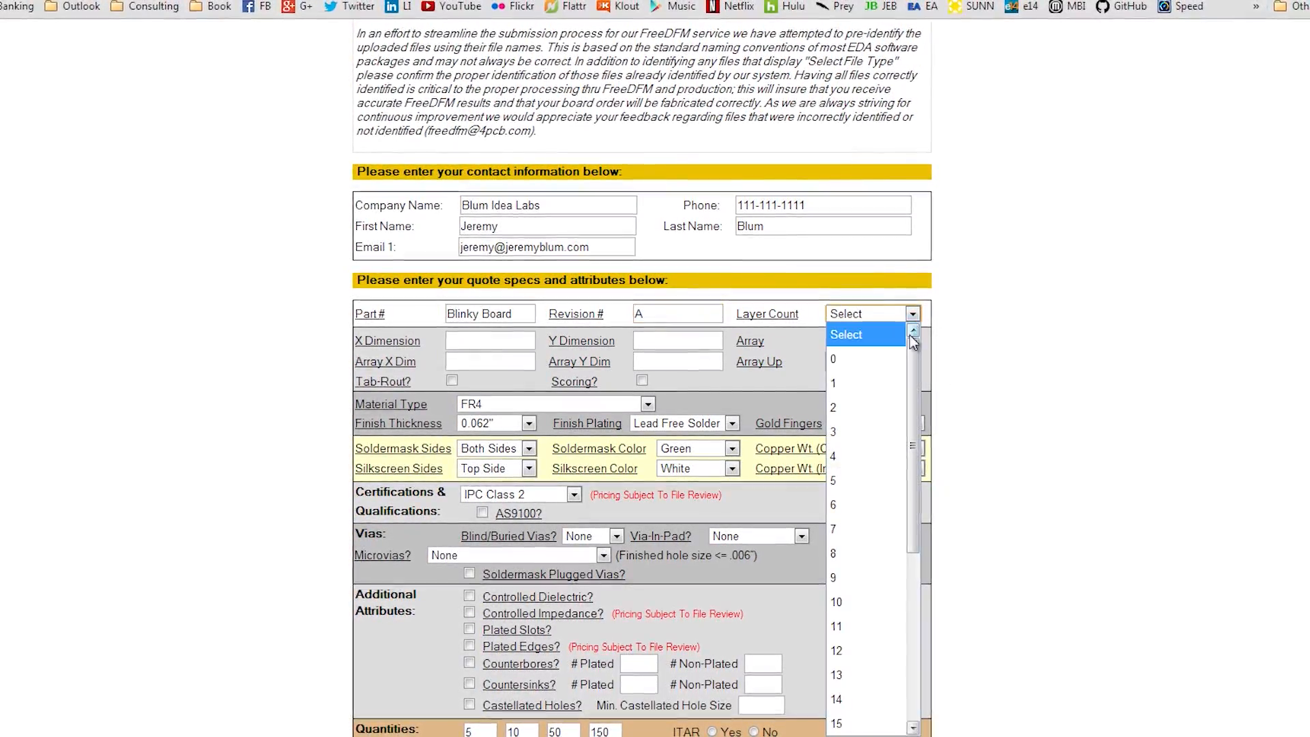
left_click(877, 407)
key("Tab")
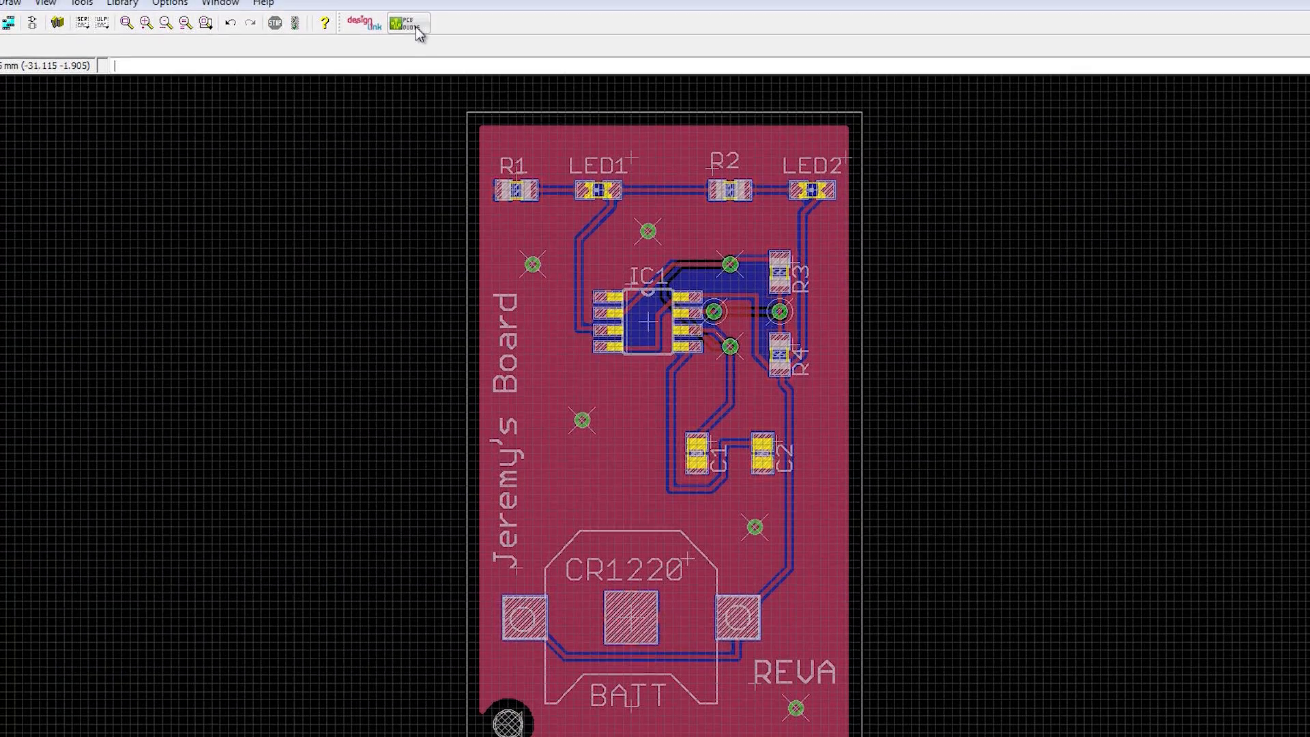
Step: Enter the board dimensions: X 30.46mm and Y 50.47mm
left_click(415, 26)
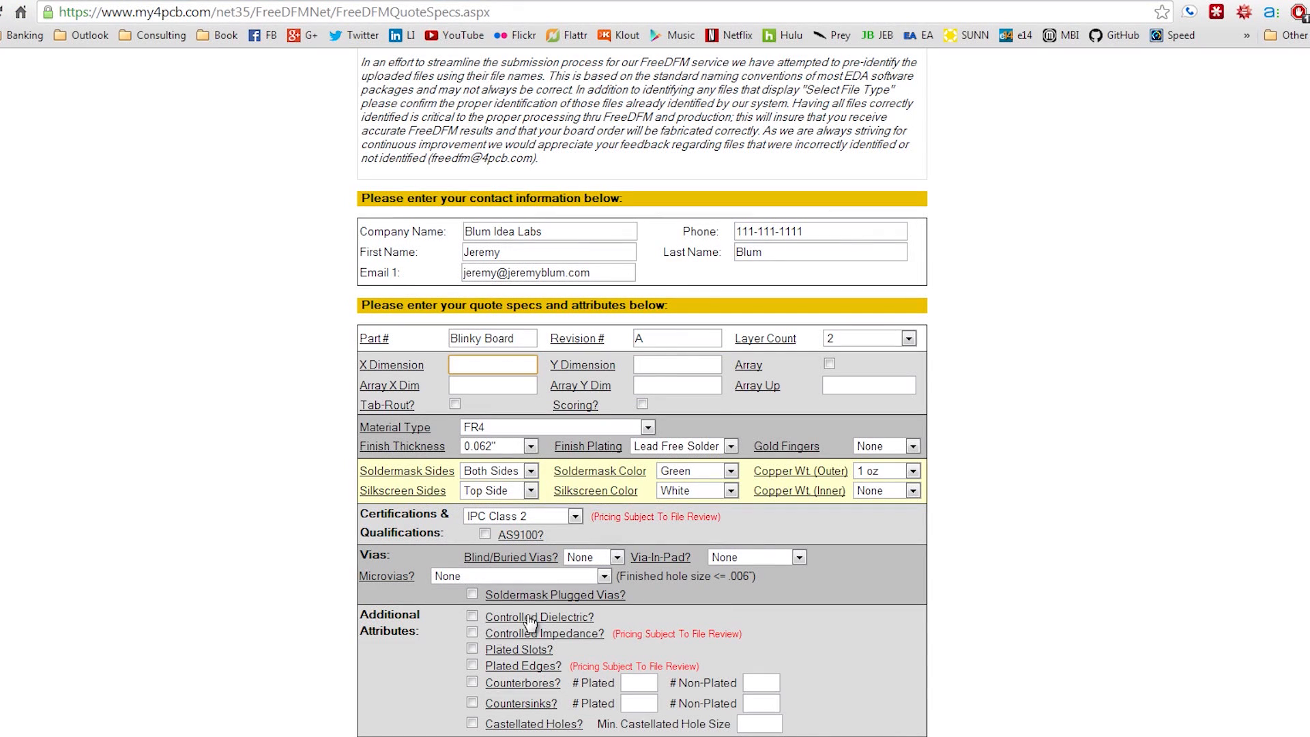
type("30.46mm")
left_click(647, 358)
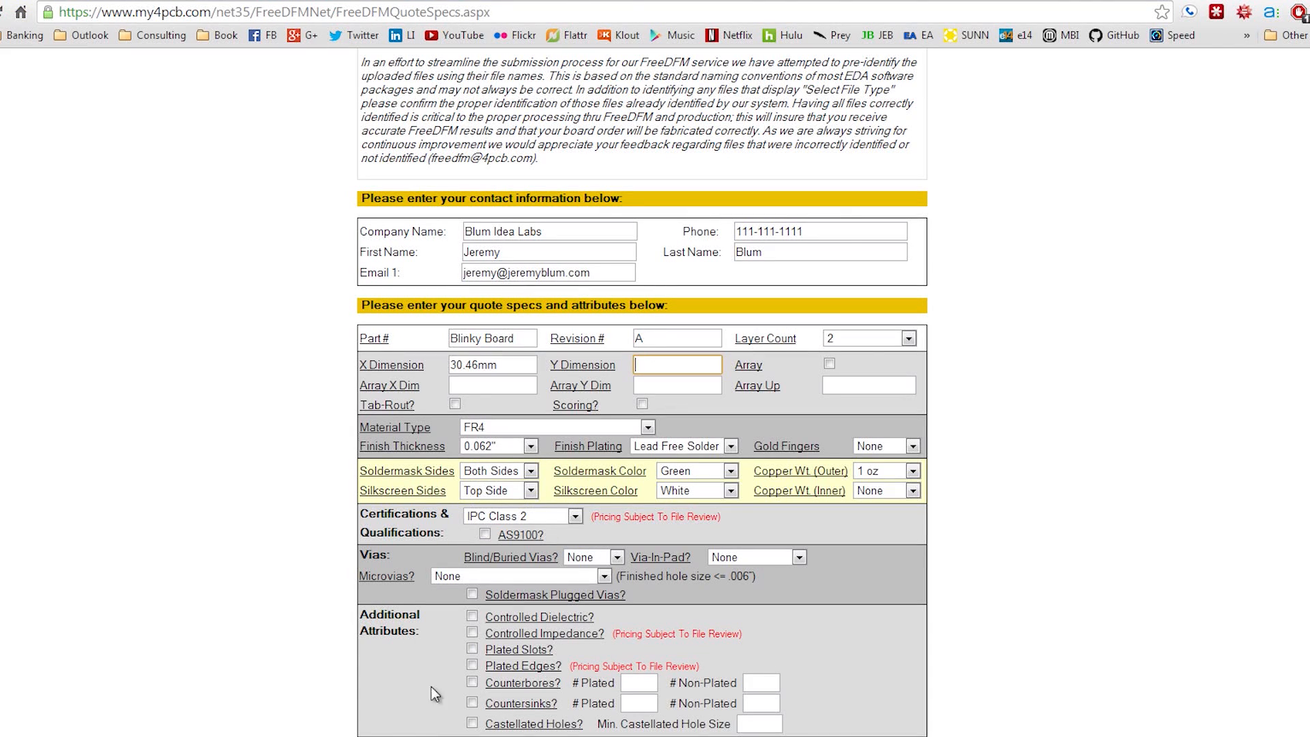
type("50.14")
key("BackSpace")
key("BackSpace")
type("47mm")
Step: Set ITAR to No and submit; after the mm values are rejected, search '30.46mm in inches'
scroll(985, 487, "down", 1)
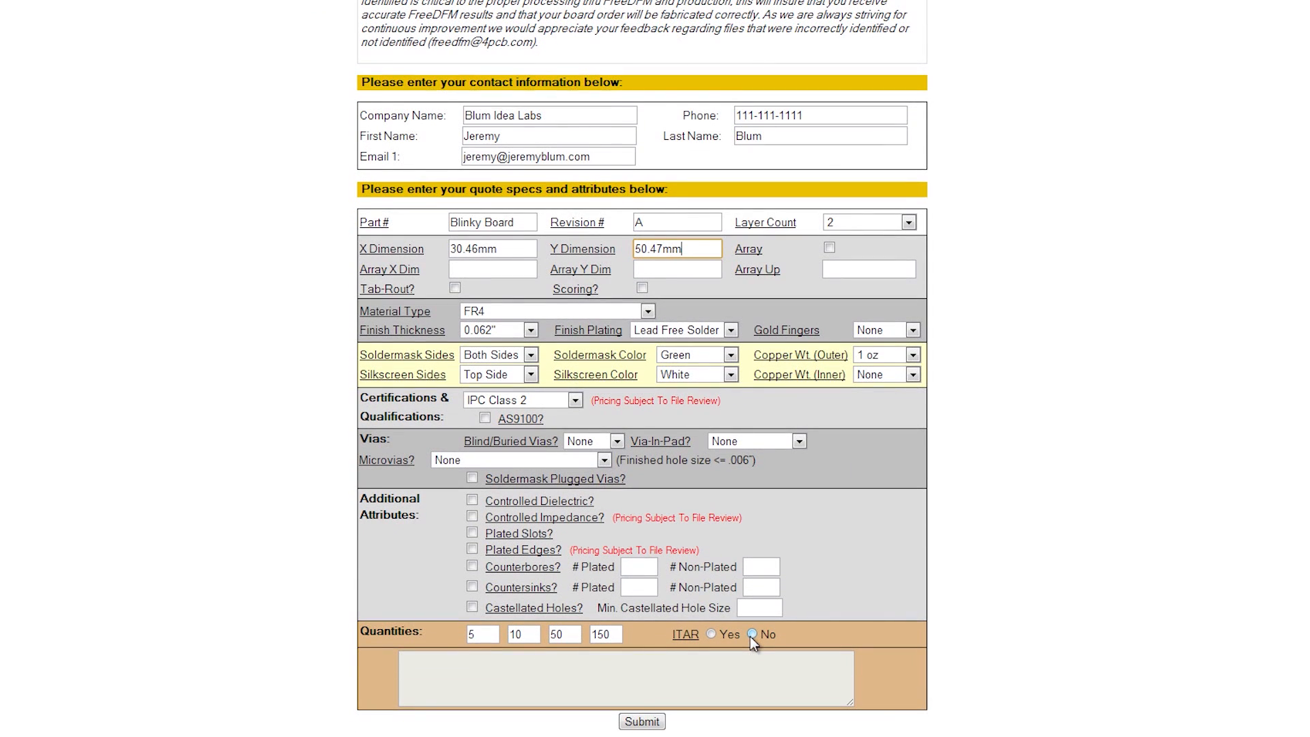
left_click(779, 672)
left_click(641, 722)
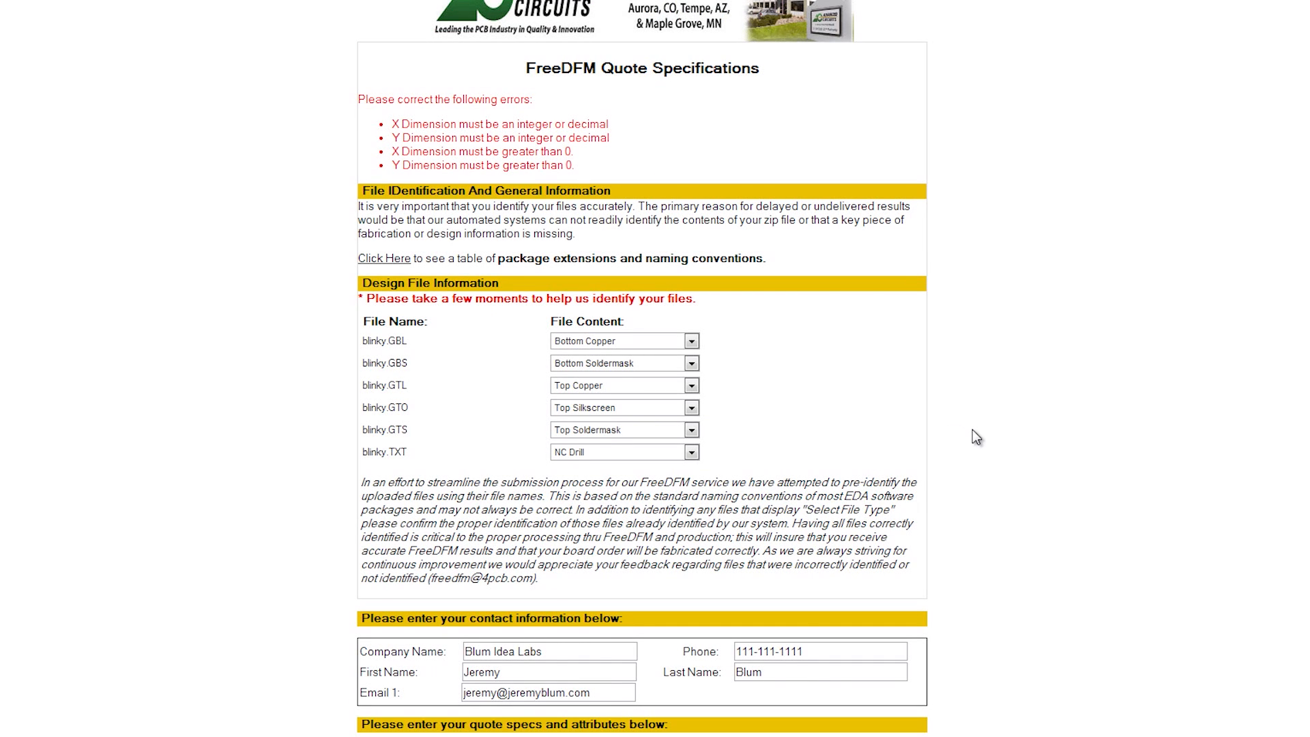
scroll(974, 436, "down", 7)
left_click(518, 248)
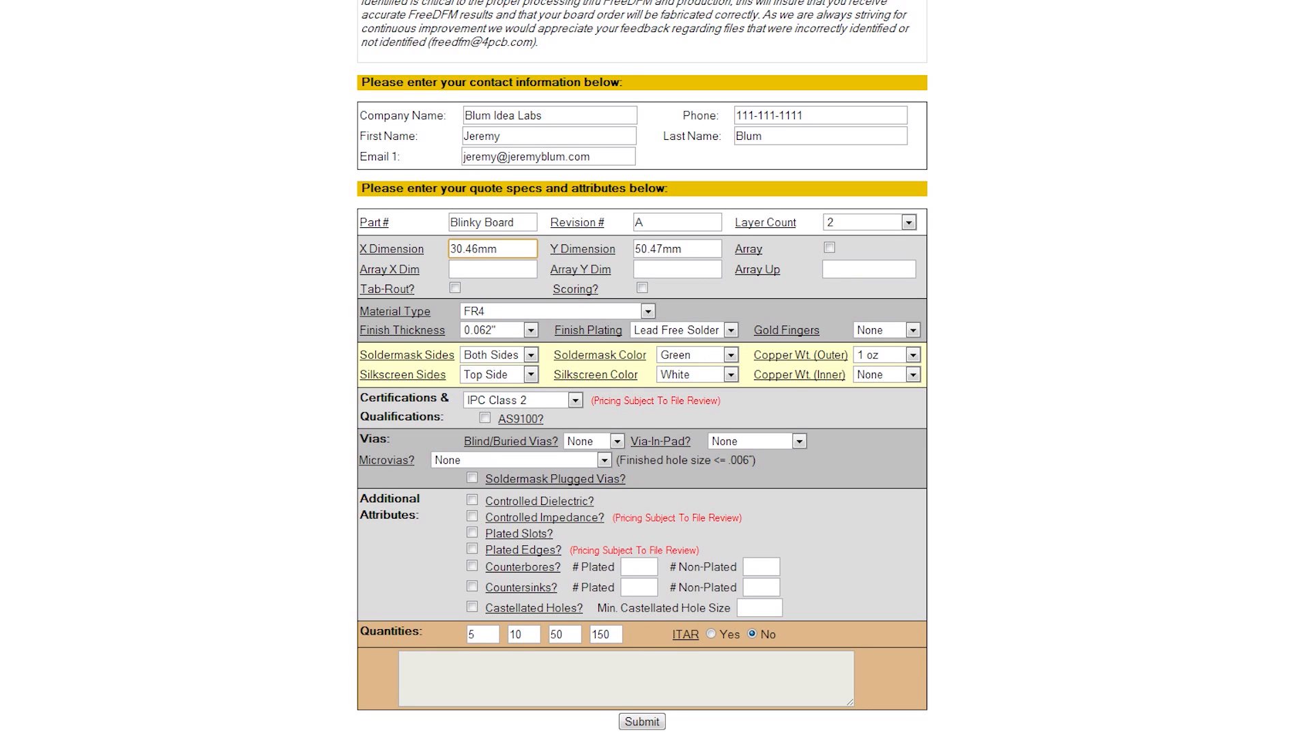
key("ctrl+t")
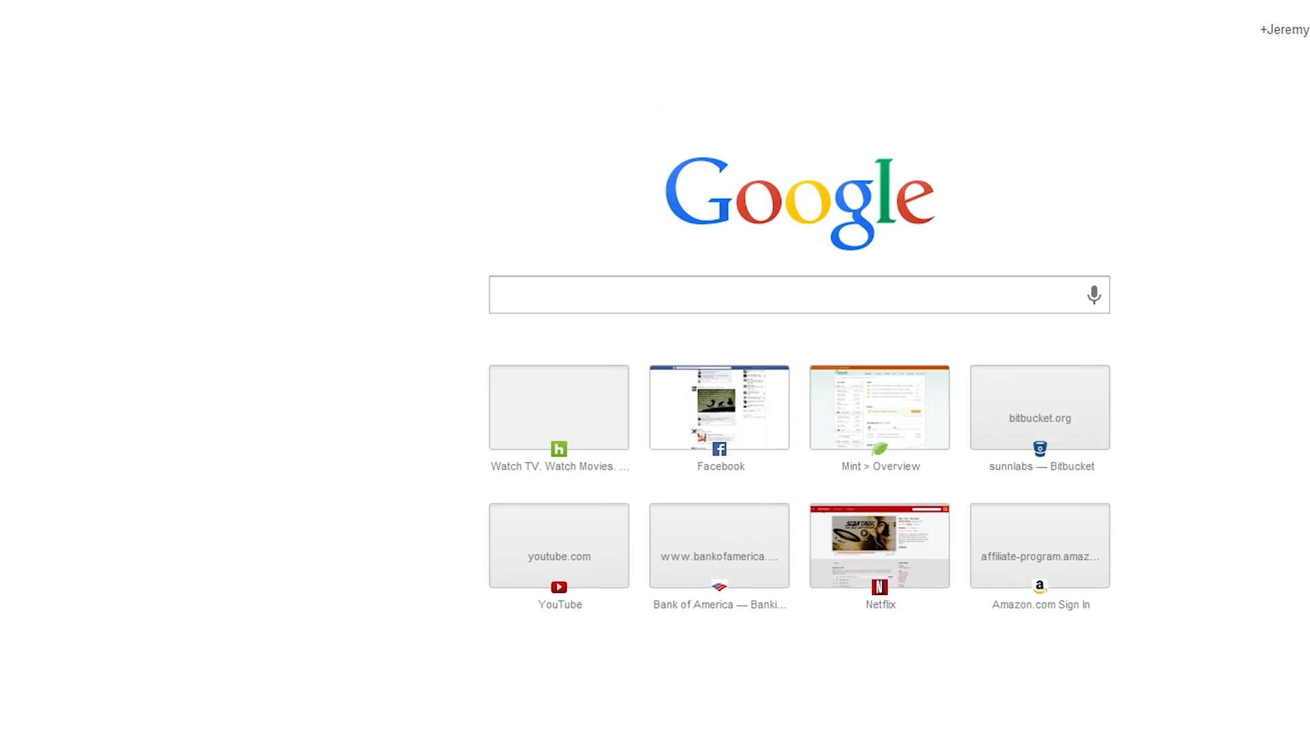
type("30")
type(".46mm in ")
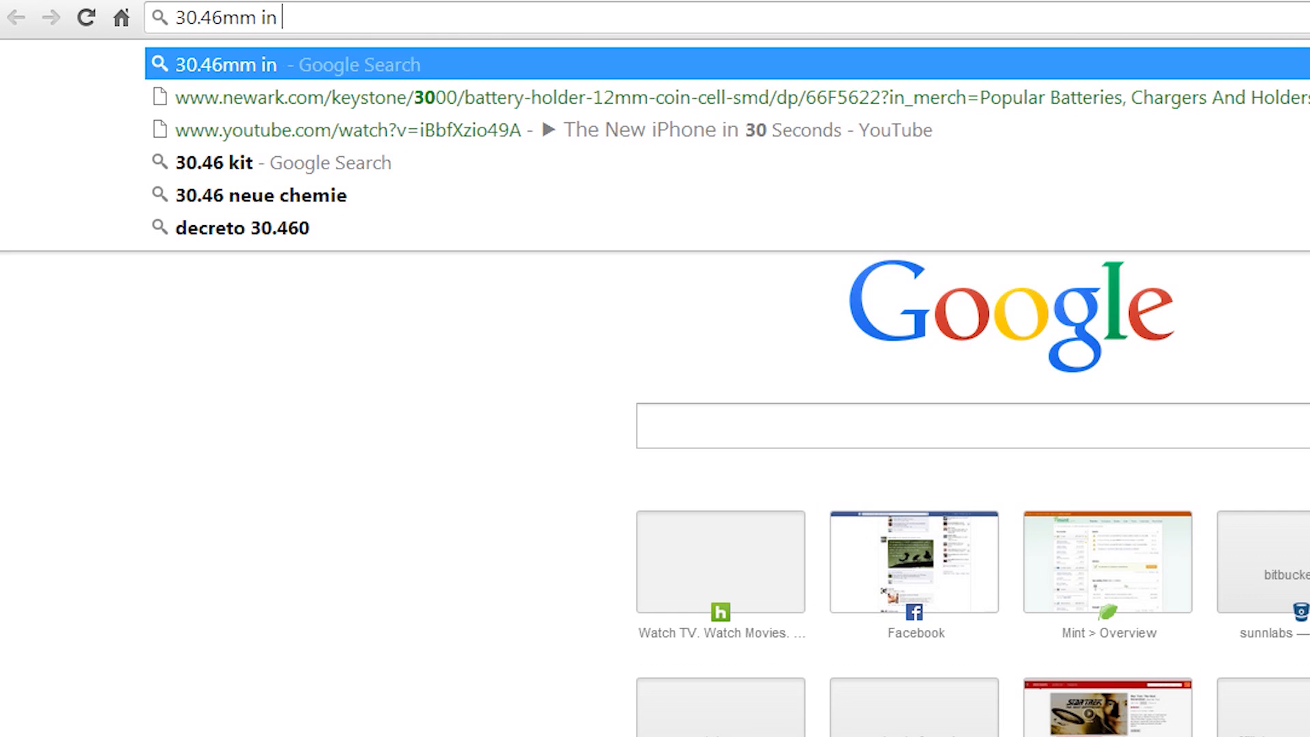
type("inches")
Step: Convert 30.46 mm to inches and paste 1.19921 into the X Dimension field
key("Return")
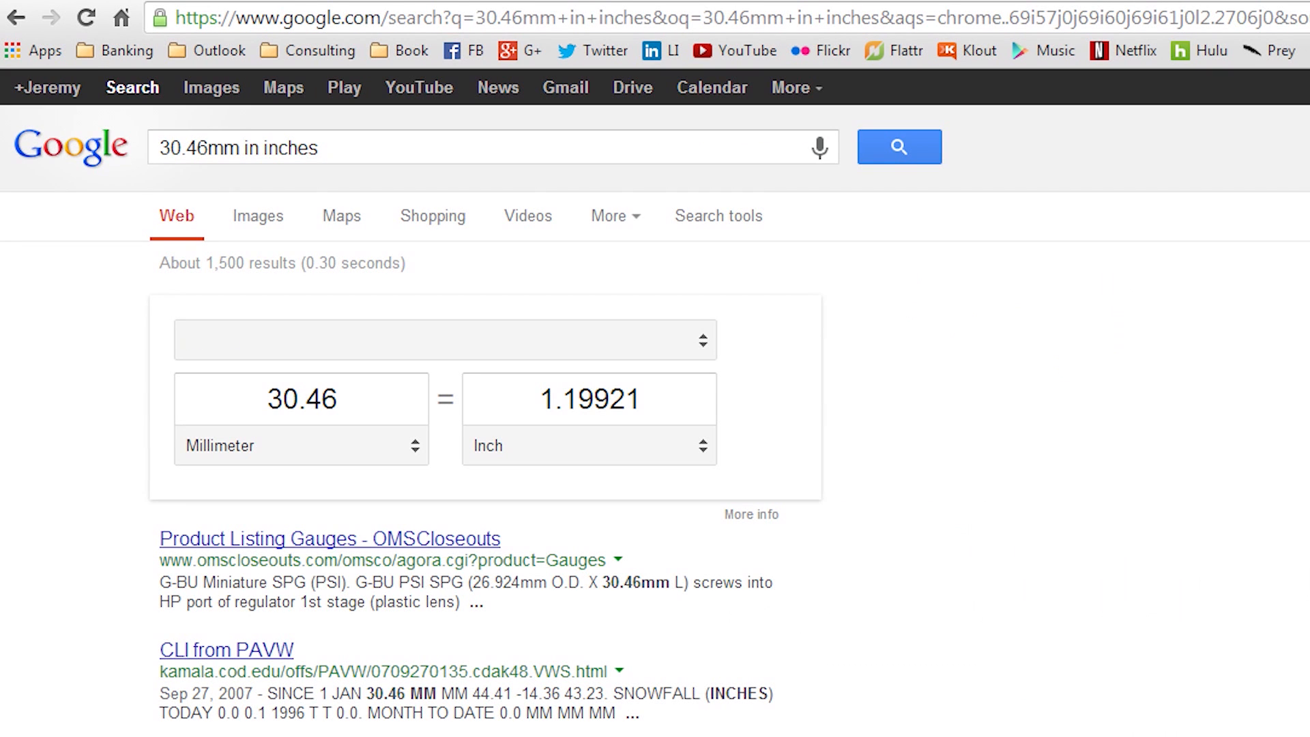
left_click_drag(653, 395, 539, 398)
key("ctrl+c")
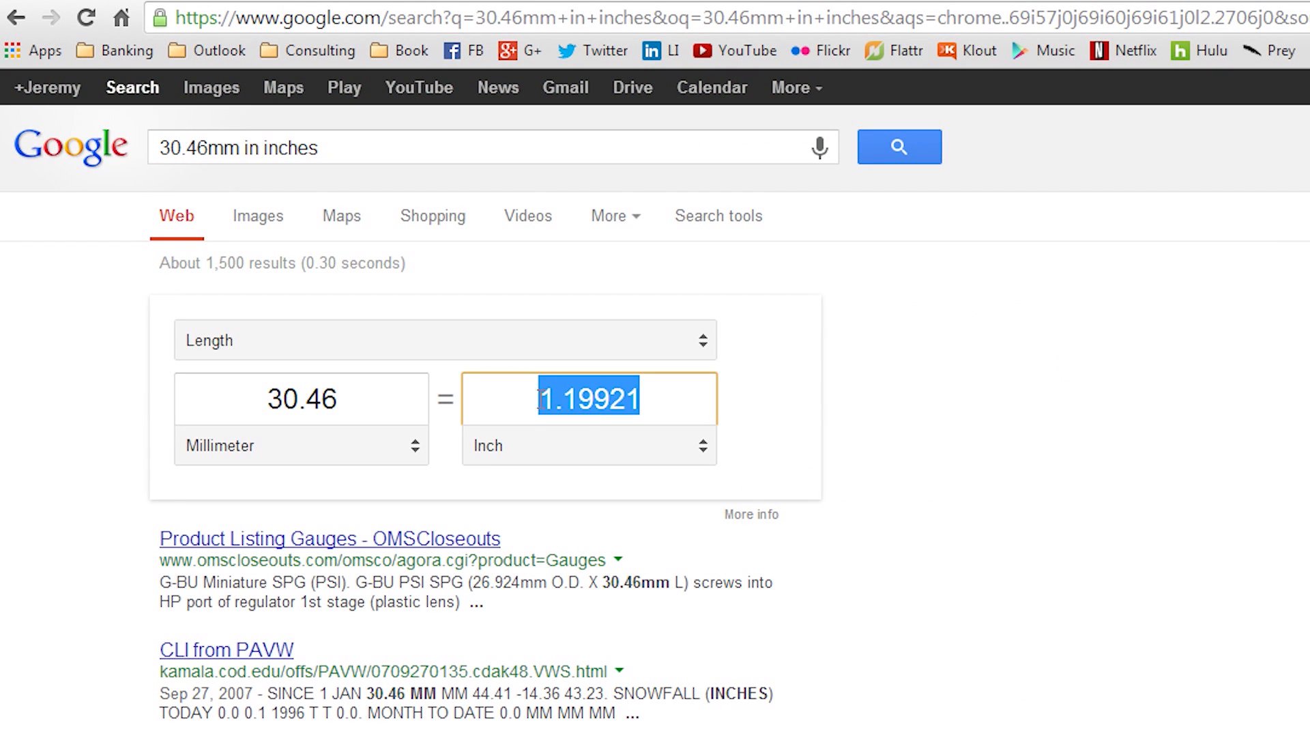
key("ctrl+Tab")
left_click_drag(833, 491, 699, 508)
key("ctrl+v")
Step: Convert 50.47 mm to inches, enter 1.98701 as Y Dimension, and submit the quote
left_click_drag(1074, 492, 927, 490)
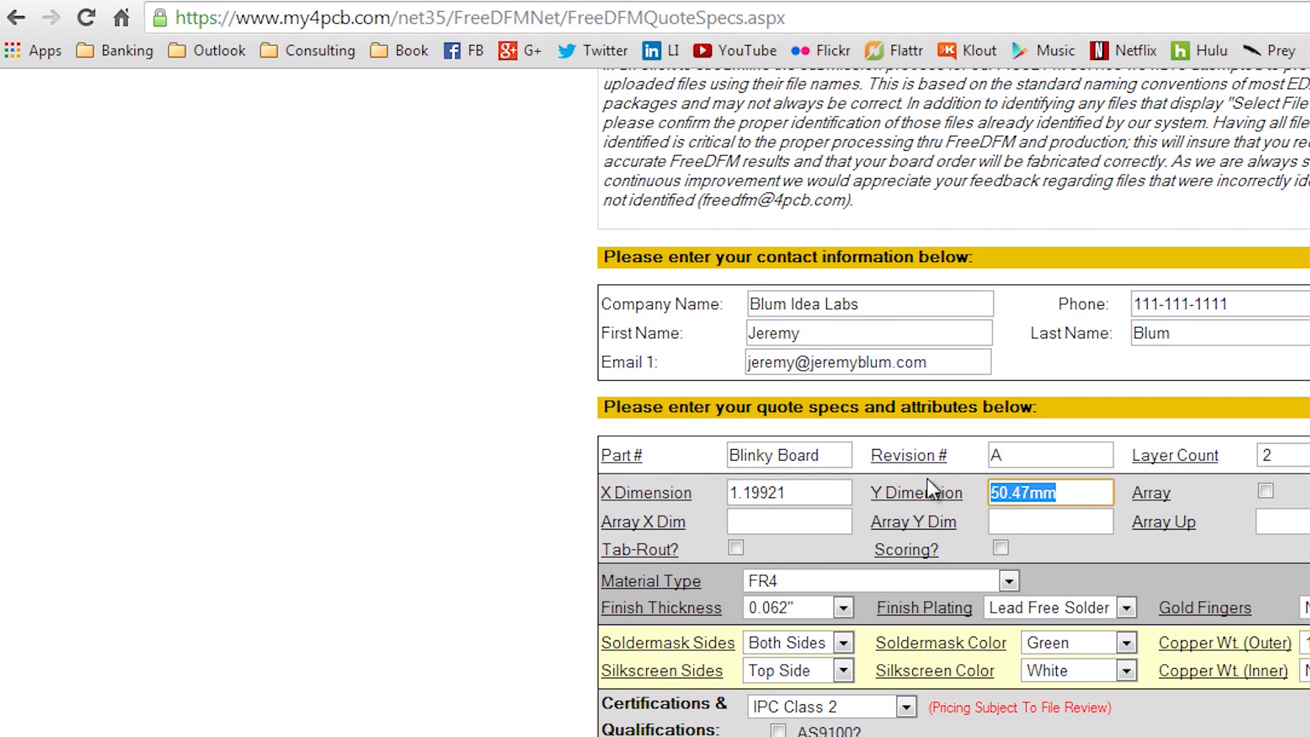
key("ctrl+Tab")
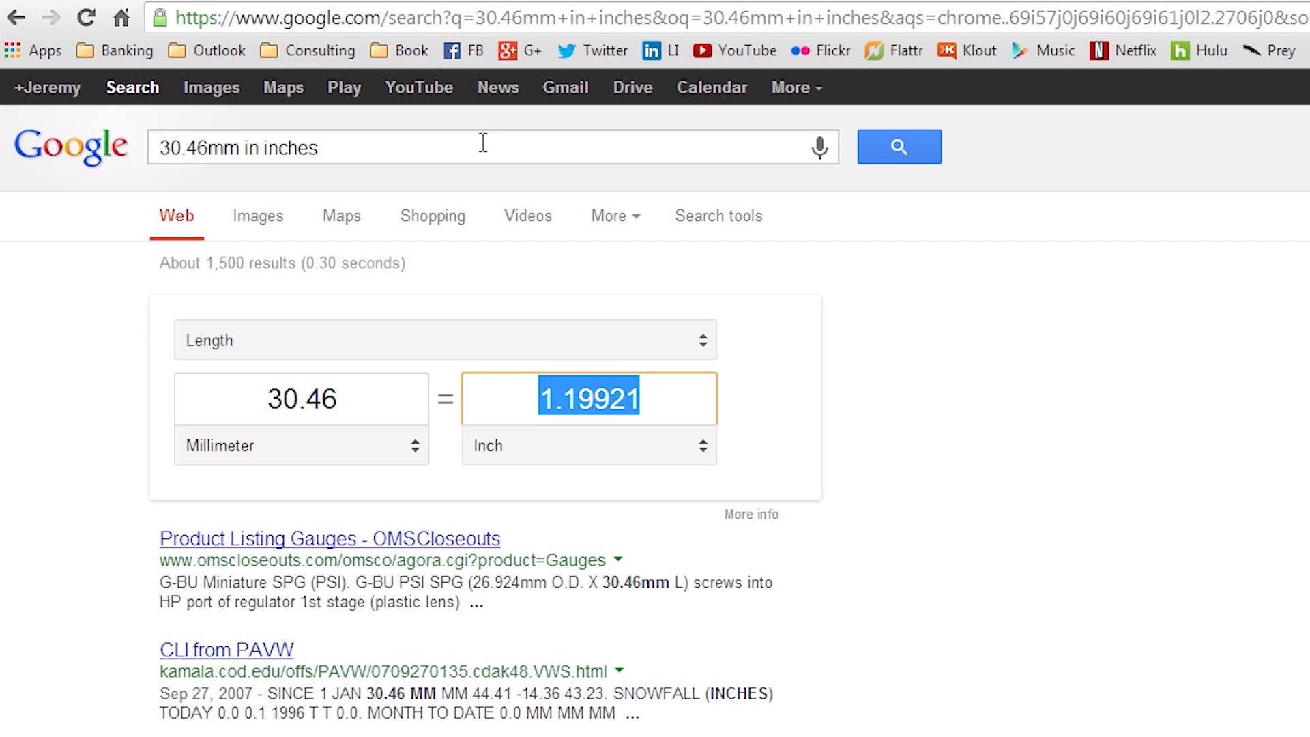
left_click_drag(482, 144, 7, 153)
type("50.47mm")
type("in inches")
key("Return")
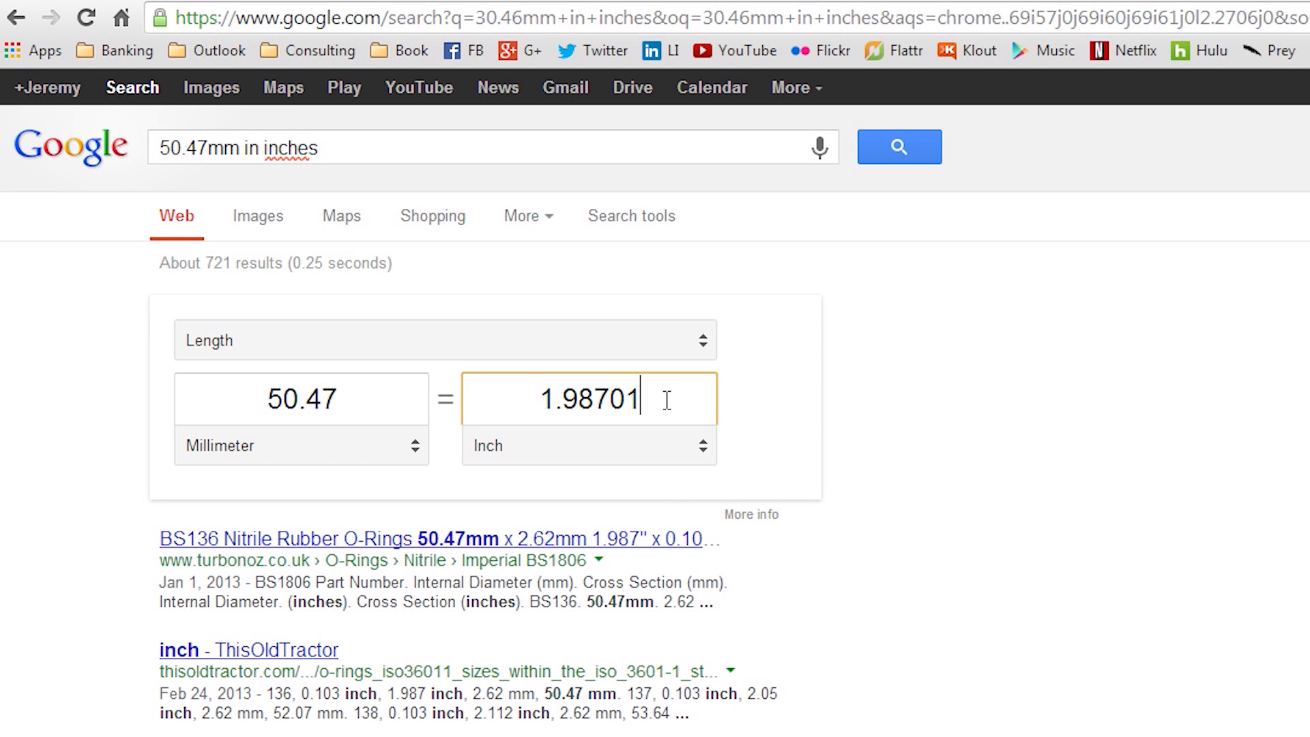
left_click(499, 392)
key("ctrl+c")
key("ctrl+Tab")
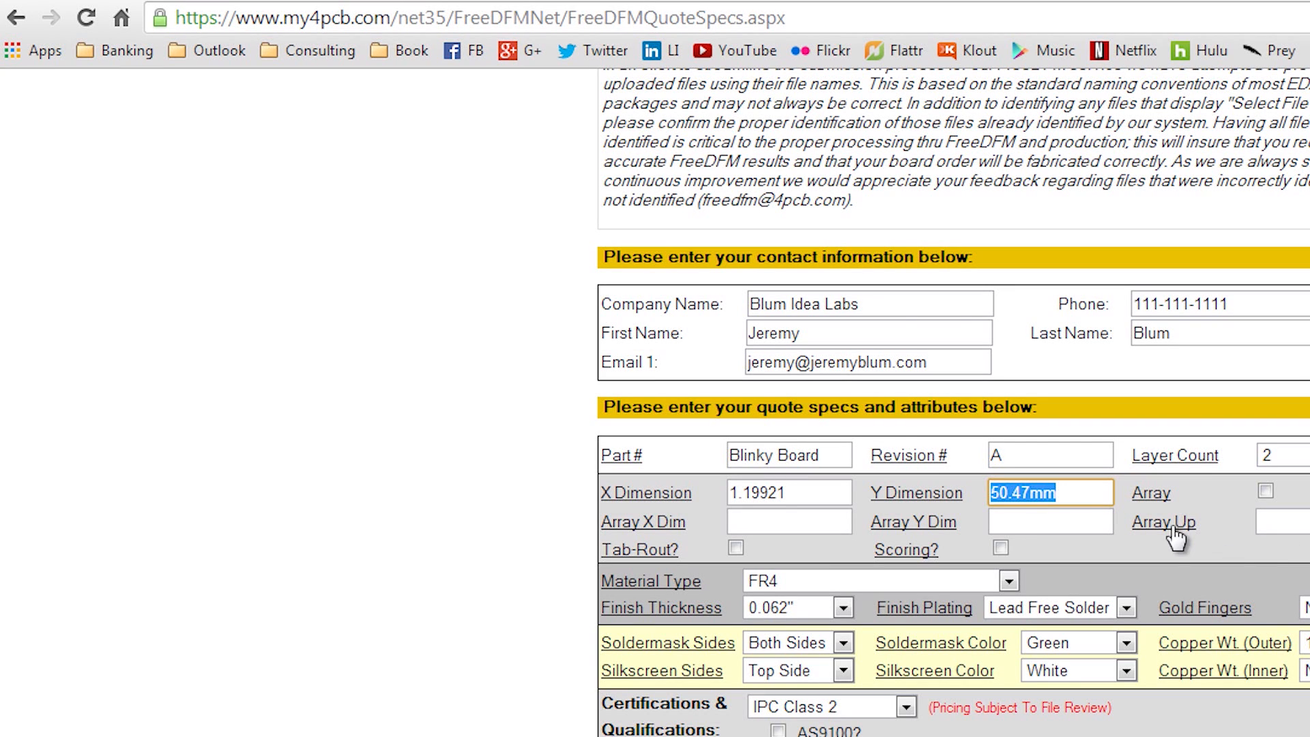
key("ctrl+v")
key("Tab")
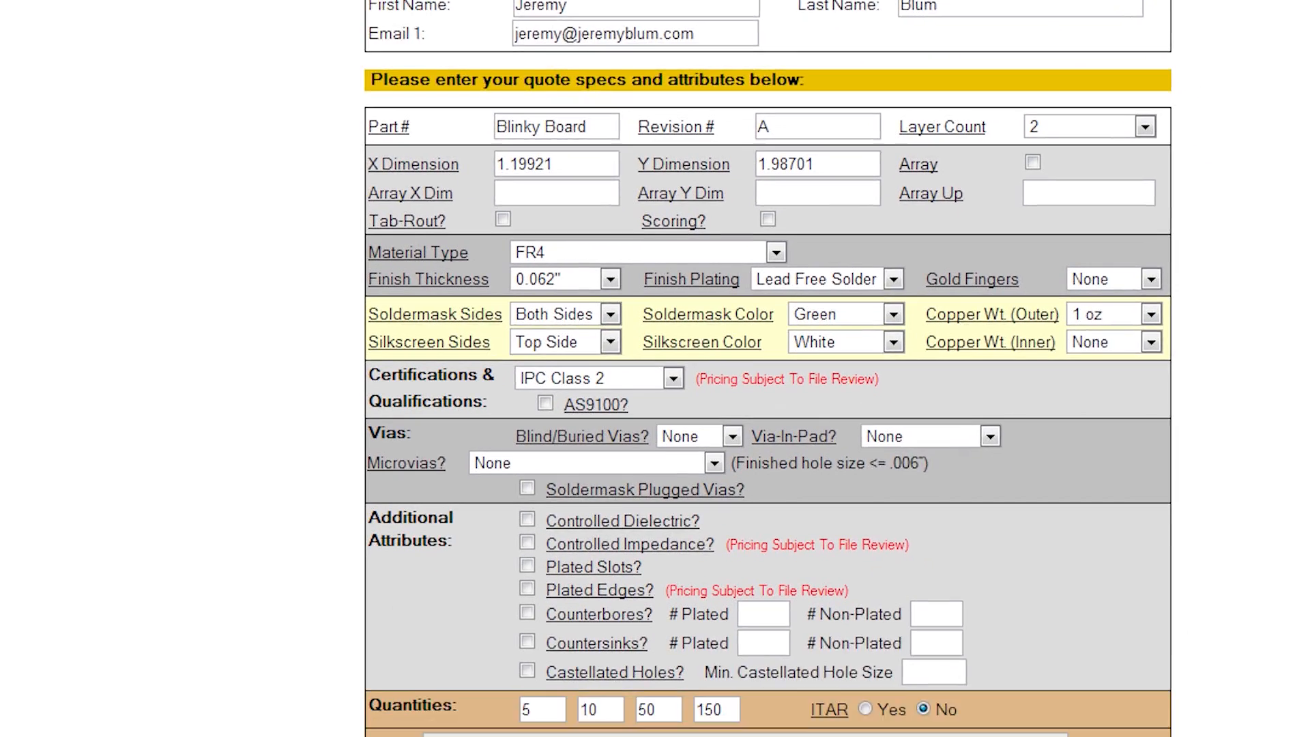
left_click(694, 716)
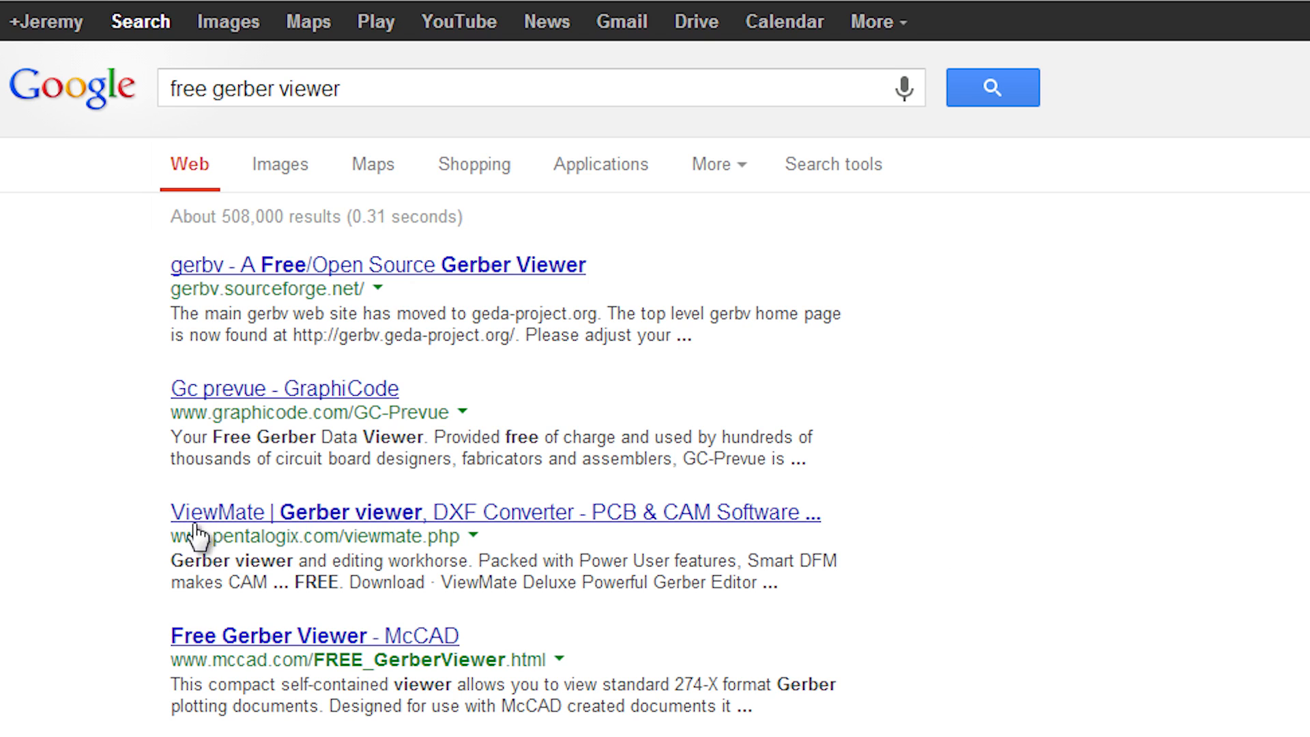
Step: Open the Pentalogix ViewMate result and download the free ViewMate with Smart DFM viewer
left_click(217, 513)
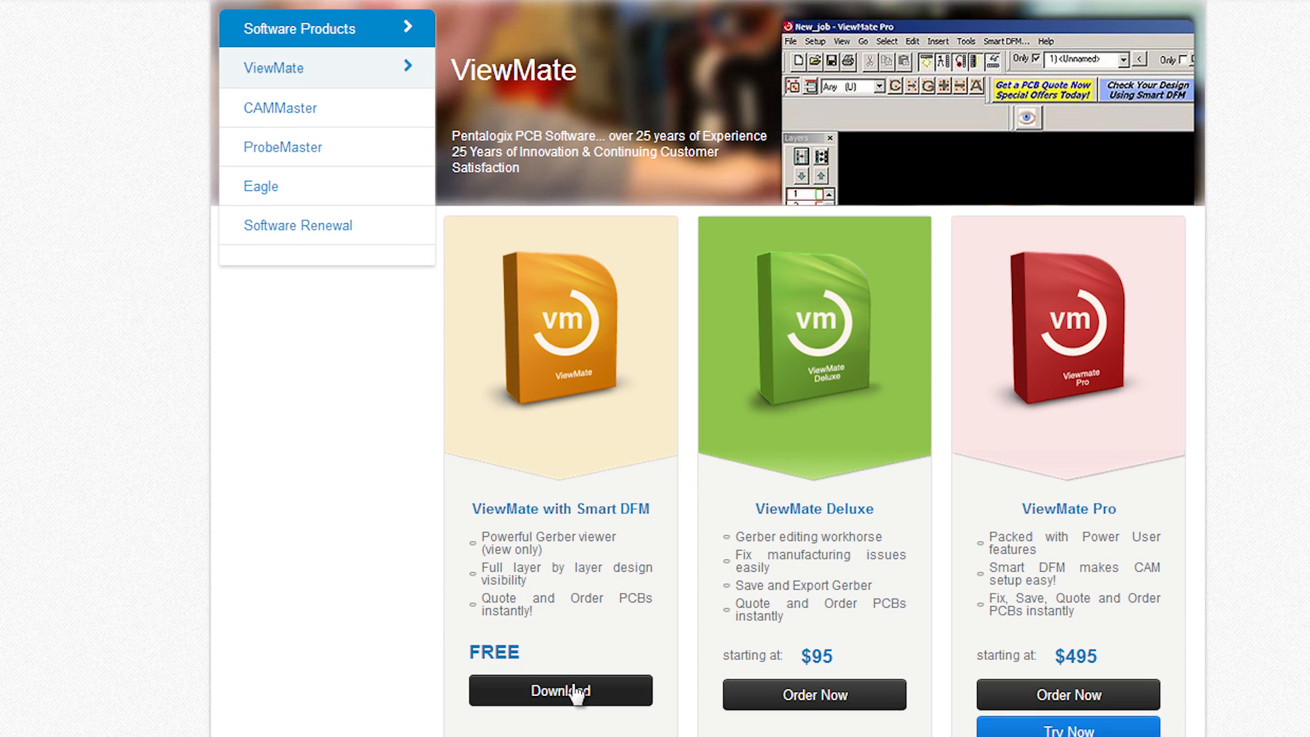
left_click(561, 693)
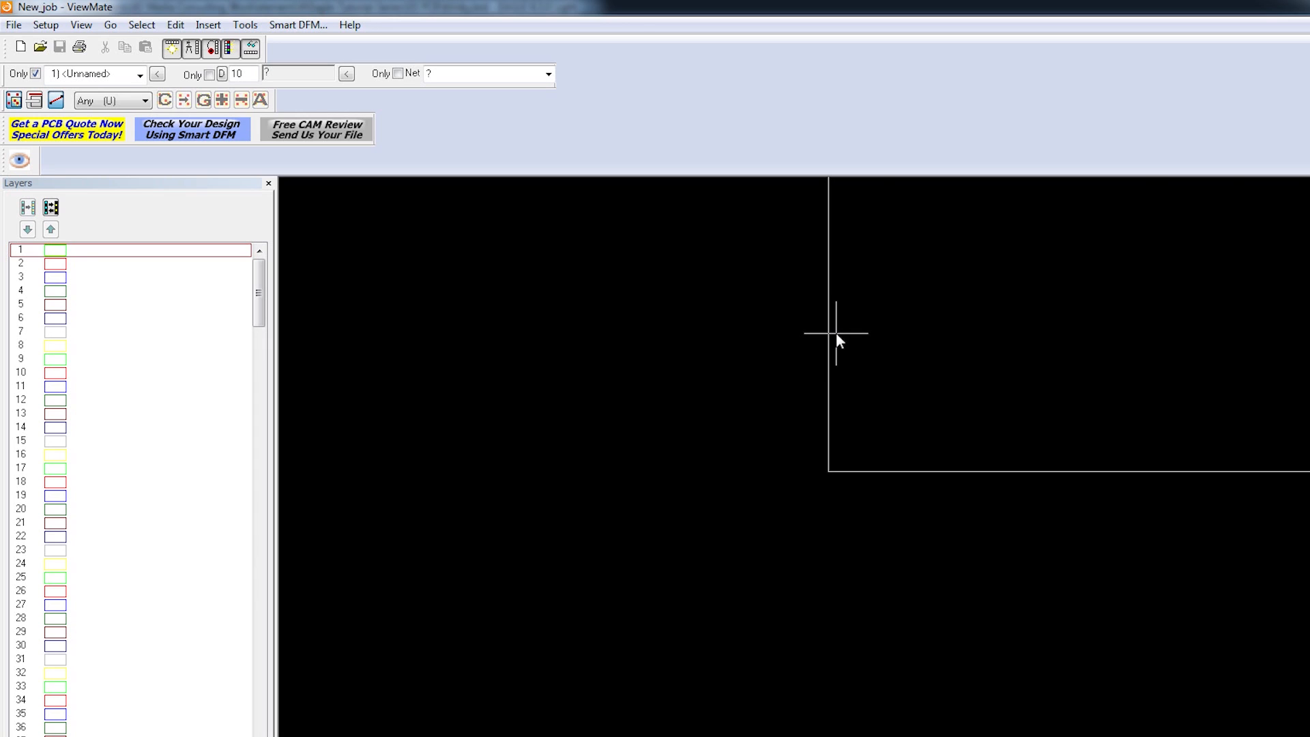
Step: Start a Gerber import and browse to Eagle-Tutorial-Series/03 PCB/GERBERS
left_click(9, 26)
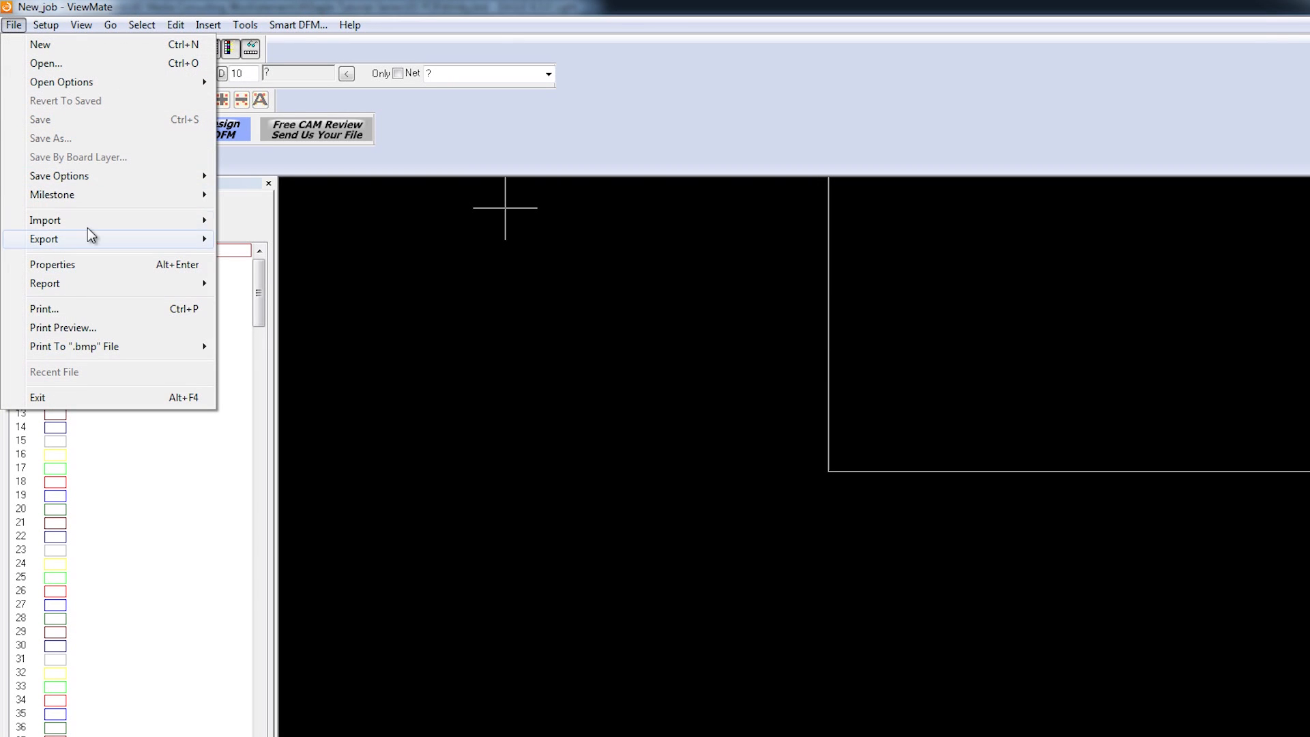
mouse_move(92, 223)
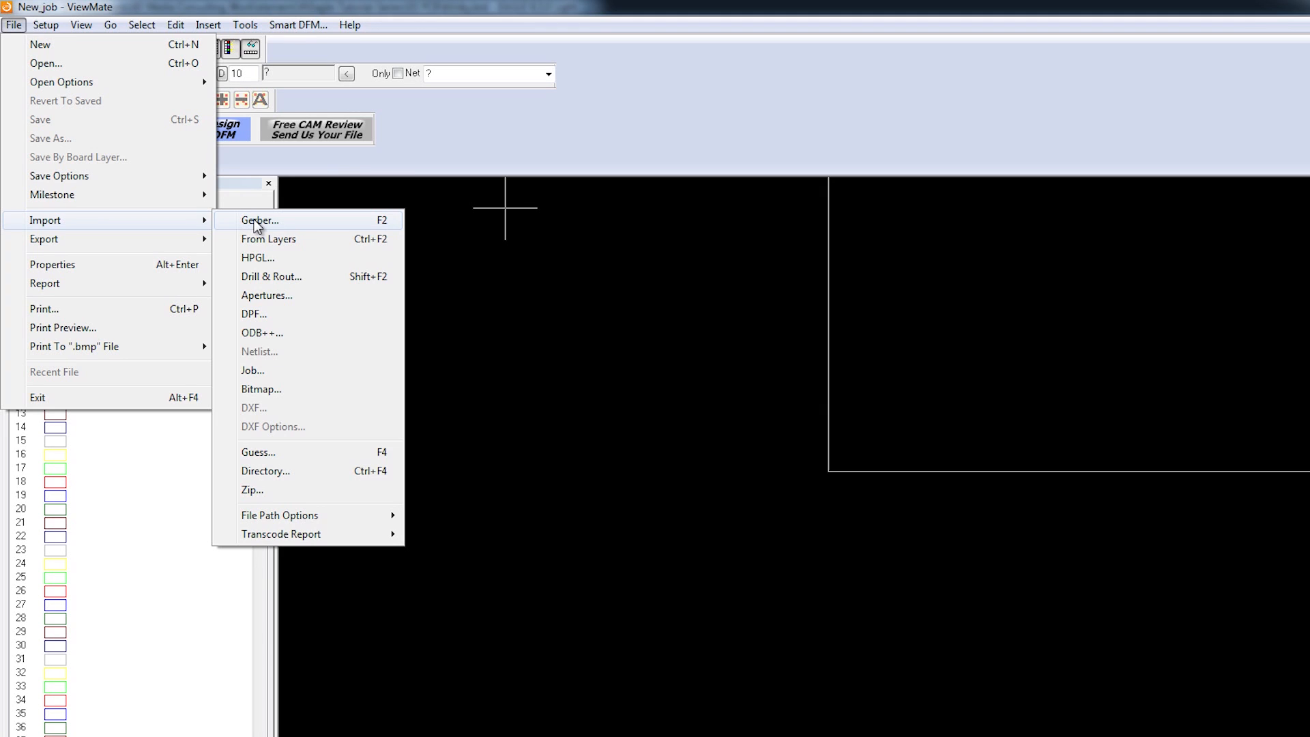
left_click(254, 219)
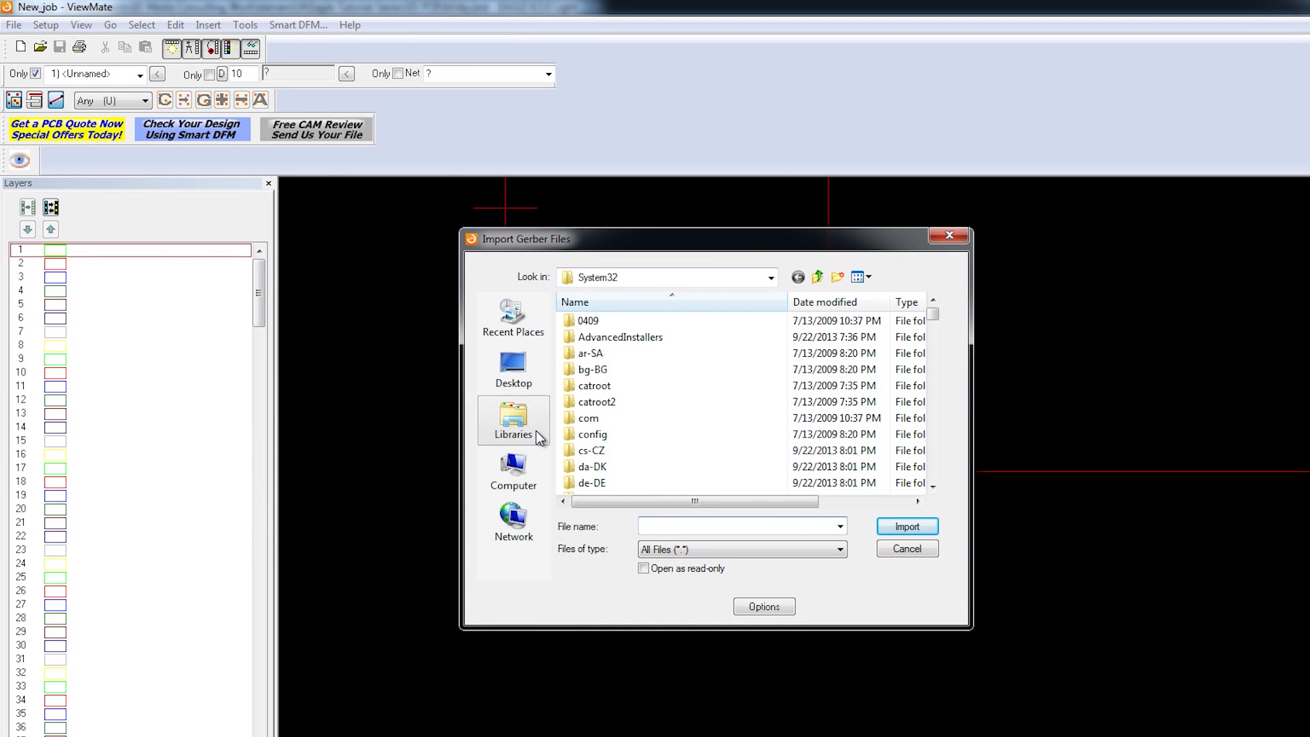
left_click(537, 435)
double_click(665, 307)
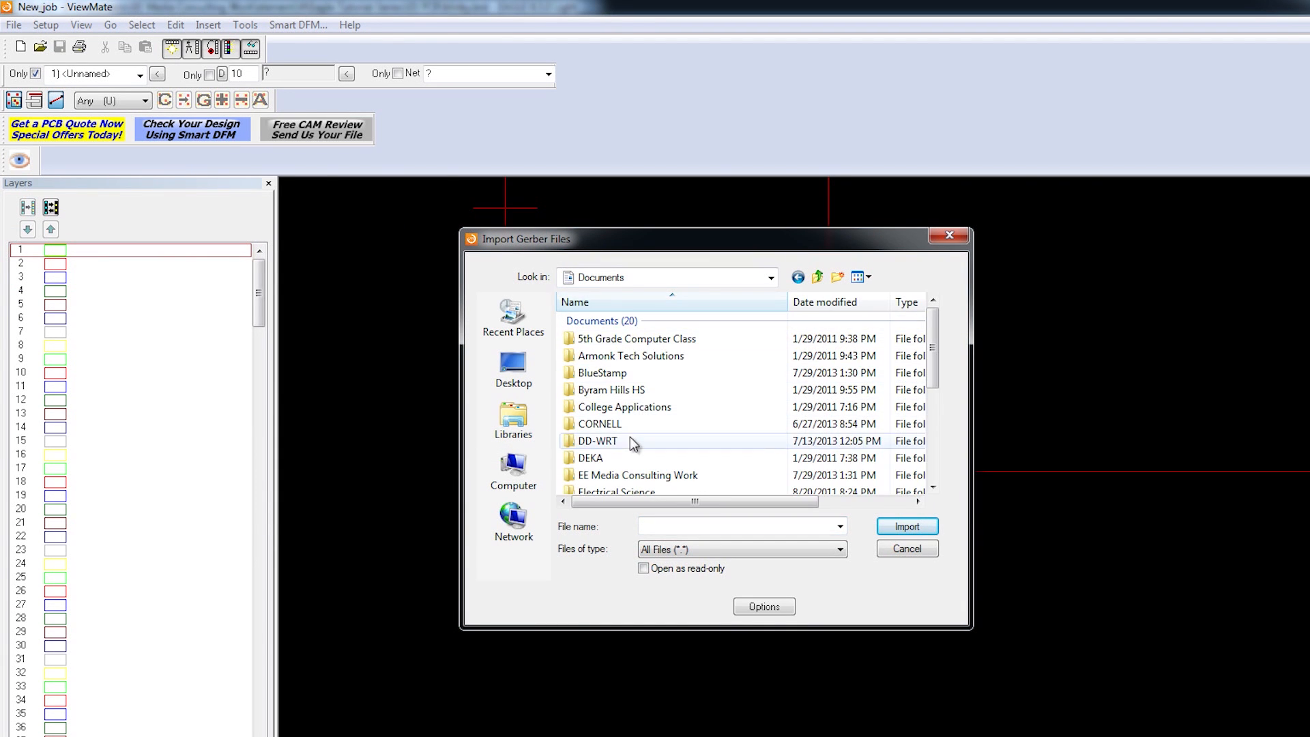
double_click(612, 475)
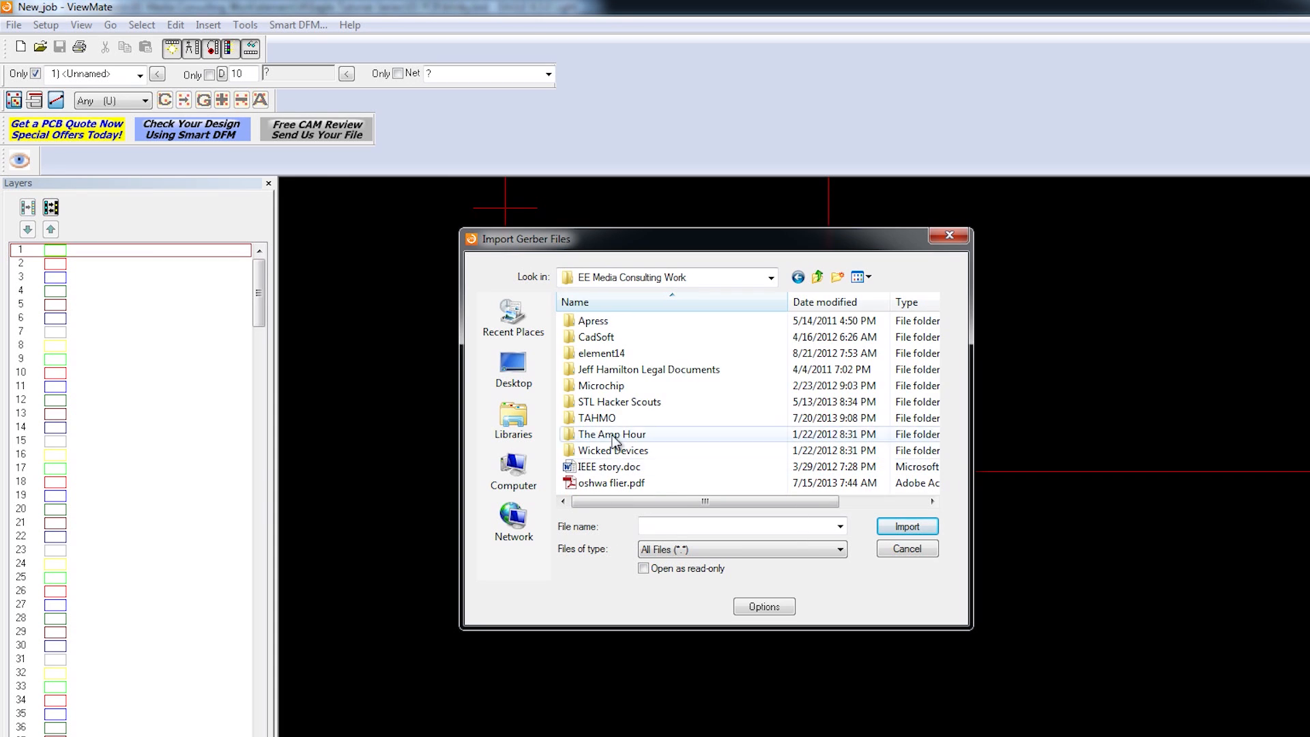
double_click(612, 354)
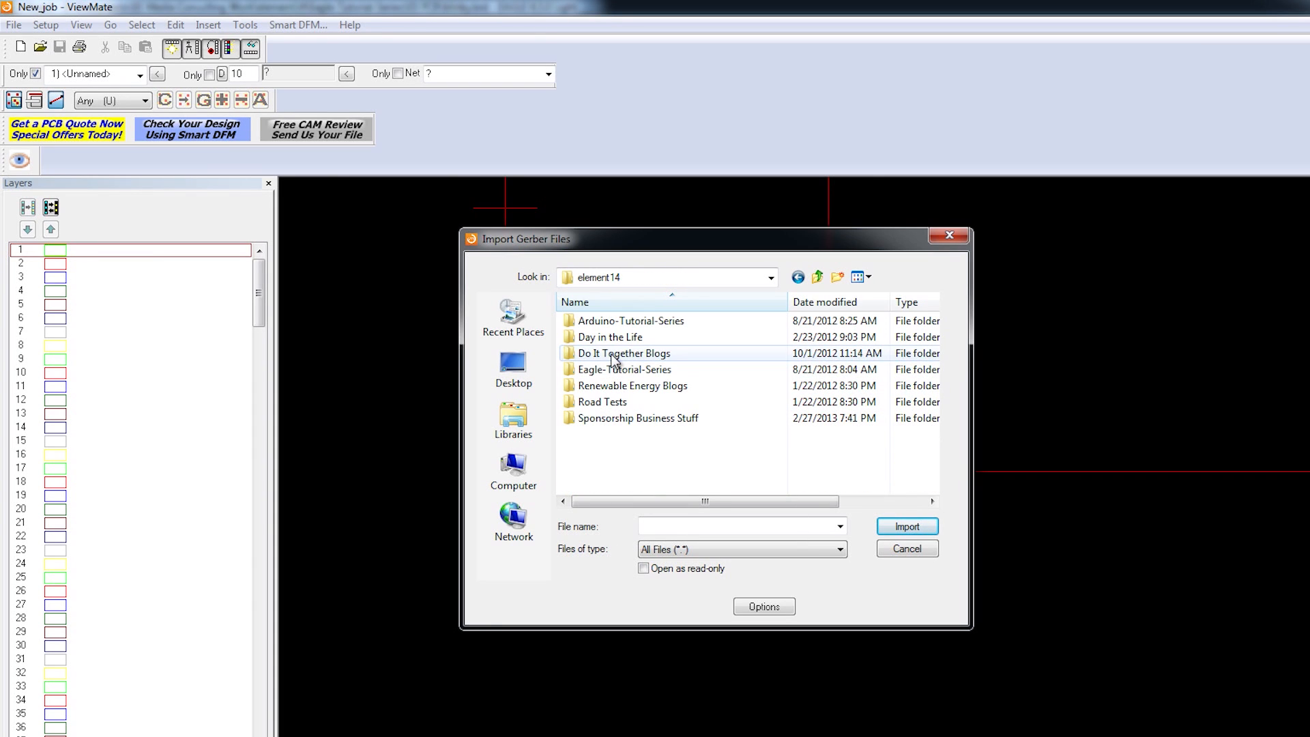
double_click(645, 370)
double_click(629, 368)
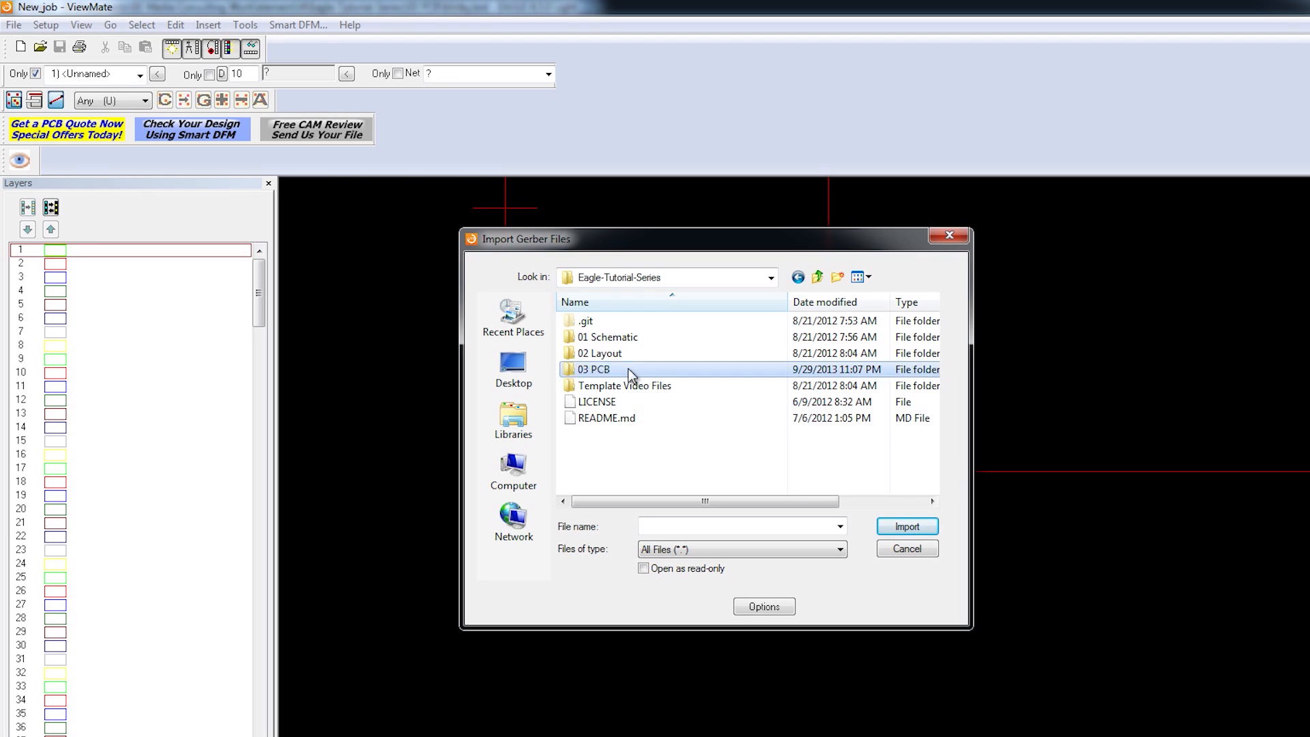
double_click(609, 322)
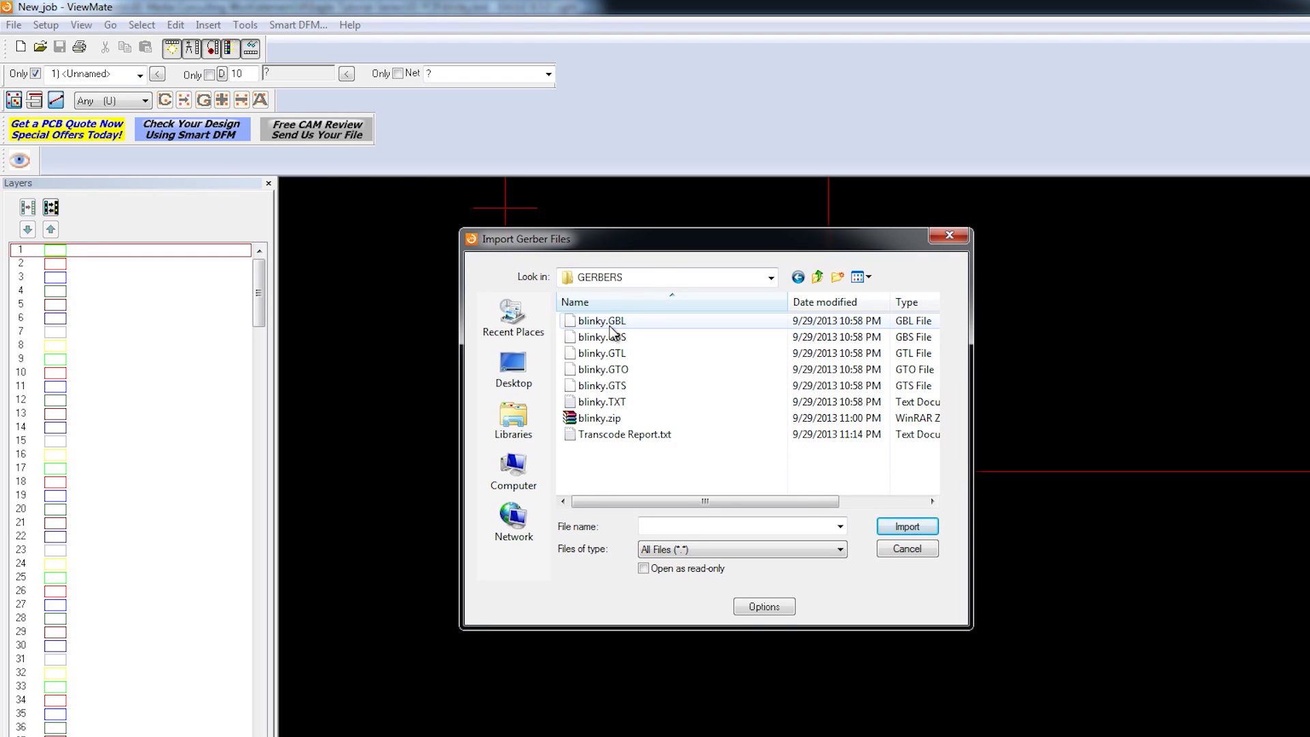
Step: Import the five blinky Gerber files, blinky.GBL through blinky.GTS
left_click(617, 323)
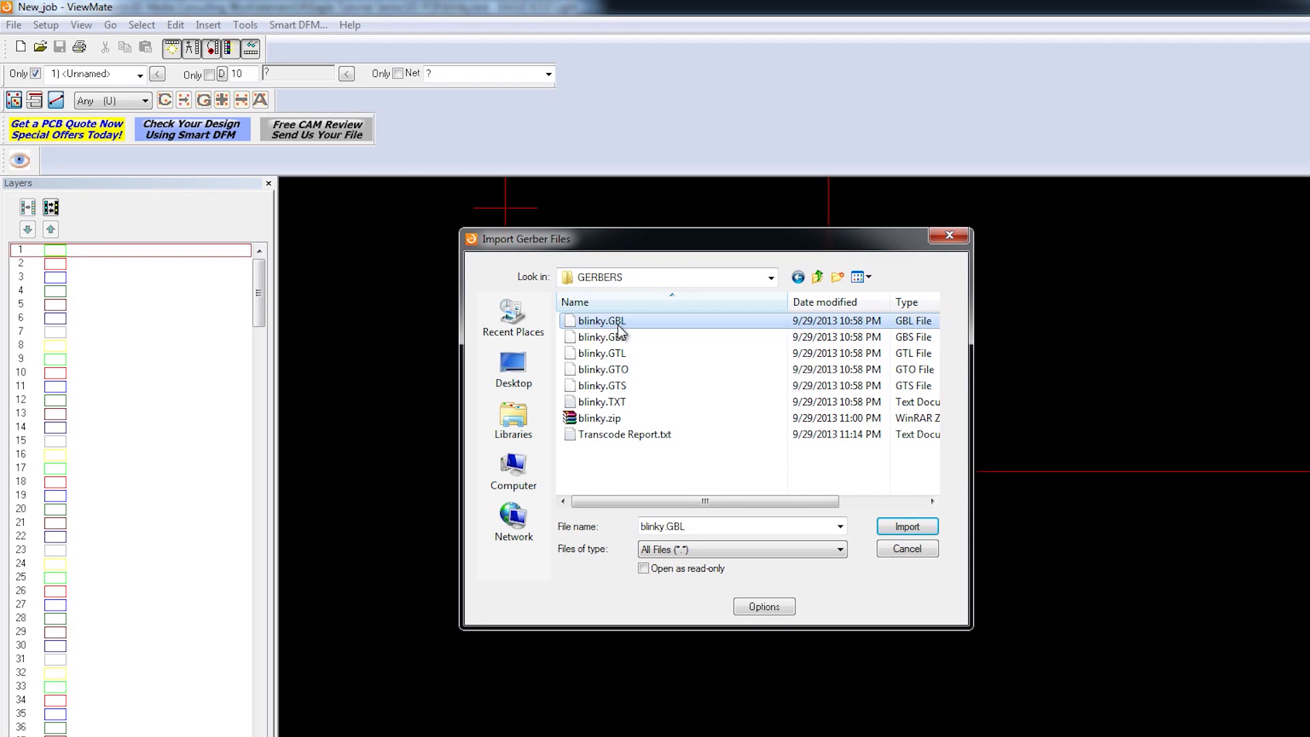
left_click(632, 387, "shift")
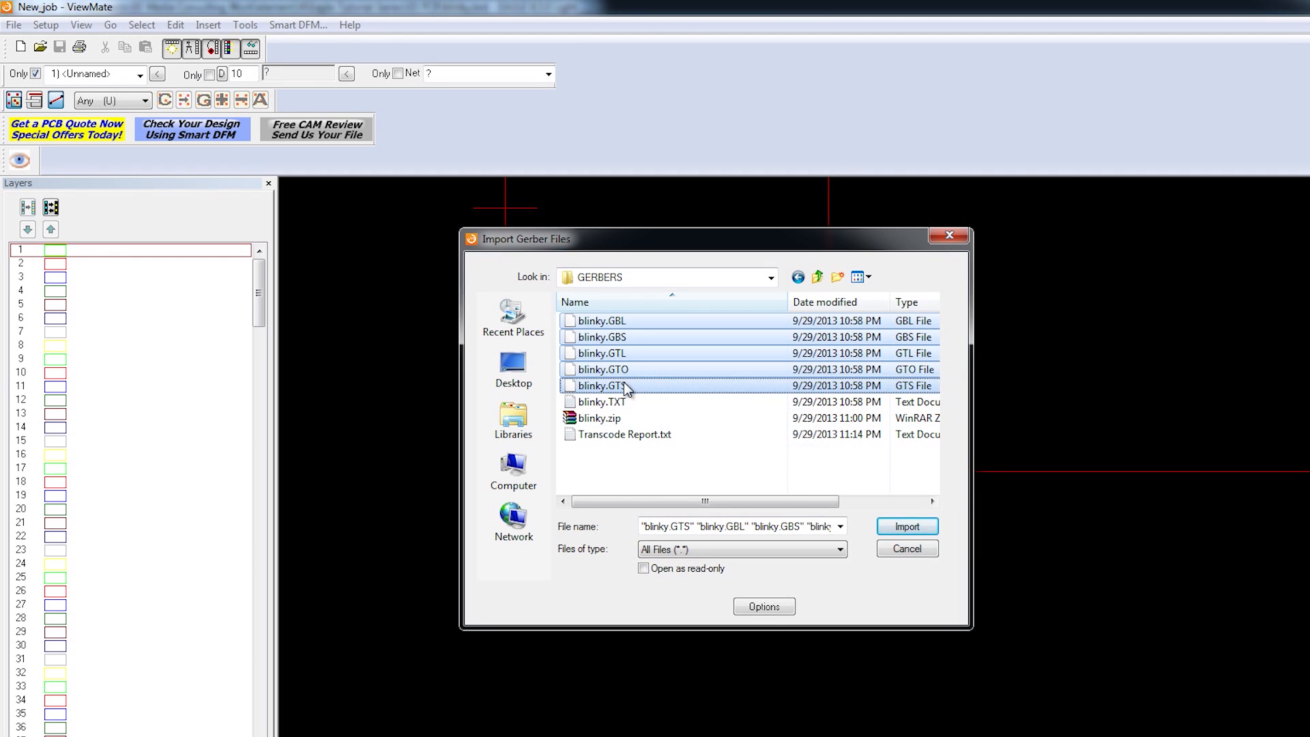
left_click(933, 530)
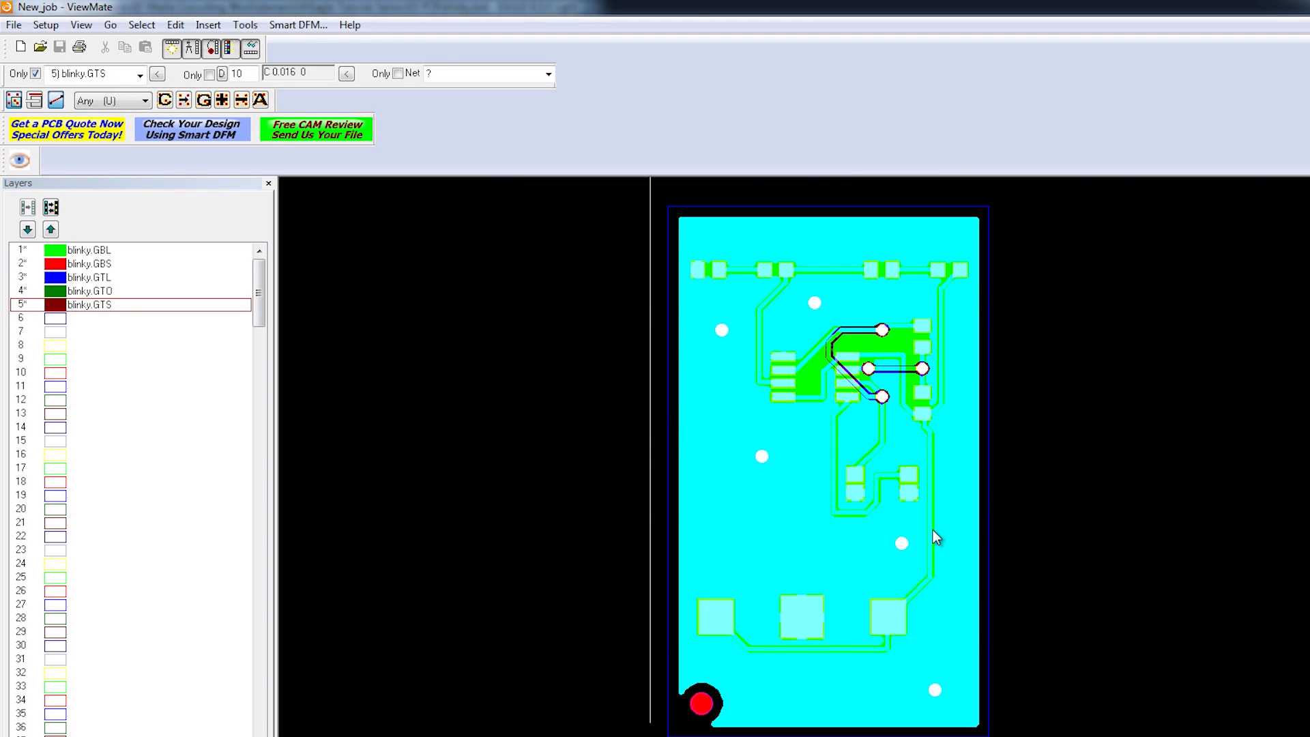
Step: Hide the GBS, GTL, GTO and GTS layers to inspect the bottom copper alone
left_click(57, 266)
left_click(56, 278)
left_click(56, 292)
left_click(56, 305)
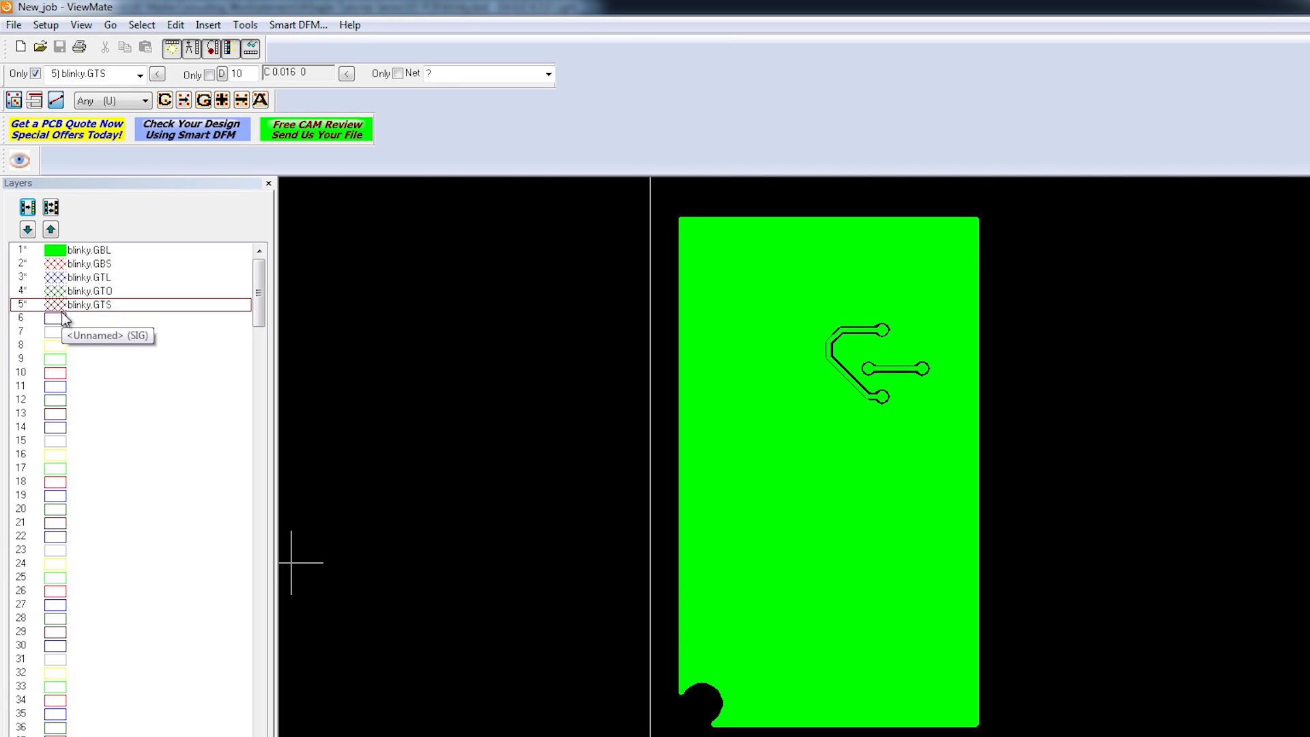
scroll(1003, 454, "up", 1)
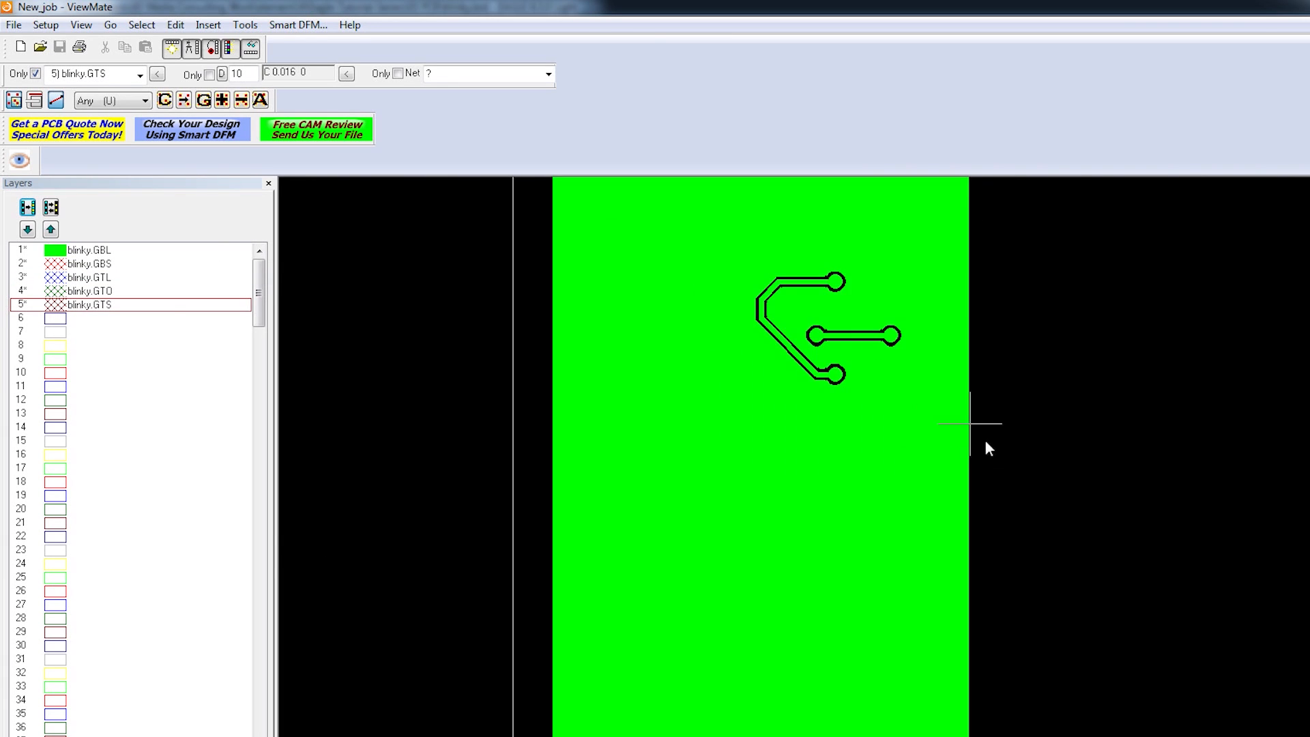
scroll(1001, 358, "up", 2)
scroll(918, 325, "down", 2)
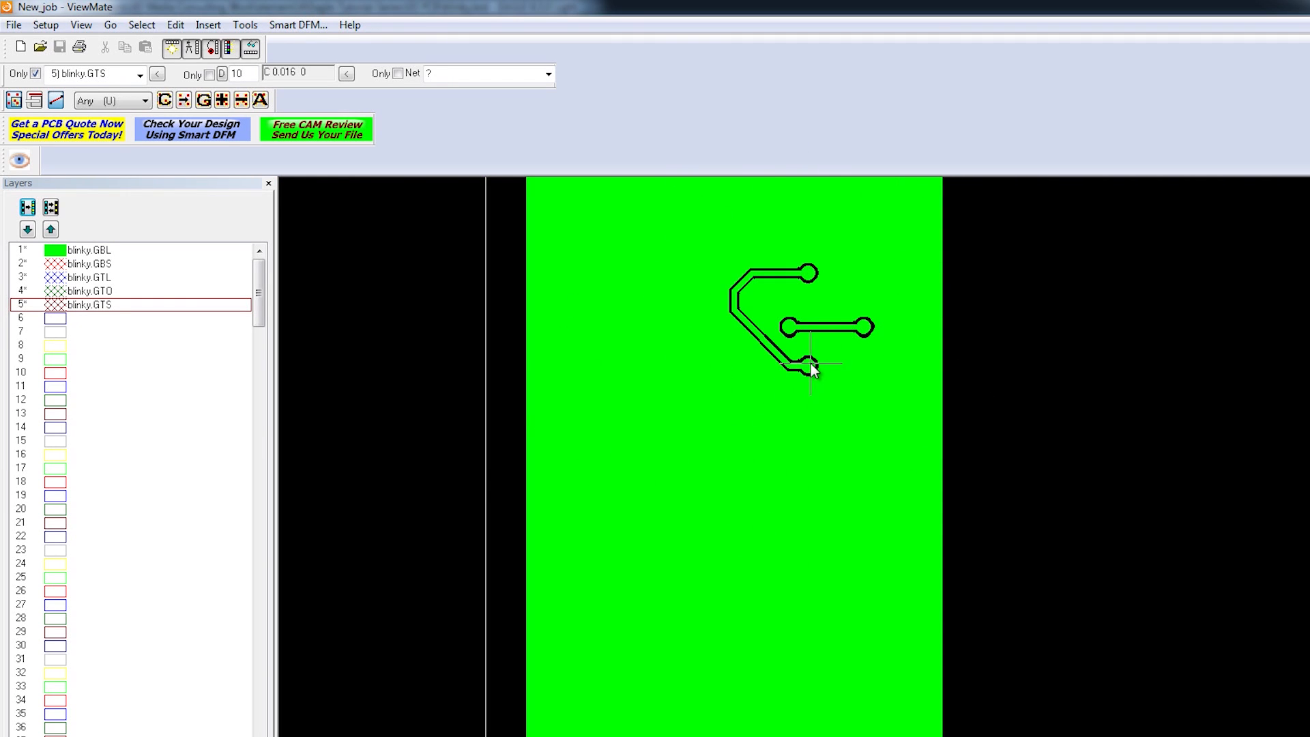
scroll(810, 363, "up", 3)
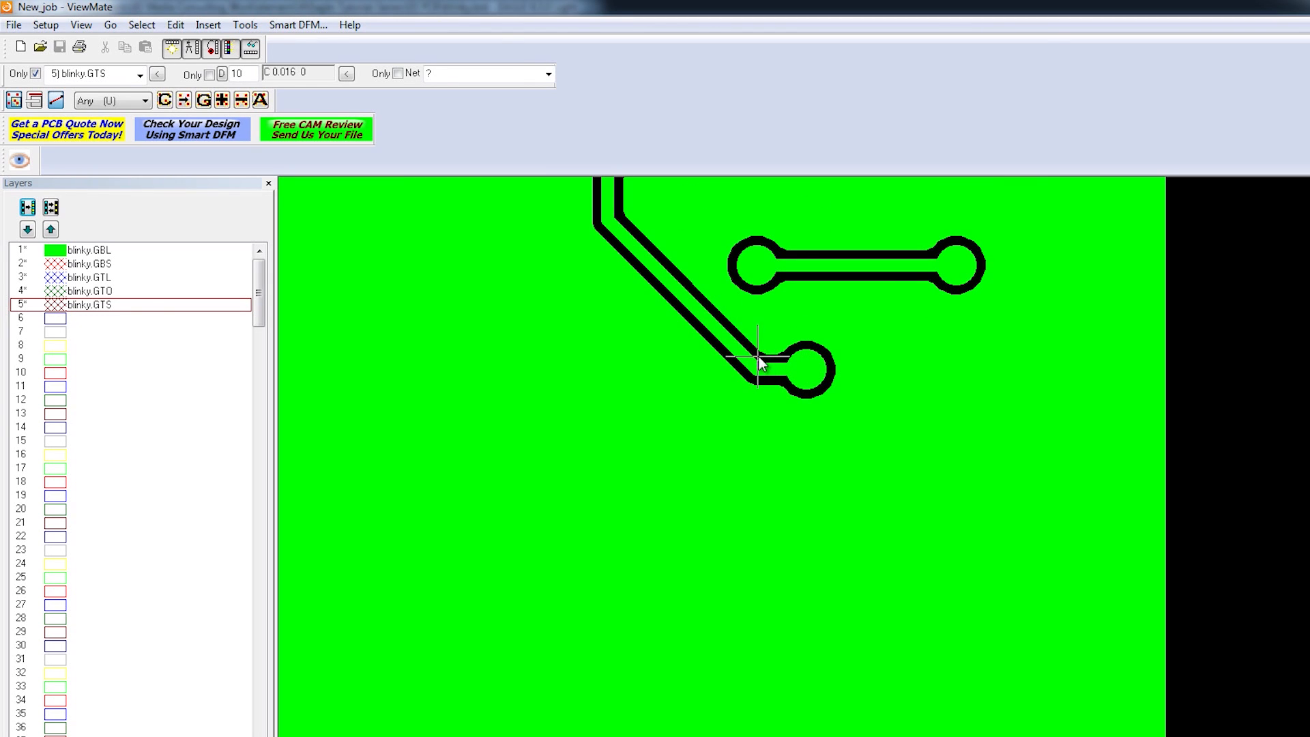
scroll(793, 362, "down", 3)
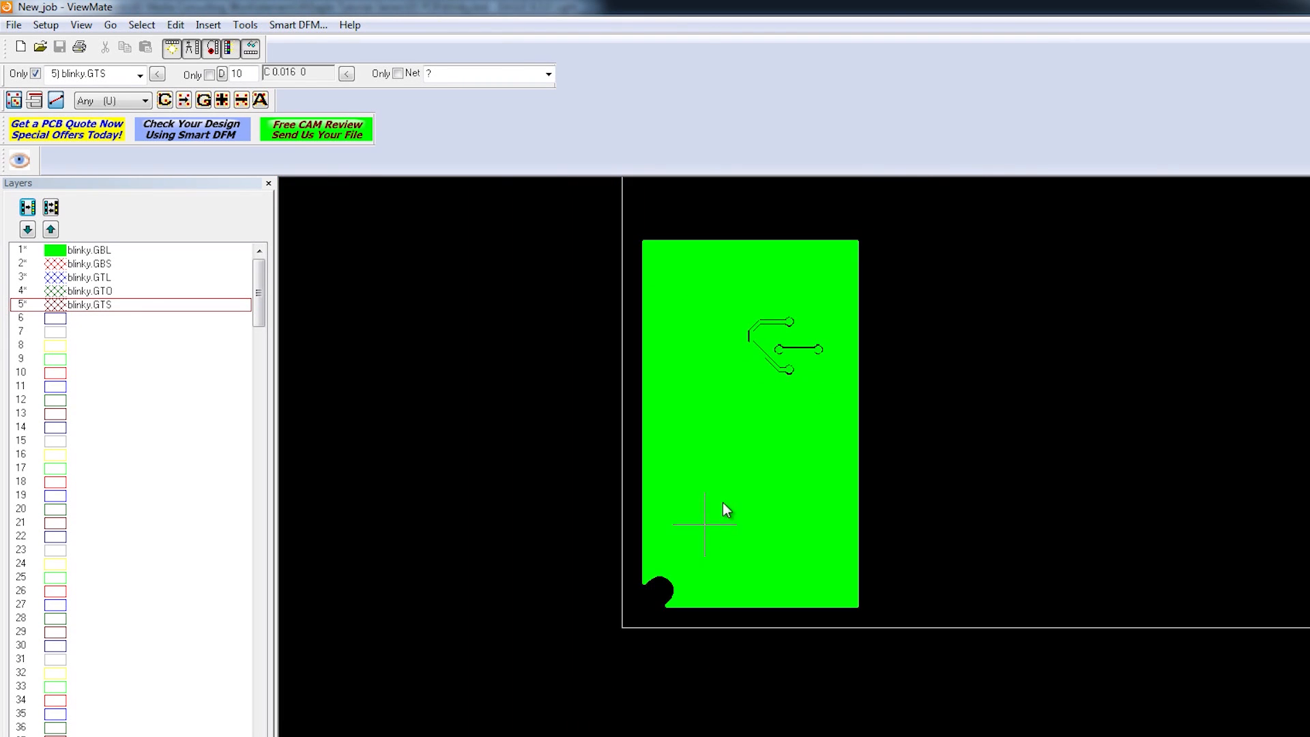
scroll(641, 593, "up", 2)
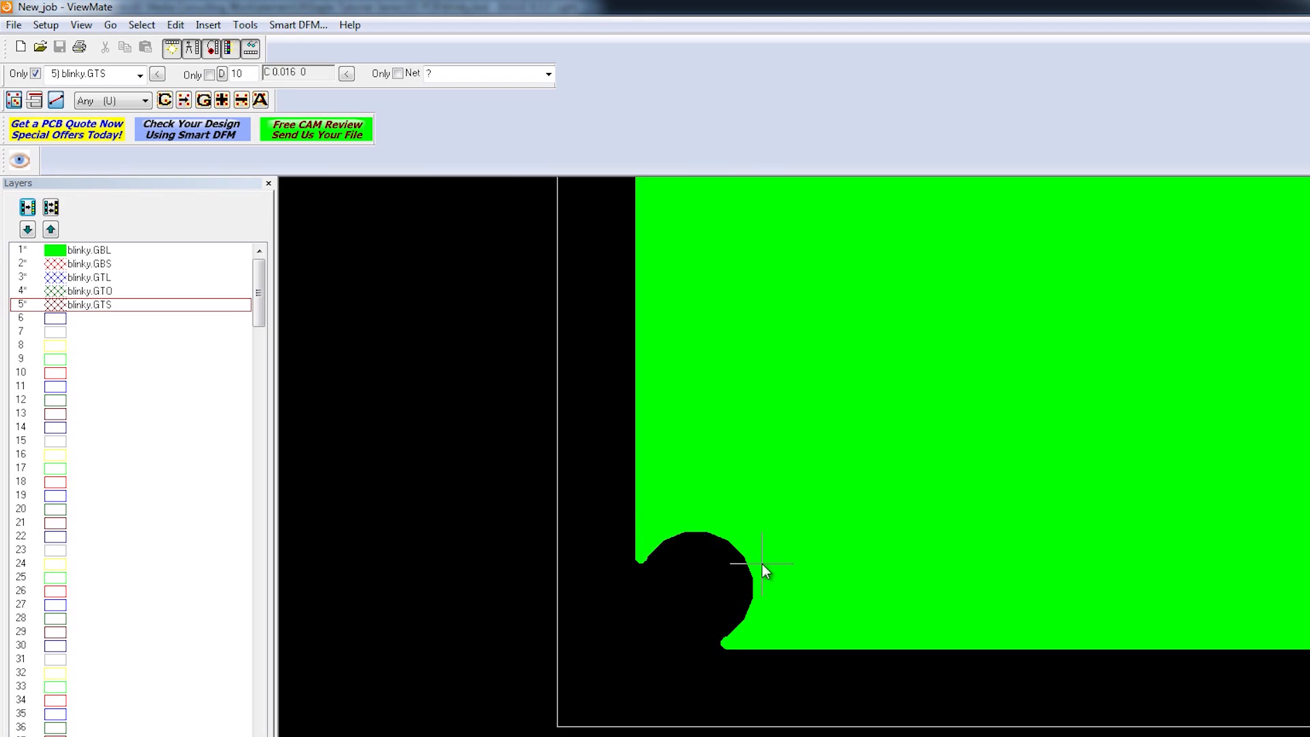
Step: Turn the blinky.GBS bottom solder mask and blinky.GTL top copper layers back on
left_click(59, 265)
left_click(56, 265)
scroll(743, 529, "down", 3)
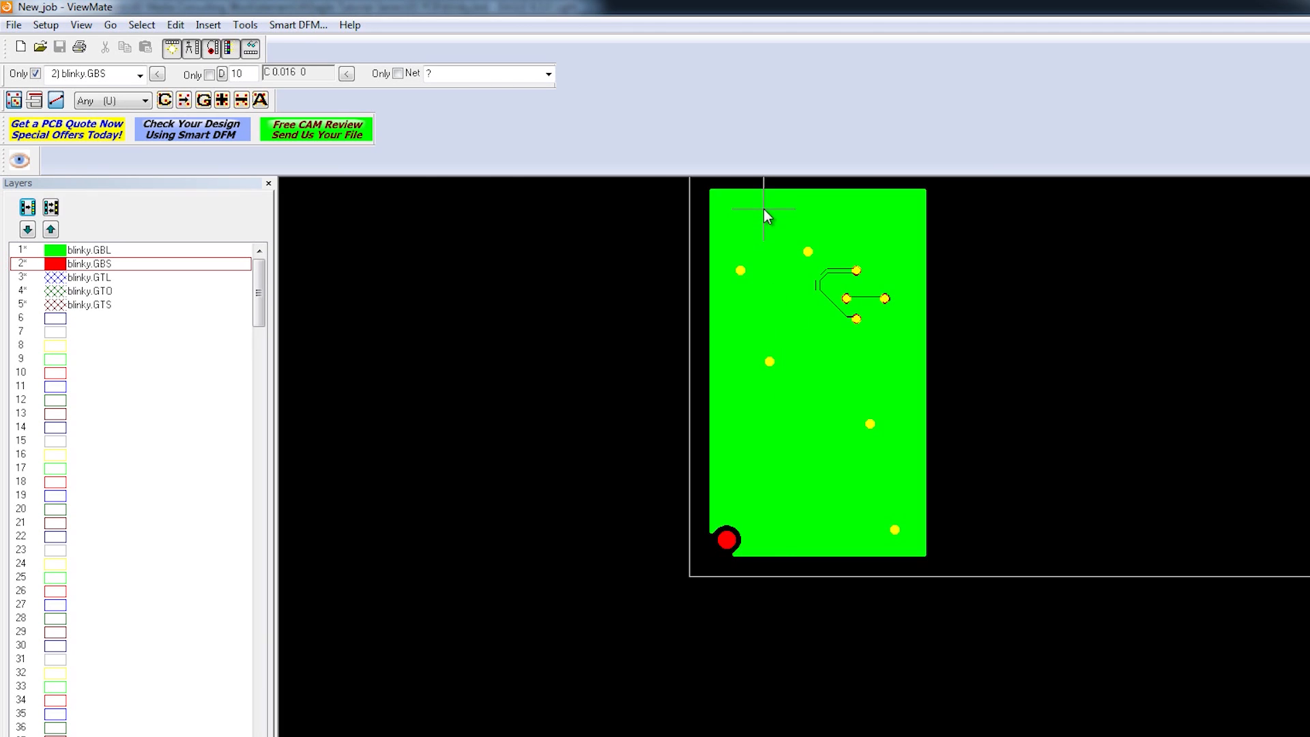
scroll(764, 209, "up", 1)
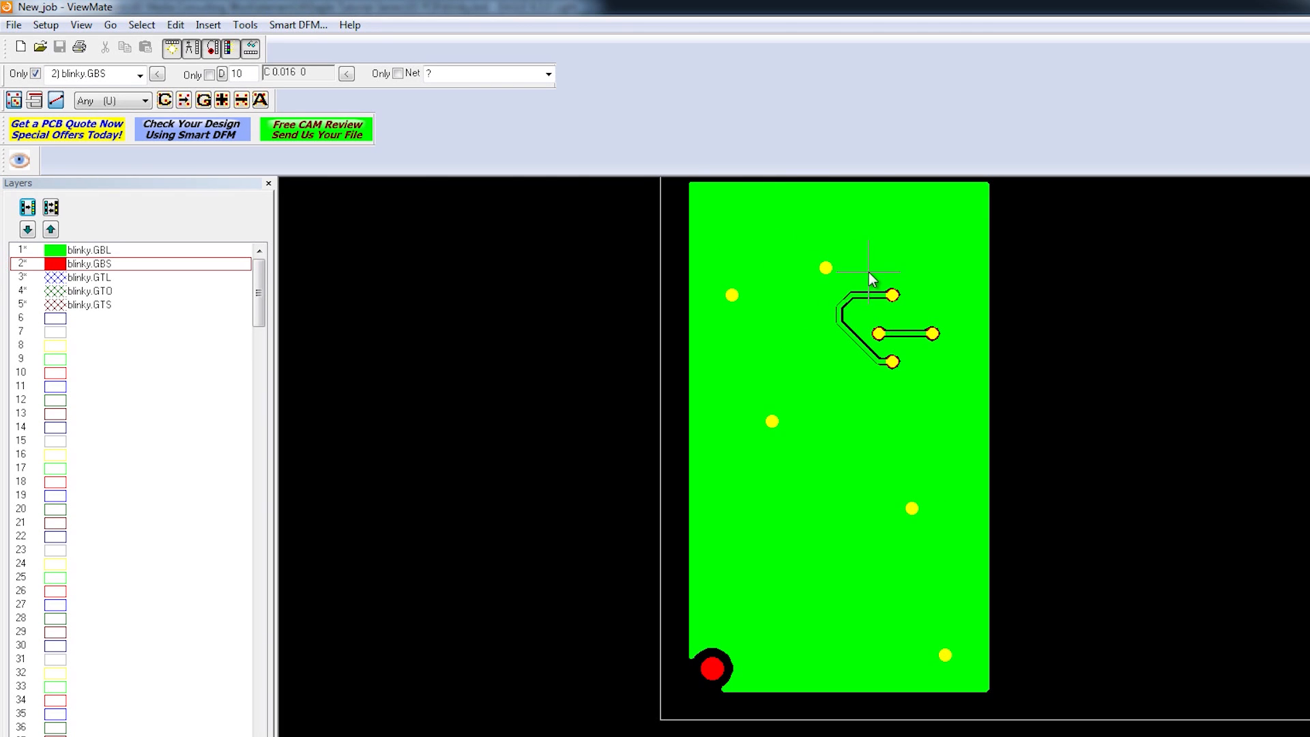
scroll(869, 272, "up", 3)
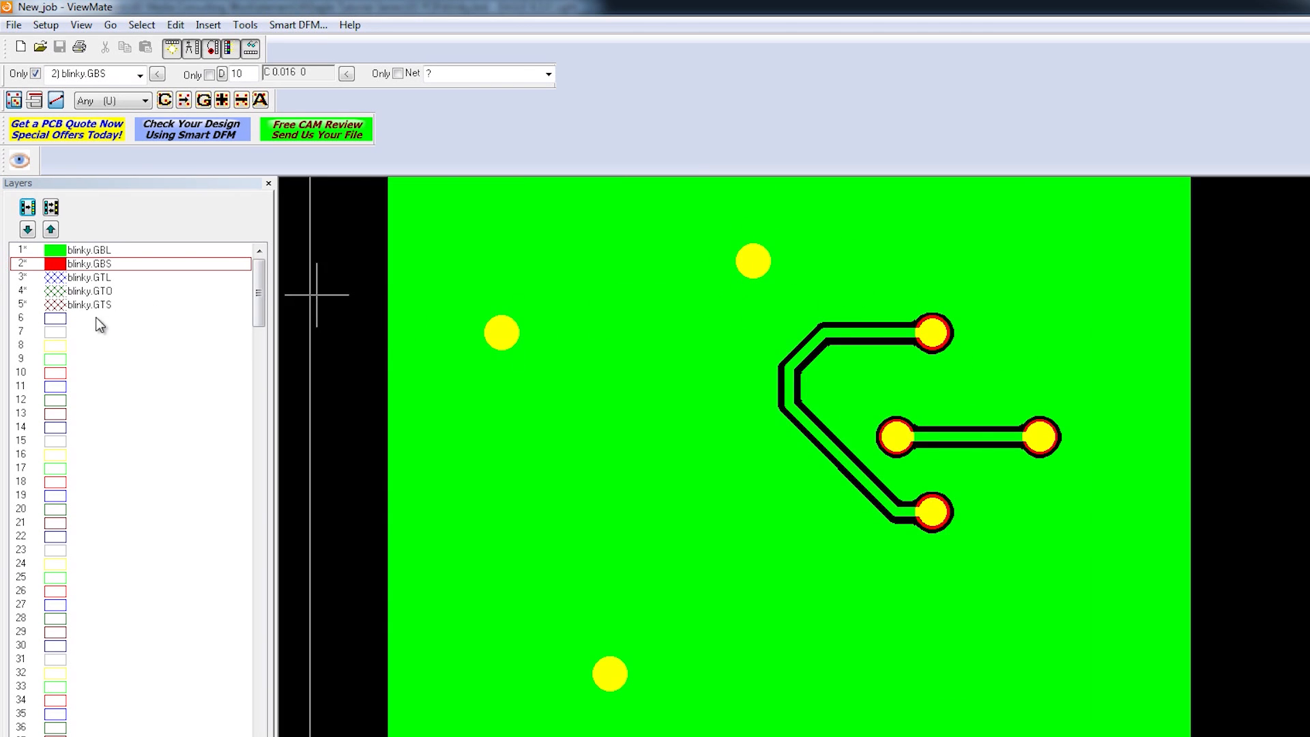
left_click(55, 278)
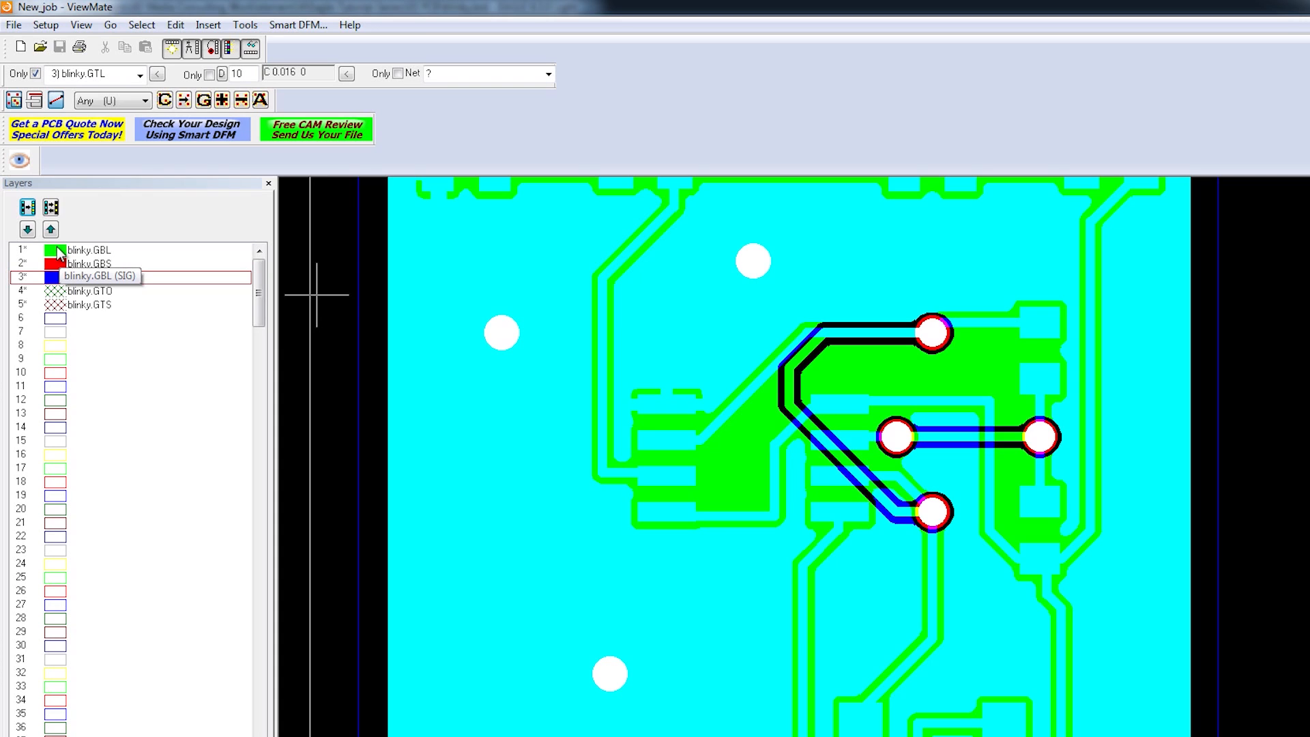
Step: Hide the blinky.GBL bottom copper layer and zoom to inspect the rest
left_click(58, 252)
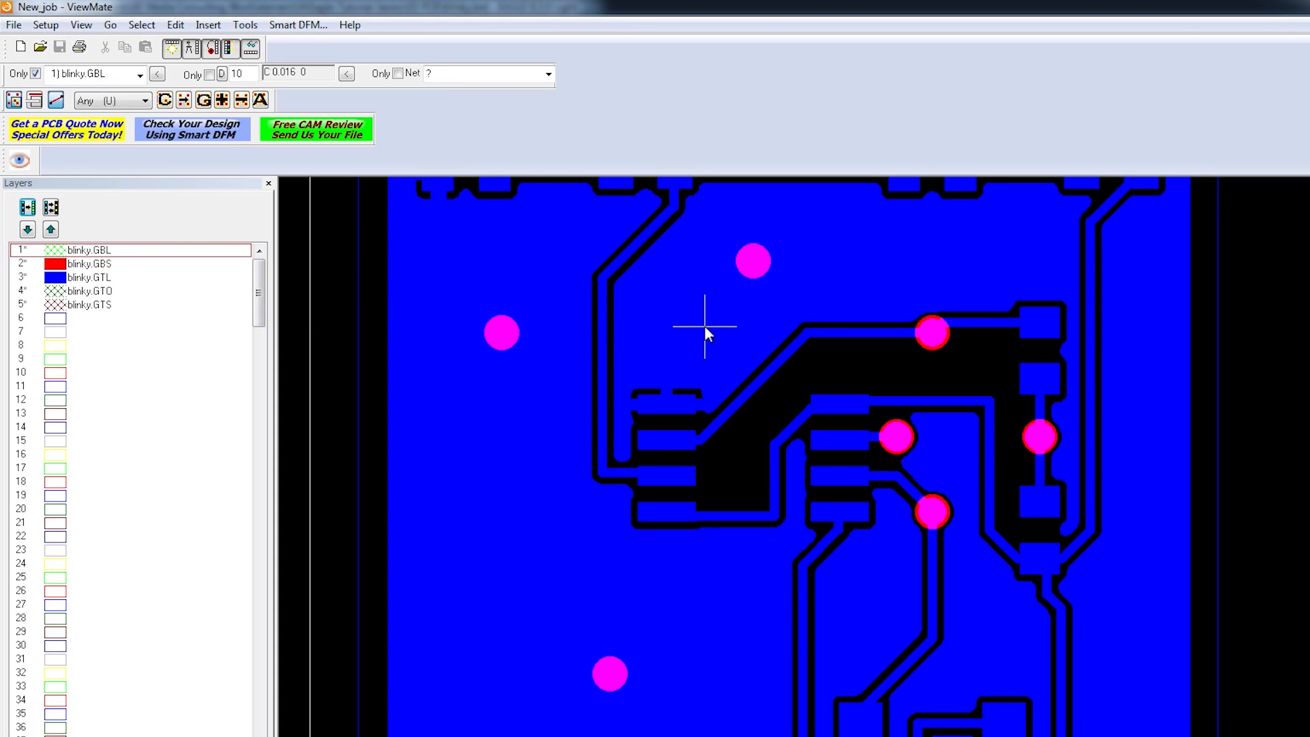
scroll(704, 325, "down", 3)
scroll(693, 609, "up", 2)
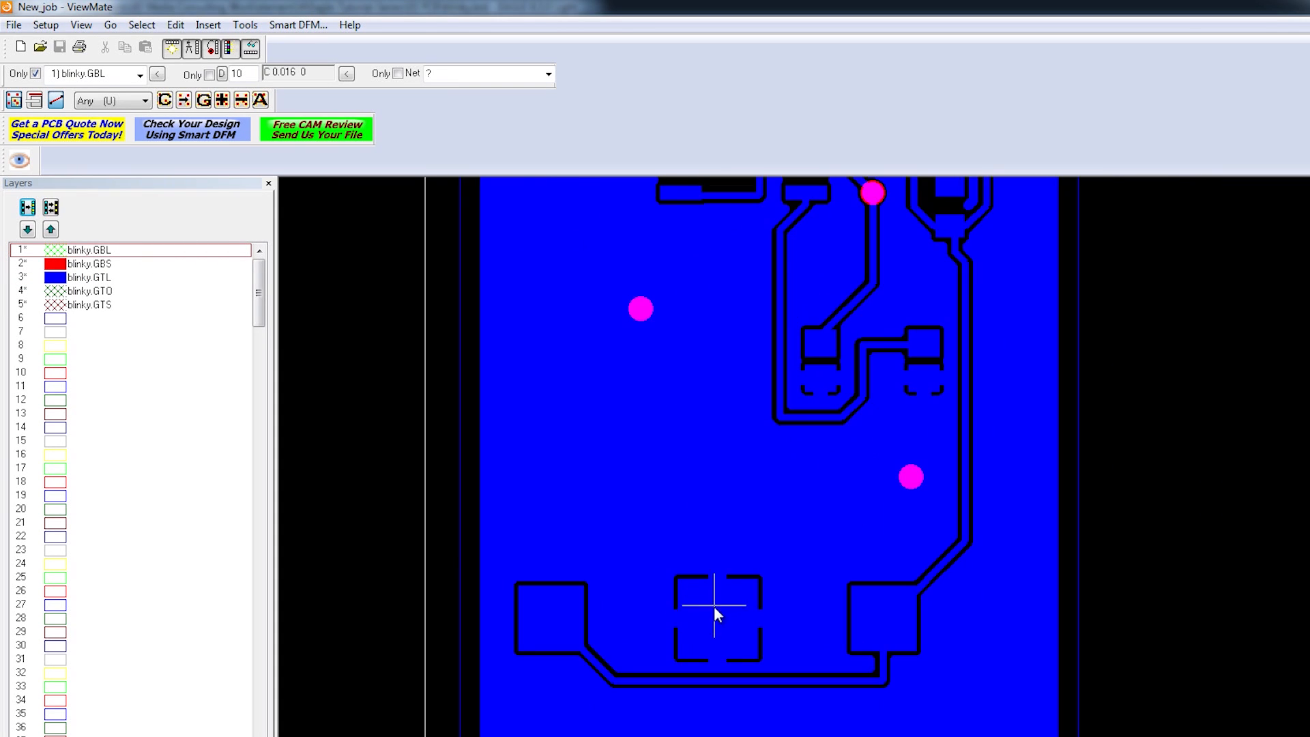
scroll(755, 371, "down", 2)
scroll(760, 279, "up", 2)
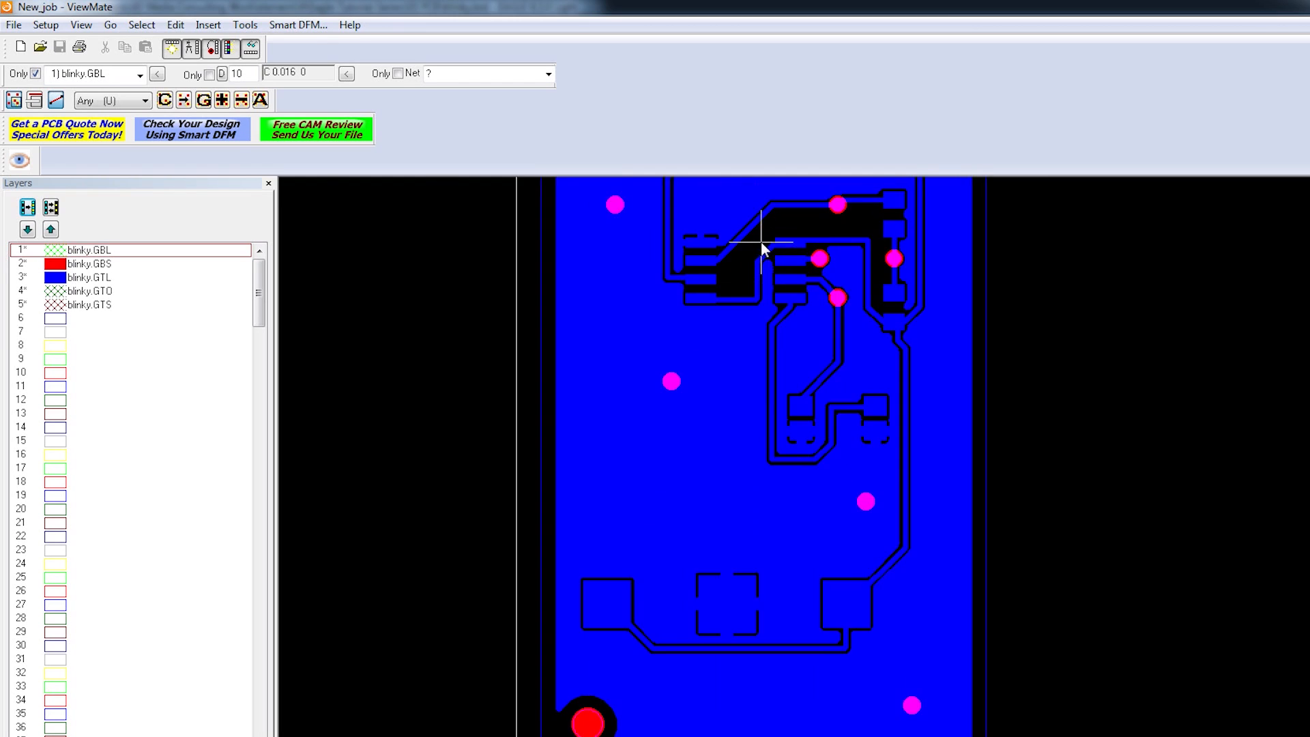
Step: Show the GTO silkscreen, hide the GBS solder mask, and keep GTL top copper visible
left_click(49, 278)
left_click(49, 278)
left_click(52, 292)
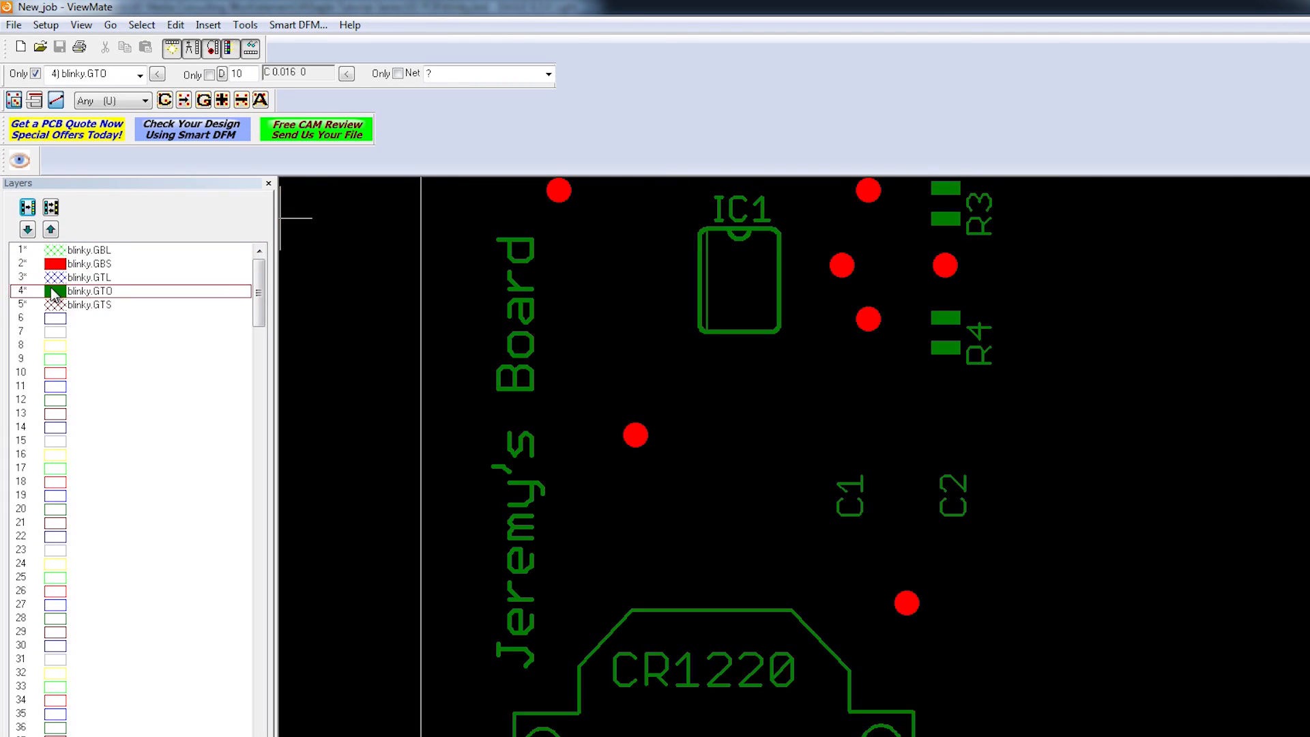
left_click(51, 266)
left_click(52, 267)
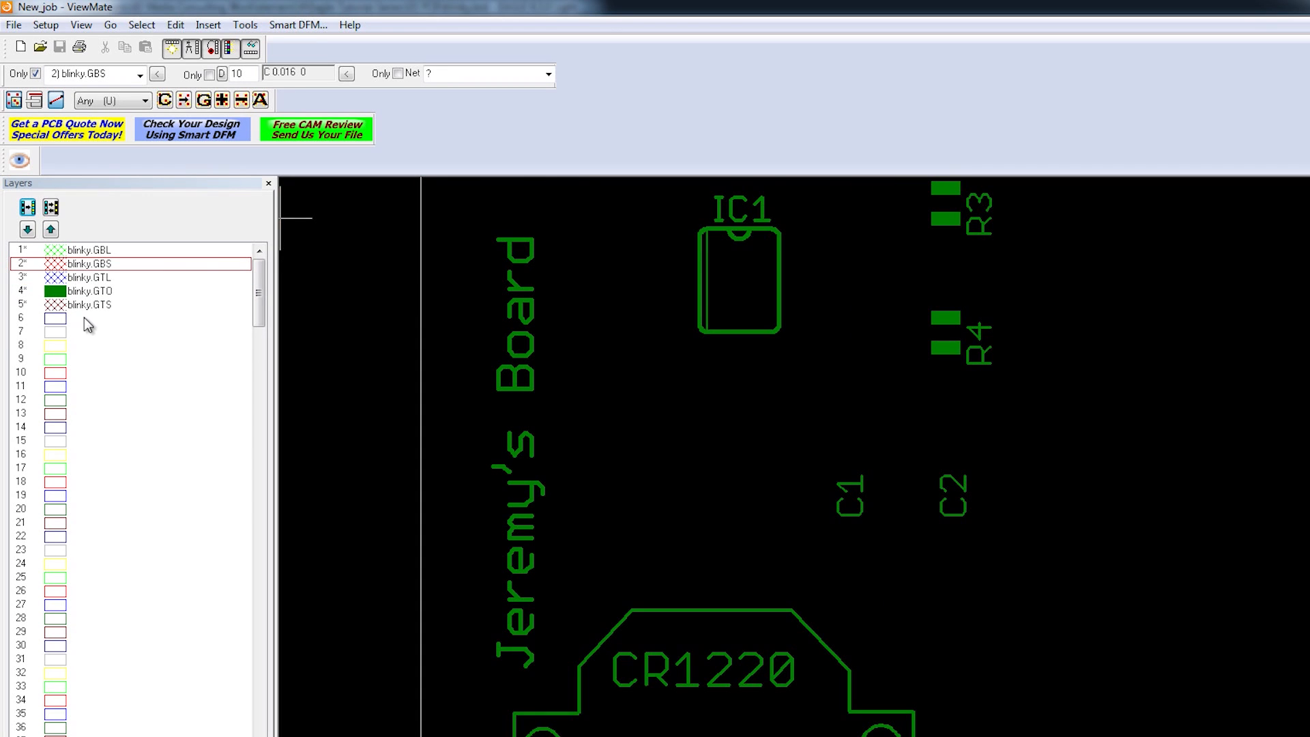
scroll(757, 338, "down", 3)
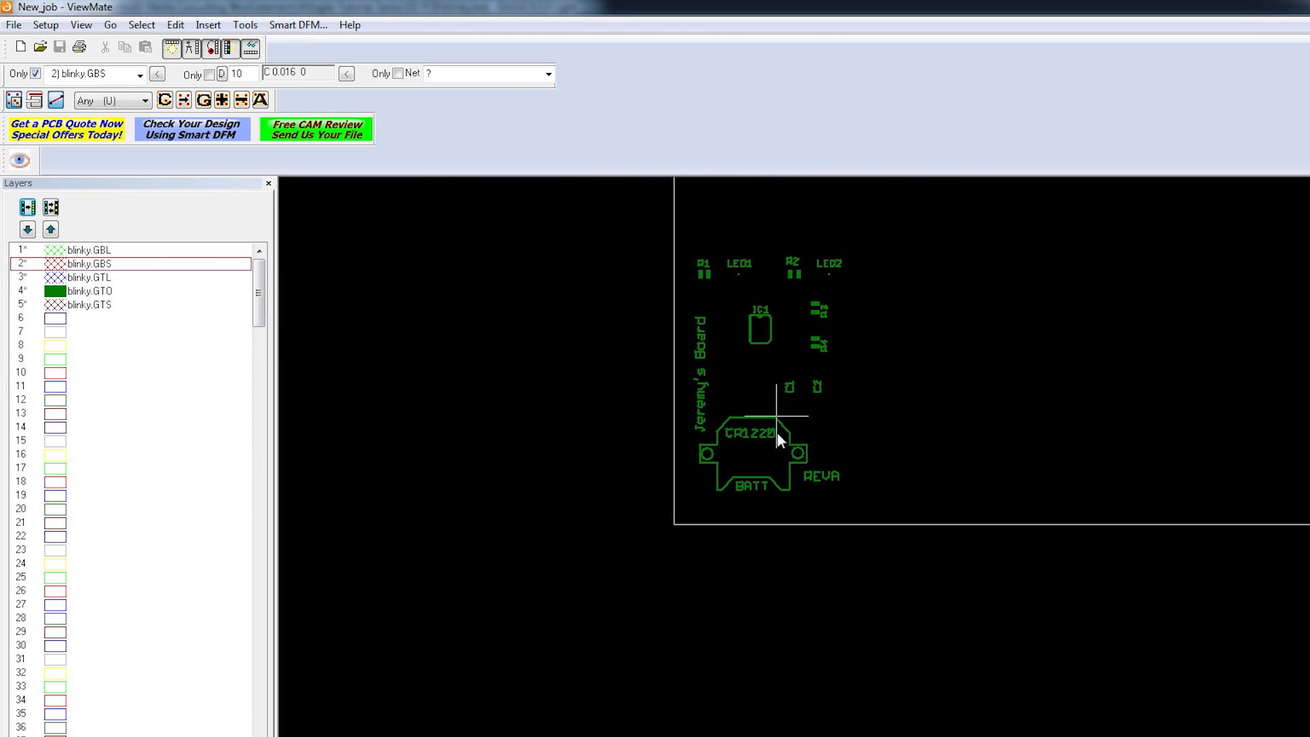
scroll(782, 433, "up", 1)
scroll(761, 280, "up", 1)
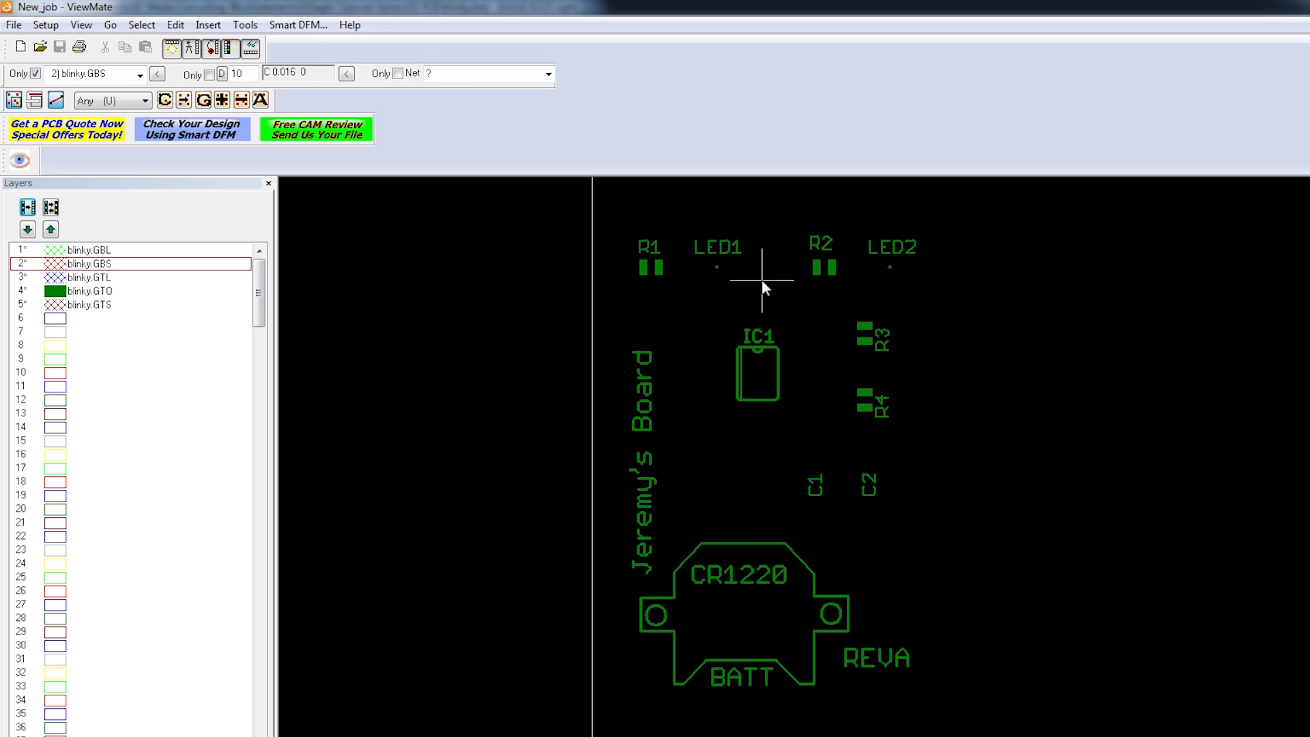
left_click(55, 276)
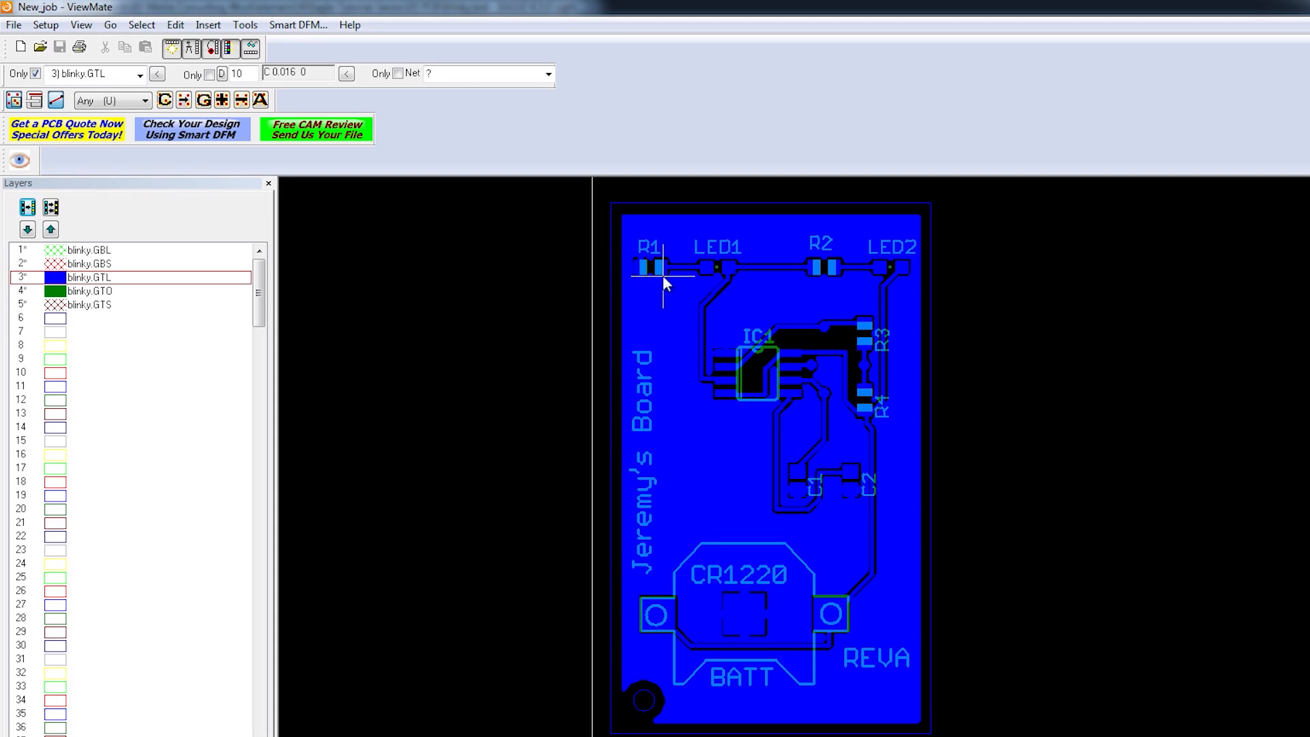
Step: Turn on the blinky.GTS top solder mask layer, shown in purple
left_click(56, 306)
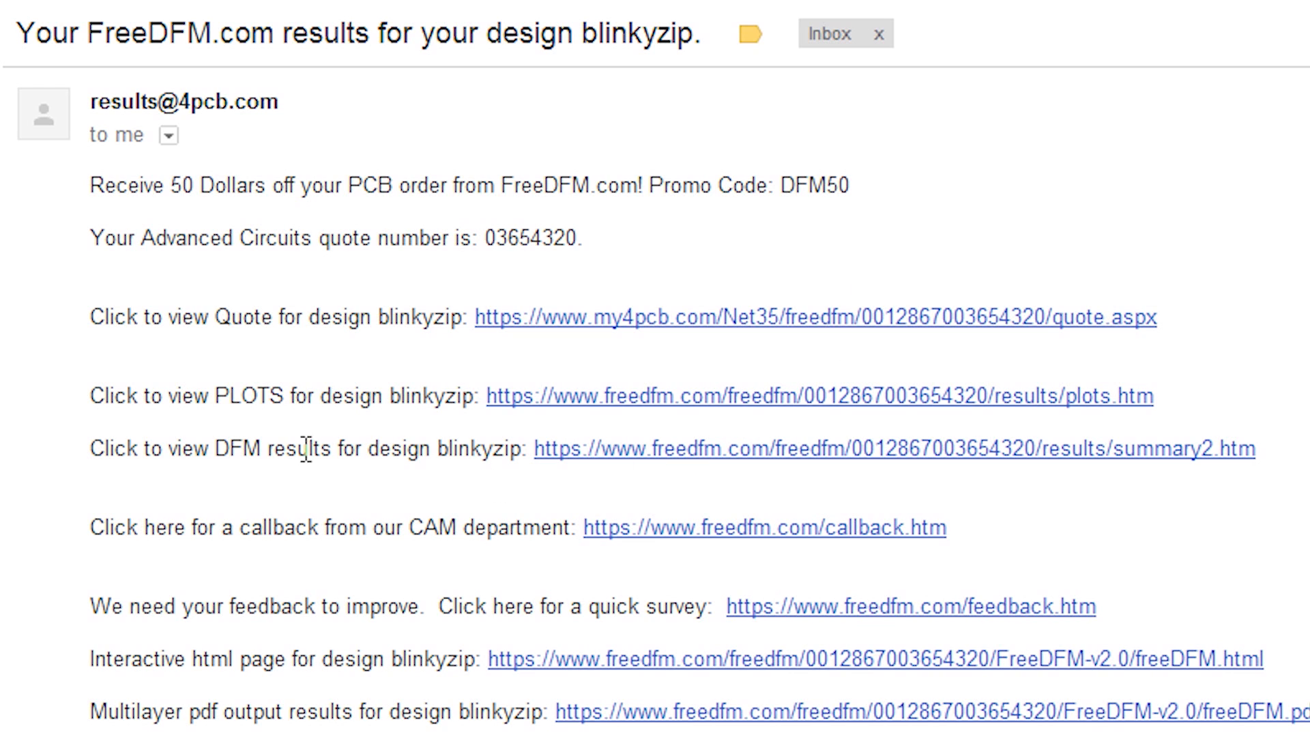
Step: Open the DFM results for blinkyzip from the FreeDFM results e-mail
left_click(601, 452)
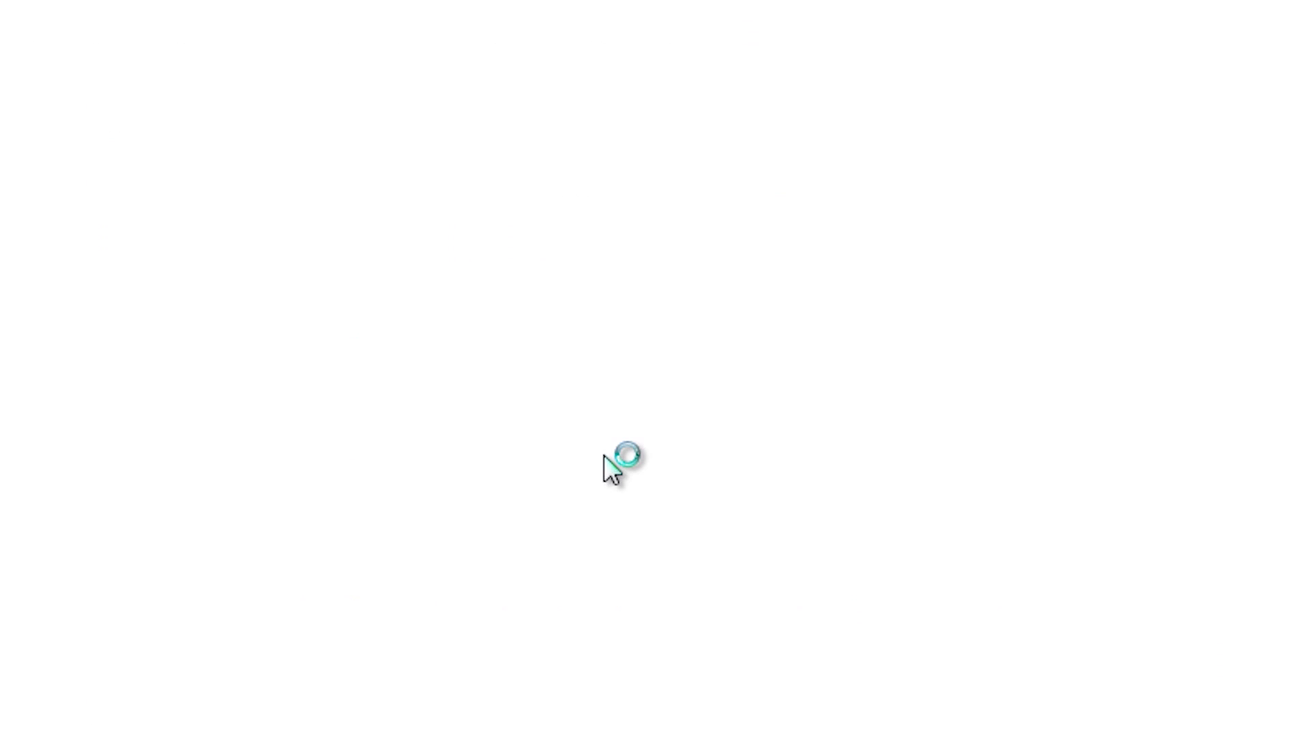
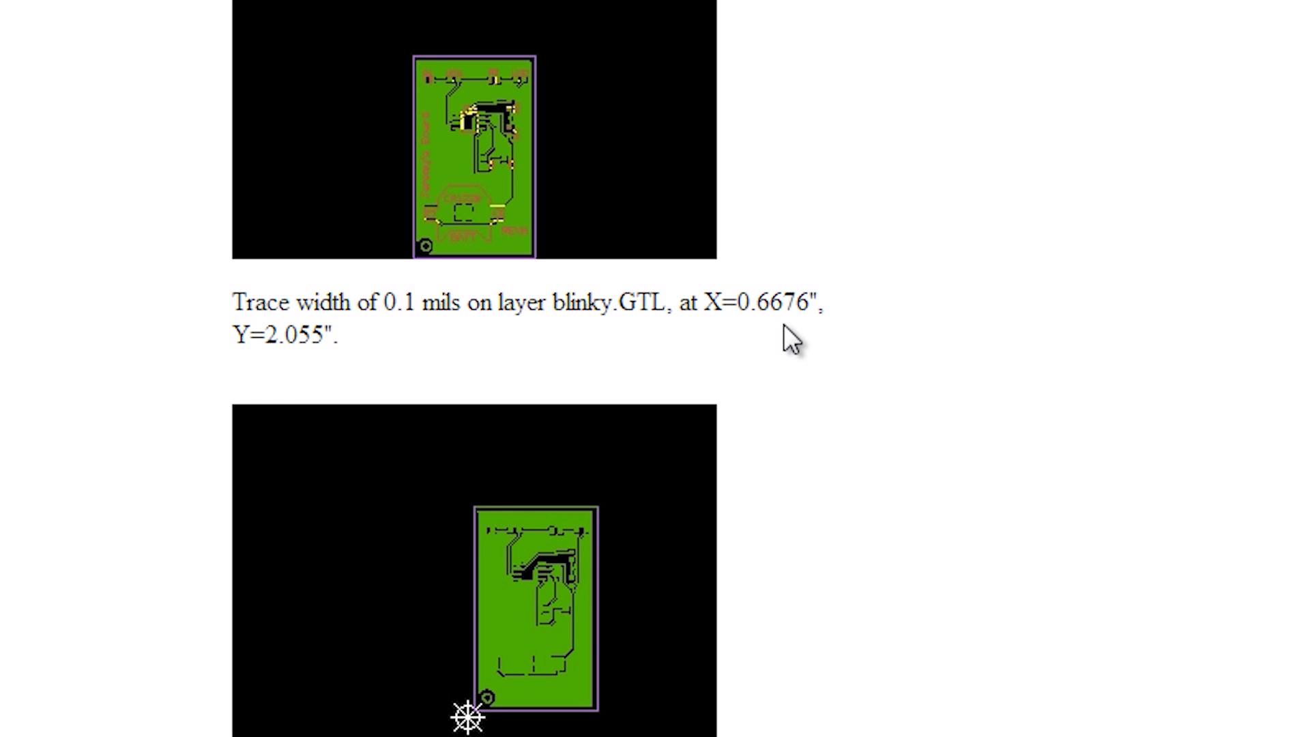
Step: Scroll through the four Insufficient Trace Width violations for blinkyzip in FreeDFM
scroll(775, 390, "down", 10)
scroll(771, 666, "up", 15)
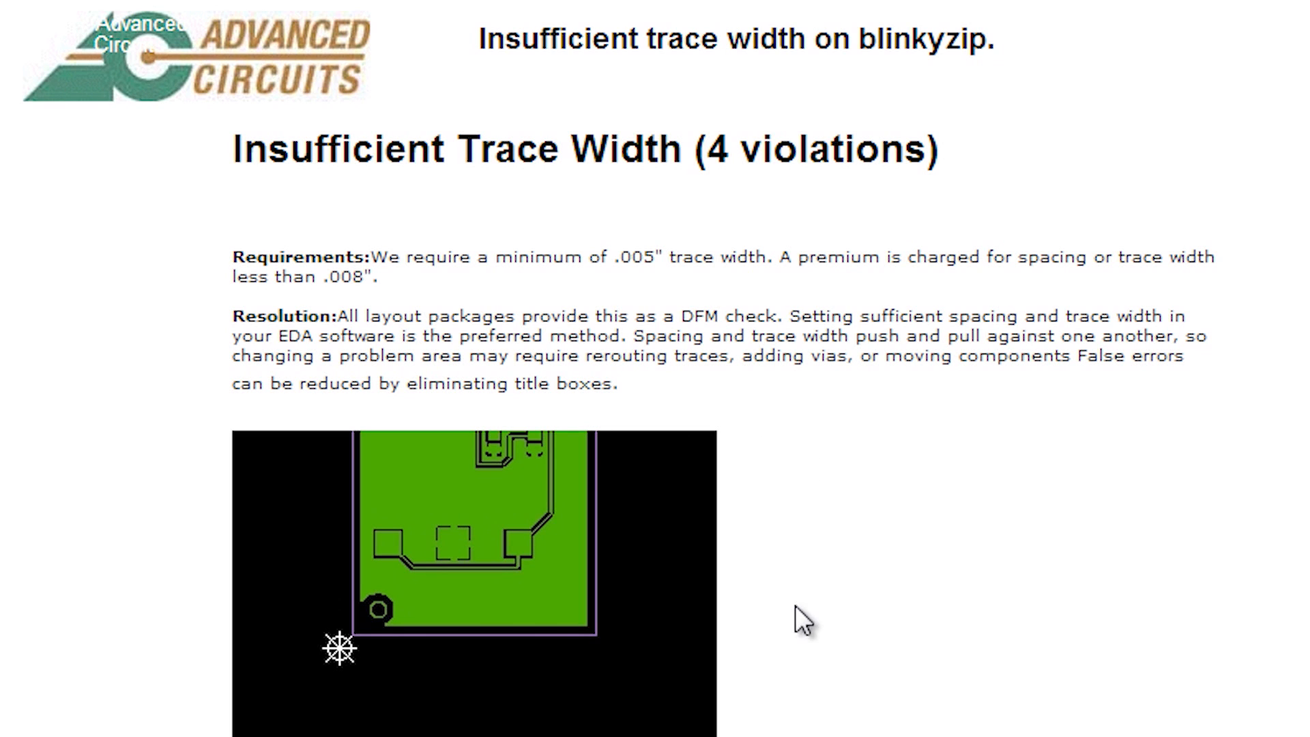
scroll(795, 606, "down", 8)
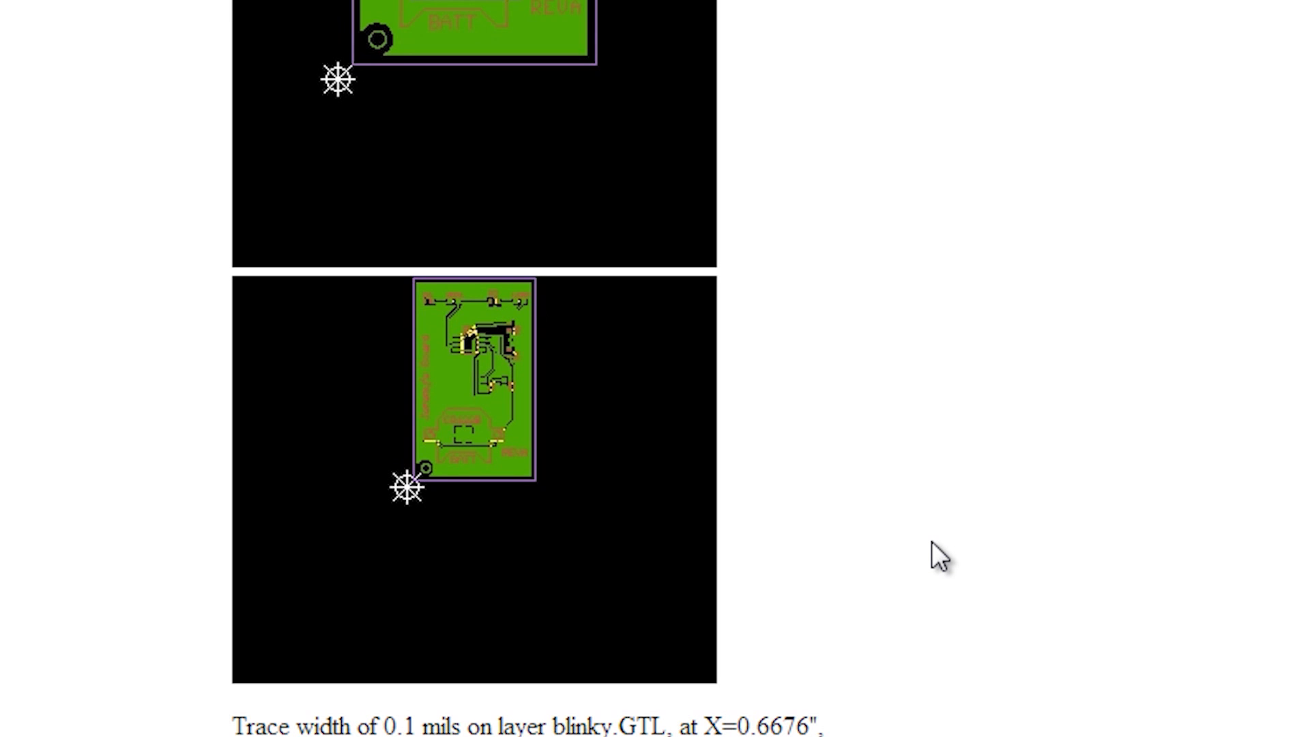
scroll(932, 542, "down", 20)
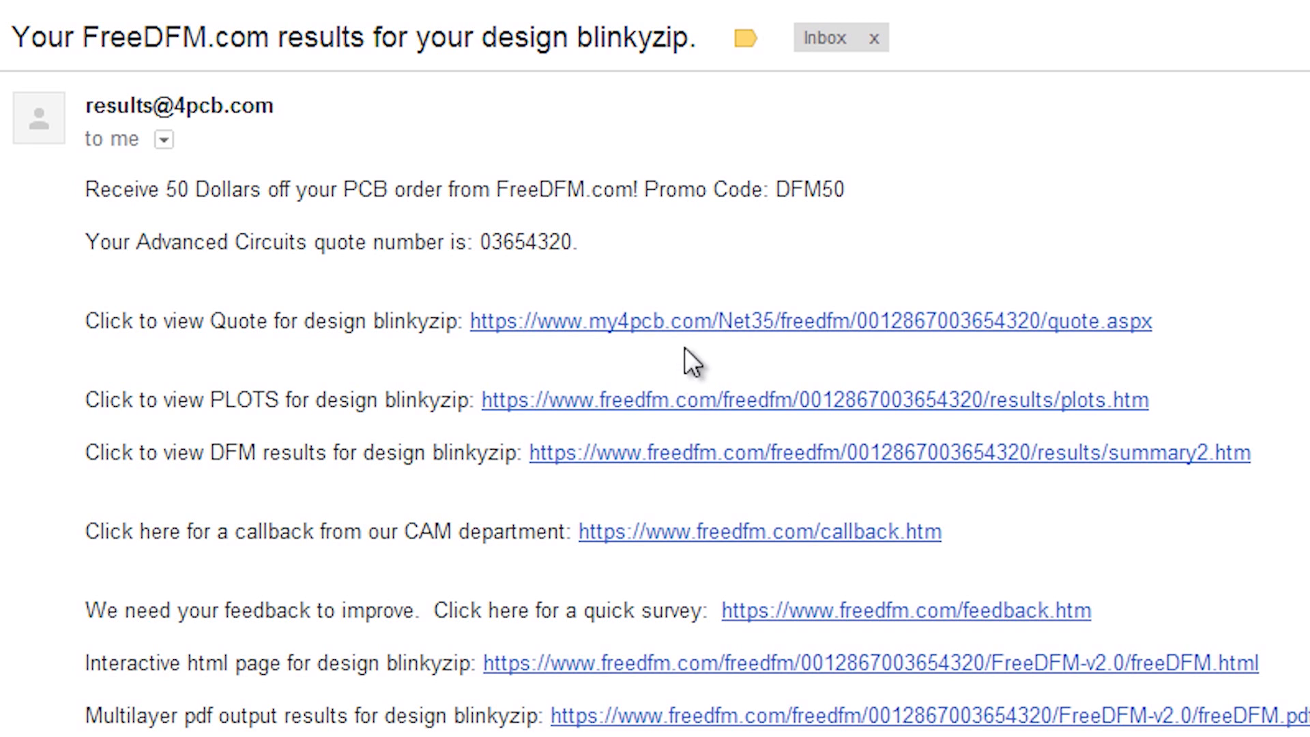
Step: Open the Advanced Circuits Blinky Board quote and scroll through its Standard and Custom Spec price matrices
left_click(703, 321)
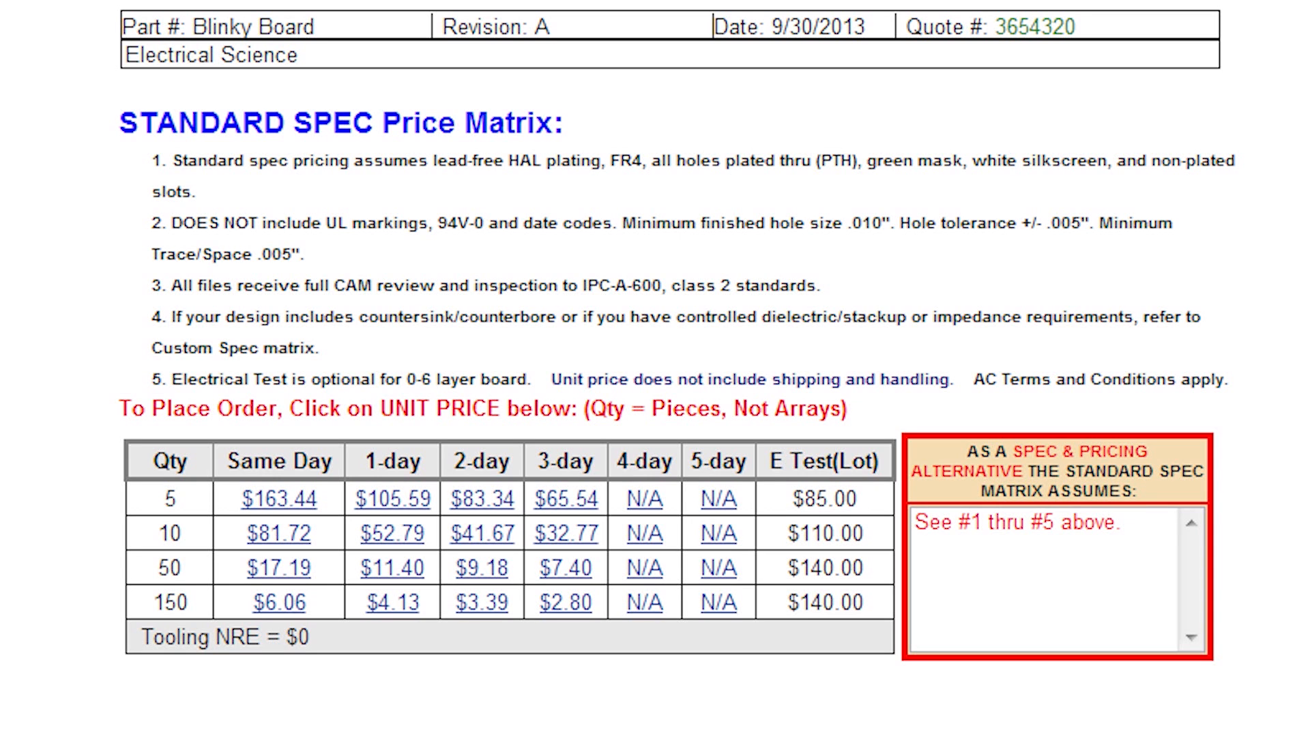
scroll(655, 368, "down", 5)
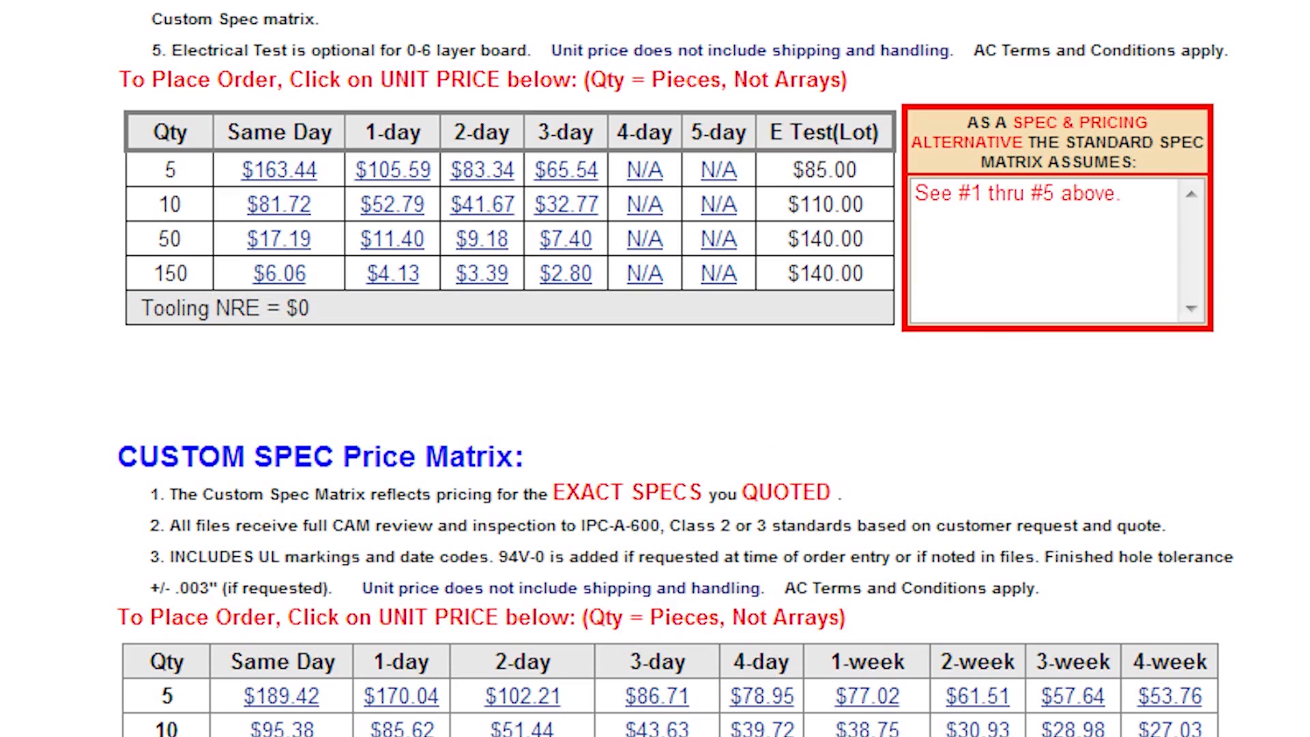
scroll(655, 369, "up", 5)
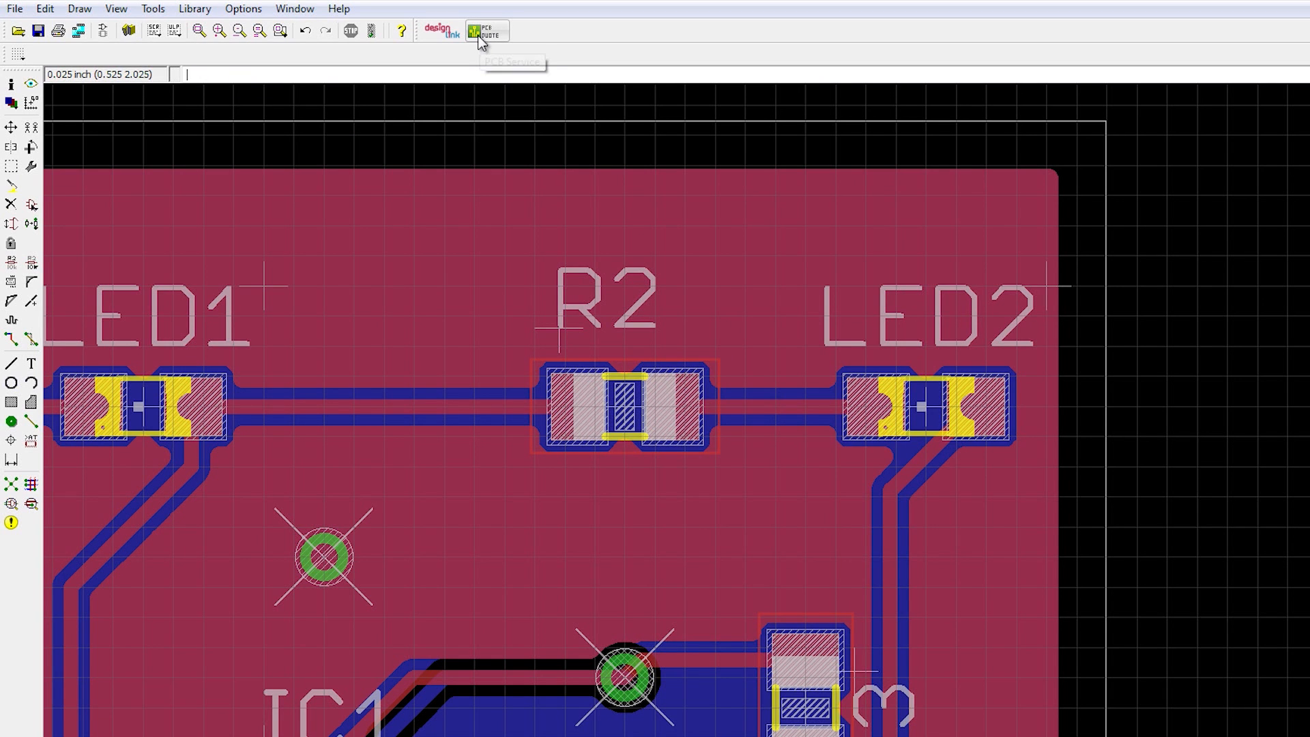
Step: Review blinky.brd's fabrication parameters in EAGLE's PCB Quote dialog and send them to element14
left_click(479, 32)
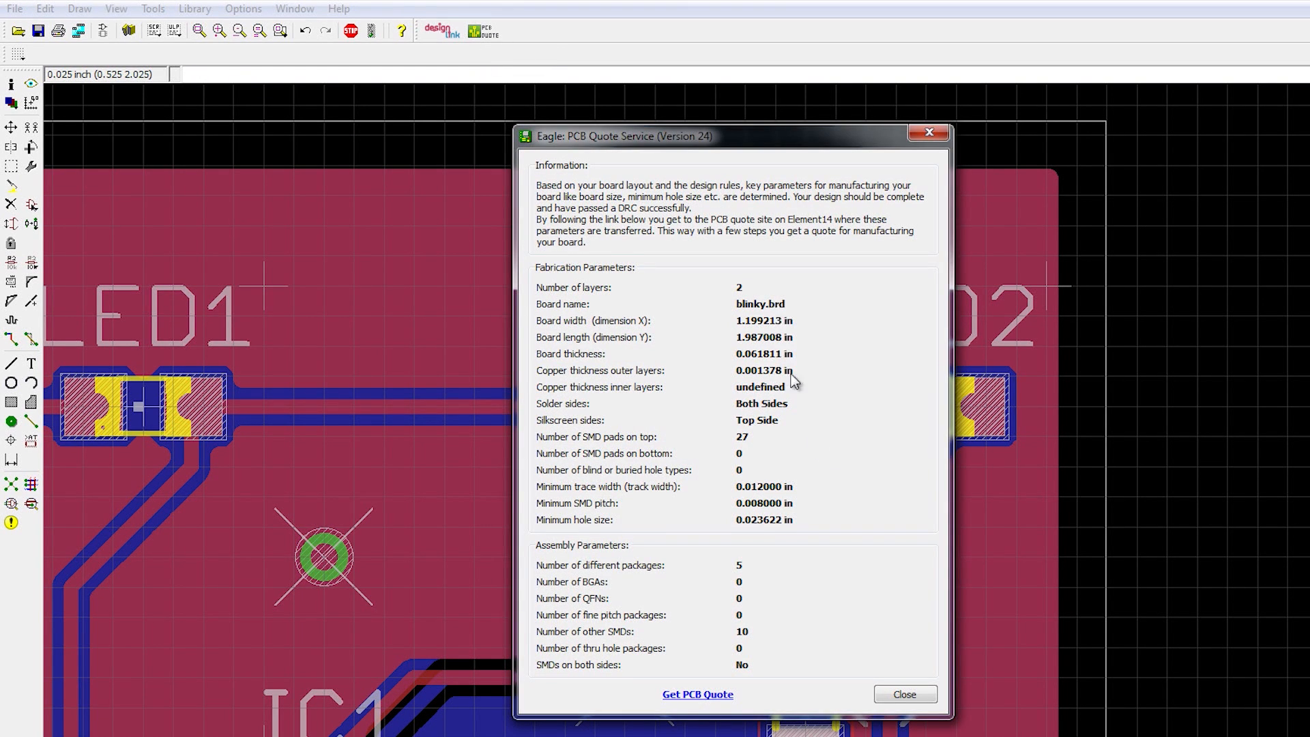
left_click(688, 695)
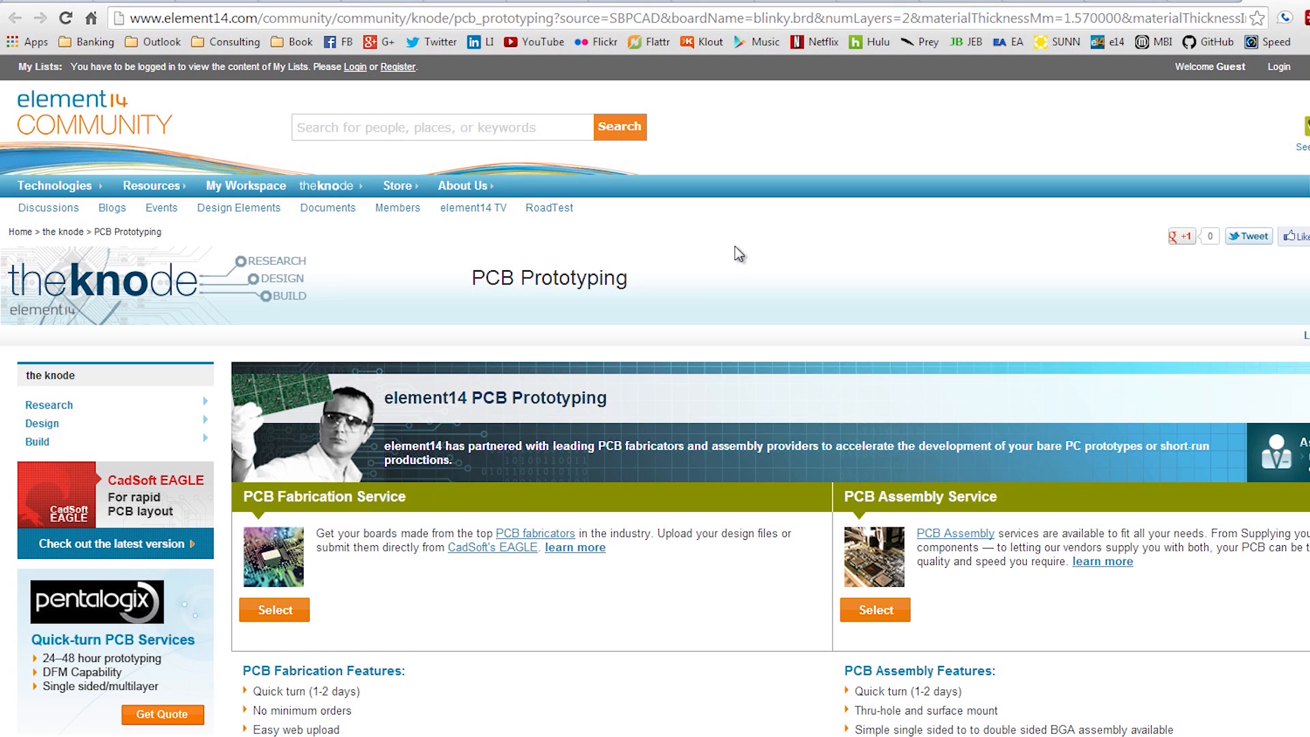
Step: Pick the PCB Fabrication Service on element14 and start a quote with Sunstone Circuits
scroll(735, 246, "down", 3)
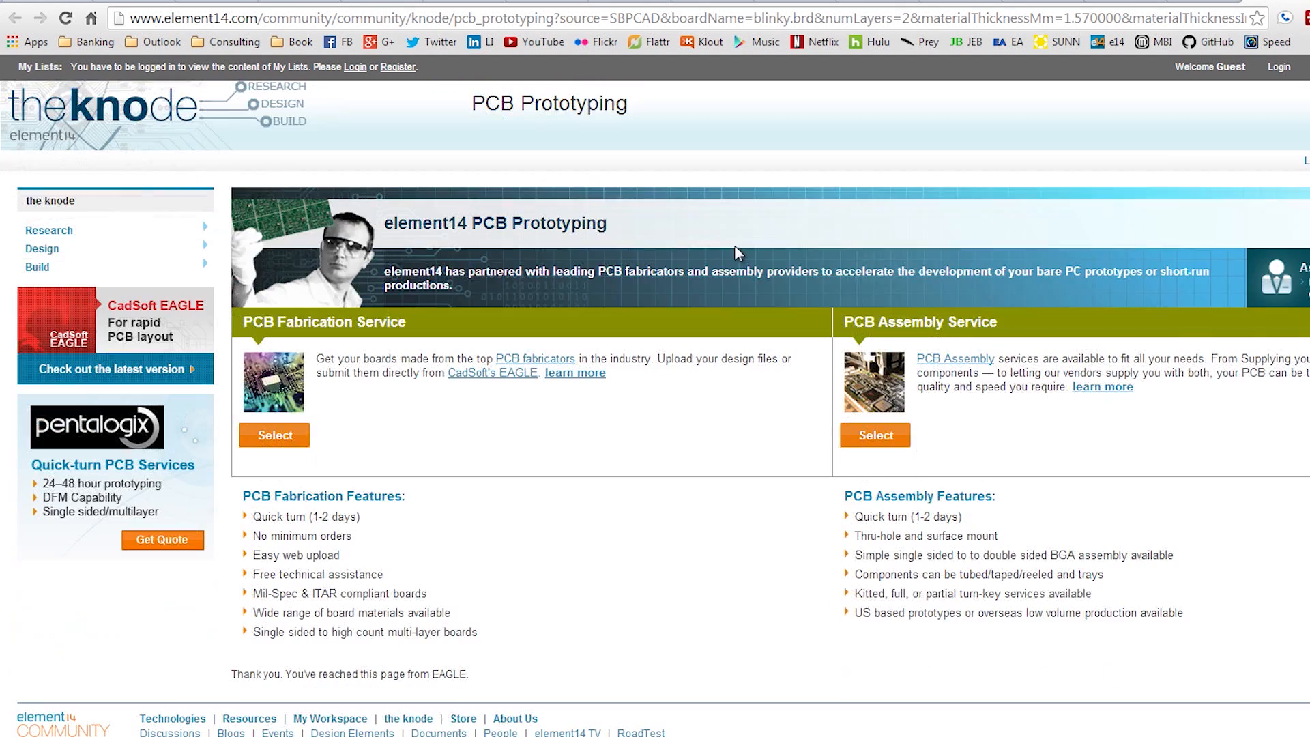
left_click(276, 436)
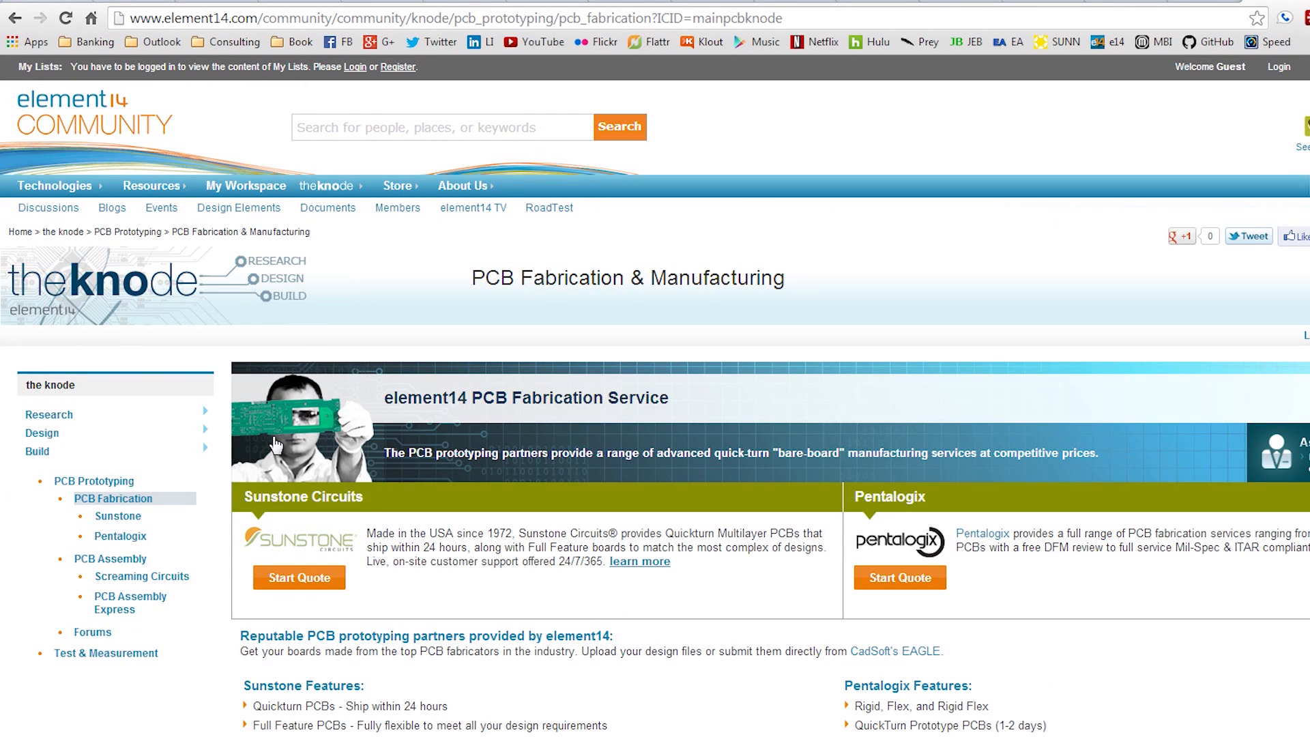
scroll(691, 469, "down", 1)
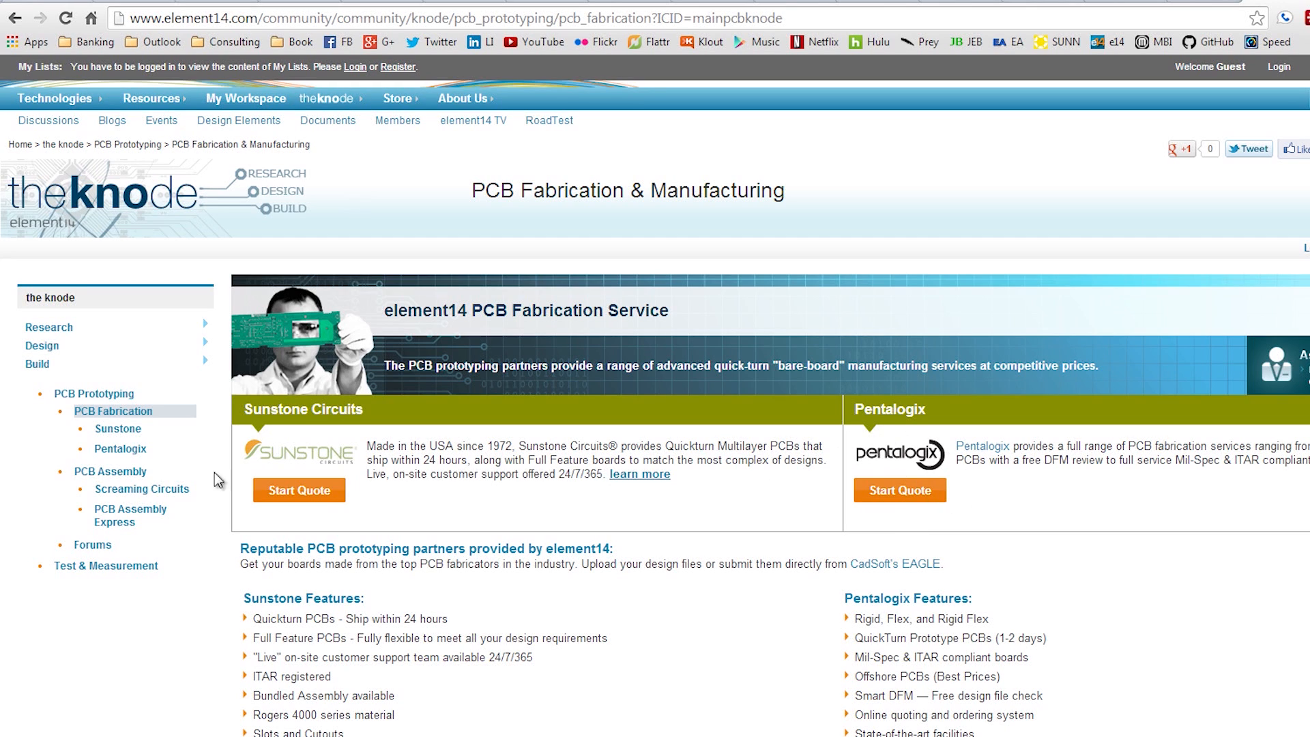
left_click(316, 493)
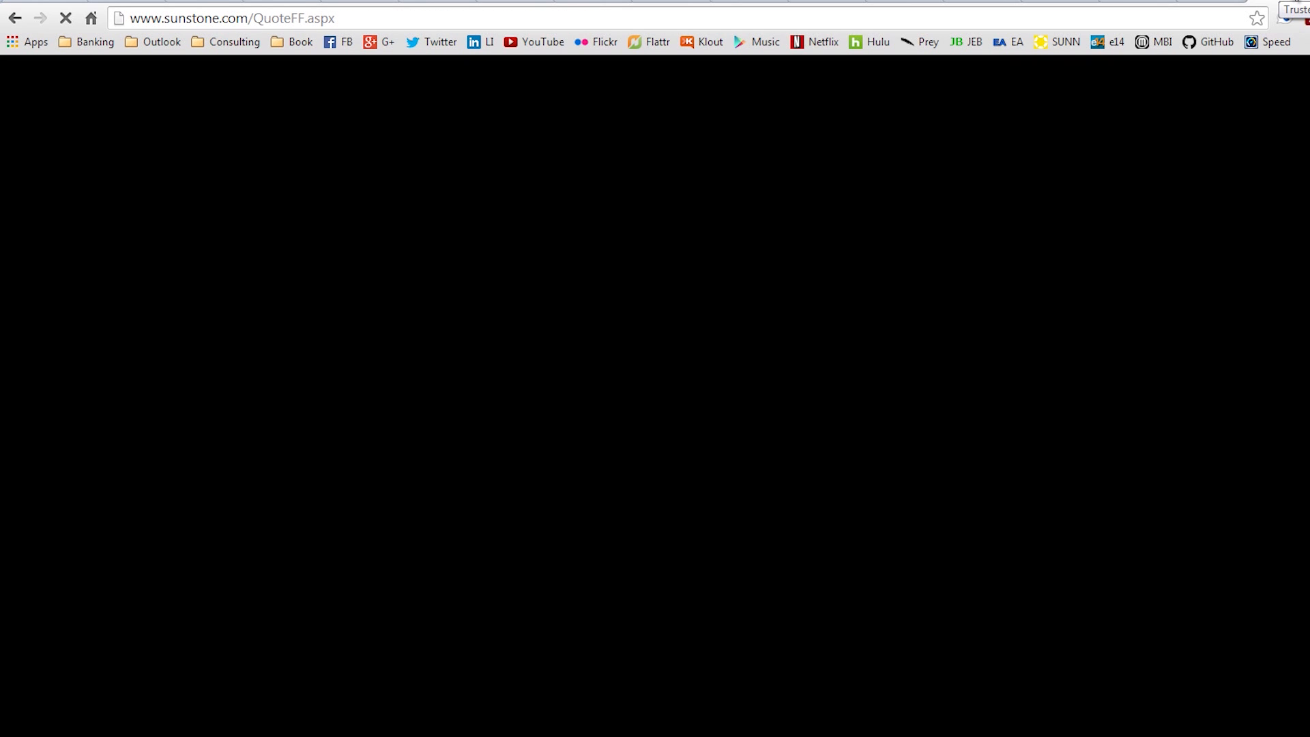
Step: Check Sunstone's quote options, leaving build time at 3 weeks and finished copper at 1.0 oz
scroll(1239, 508, "down", 2)
scroll(1235, 500, "down", 5)
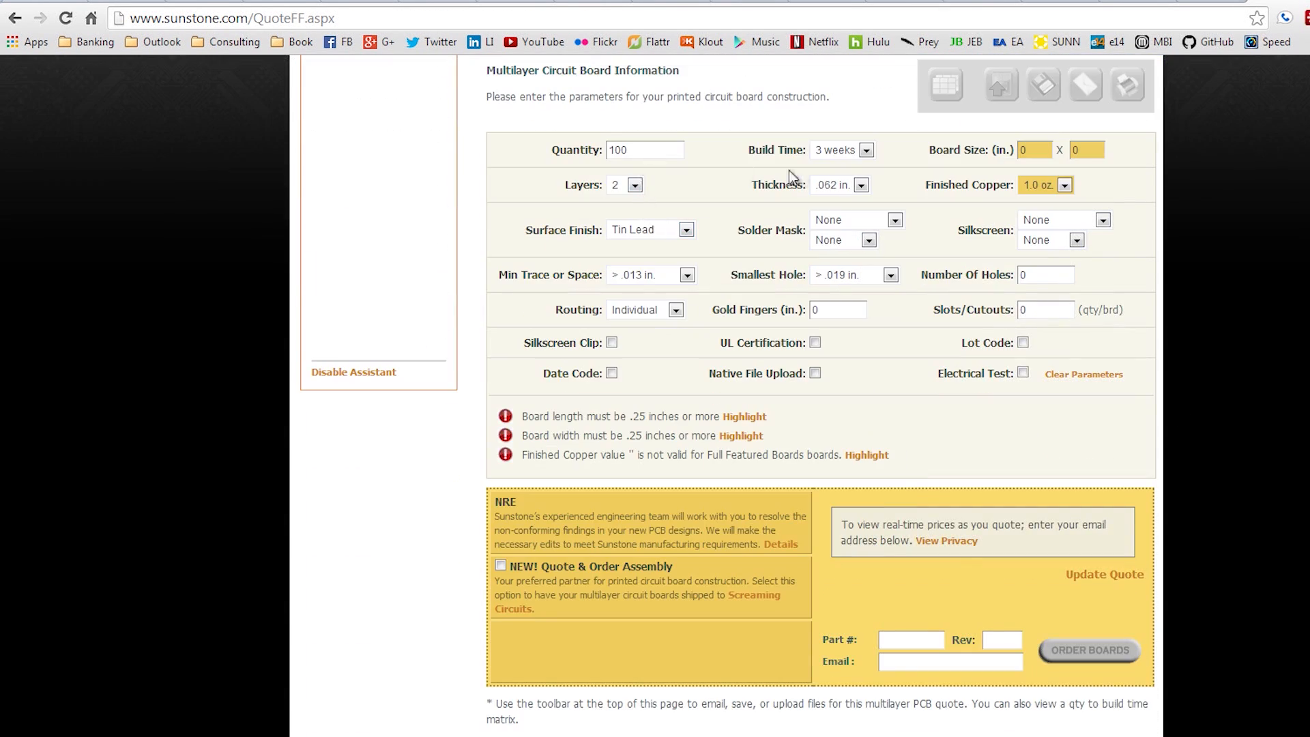
left_click(867, 149)
left_click(867, 146)
left_click(1034, 150)
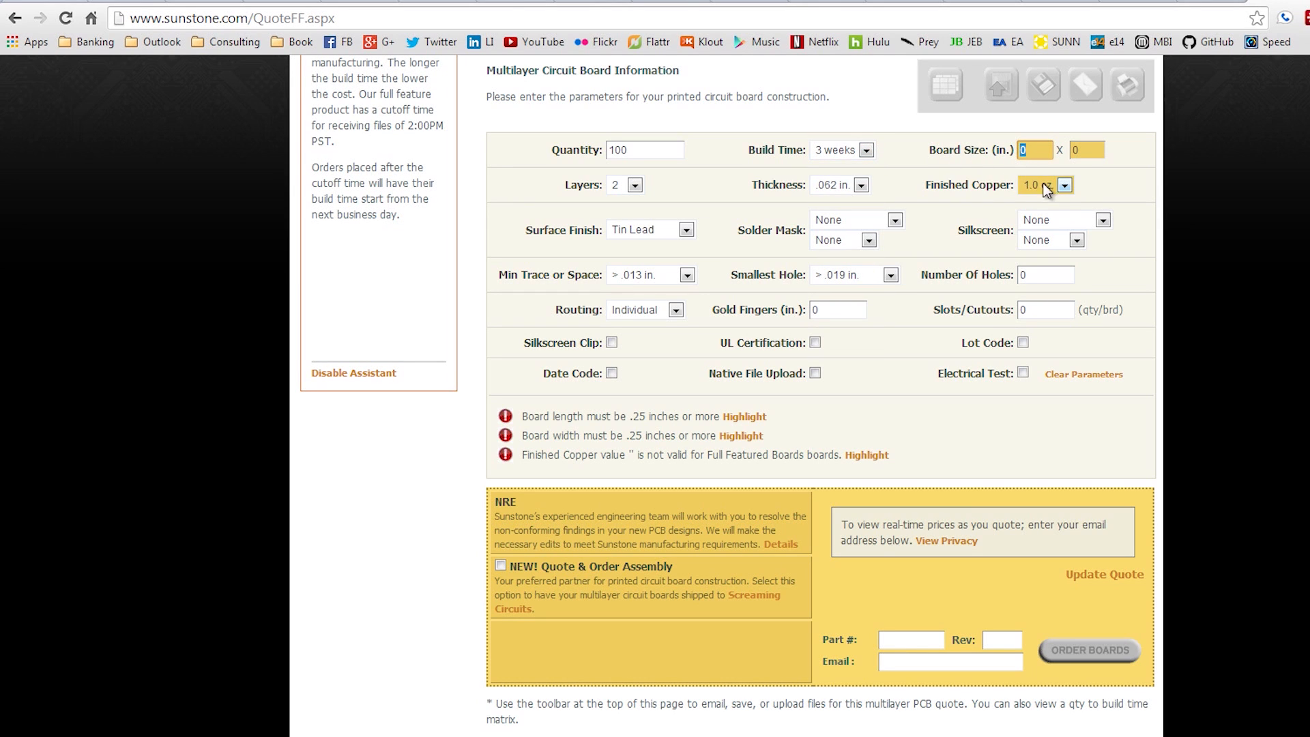
left_click(1064, 185)
left_click(1060, 208)
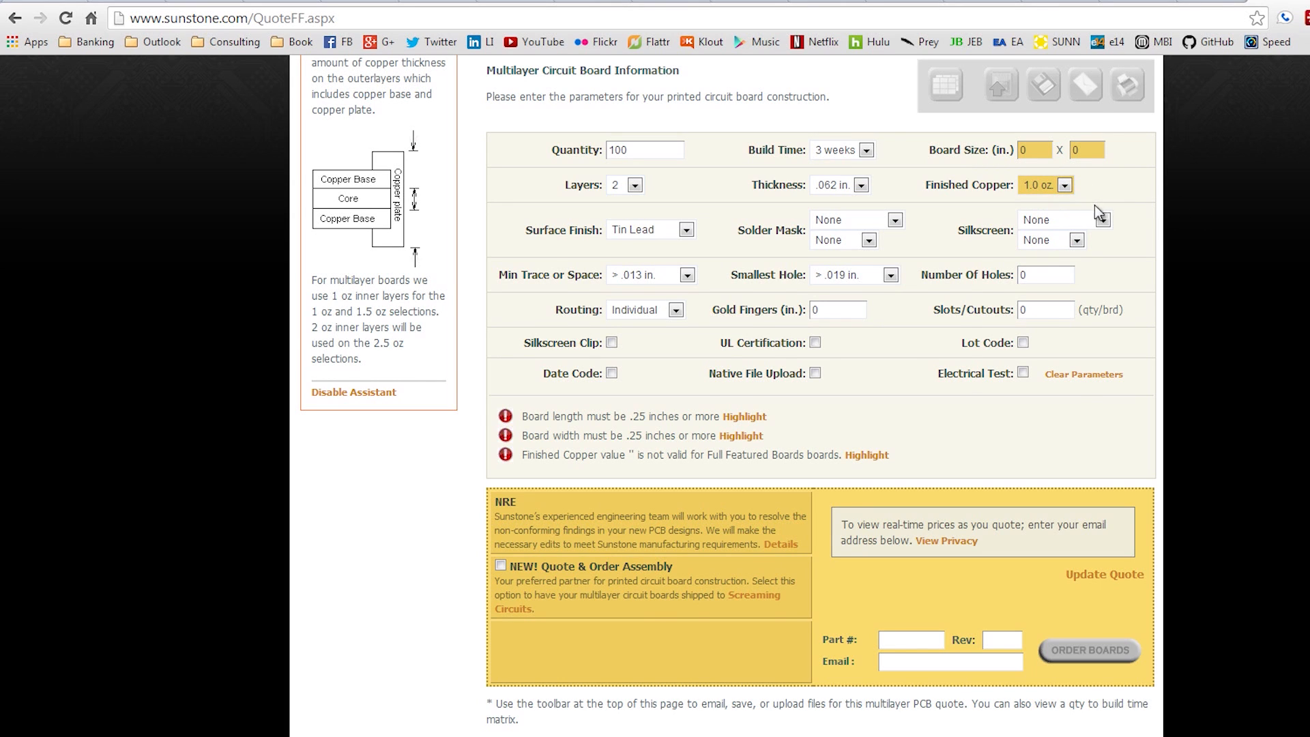
Step: Look over the 100-board, 2-layer quote form, then close EAGLE's PCB Quote Service summary
scroll(1094, 204, "up", 1)
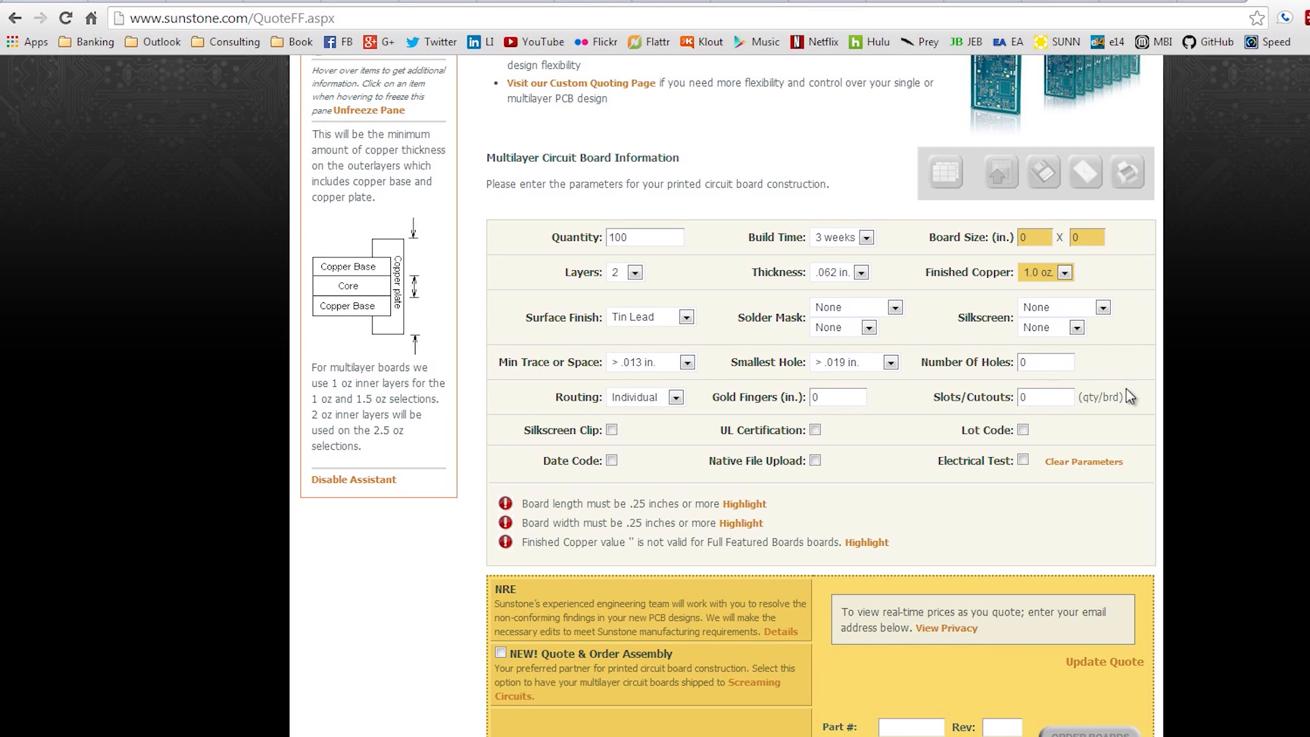
scroll(1153, 502, "down", 1)
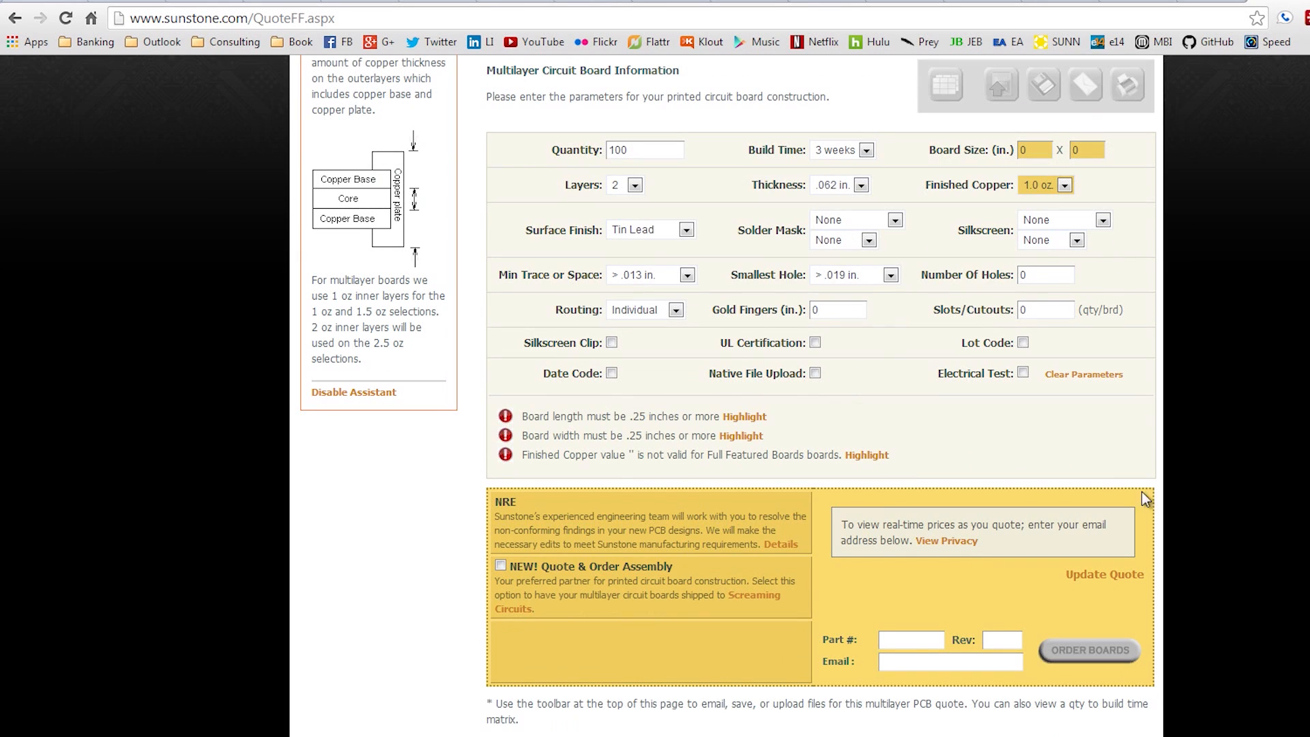
scroll(1171, 559, "up", 2)
scroll(1171, 561, "up", 3)
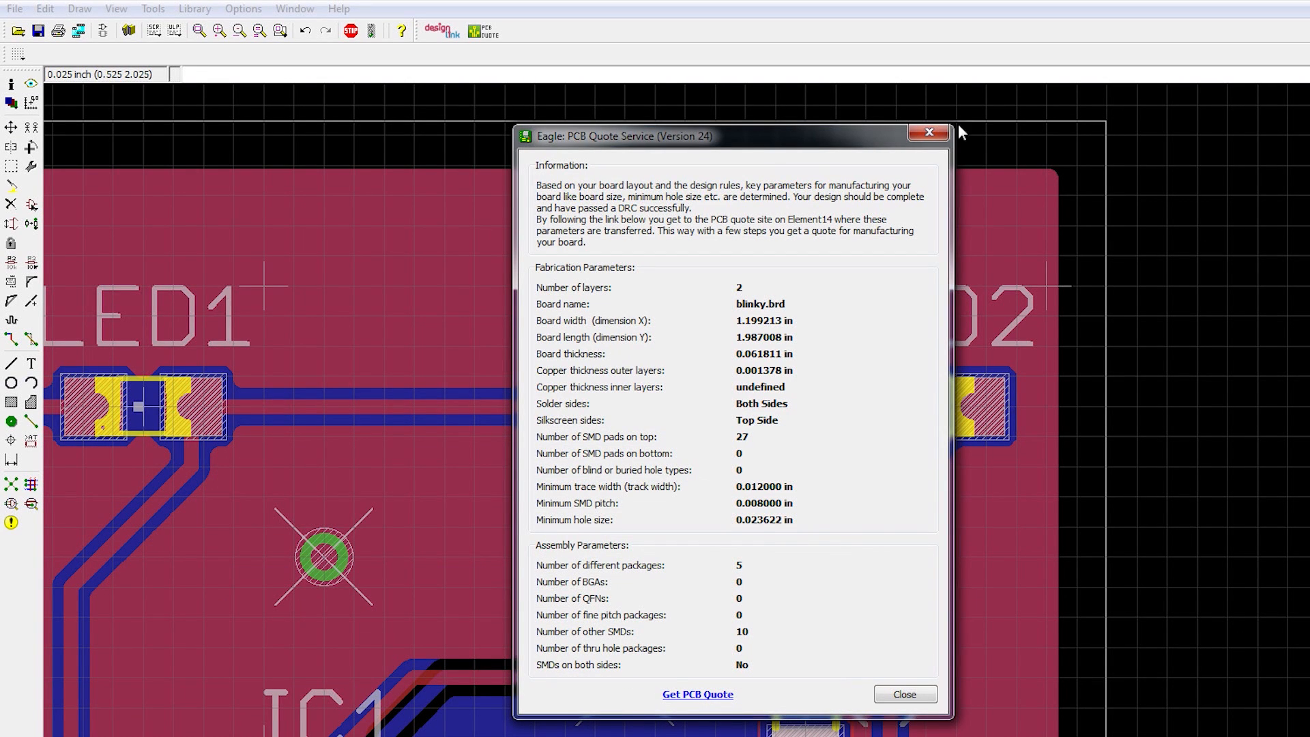
left_click(905, 694)
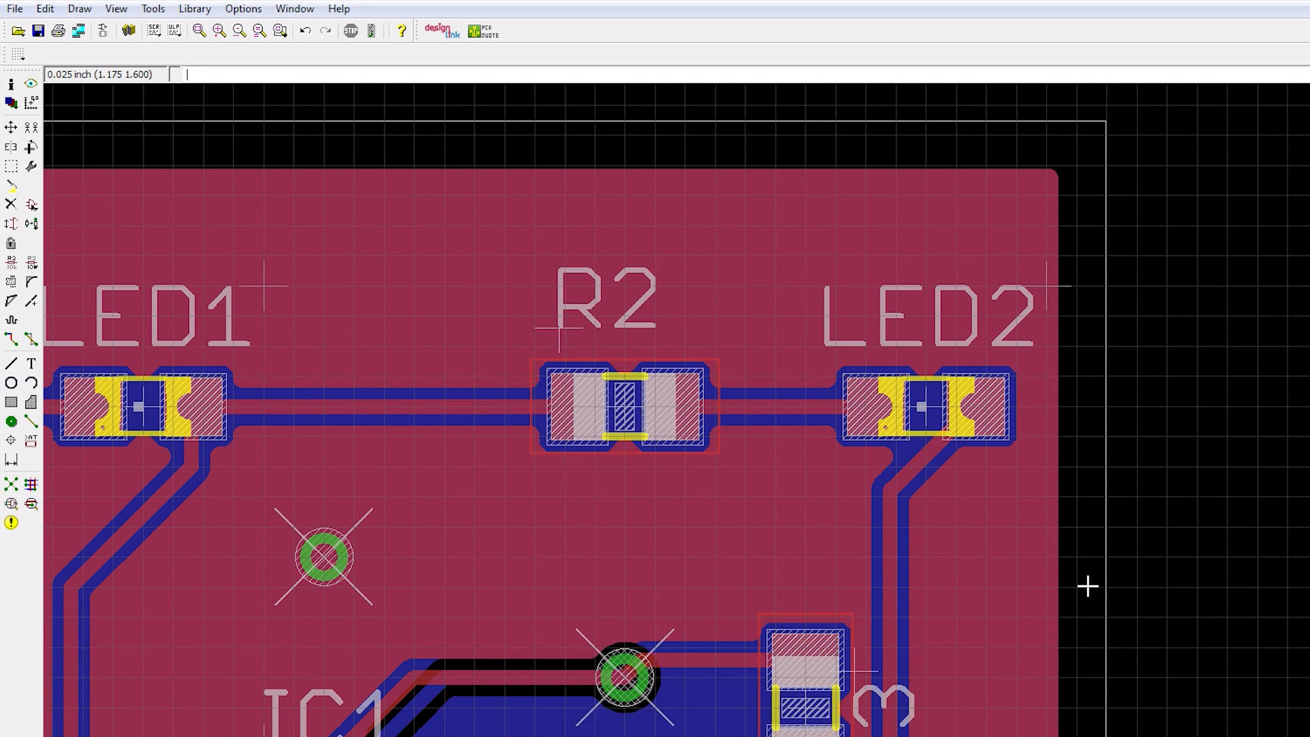